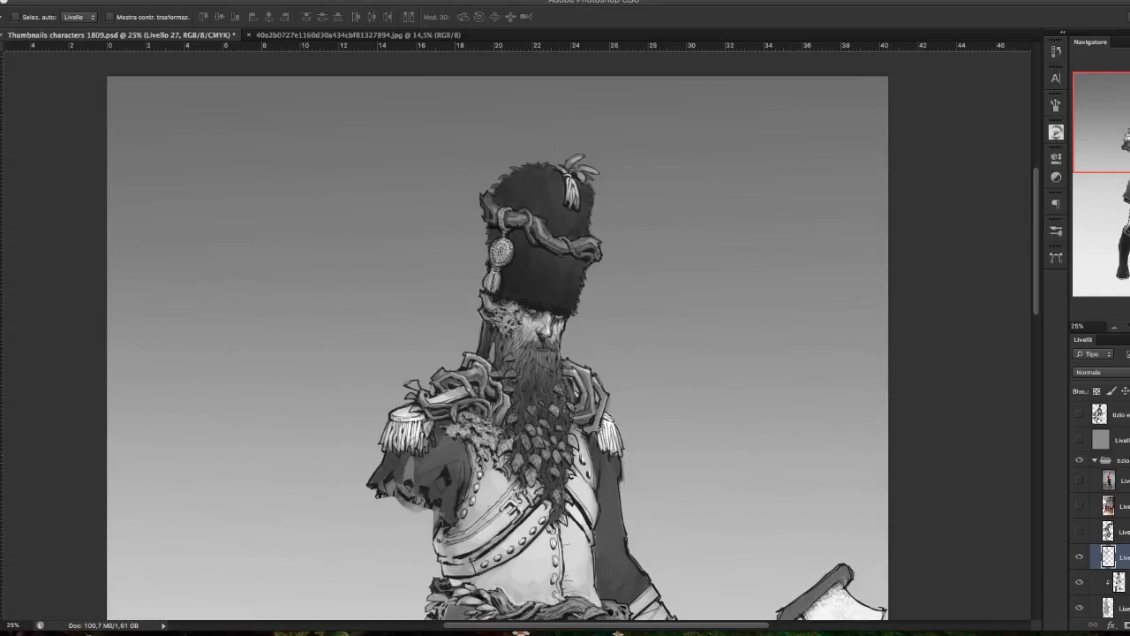
- Show the Color panel with skin tone H 22, S 32, B 79, revealing more axe
key(F6)
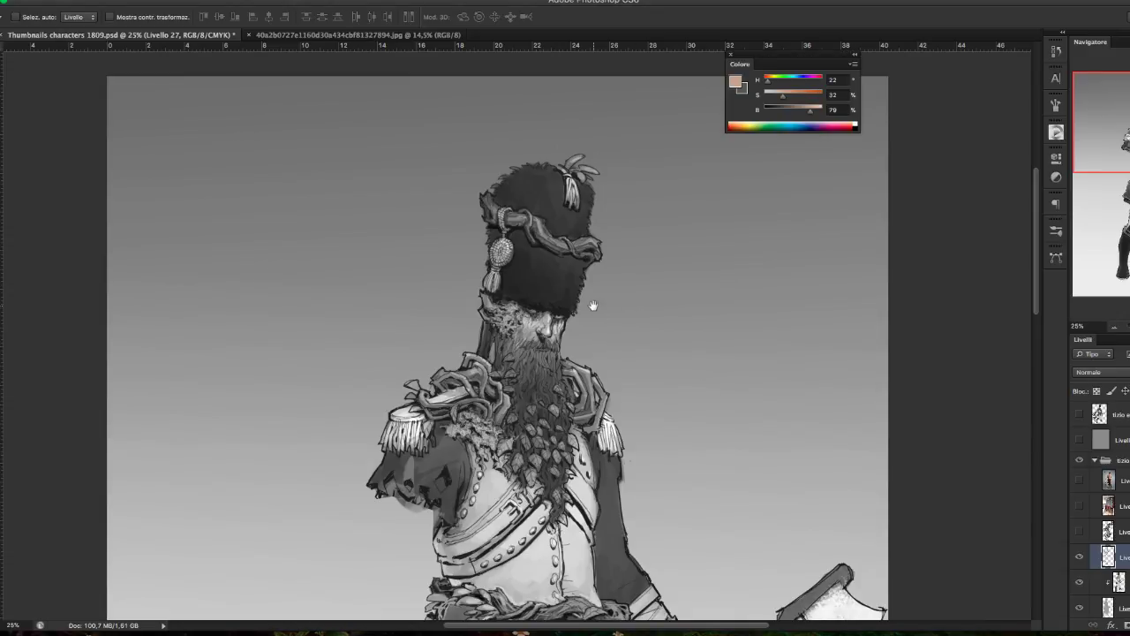
drag(646, 271, 598, 374)
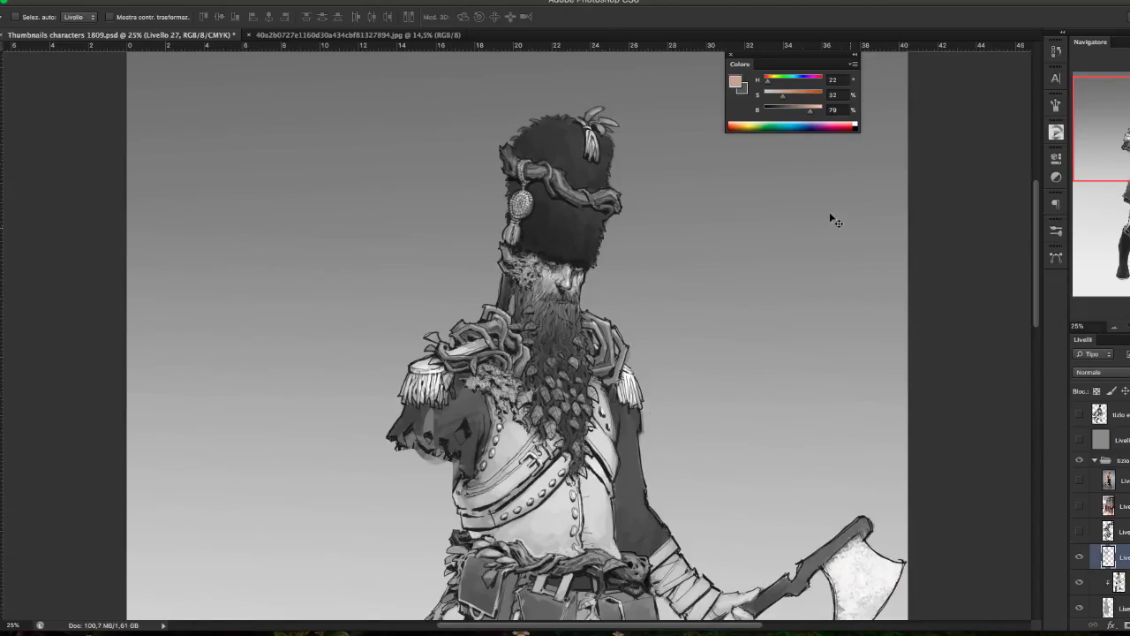
drag(799, 62, 893, 64)
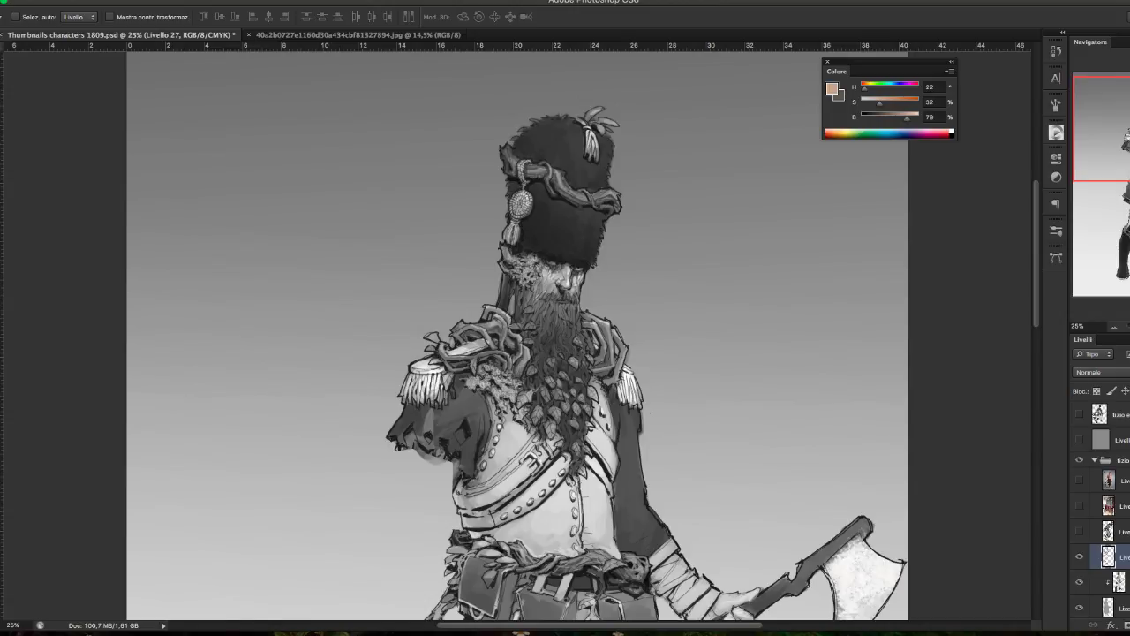
key(F6)
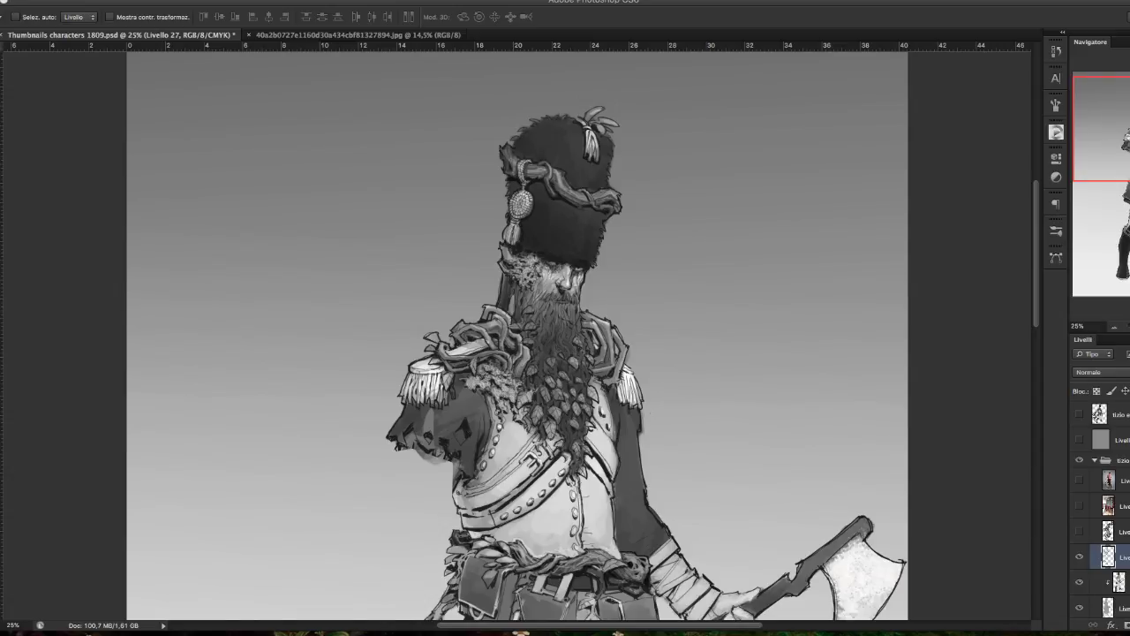
key(F6)
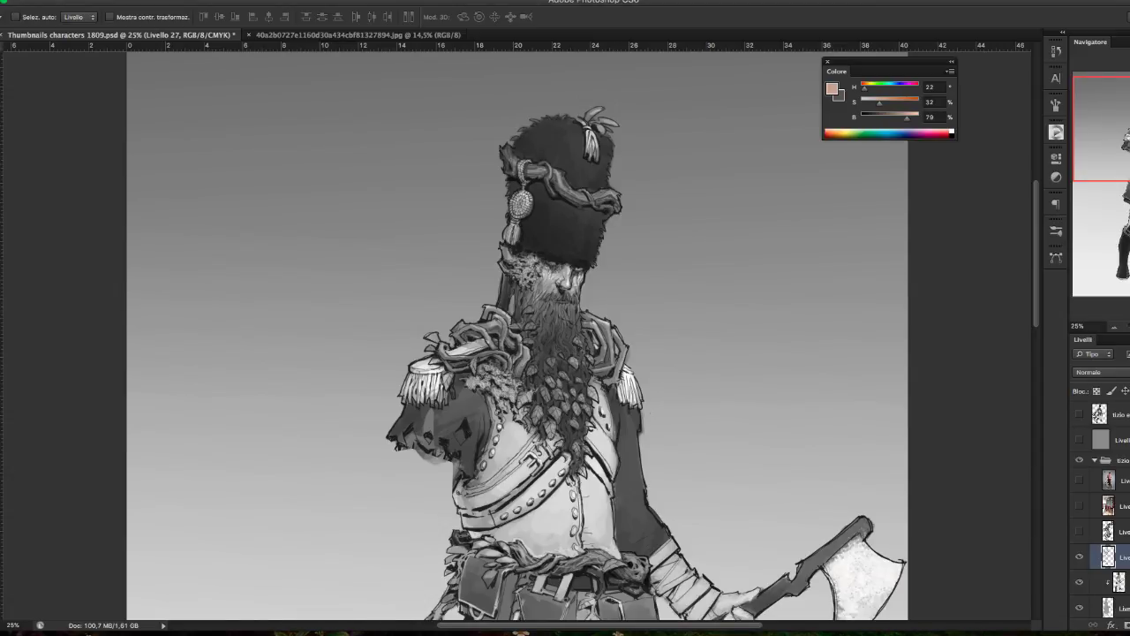
key(F6)
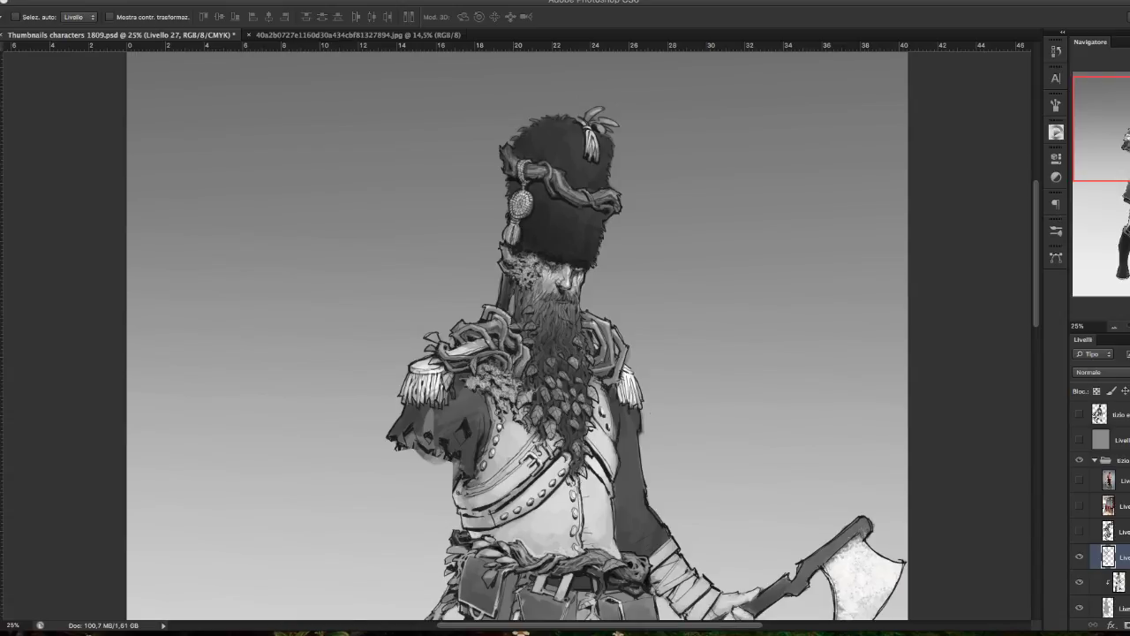
key(F6)
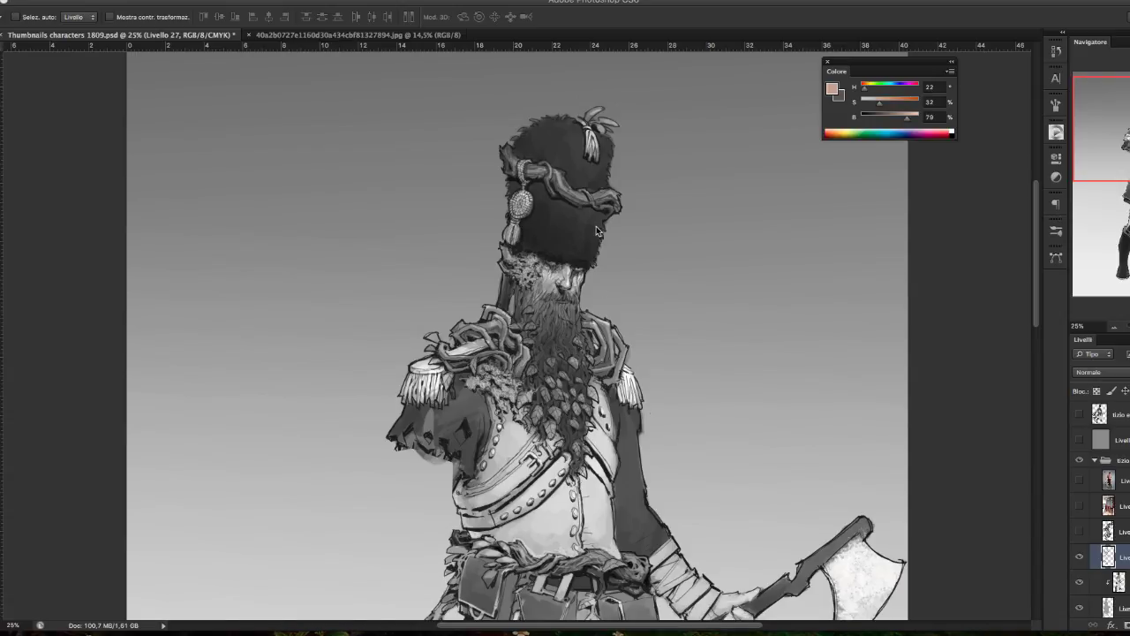
- Switch to the Brush tool with a soft preset enlarged to 201 px
drag(579, 296, 599, 230)
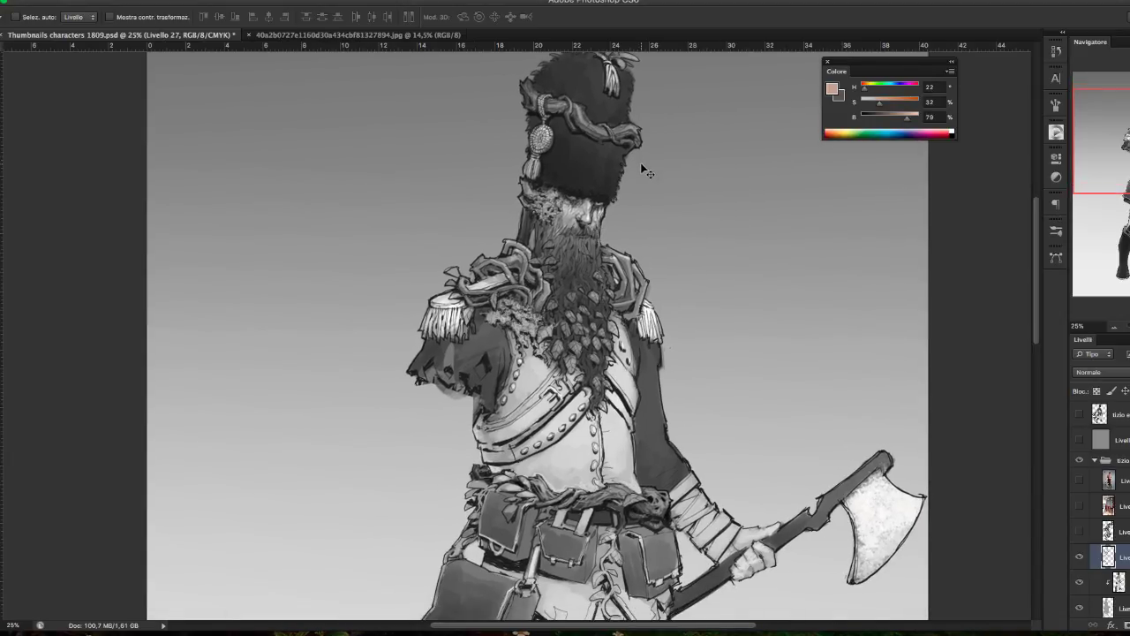
key(m)
key(b)
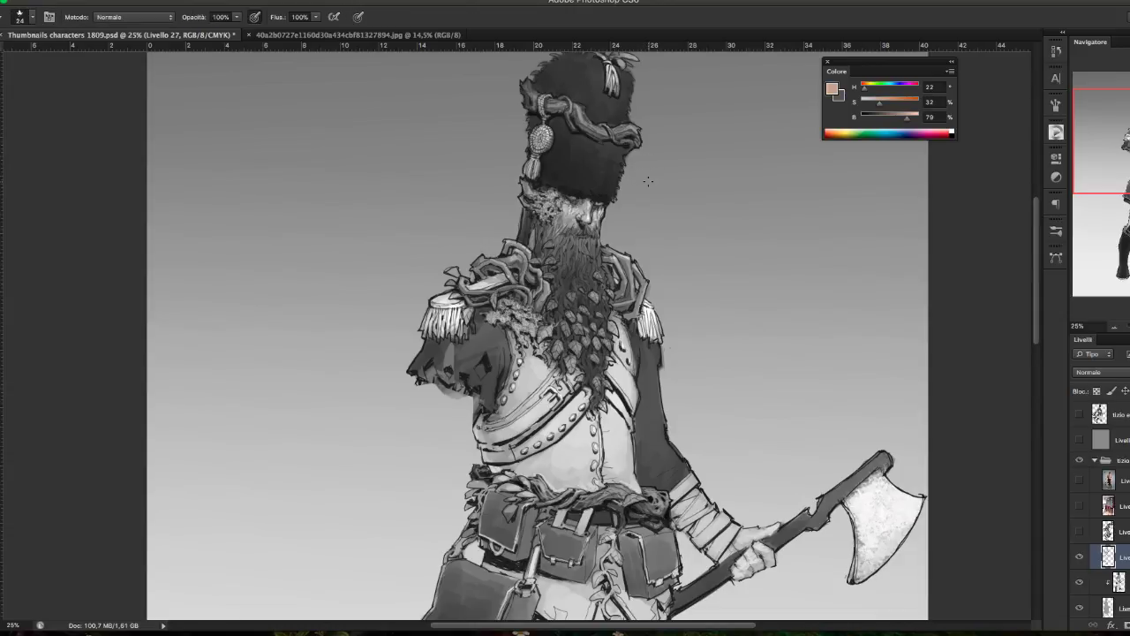
click(32, 17)
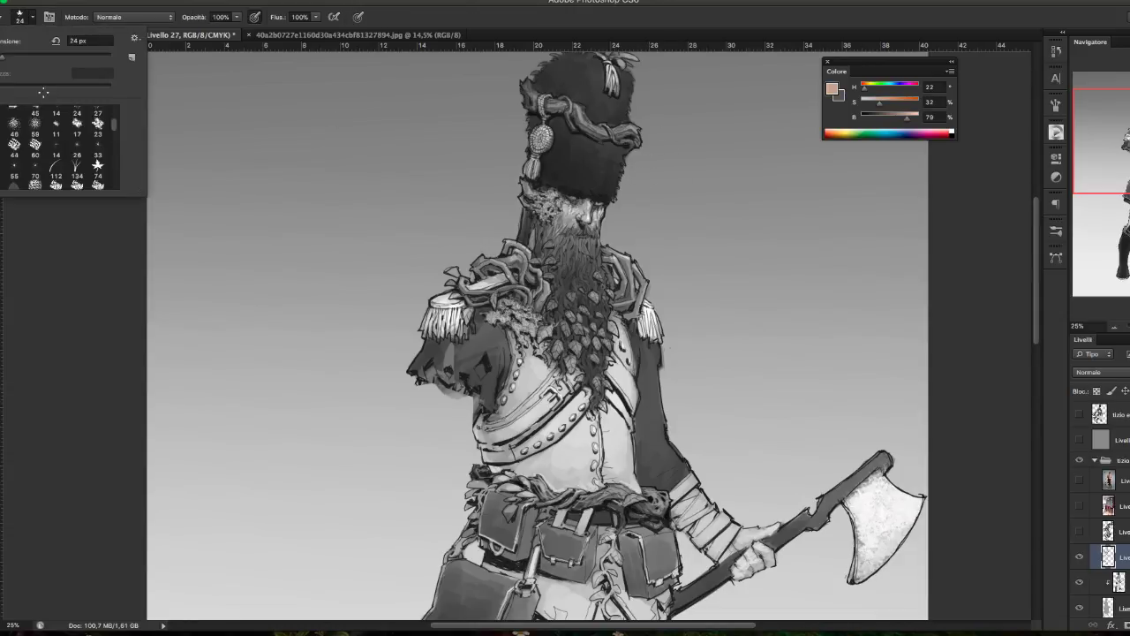
click(36, 144)
drag(31, 62, 90, 62)
click(101, 251)
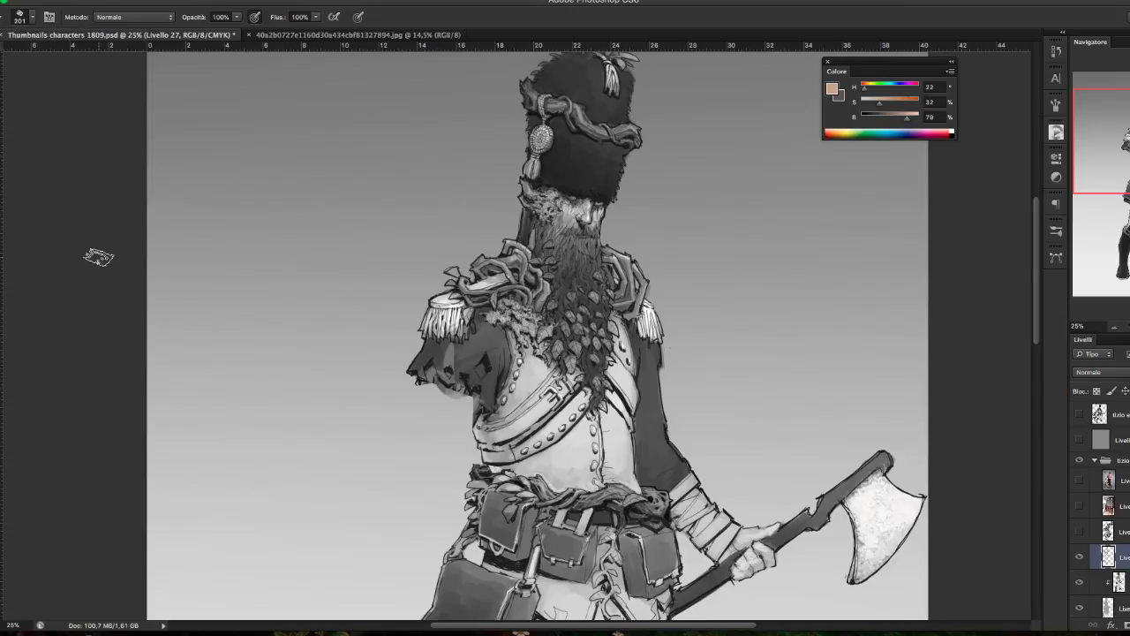
- Set the painting colour to a muted blue with hue 217
drag(689, 142, 686, 143)
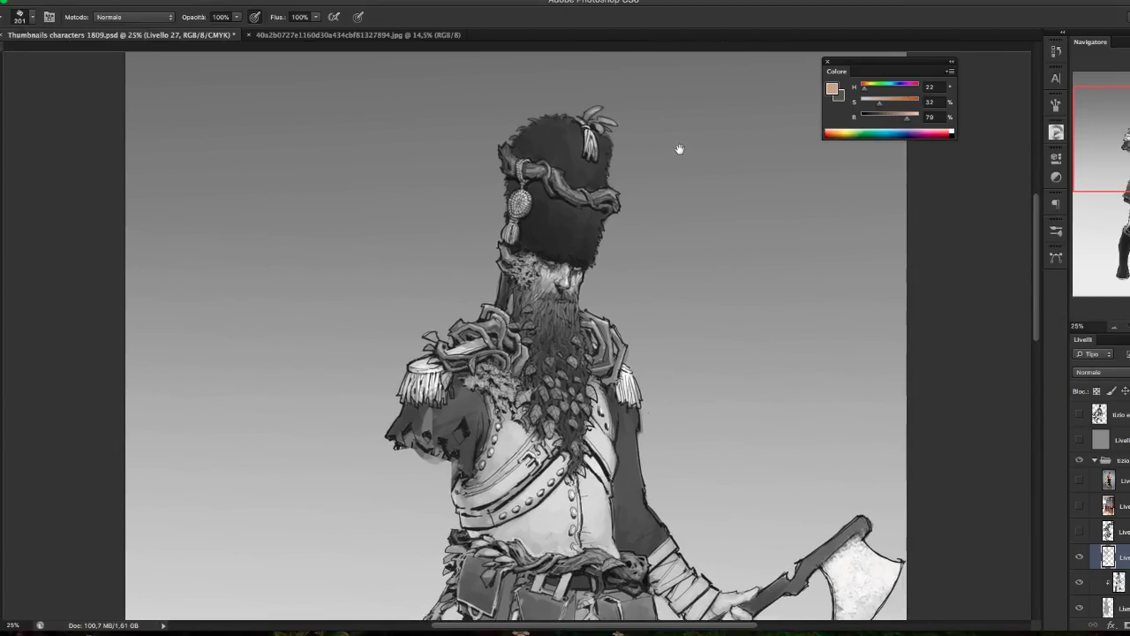
drag(866, 89, 894, 91)
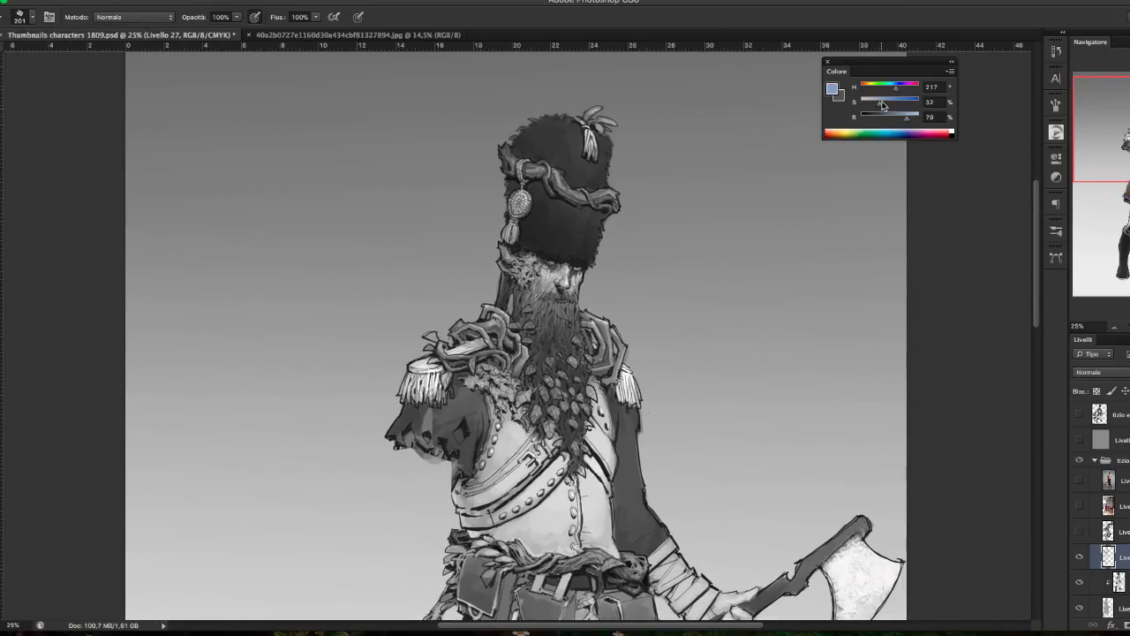
drag(732, 303, 732, 281)
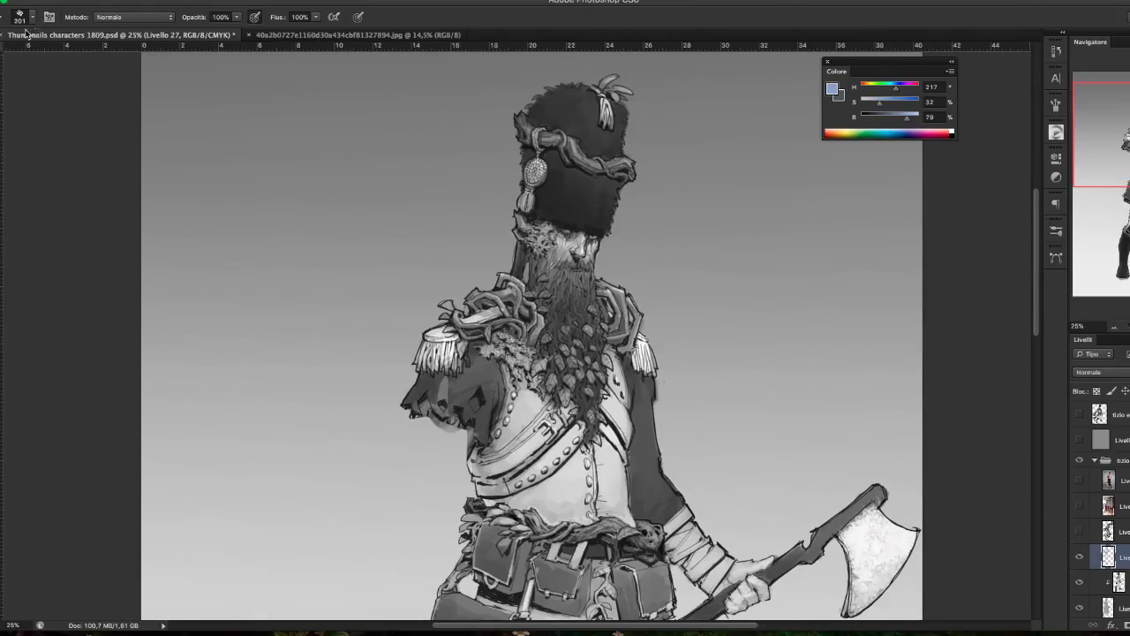
click(32, 17)
key(Return)
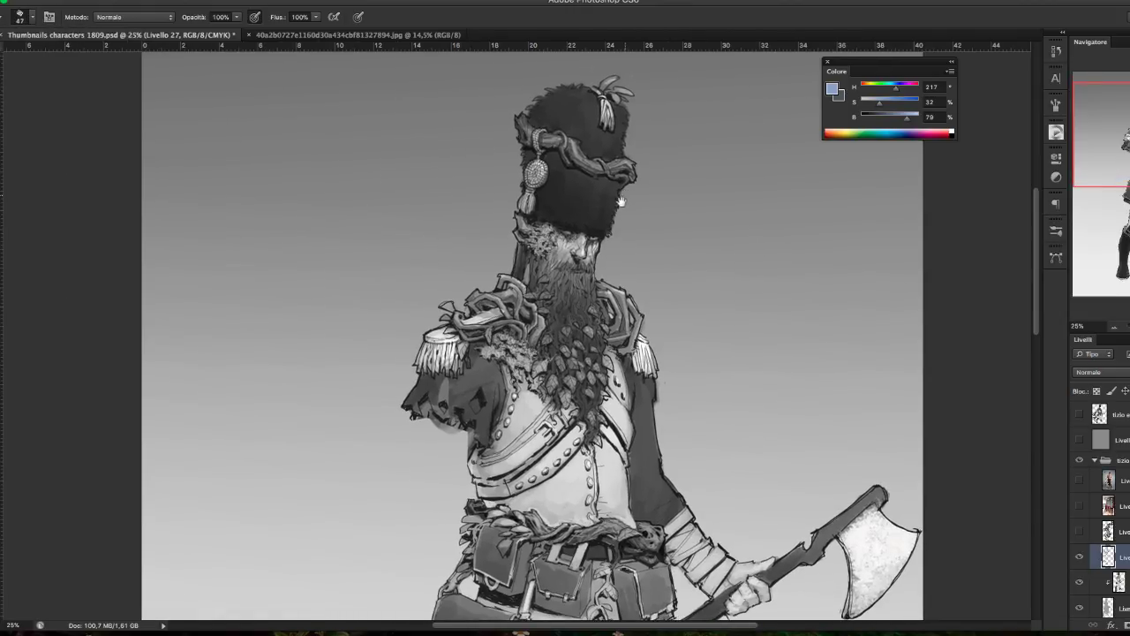
- Undo the stray blue stroke on the coat and re-centre the torso
drag(613, 228, 612, 562)
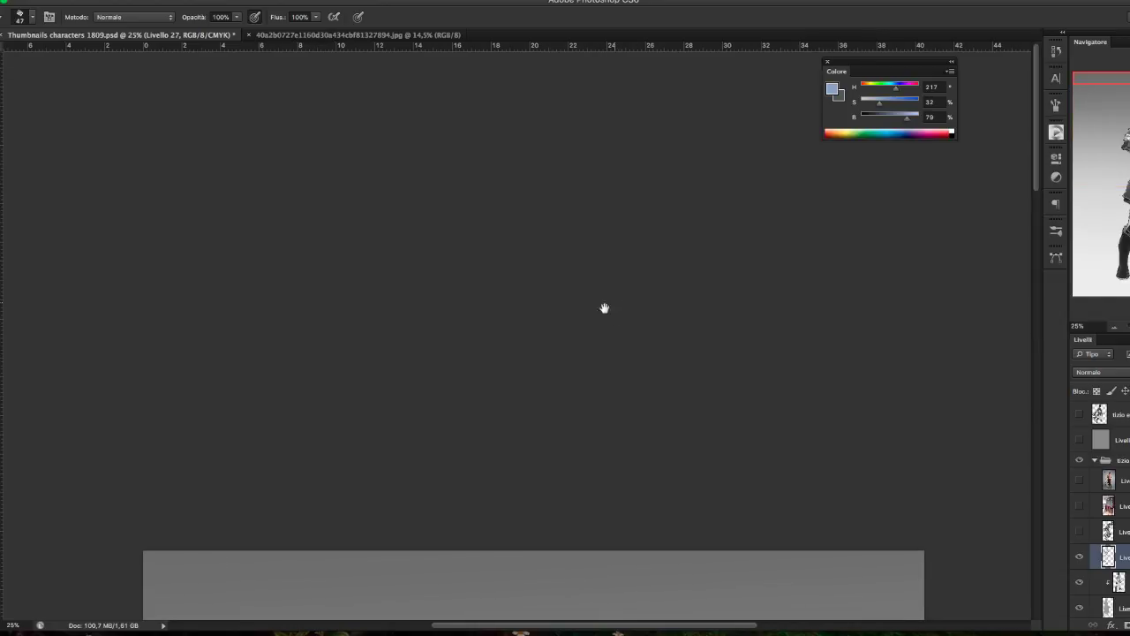
drag(602, 532, 626, 165)
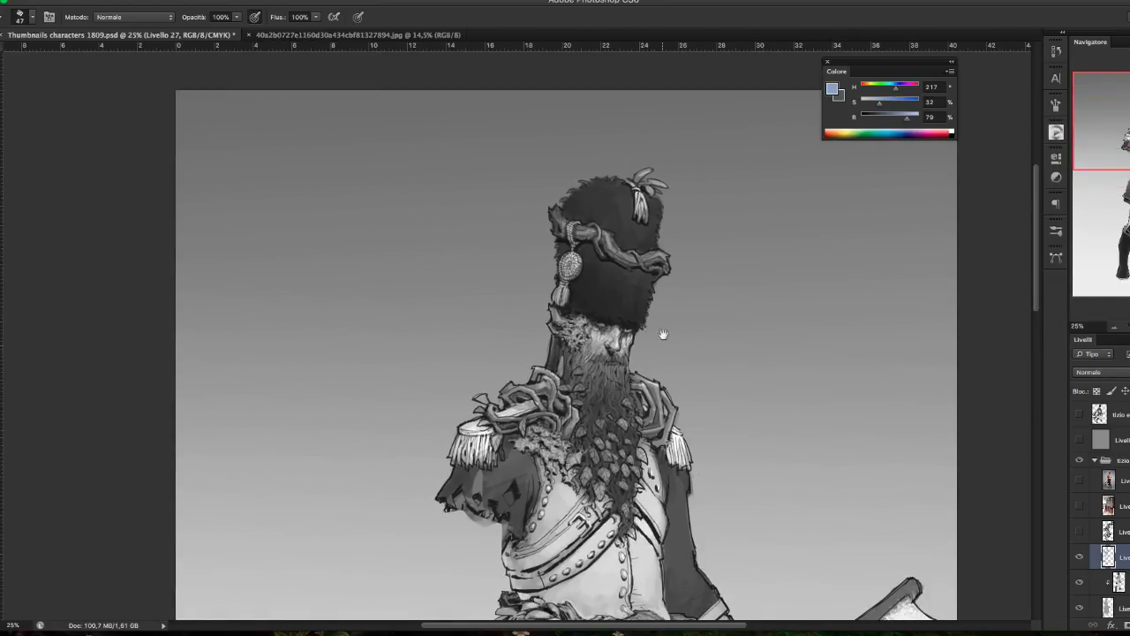
drag(663, 334, 674, 232)
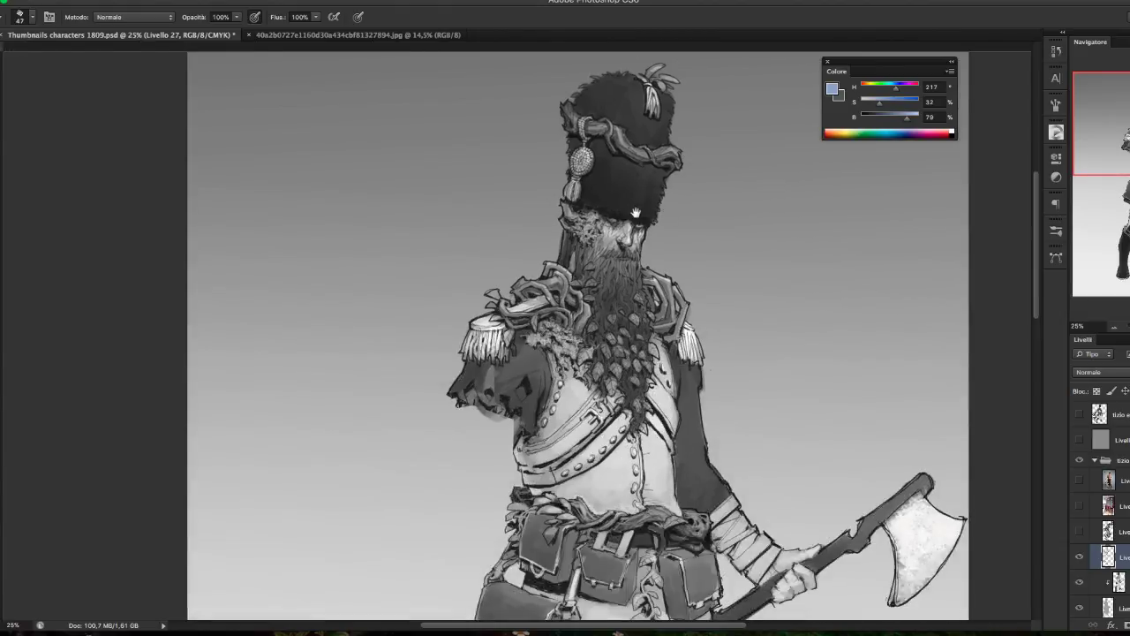
key(ctrl+z)
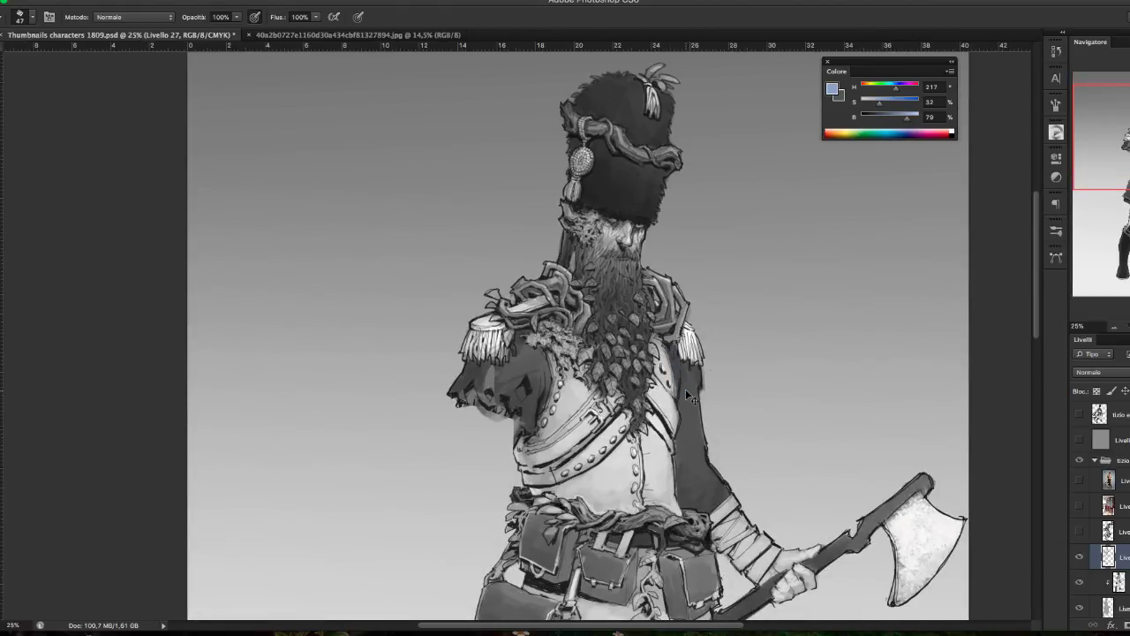
- Collapse the tizio group and add a Moltiplica layer clipped to the layer below
click(1100, 462)
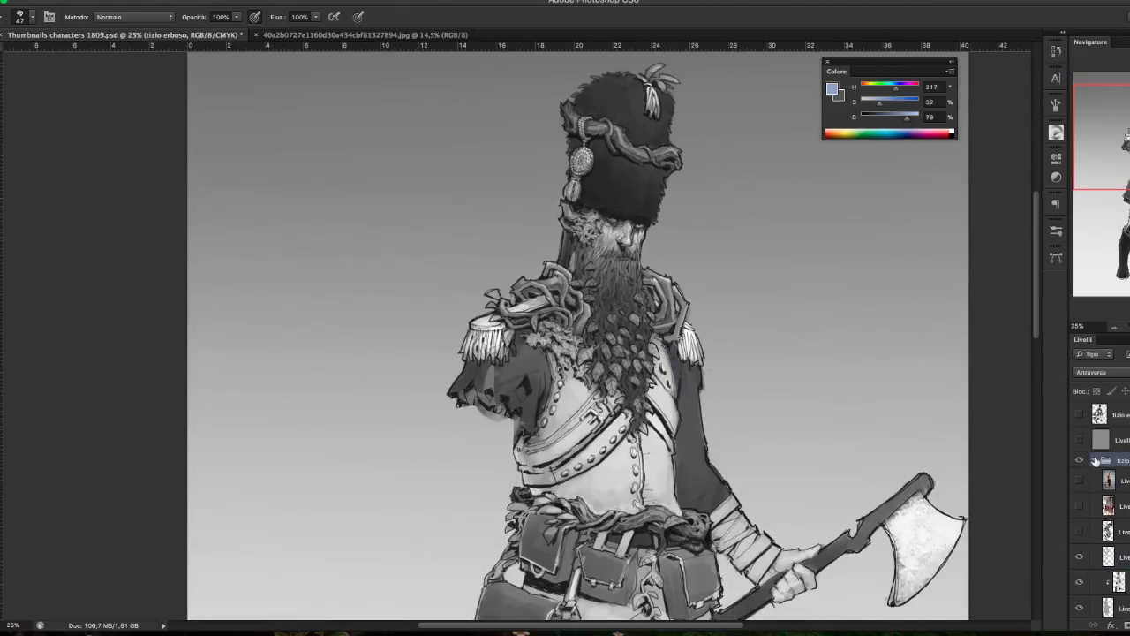
click(1092, 460)
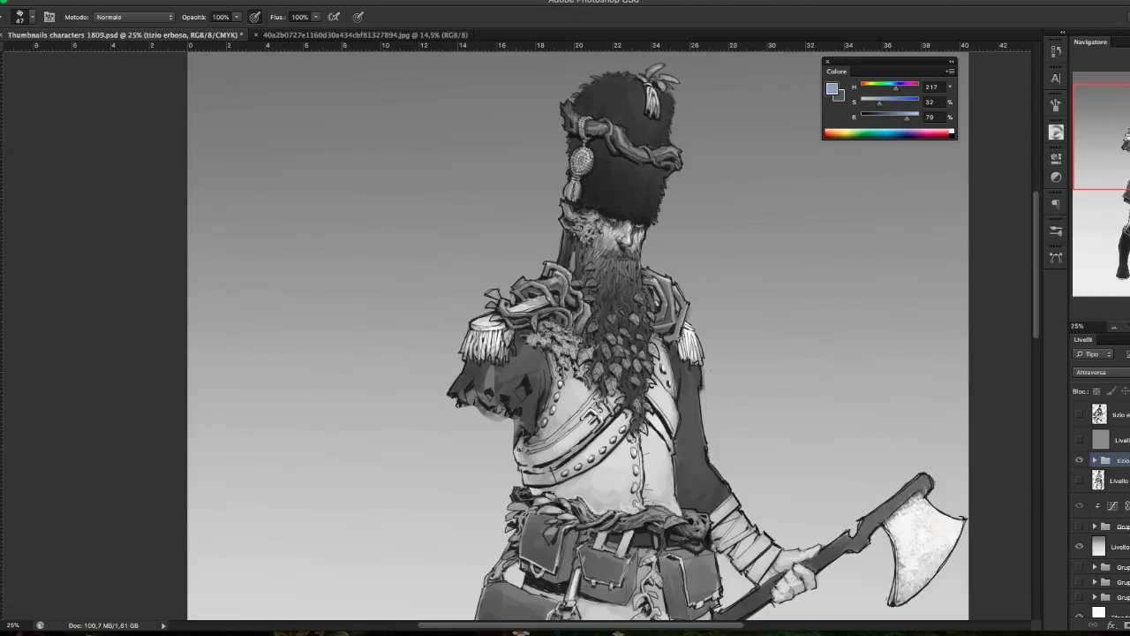
key(ctrl+shift+alt+n)
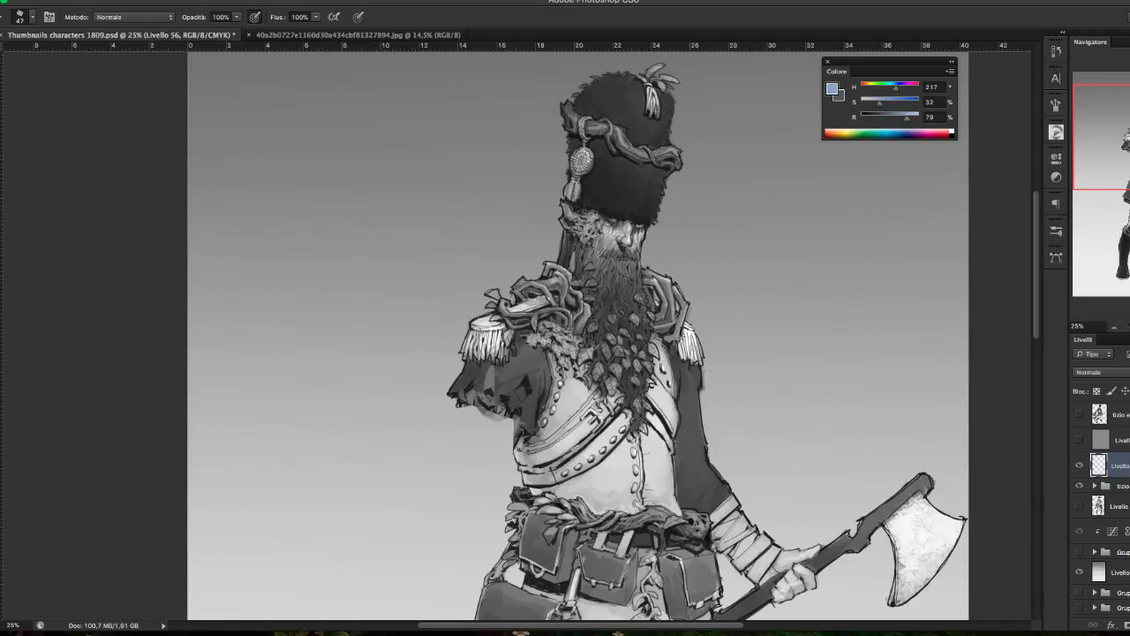
click(1110, 372)
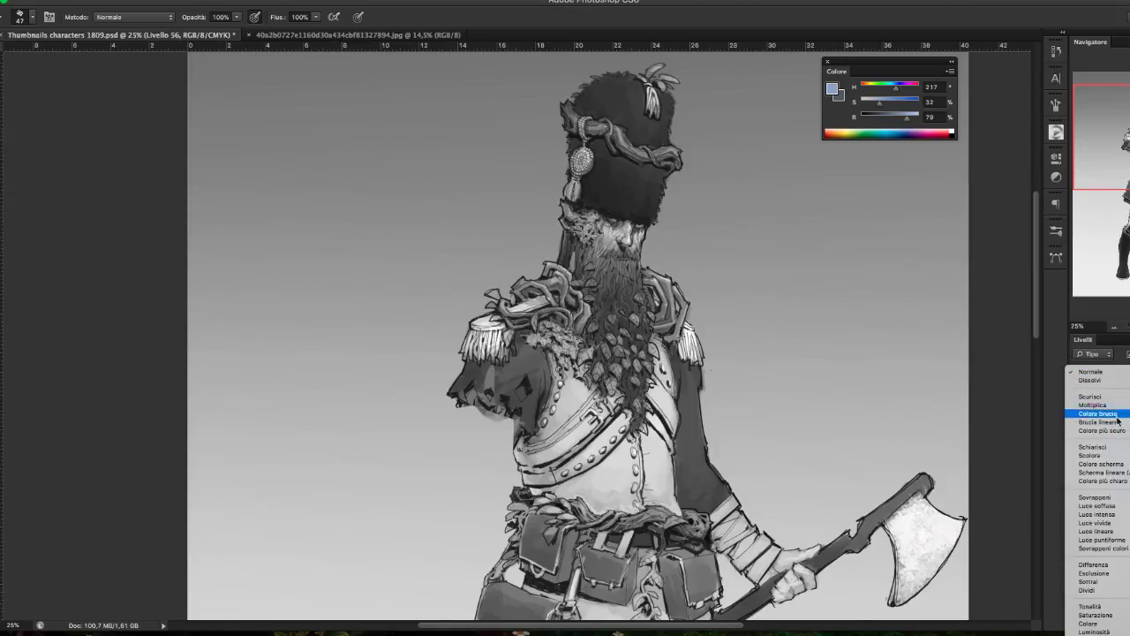
click(1119, 407)
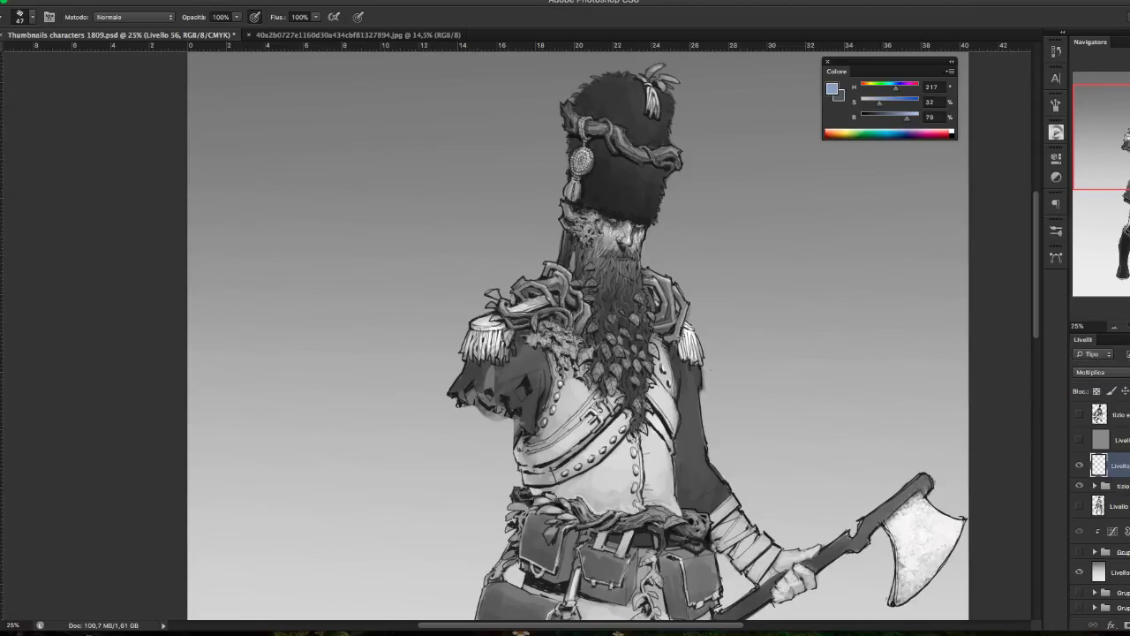
right_click(1119, 411)
click(1071, 376)
- Paint dark blue shading down the torso's right side and sleeve edge
mouse_move(671, 349)
mouse_down()
mouse_move(686, 404)
mouse_move(696, 380)
mouse_move(703, 392)
mouse_move(677, 399)
mouse_move(705, 459)
mouse_move(685, 469)
mouse_up()
drag(683, 429, 687, 496)
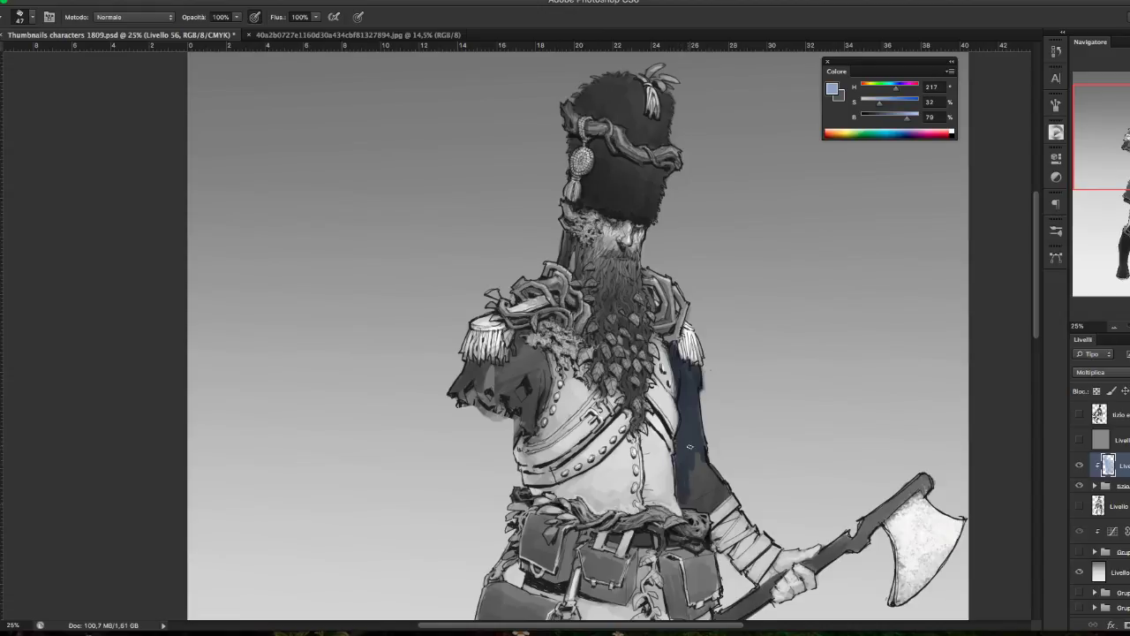
mouse_move(690, 454)
mouse_down()
mouse_move(700, 508)
mouse_move(706, 490)
mouse_up()
drag(719, 482, 722, 509)
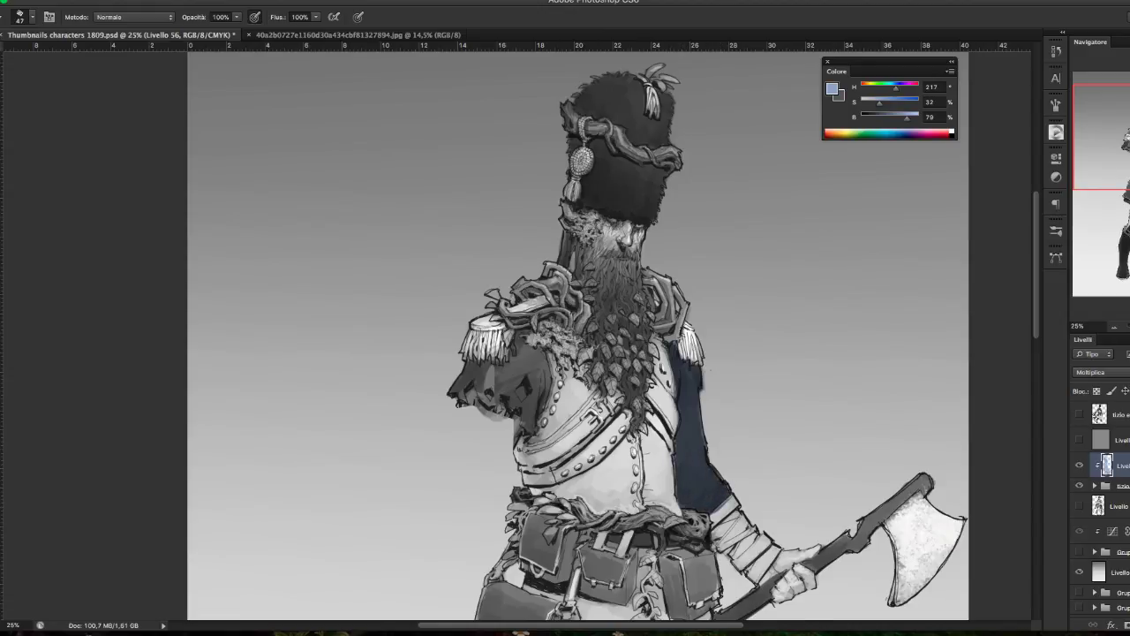
key(F6)
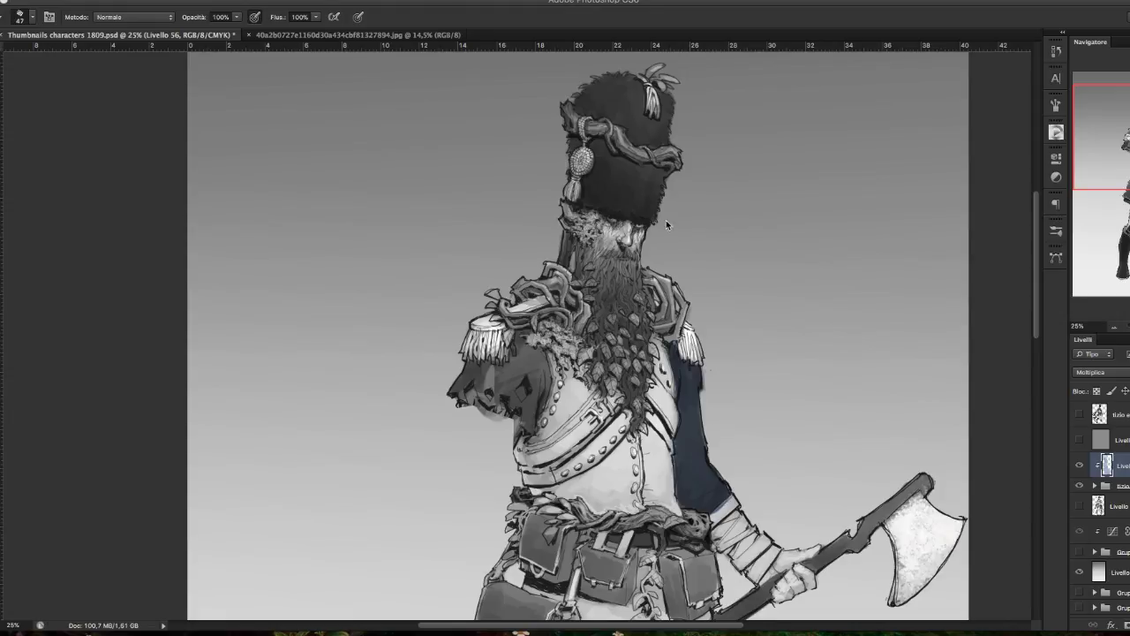
key(F6)
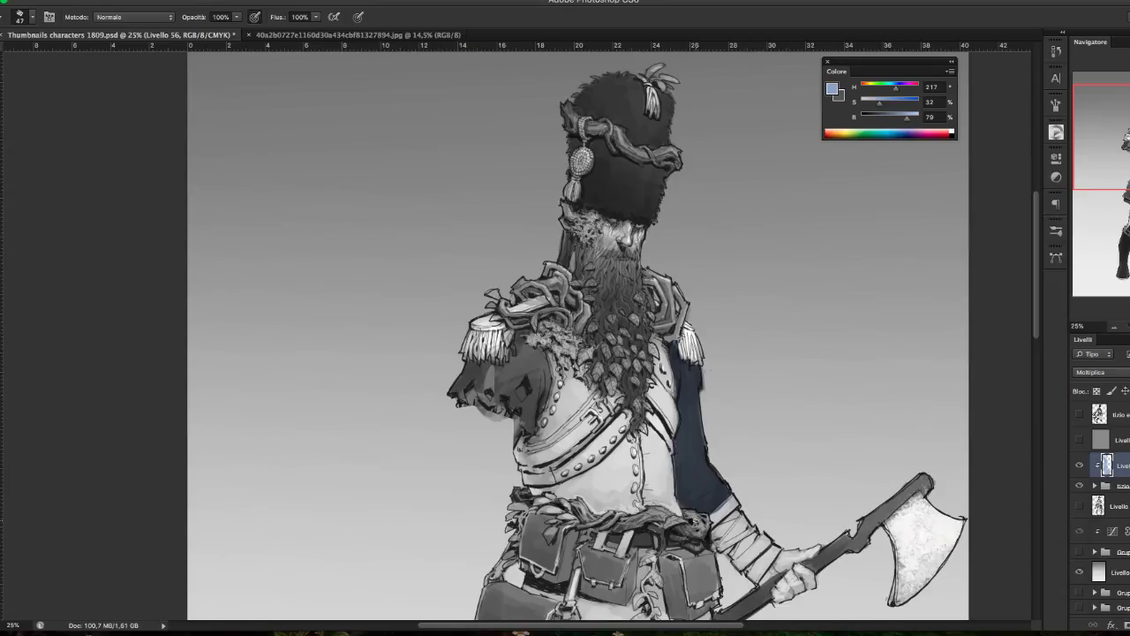
- With a 191 px brush, paint the left upper arm navy and erase the overspill
click(31, 17)
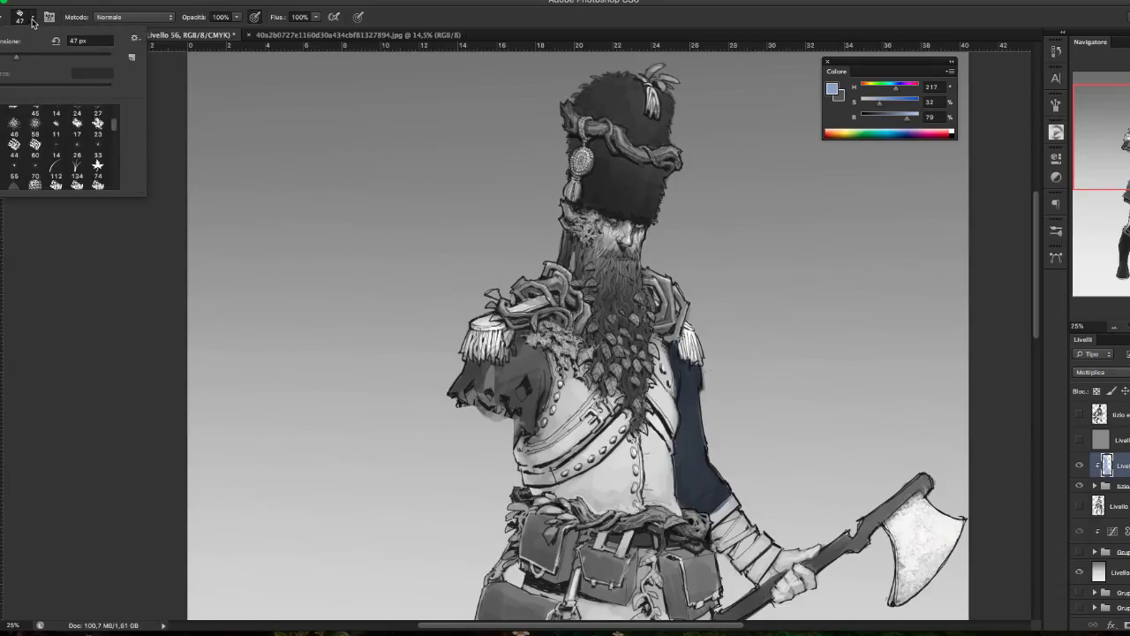
drag(19, 58, 73, 58)
mouse_move(481, 381)
mouse_down()
mouse_move(508, 399)
mouse_move(470, 377)
mouse_move(514, 413)
mouse_move(529, 353)
mouse_move(526, 428)
mouse_up()
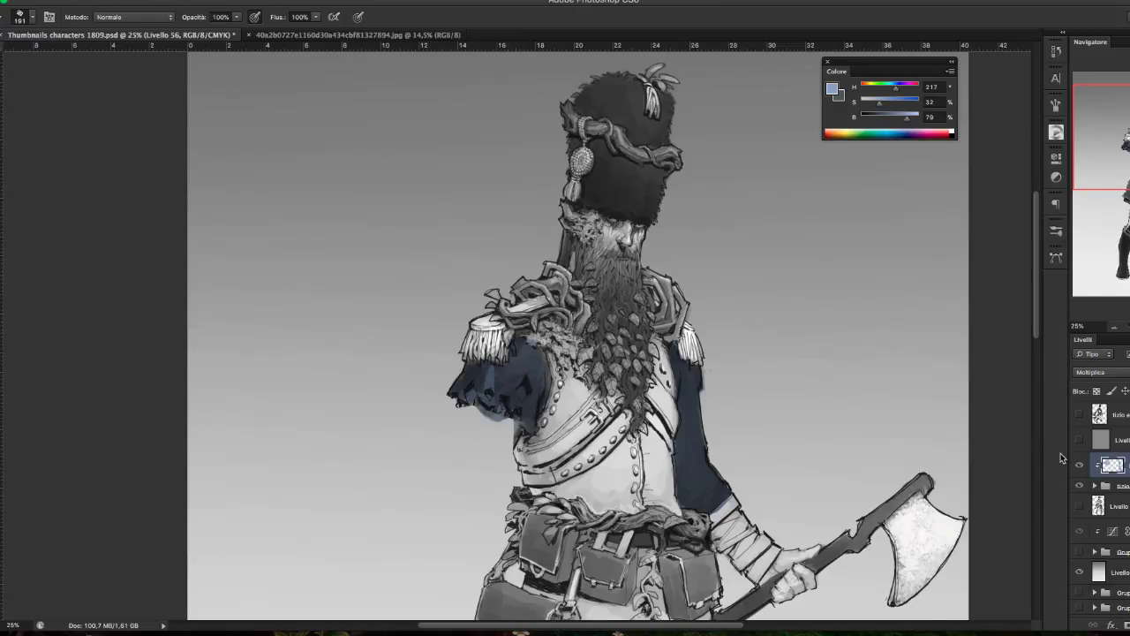
key(e)
drag(502, 422, 499, 422)
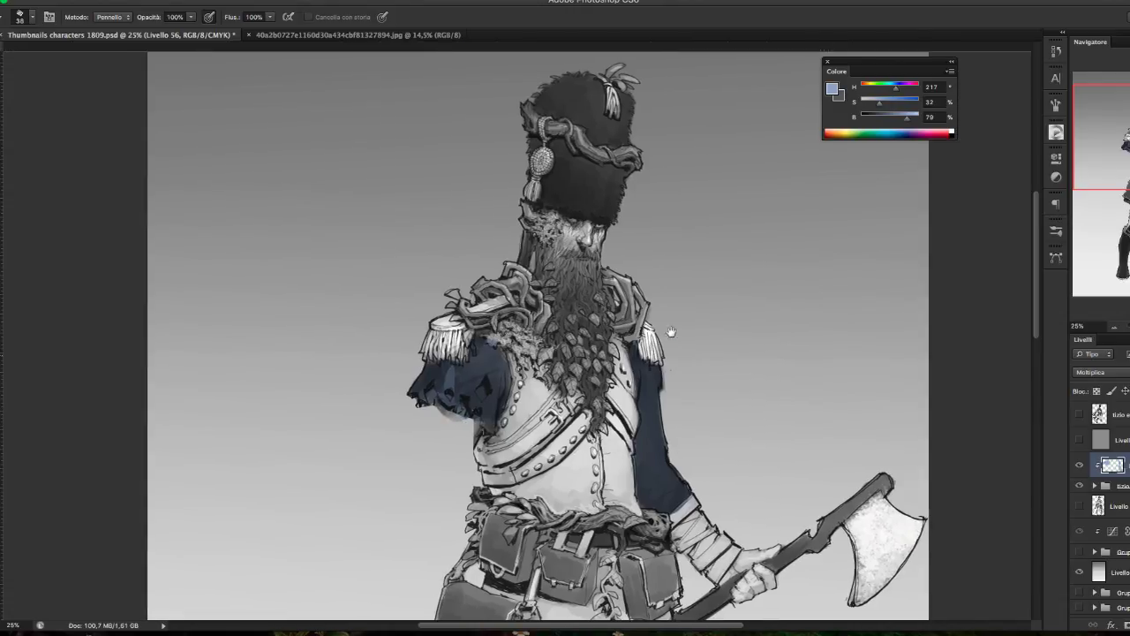
- On Livello 28 in the tizio erboso group, erase a patch at the left sleeve's bottom
scroll(668, 328, right, 3)
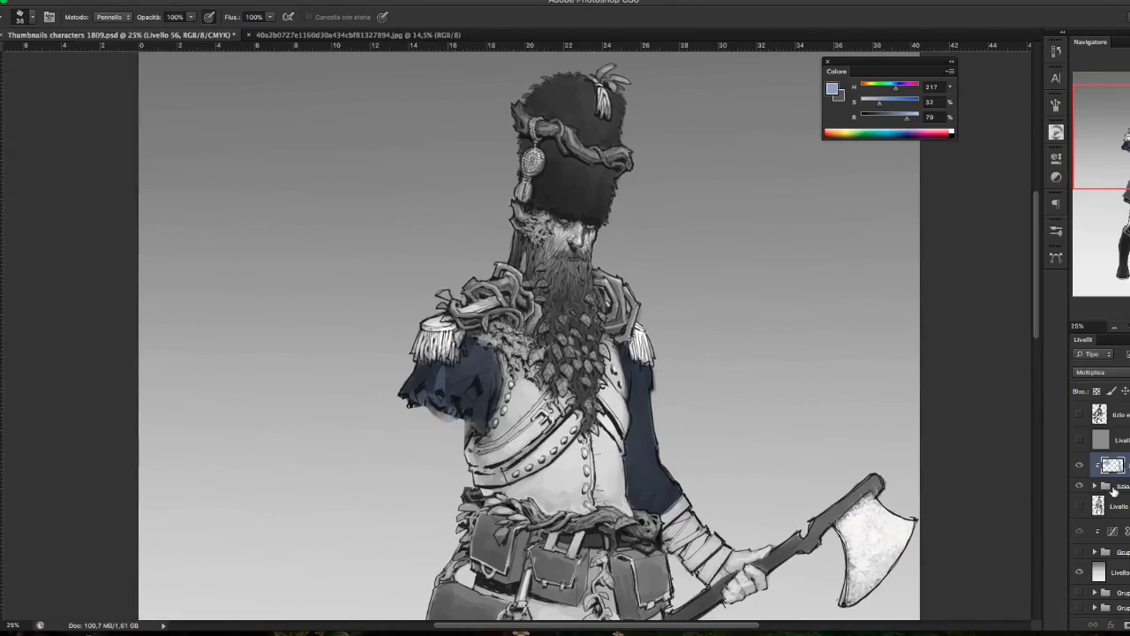
click(1114, 485)
click(1095, 485)
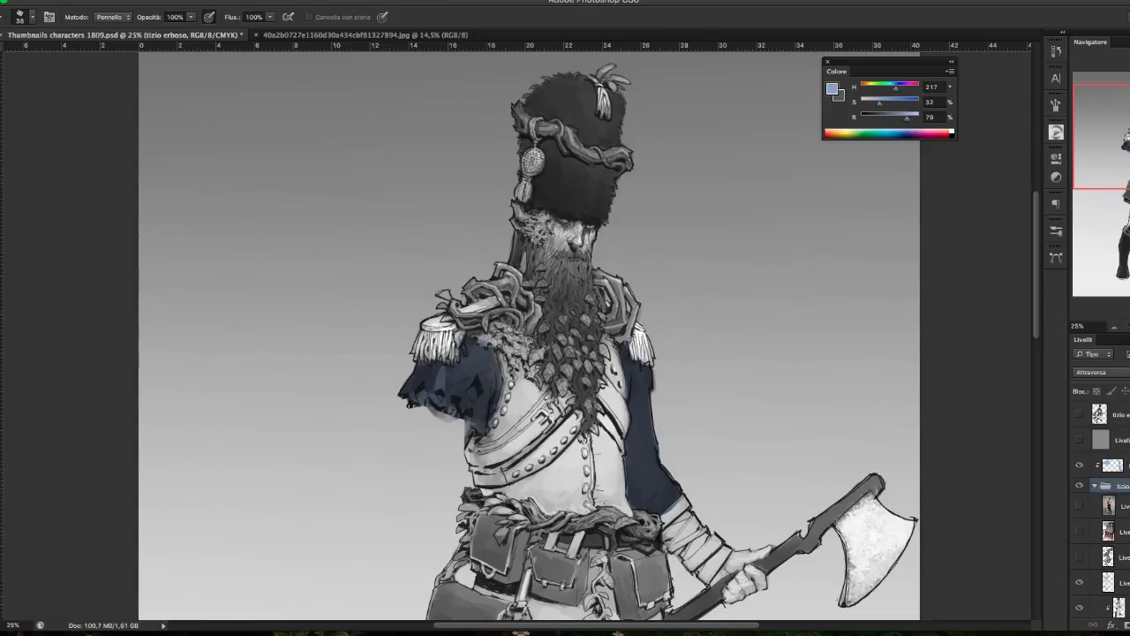
scroll(1104, 503, down, 3)
scroll(1103, 503, down, 2)
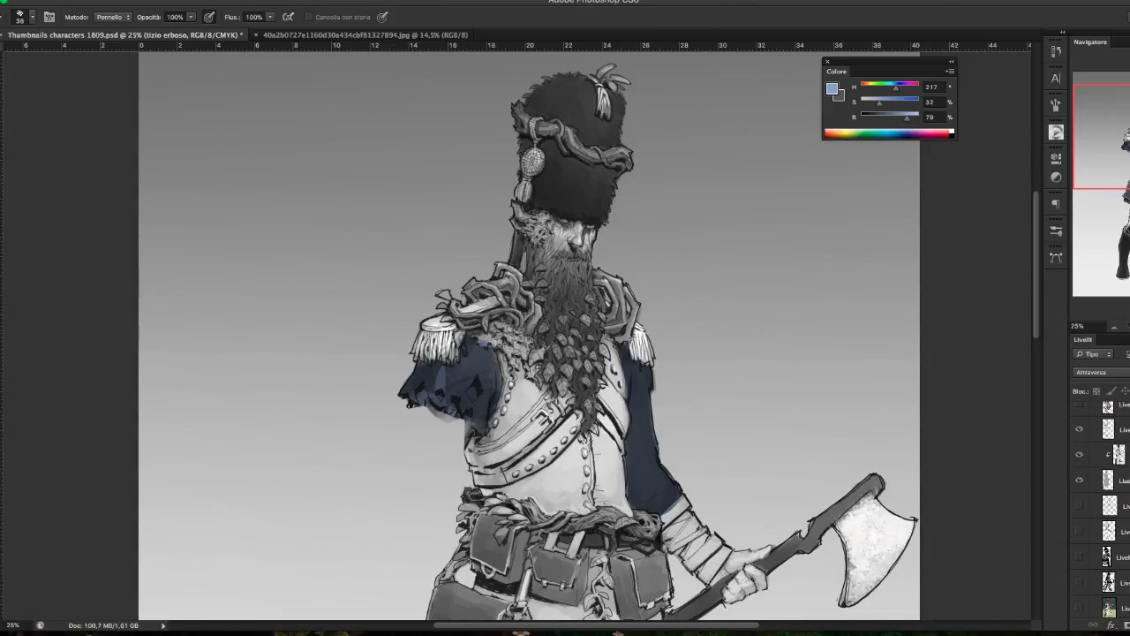
click(1116, 505)
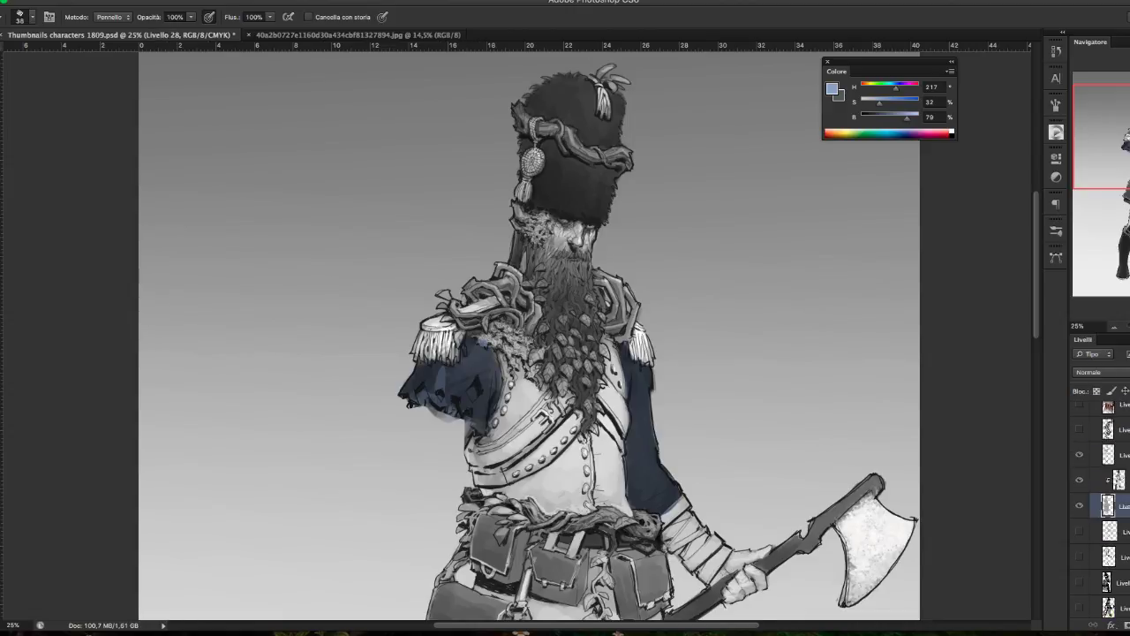
drag(430, 412, 448, 418)
key(b)
- Toggle the shaded colour layer's visibility to compare the result
scroll(671, 245, up, 1)
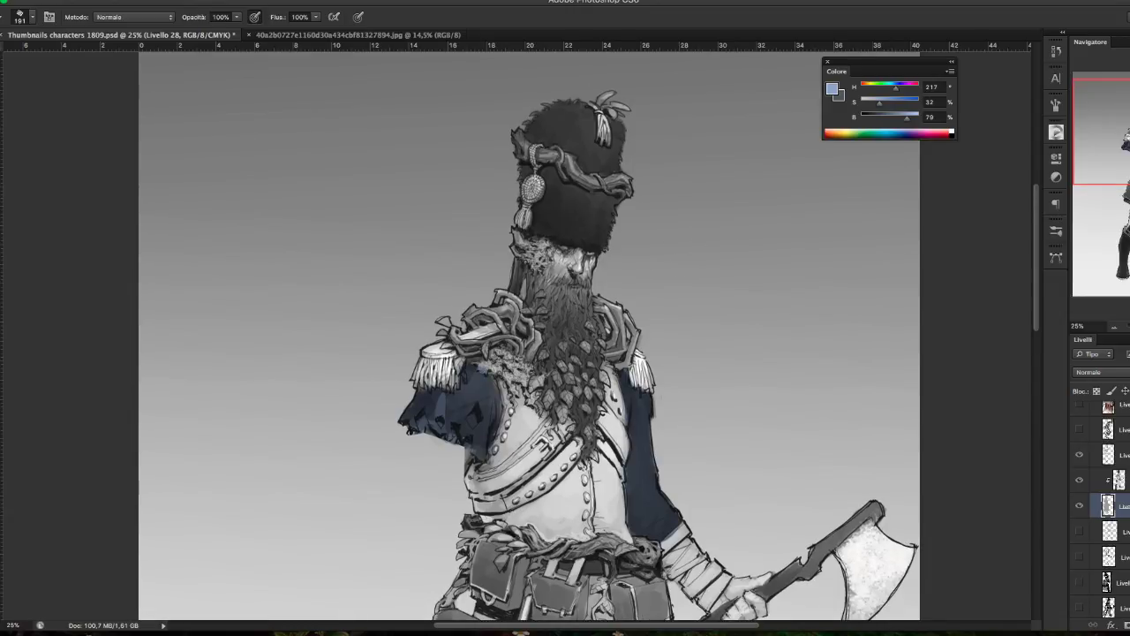
key(F6)
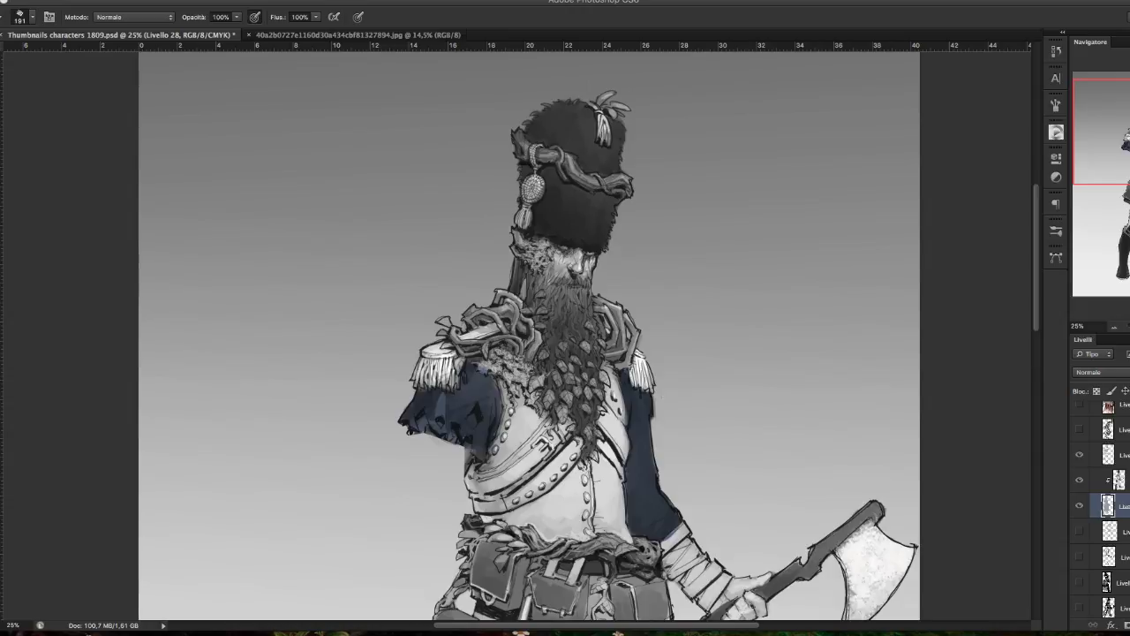
key(F6)
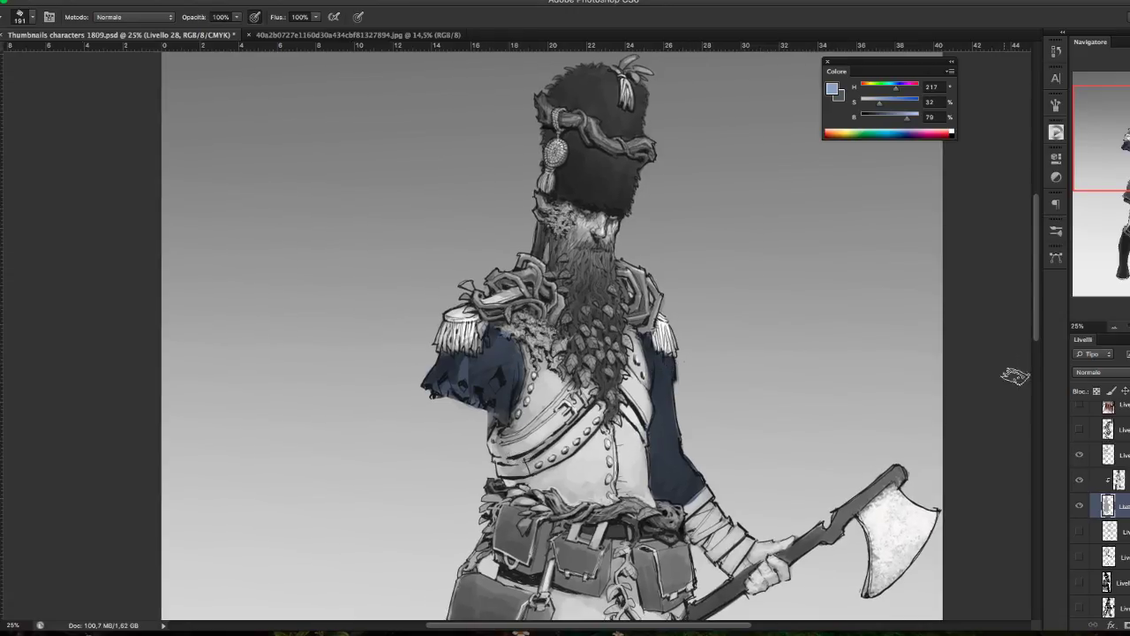
click(1079, 507)
click(1079, 507)
- Check Livello 27 and Livello 30 by toggling visibility, then collapse the tizio erboso group
click(1114, 454)
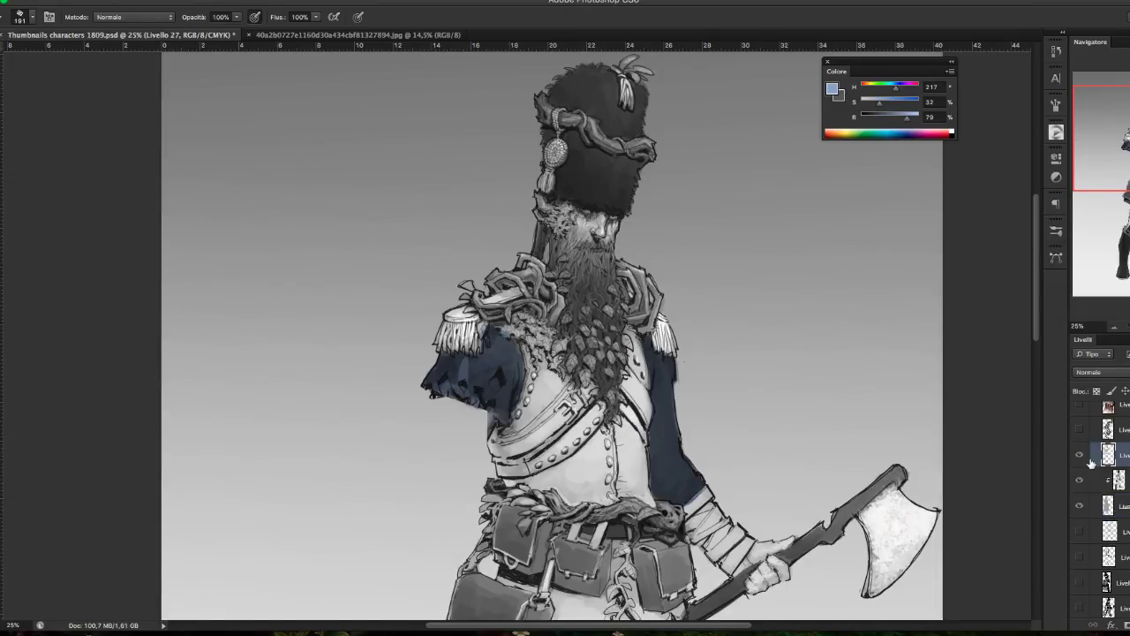
click(1079, 454)
click(1079, 454)
click(1091, 479)
click(1079, 480)
click(1079, 479)
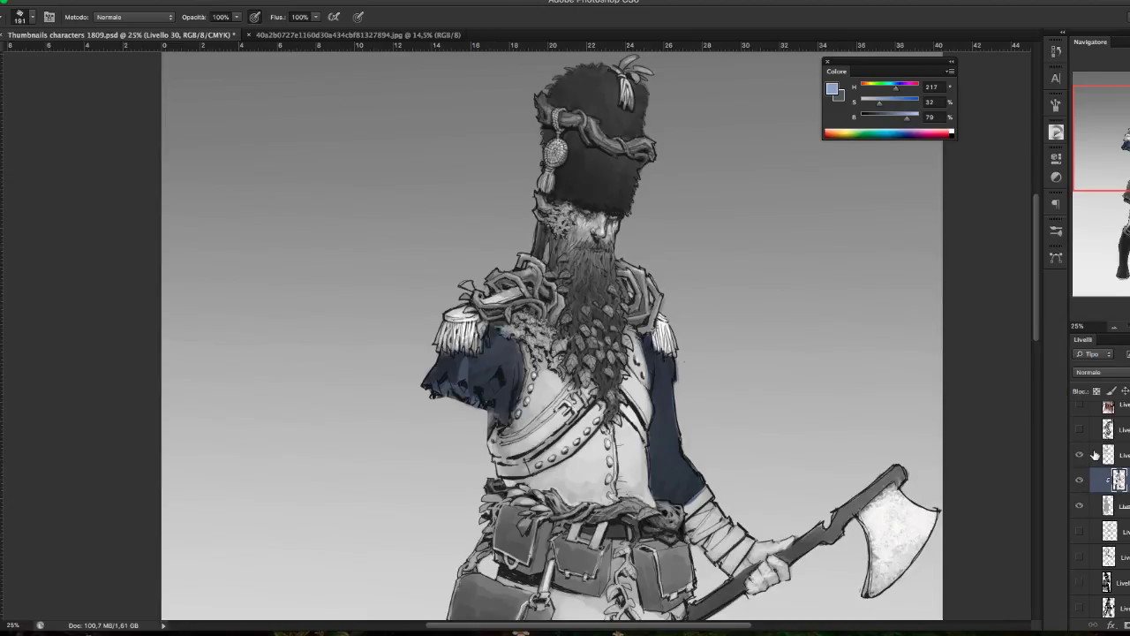
click(1094, 485)
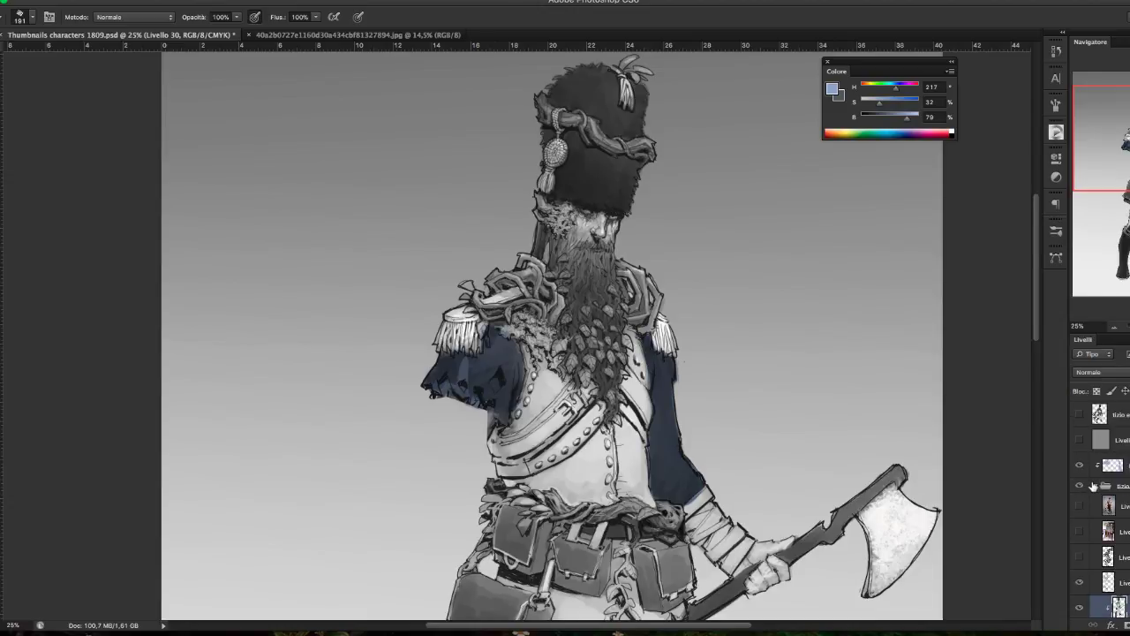
click(1105, 484)
- Touch up blue on Livello 56, then paint the left shoulder straps brown
click(1110, 464)
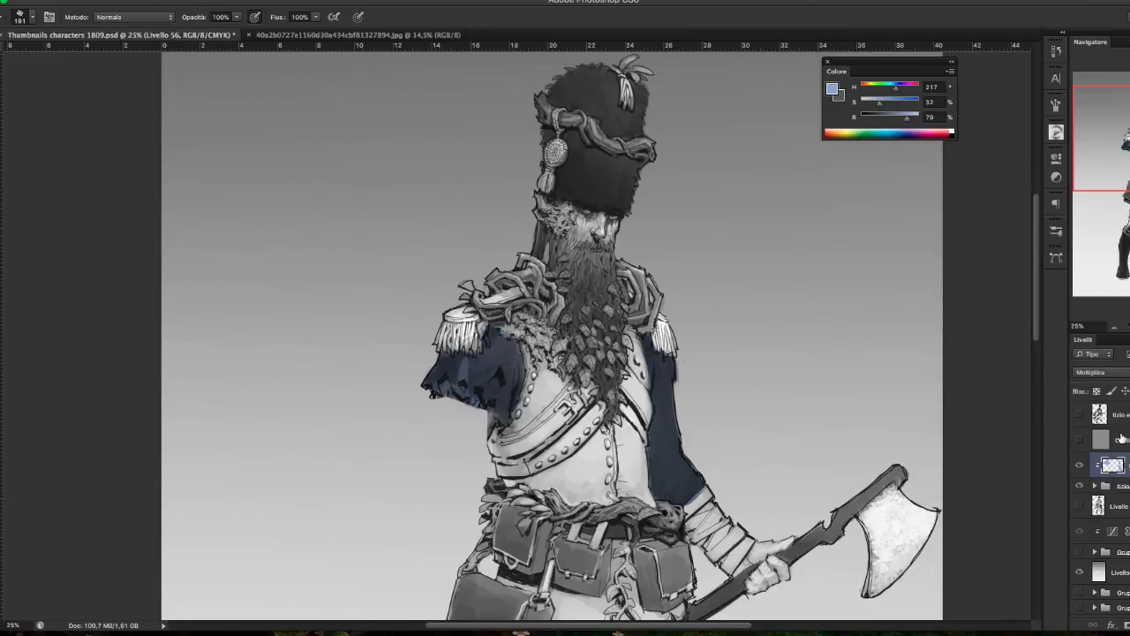
mouse_move(498, 339)
mouse_down()
mouse_move(526, 355)
mouse_move(505, 423)
mouse_up()
click(672, 448)
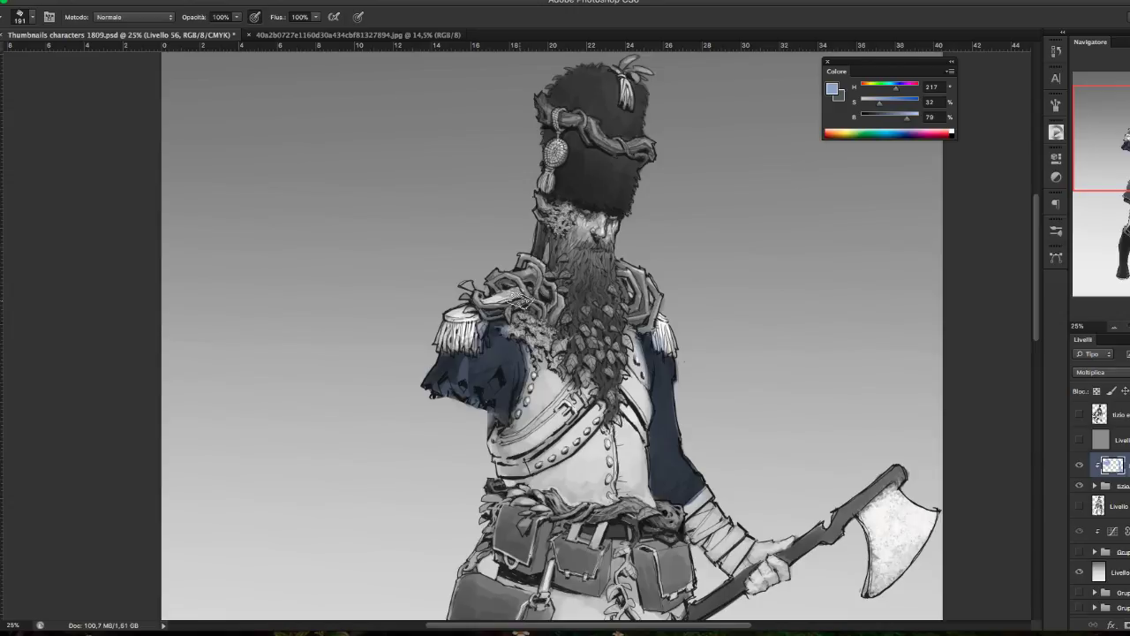
click(864, 88)
mouse_move(878, 102)
mouse_down()
mouse_move(889, 116)
mouse_move(865, 88)
mouse_move(880, 102)
mouse_up()
mouse_move(536, 276)
mouse_down()
mouse_move(523, 258)
mouse_move(514, 286)
mouse_move(521, 264)
mouse_move(543, 296)
mouse_up()
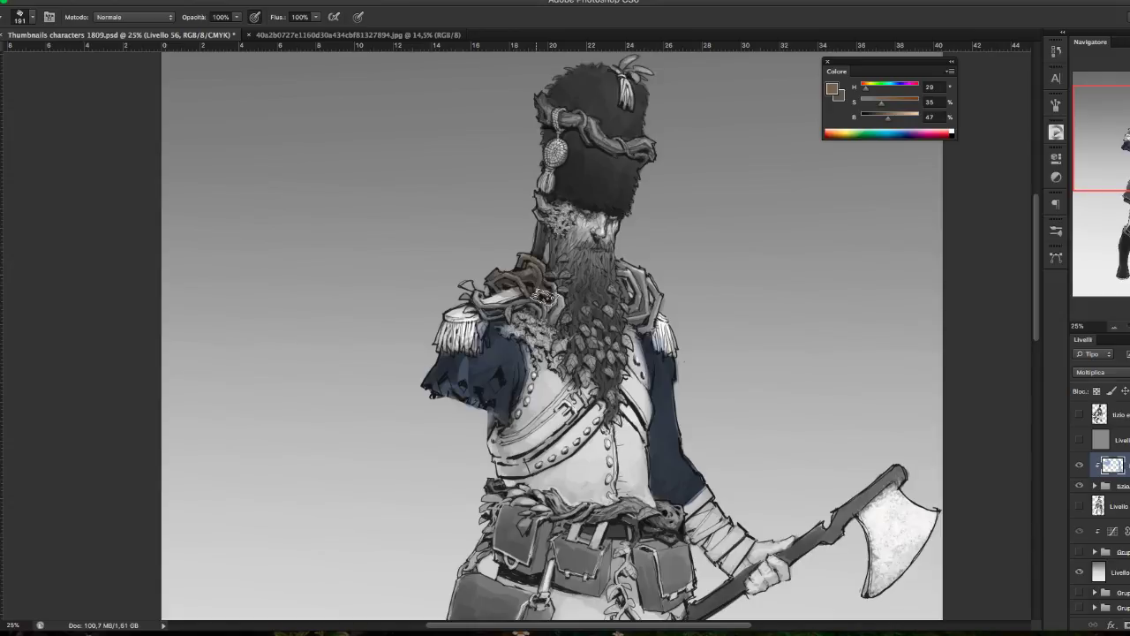
- With a 40 px brush, paint brown on the epaulette and neck straps, then switch to YouTube
click(33, 17)
click(10, 55)
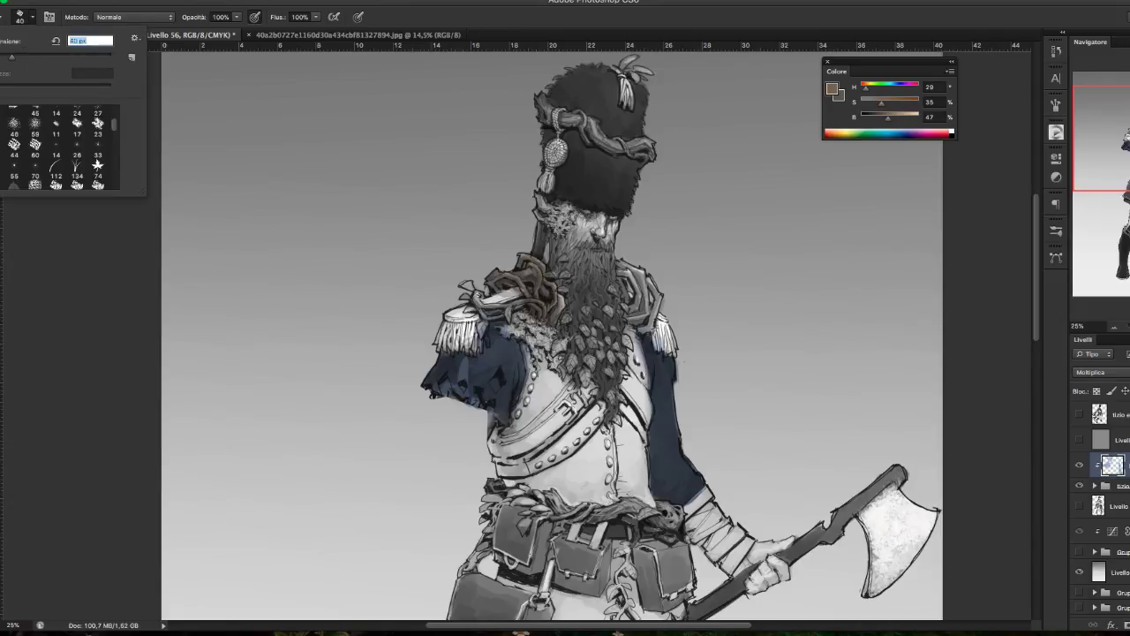
key(Return)
mouse_move(468, 289)
mouse_down()
mouse_move(498, 318)
mouse_move(512, 309)
mouse_up()
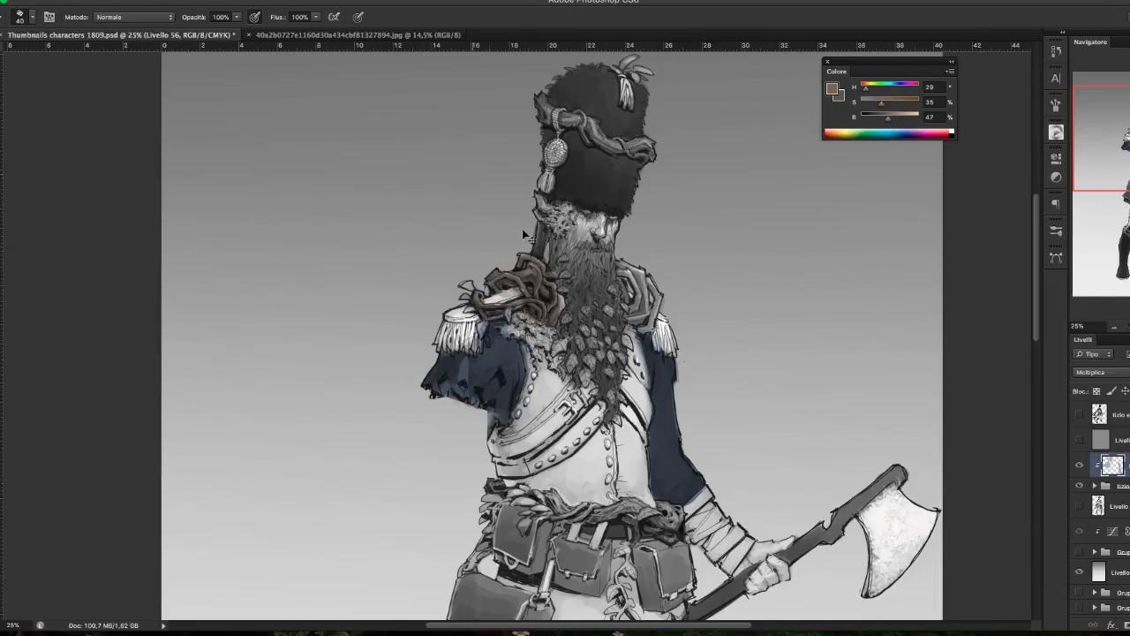
mouse_move(524, 270)
mouse_down()
mouse_move(565, 284)
mouse_move(509, 287)
mouse_move(524, 293)
mouse_move(542, 279)
mouse_up()
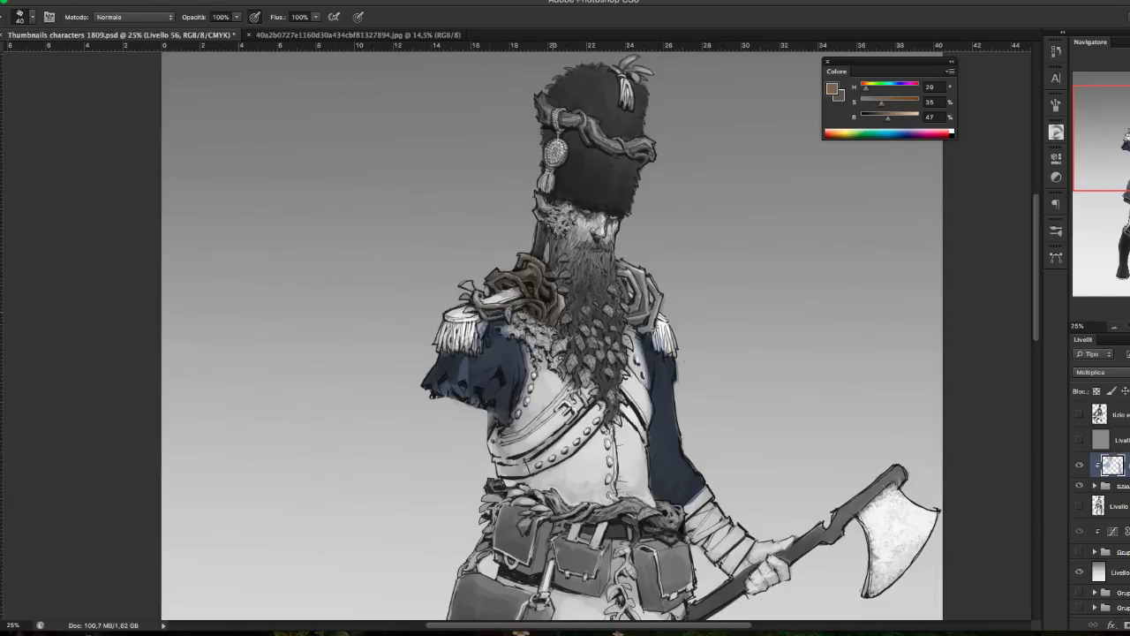
key(F6)
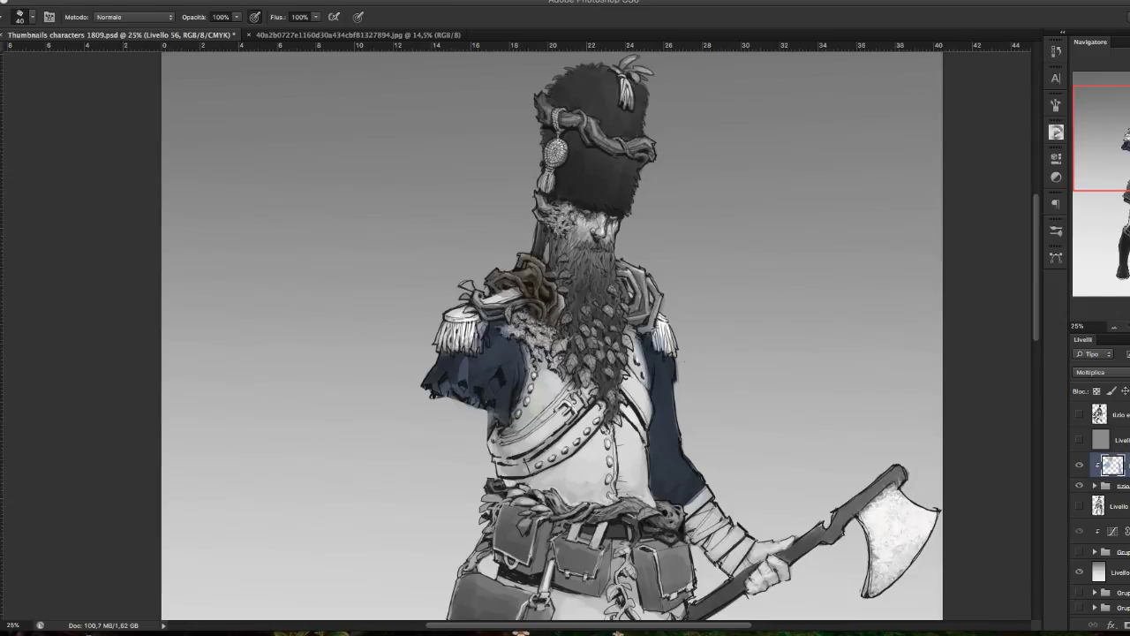
key(super+Tab)
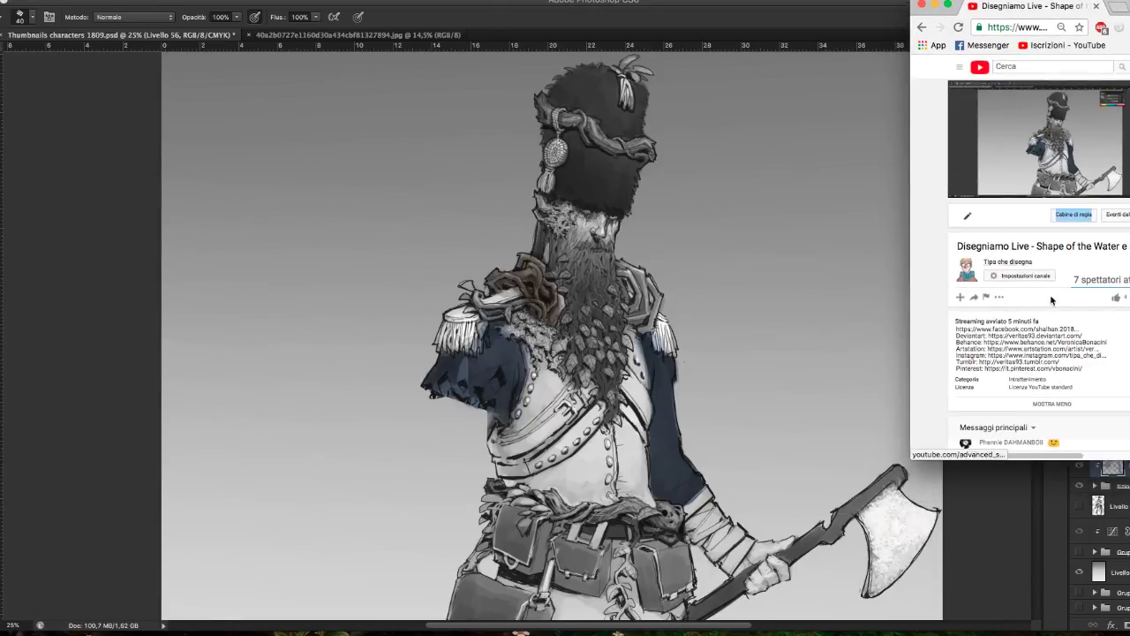
- Resize the browser window taller and narrower to read the live chat, then return to Photoshop
scroll(1050, 300, down, 3)
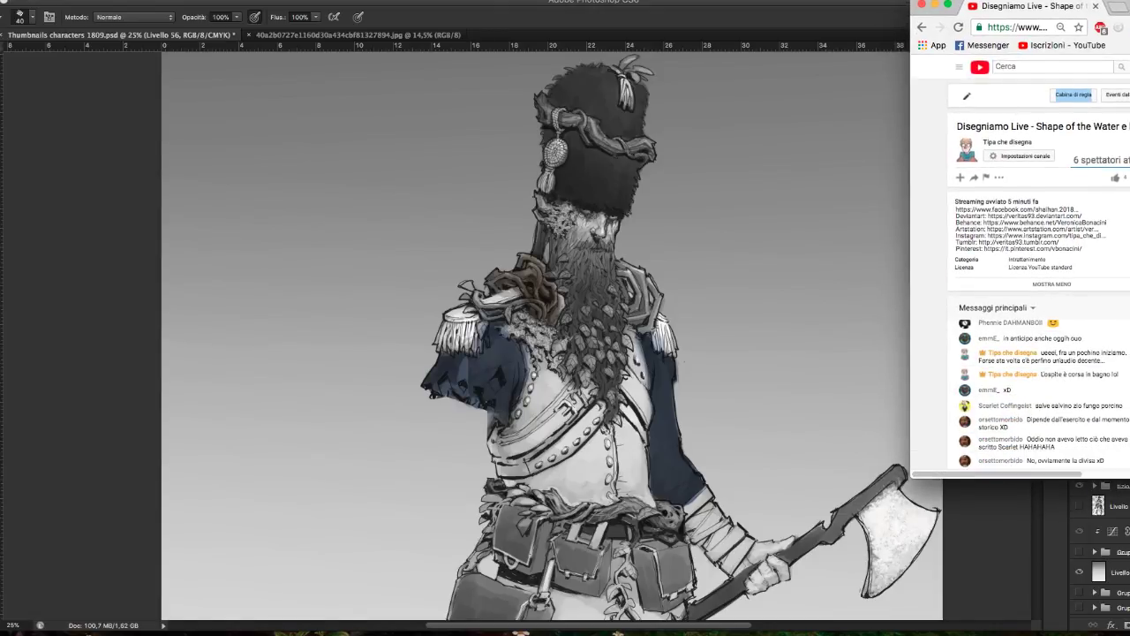
drag(1129, 458, 1129, 535)
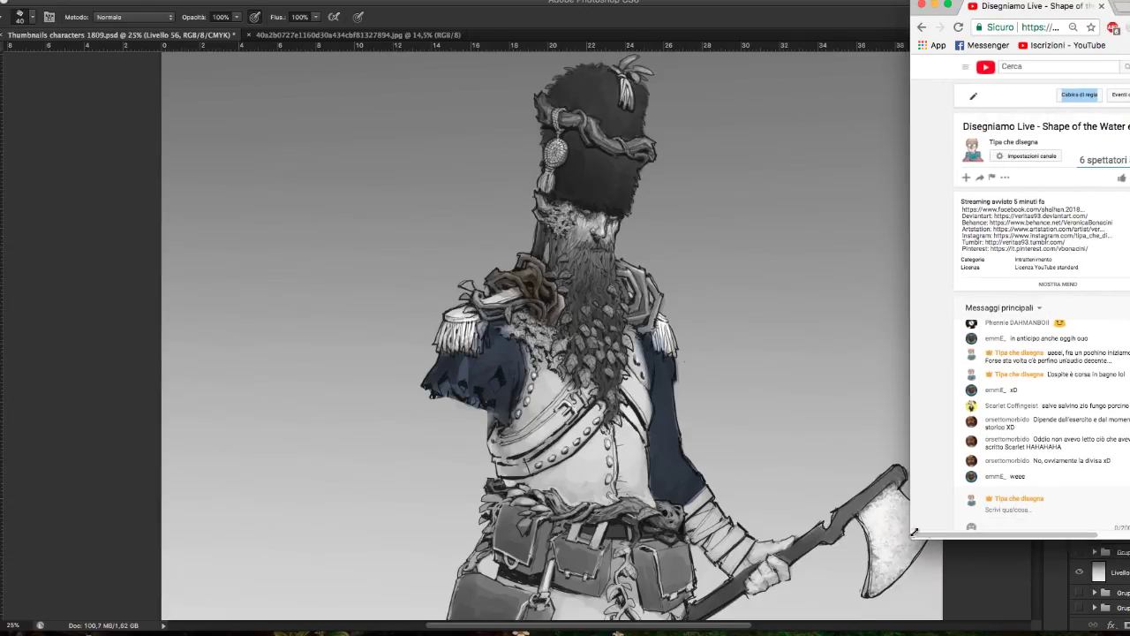
drag(911, 536, 880, 547)
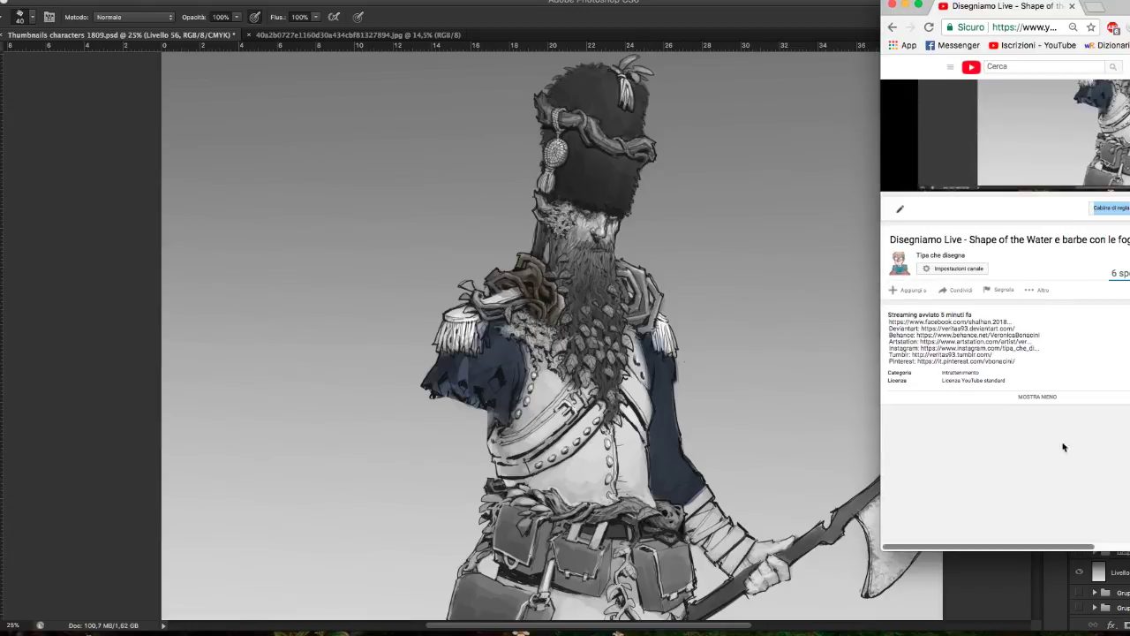
scroll(1005, 354, right, 3)
scroll(1004, 353, up, 1)
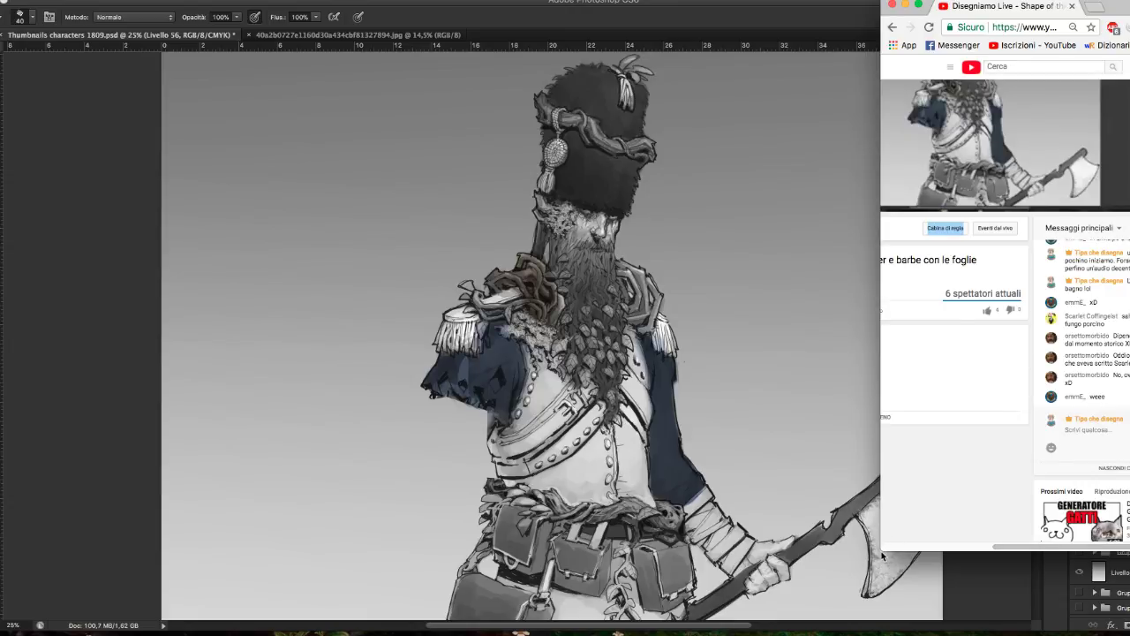
drag(881, 551, 918, 607)
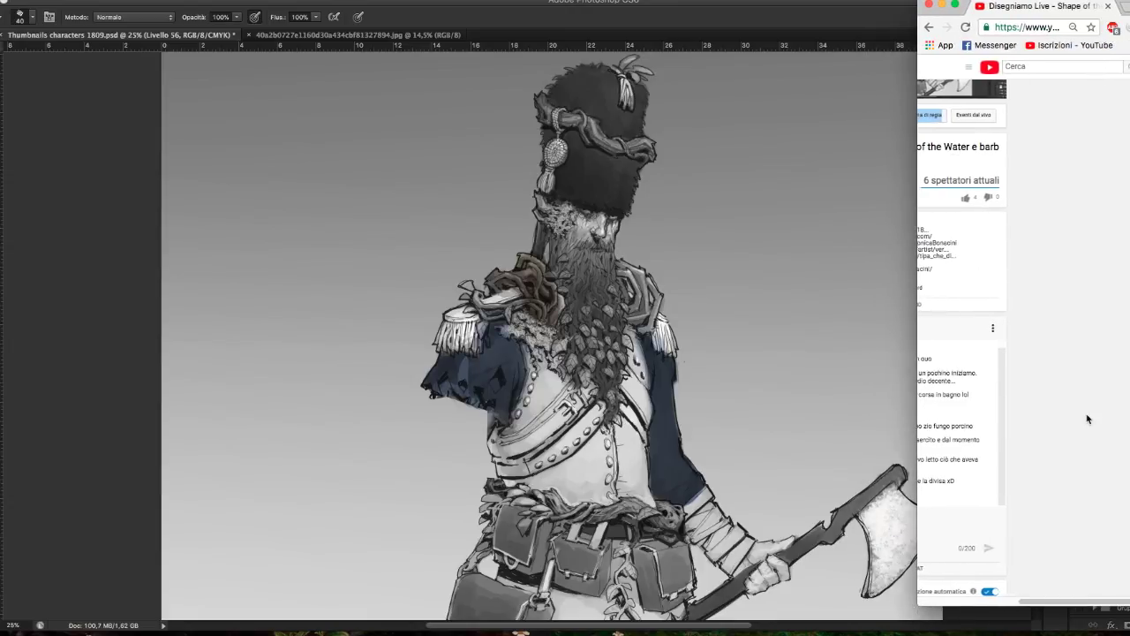
scroll(1088, 419, left, 2)
scroll(1087, 418, left, 2)
scroll(1088, 419, left, 2)
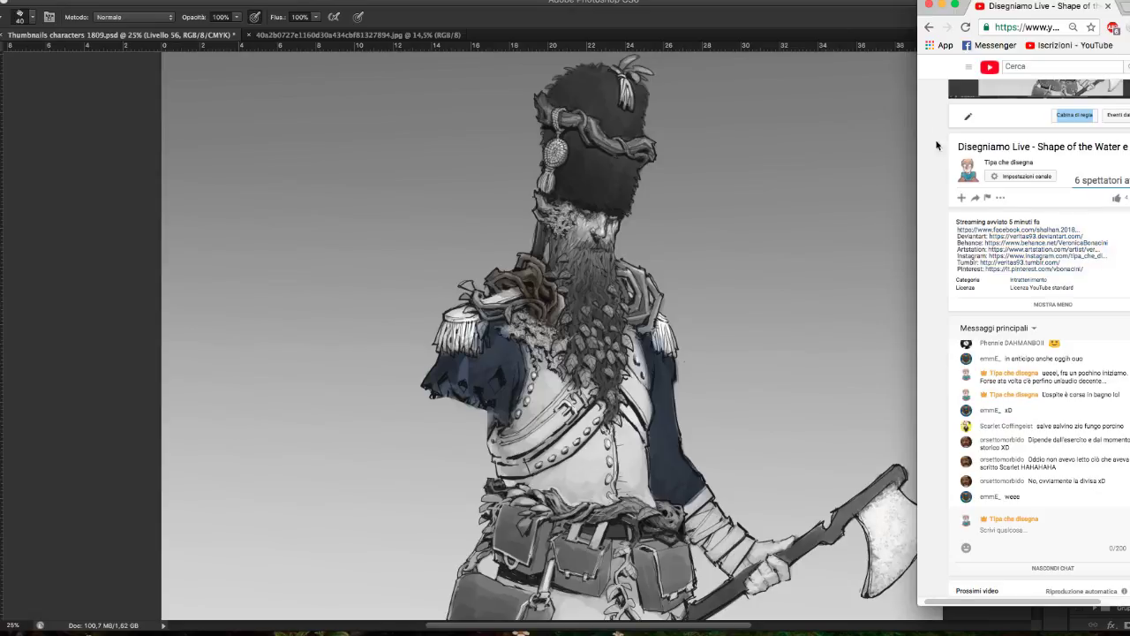
click(815, 3)
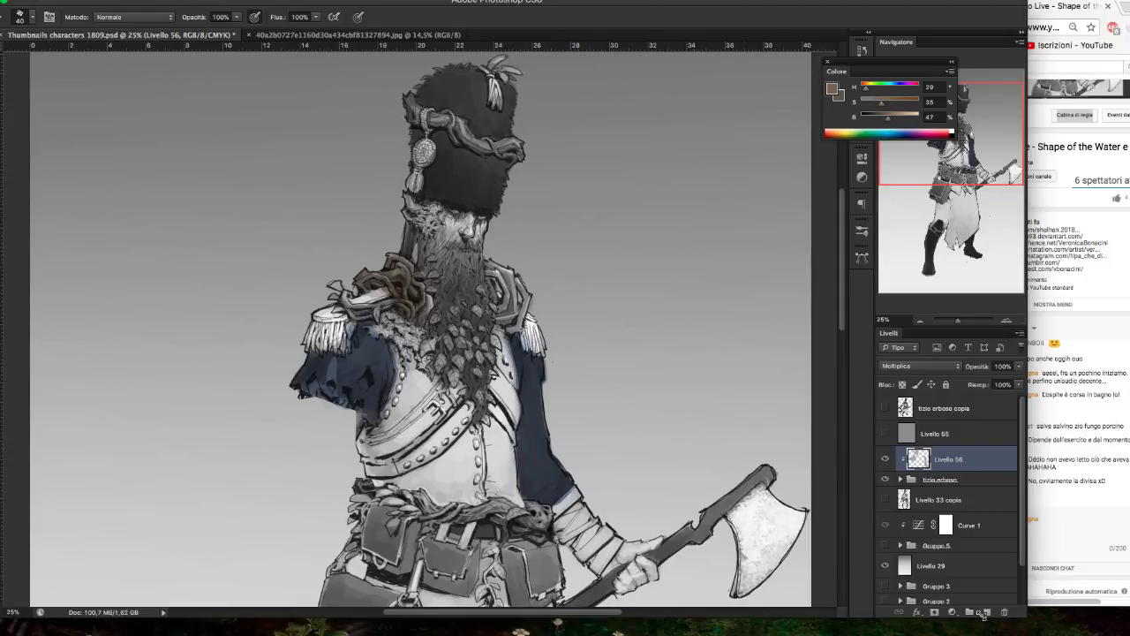
- Narrow the Photoshop window and place the YouTube chat browser alongside it
drag(937, 618, 906, 618)
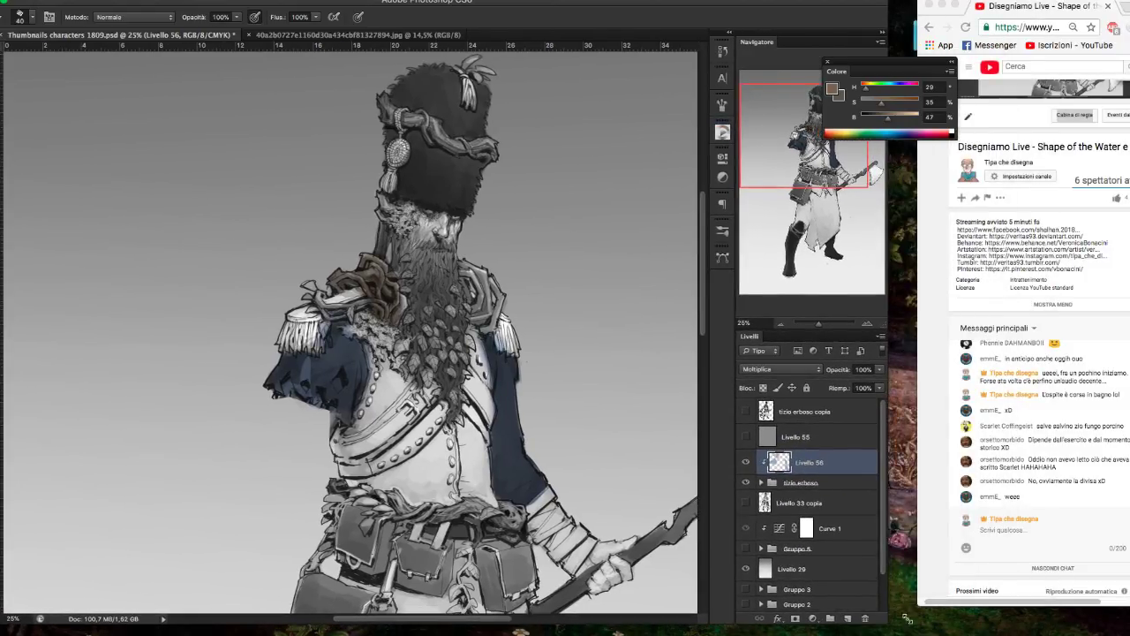
mouse_move(906, 618)
mouse_down()
mouse_move(859, 590)
mouse_move(860, 600)
mouse_up()
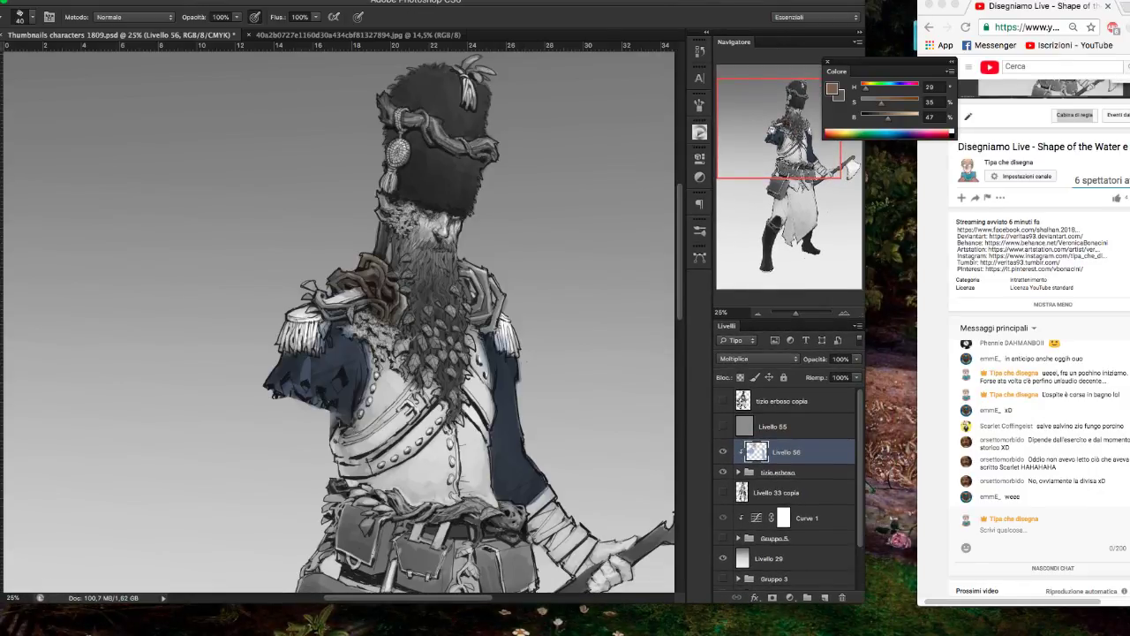
drag(964, 7, 850, 7)
drag(994, 6, 991, 6)
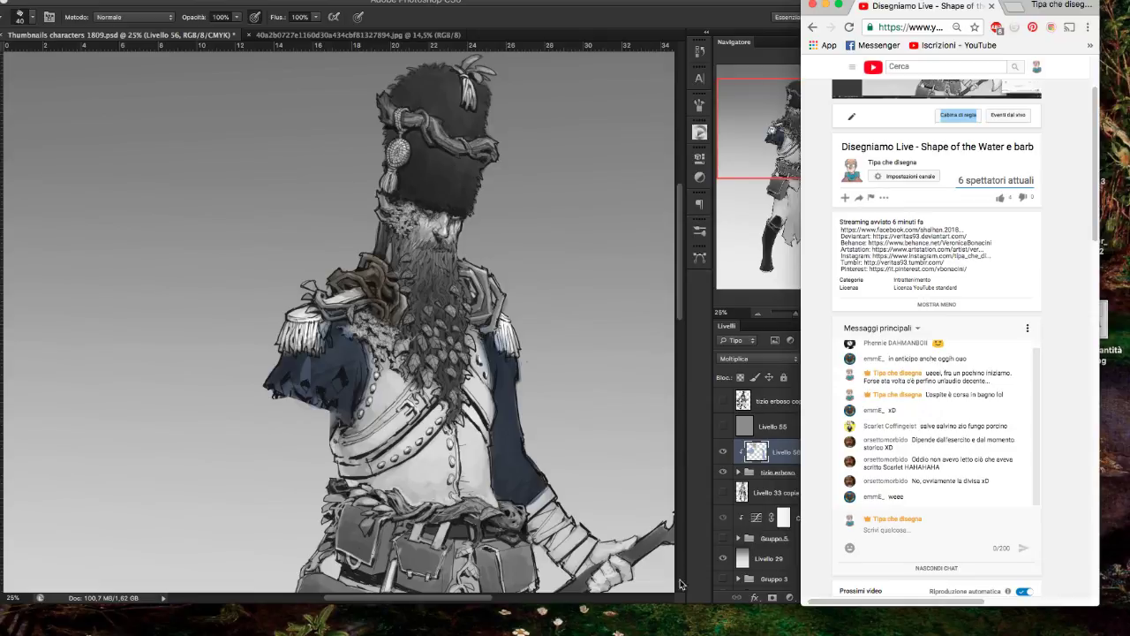
- Narrow the browser, scroll through the newest chat messages, widen it again, and show the Color panel
mouse_move(892, 602)
drag(1100, 605, 1066, 607)
mouse_move(918, 376)
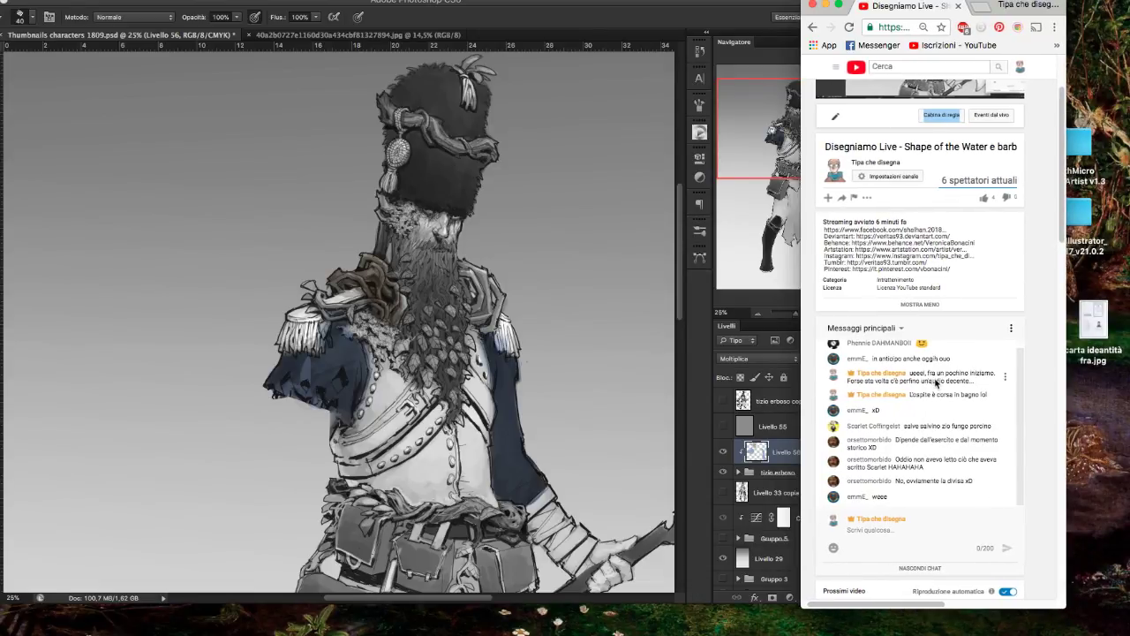
scroll(938, 385, down, 2)
scroll(936, 381, up, 3)
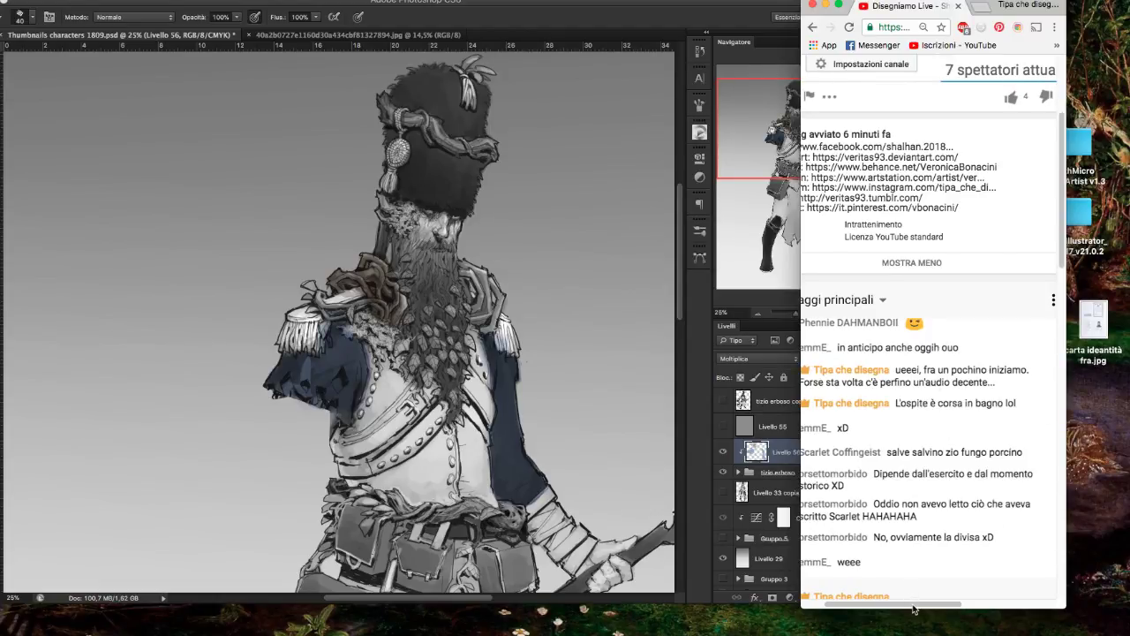
scroll(936, 607, down, 1)
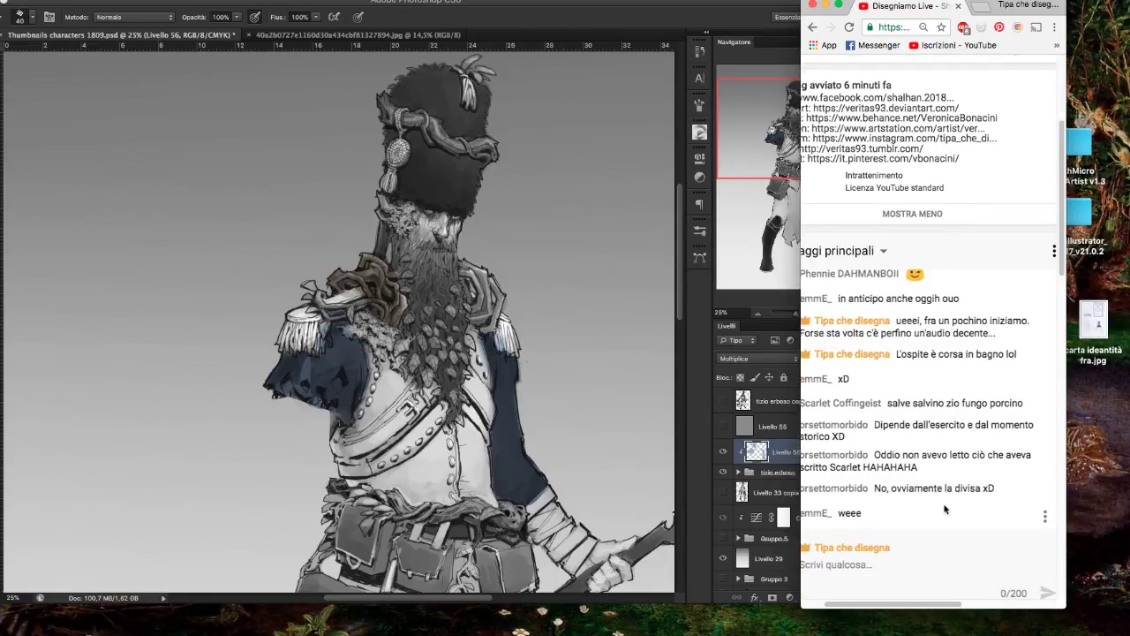
scroll(944, 509, left, 1)
scroll(944, 509, left, 1)
scroll(943, 509, left, 2)
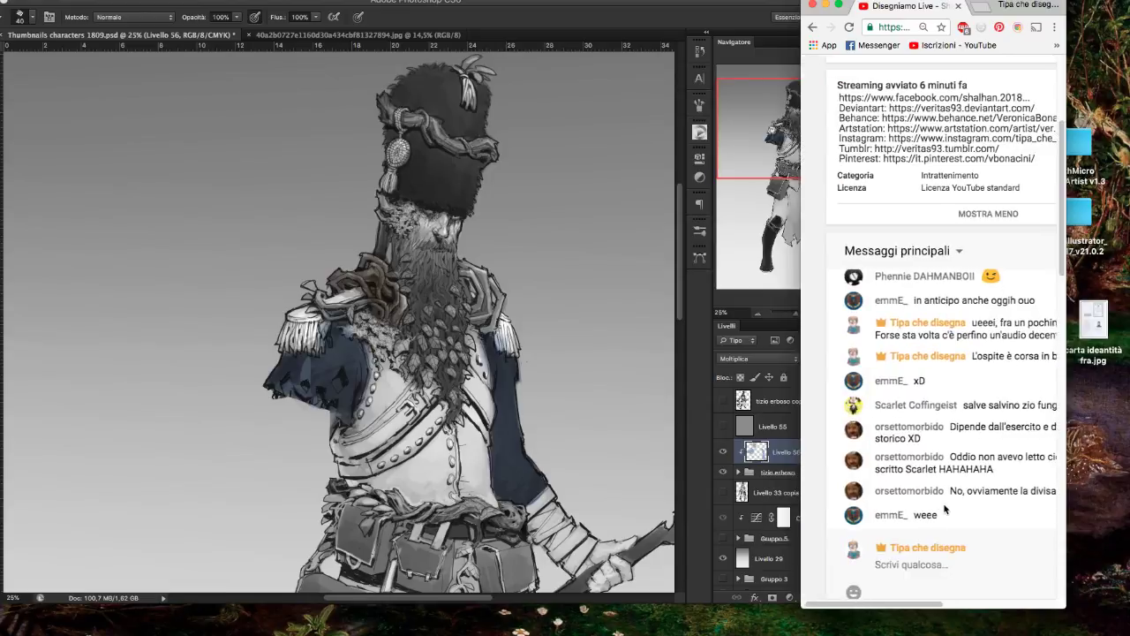
scroll(944, 510, right, 1)
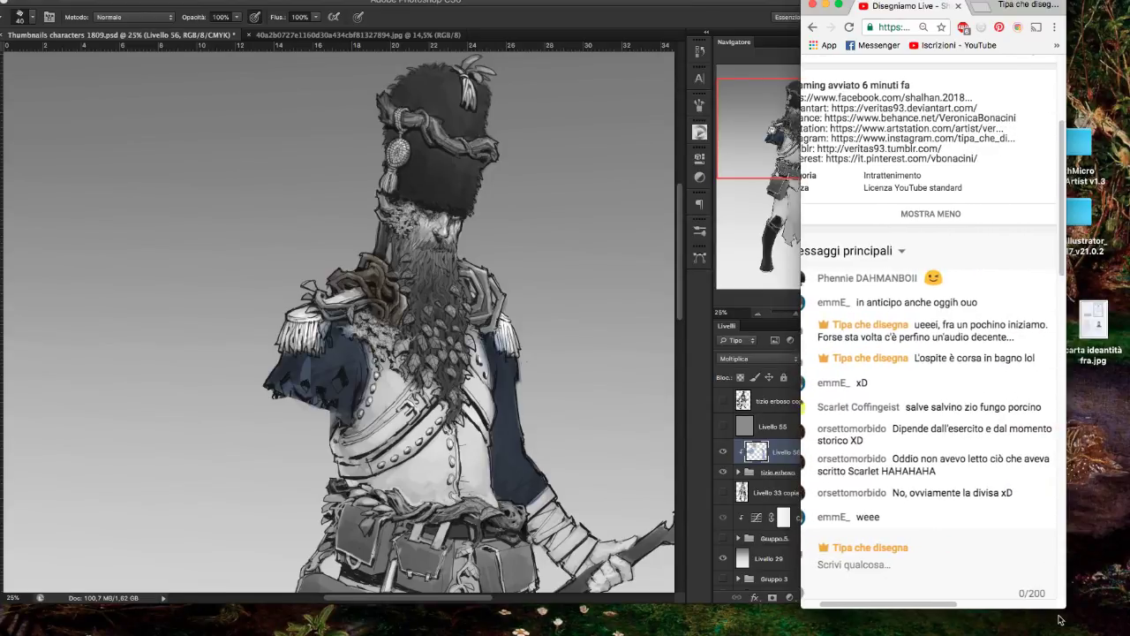
drag(1064, 609, 1103, 618)
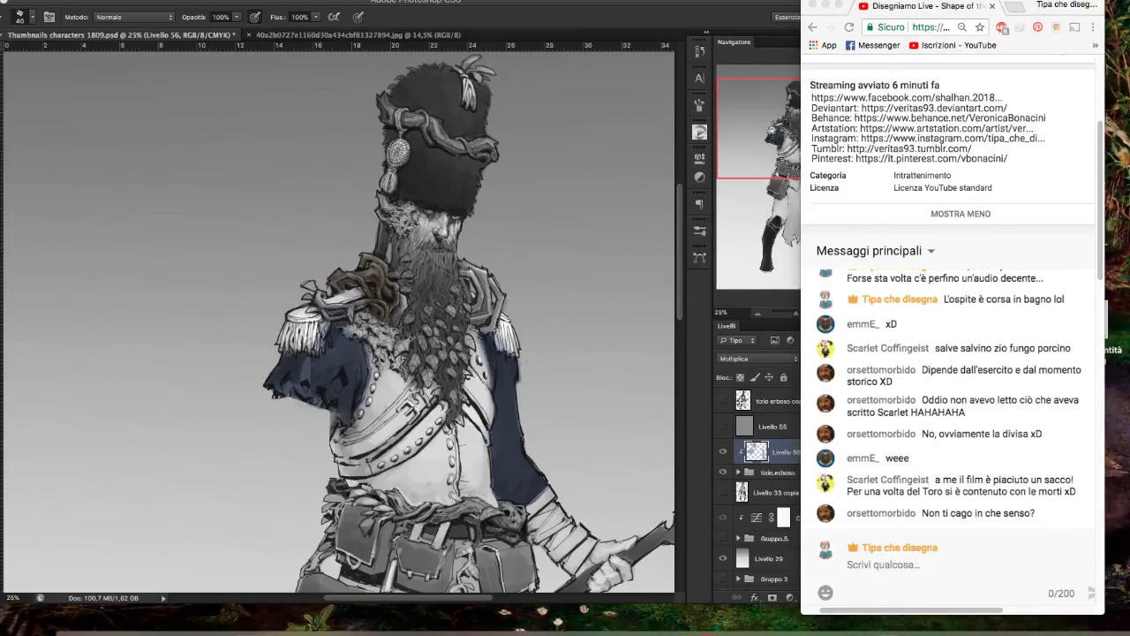
key(F6)
- Bring Photoshop forward and fine-tune its window to a narrower width
click(384, 395)
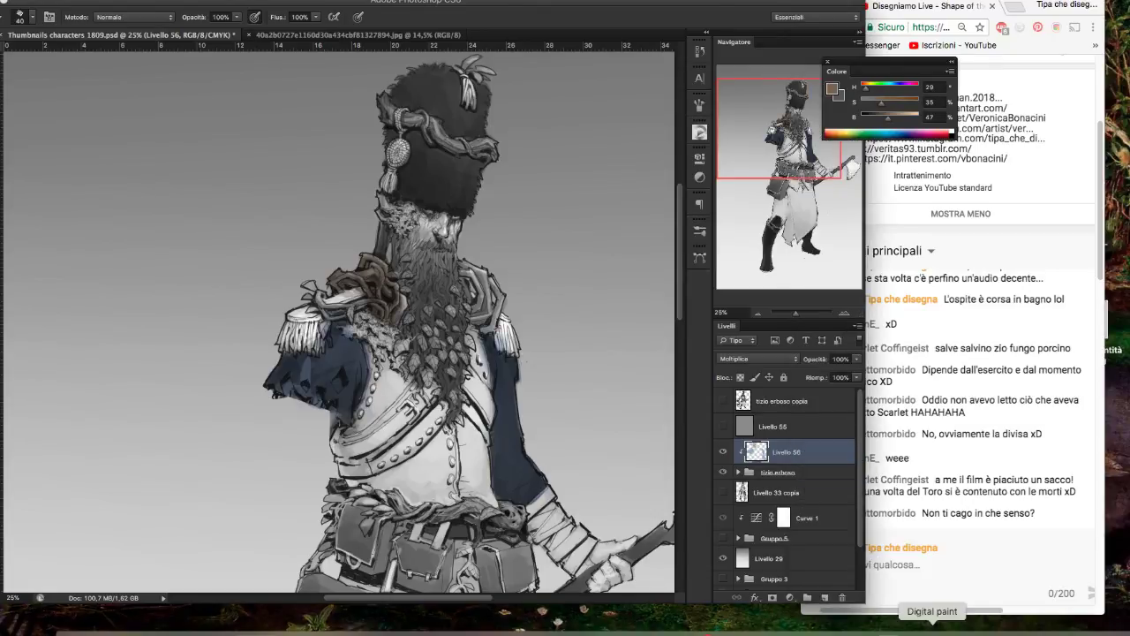
drag(860, 600, 783, 602)
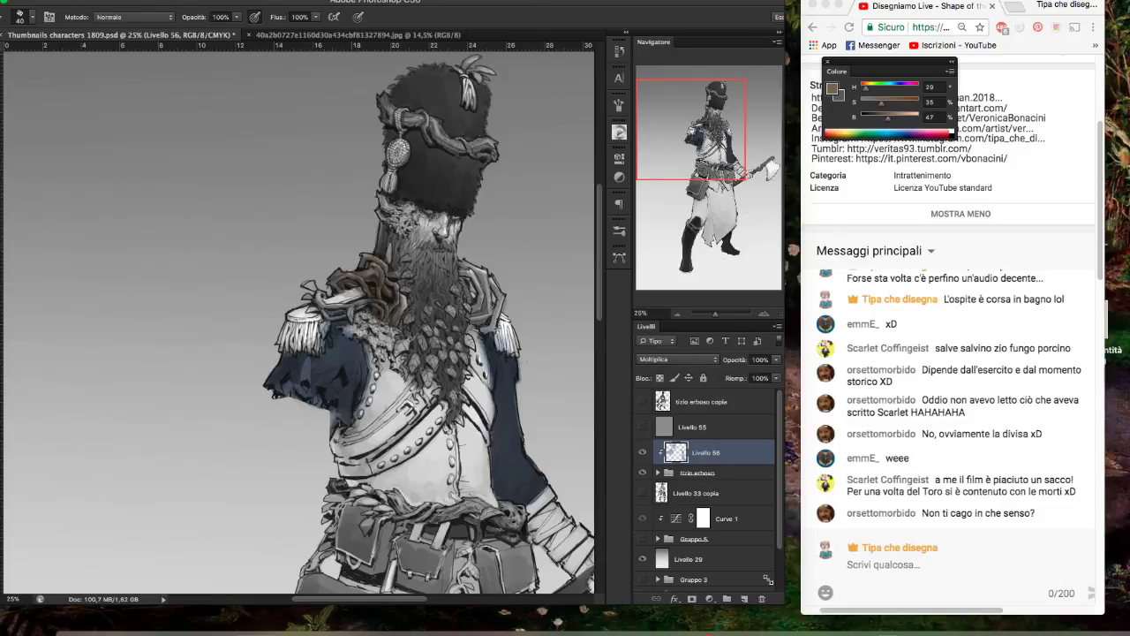
drag(784, 607, 792, 605)
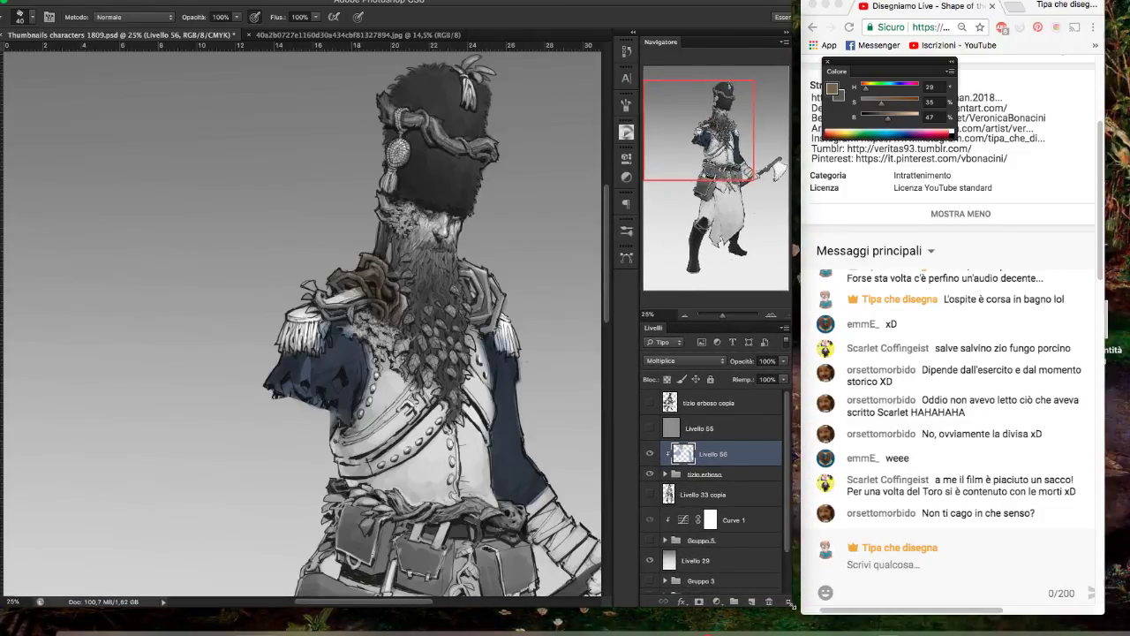
drag(792, 606, 804, 613)
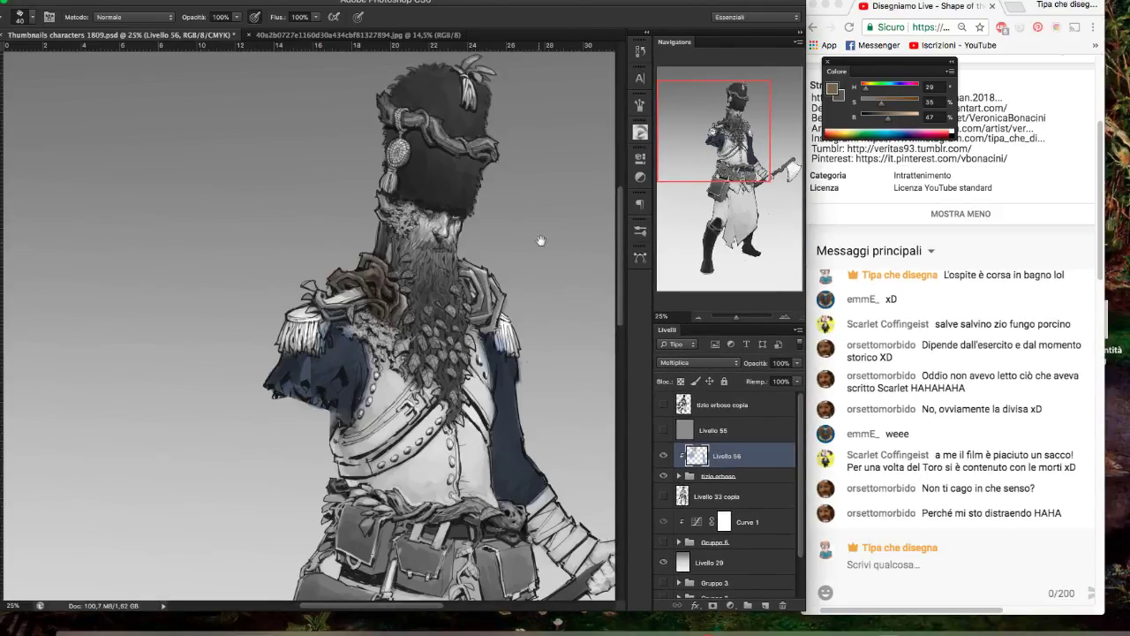
- Shade the collar right of the beard slightly darker on Livello 56
drag(541, 241, 531, 246)
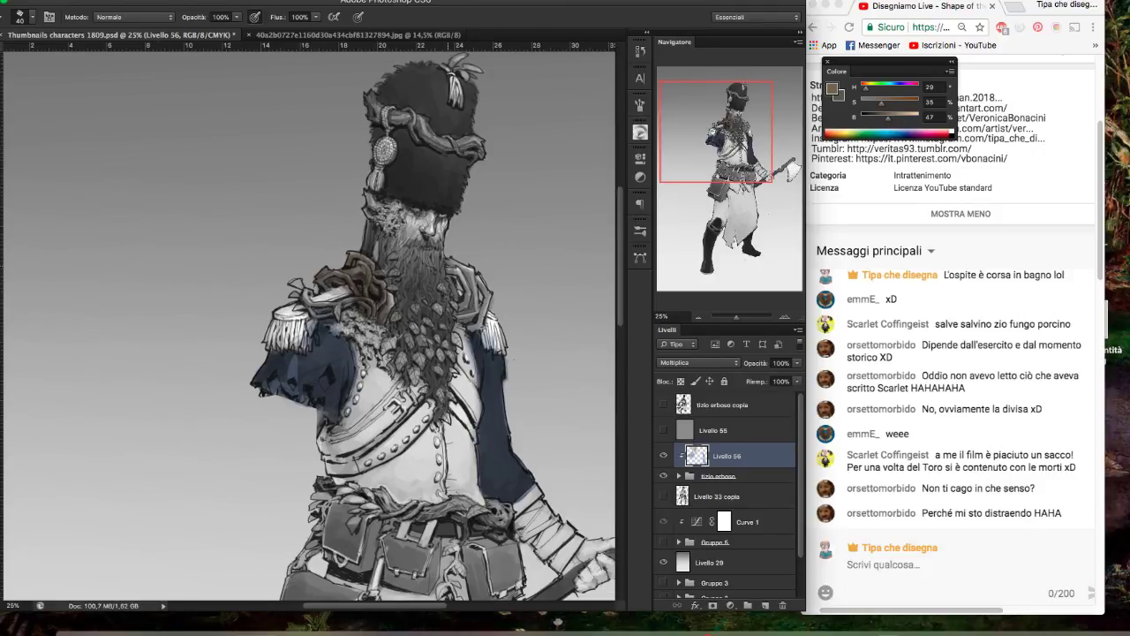
drag(452, 263, 466, 318)
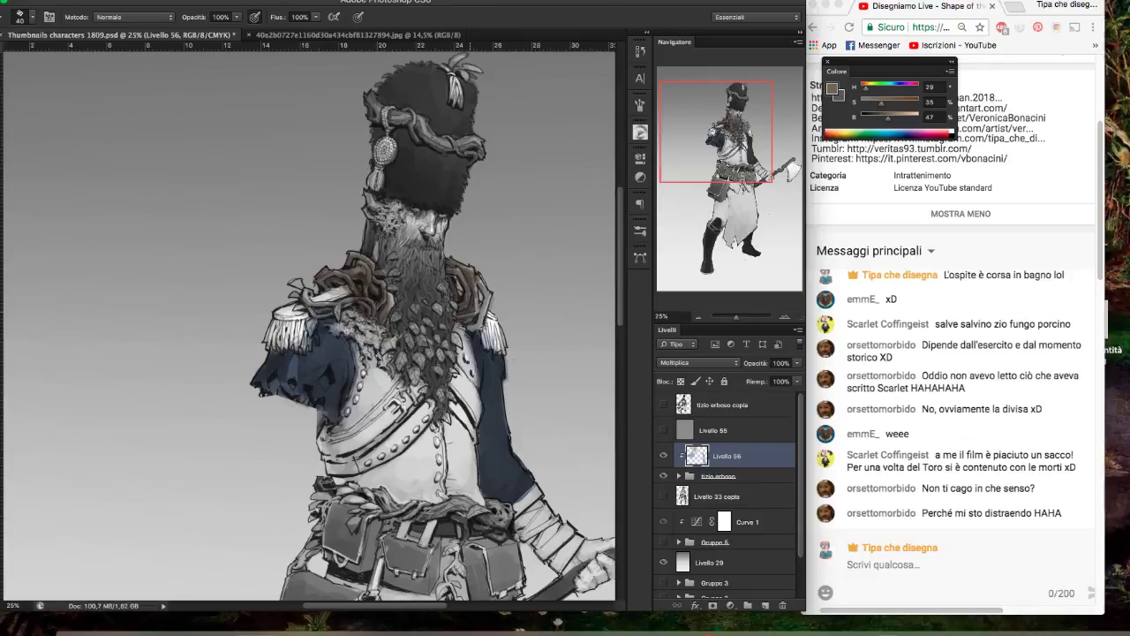
drag(477, 278, 473, 320)
drag(466, 270, 481, 331)
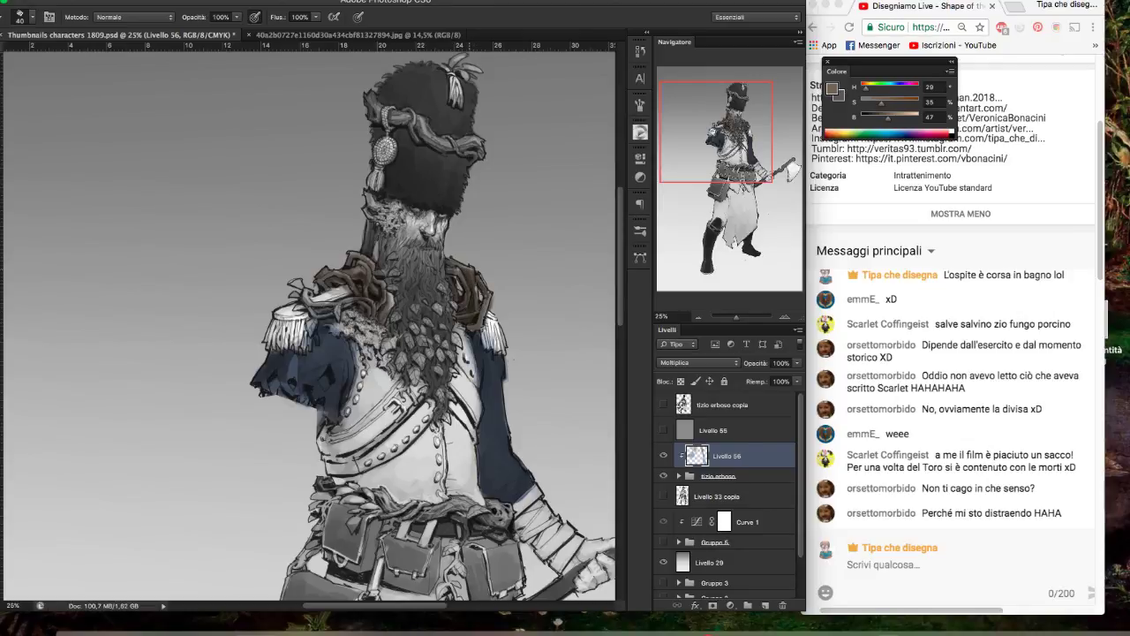
drag(493, 279, 568, 280)
- Inspect Livello 30 in the tizio erboso group, then return to painting on Livello 56
key(e)
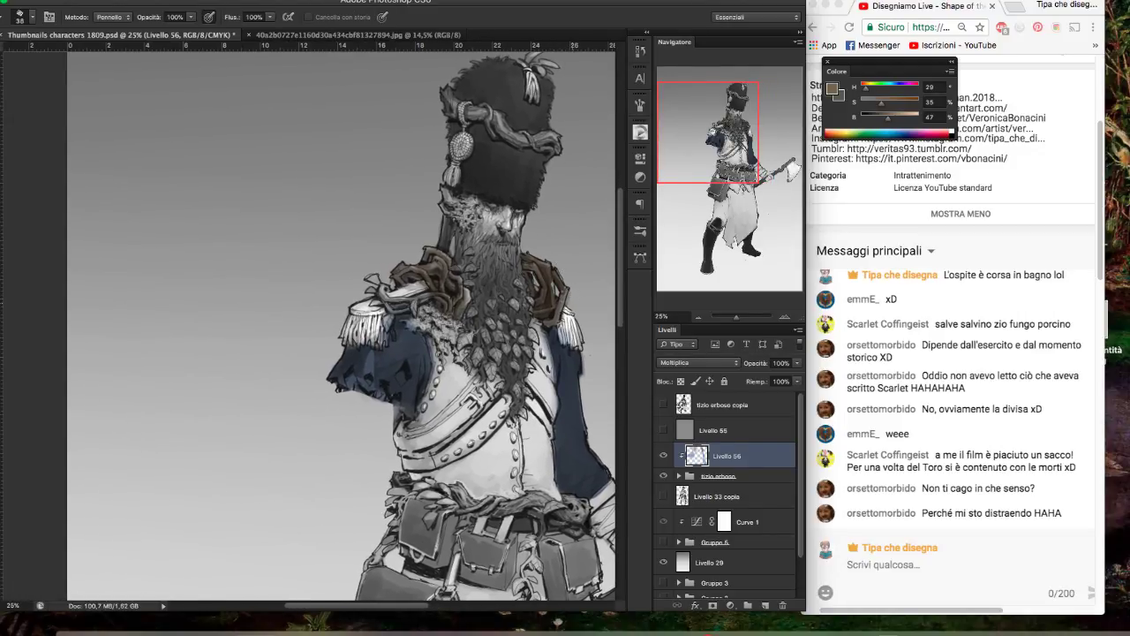
click(678, 476)
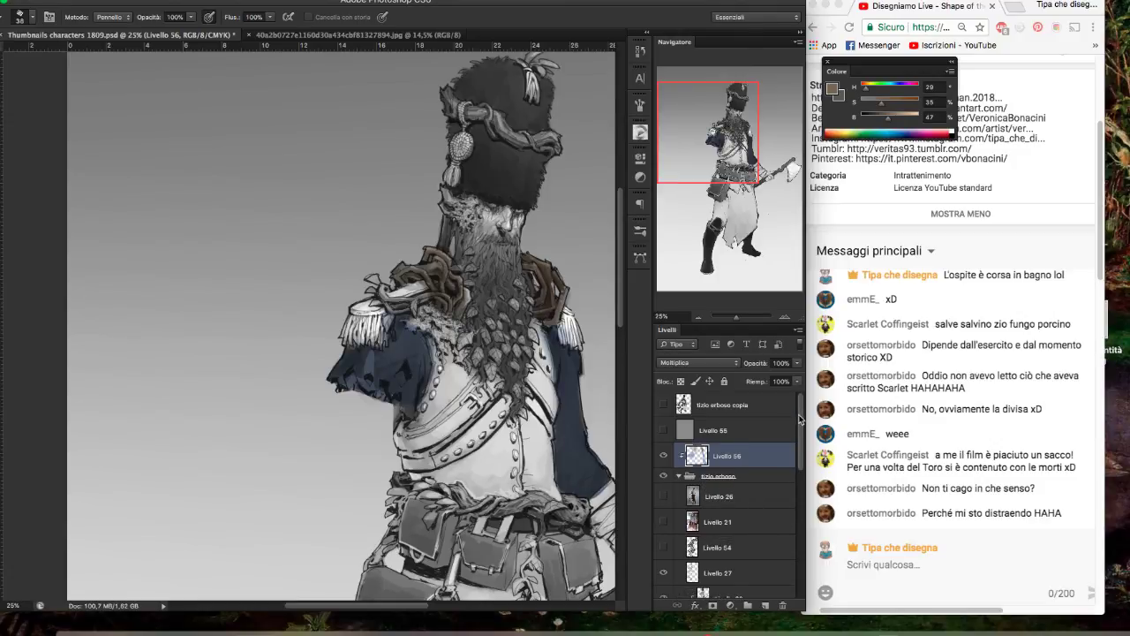
scroll(777, 450, down, 3)
click(749, 500)
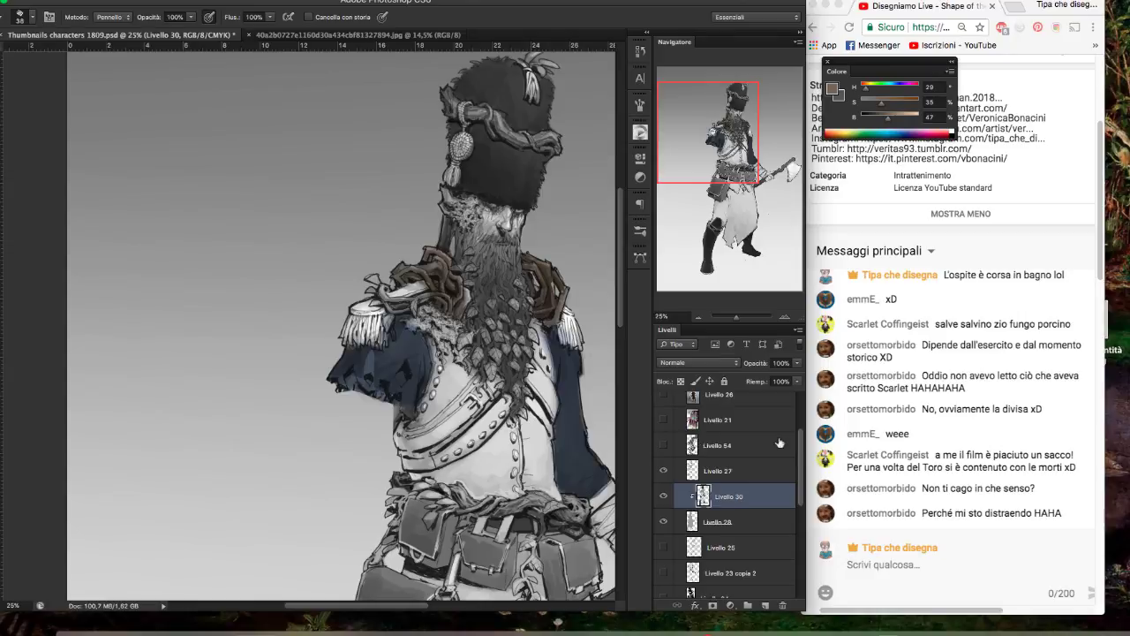
scroll(768, 433, up, 3)
click(679, 477)
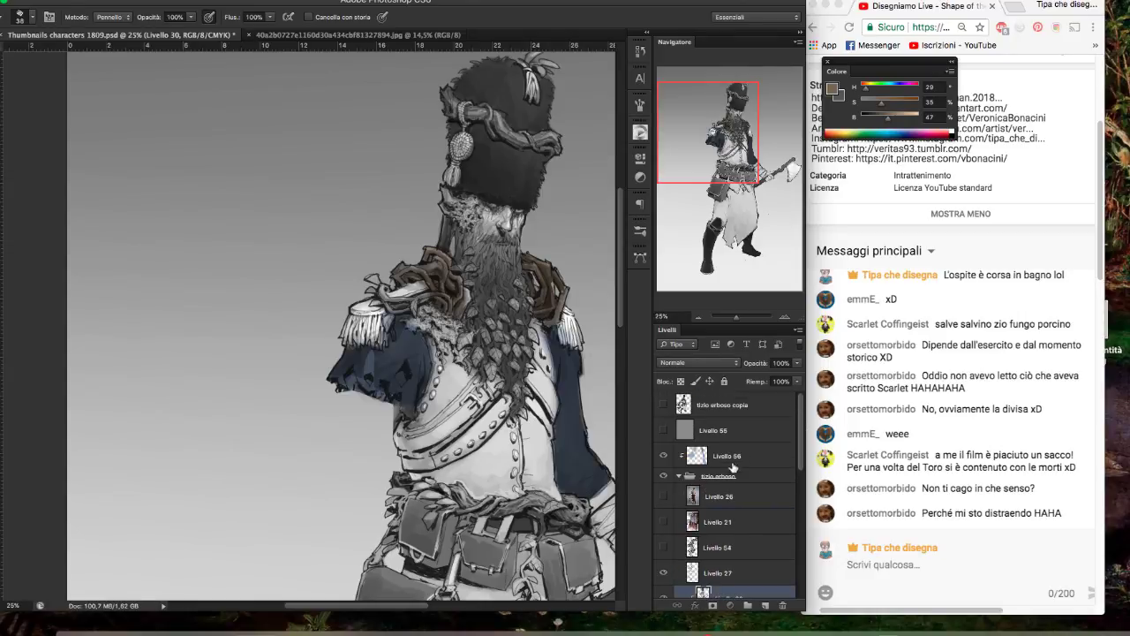
key(h)
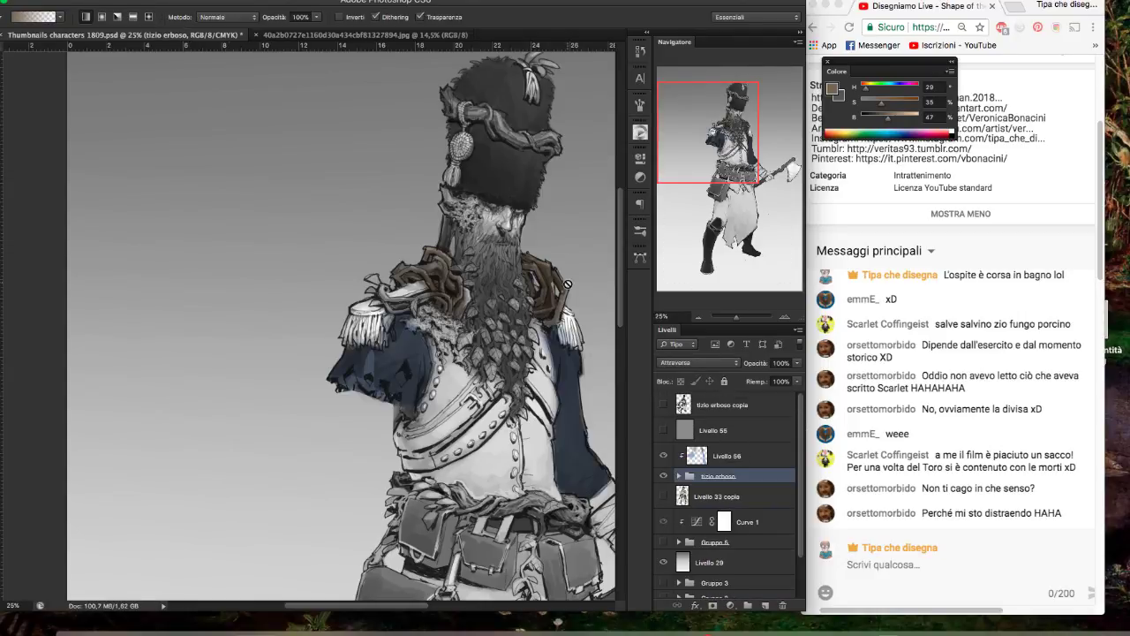
click(711, 464)
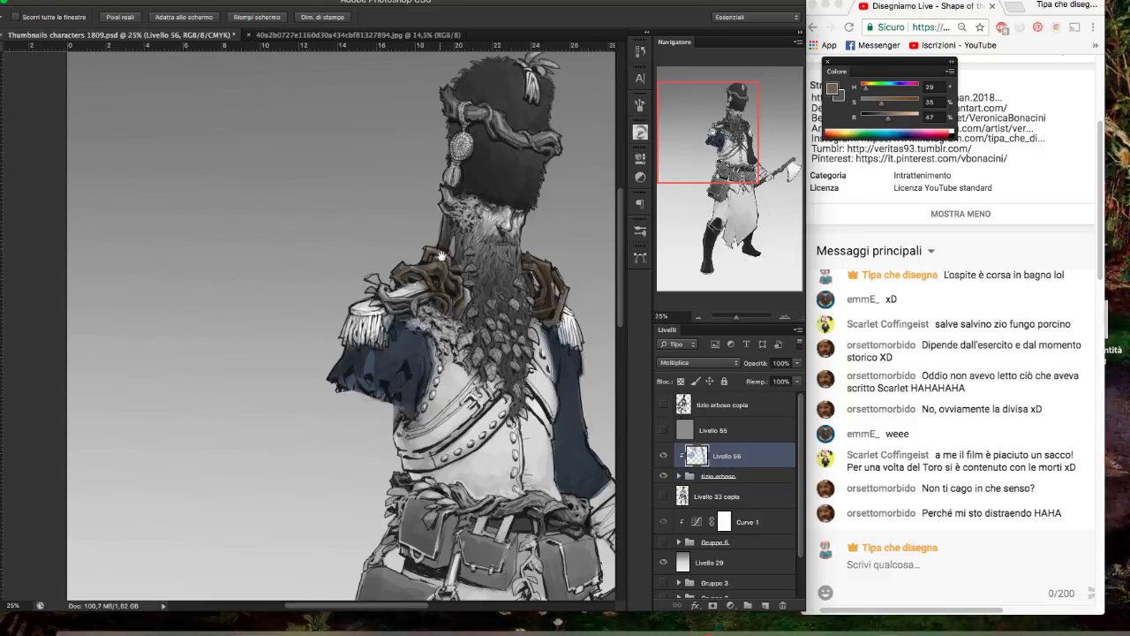
key(b)
- Add dark touches along the beard and the collar left of the beard
drag(428, 254, 454, 288)
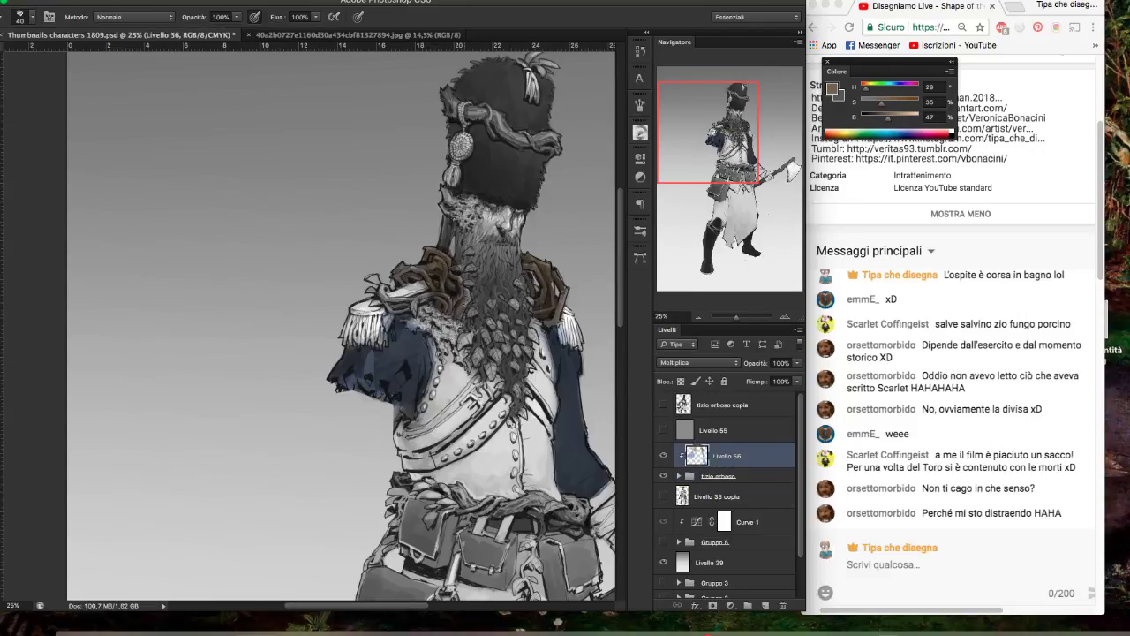
drag(465, 300, 439, 313)
mouse_move(384, 285)
mouse_down()
mouse_move(378, 302)
mouse_move(433, 294)
mouse_up()
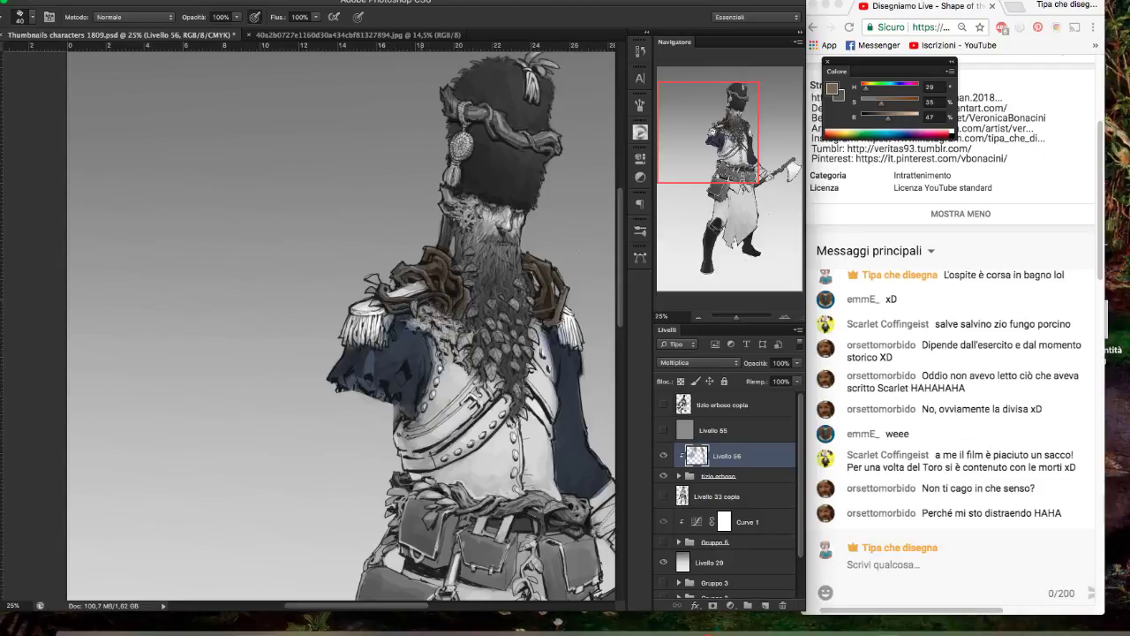
drag(565, 255, 573, 256)
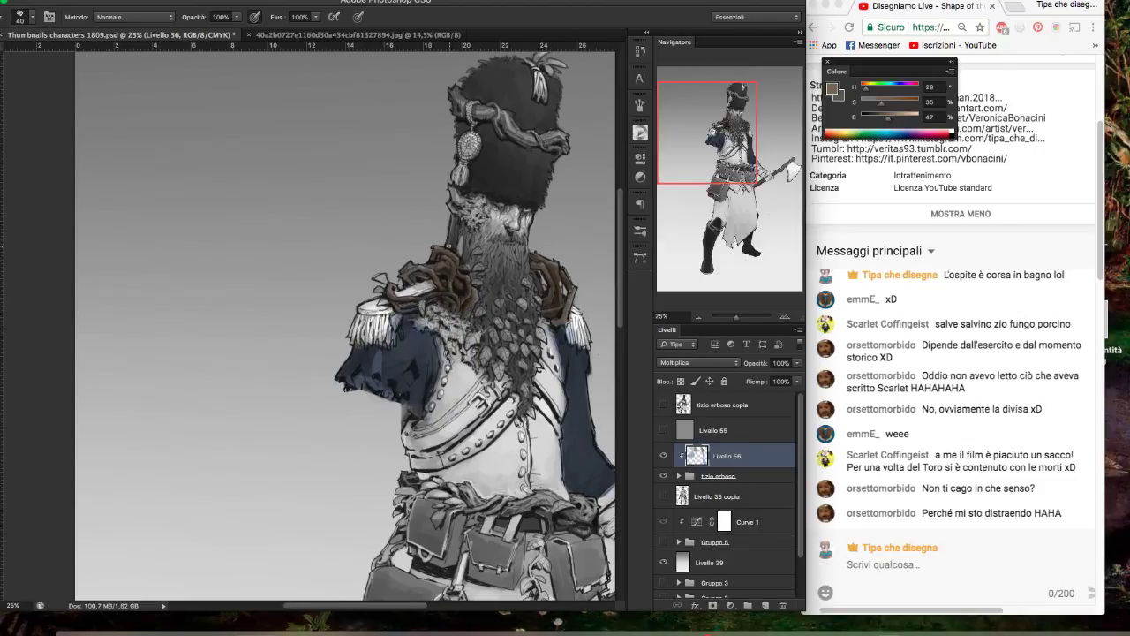
key(e)
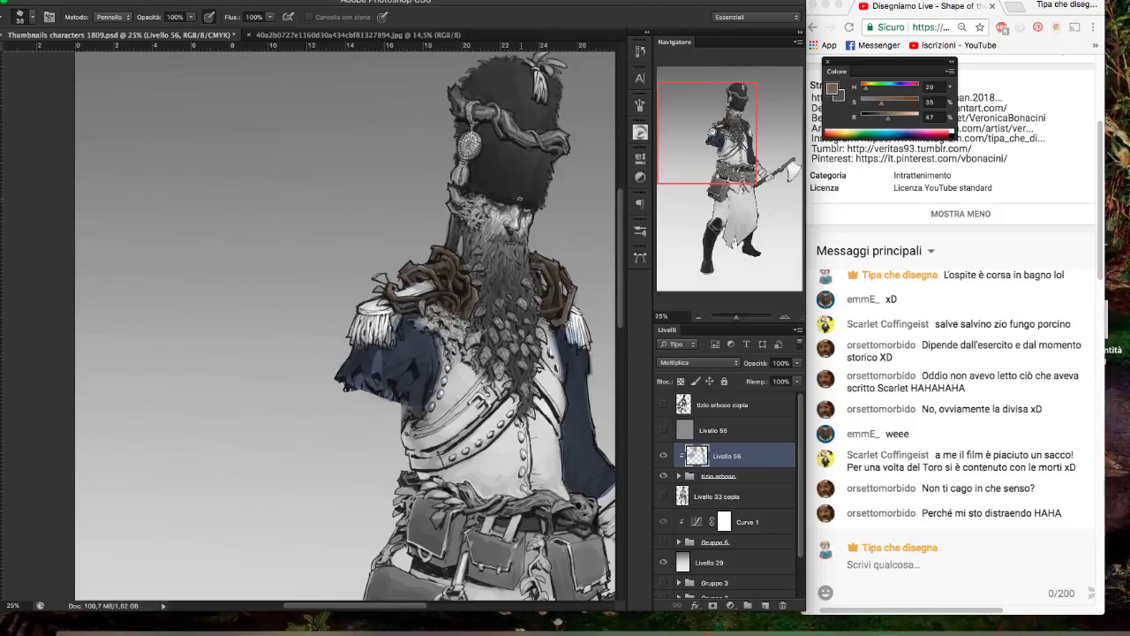
key(b)
- Paint dark brown around the left and right epaulettes
drag(547, 225, 549, 228)
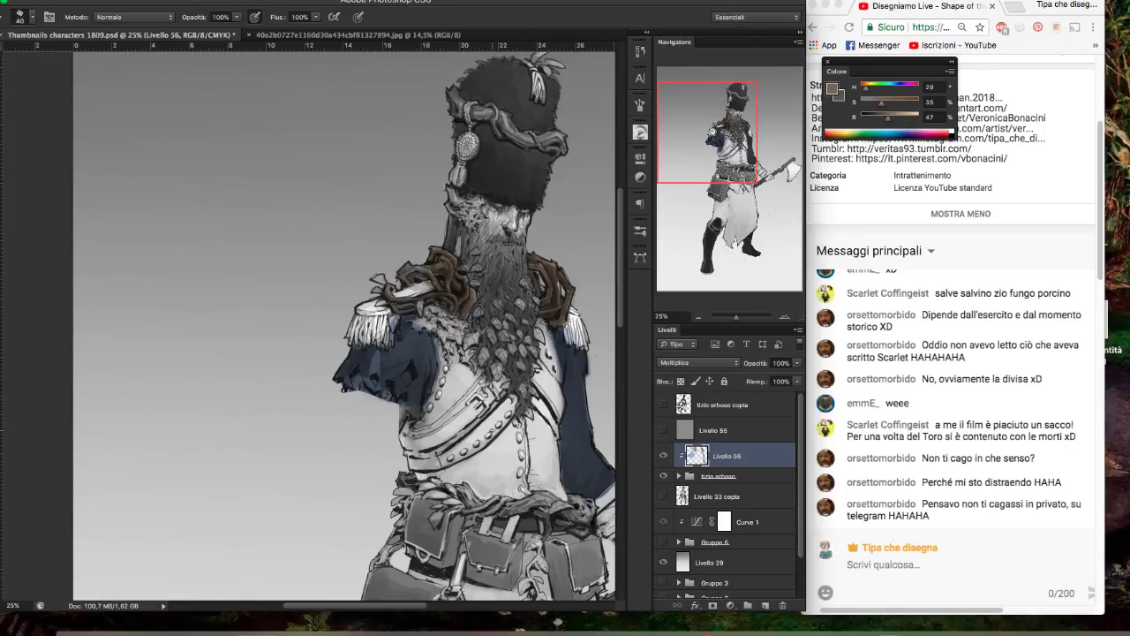
mouse_move(397, 283)
mouse_down()
mouse_move(408, 262)
mouse_move(432, 267)
mouse_up()
mouse_move(535, 280)
mouse_down()
mouse_move(540, 260)
mouse_move(536, 275)
mouse_up()
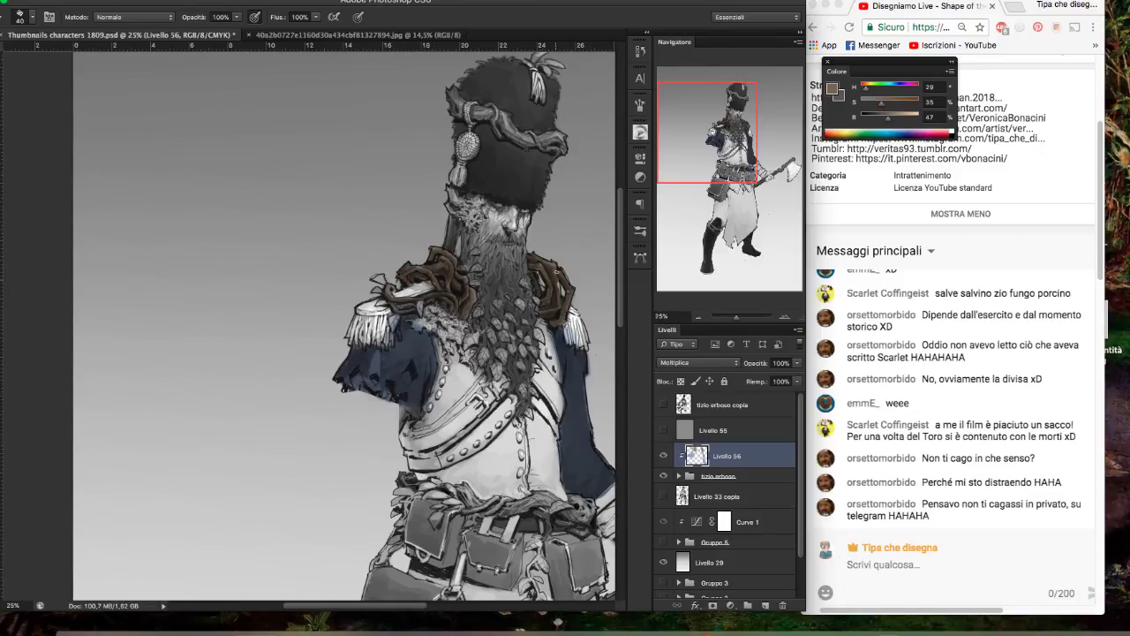
- Sample a dark grey from the hat, expand the tizio erboso group and select Livello 30
alt+click(531, 161)
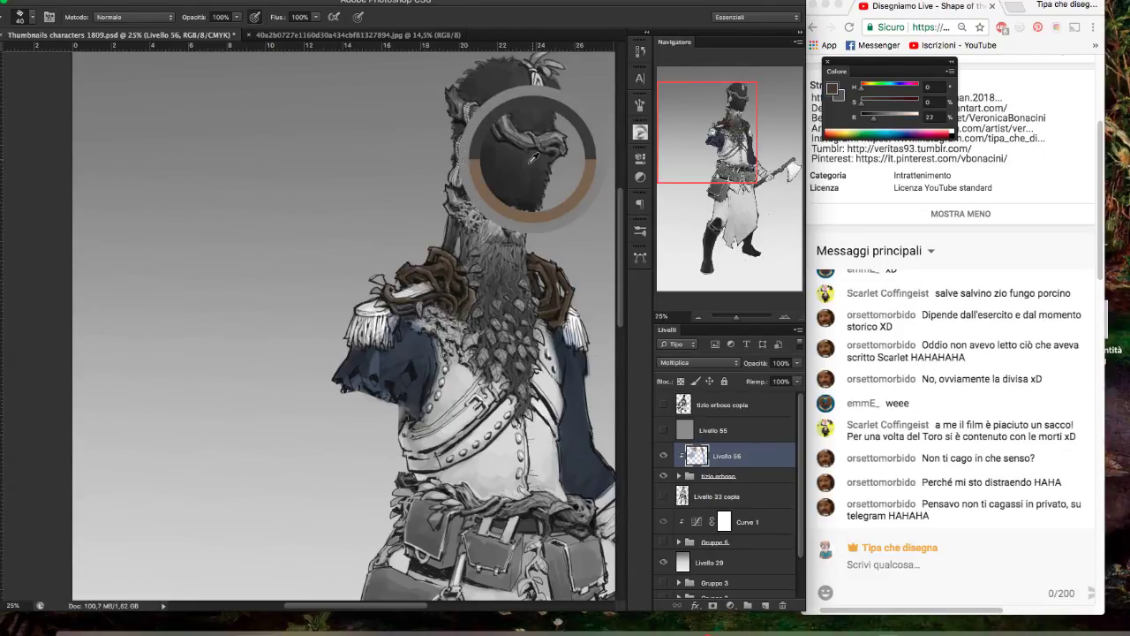
key(v)
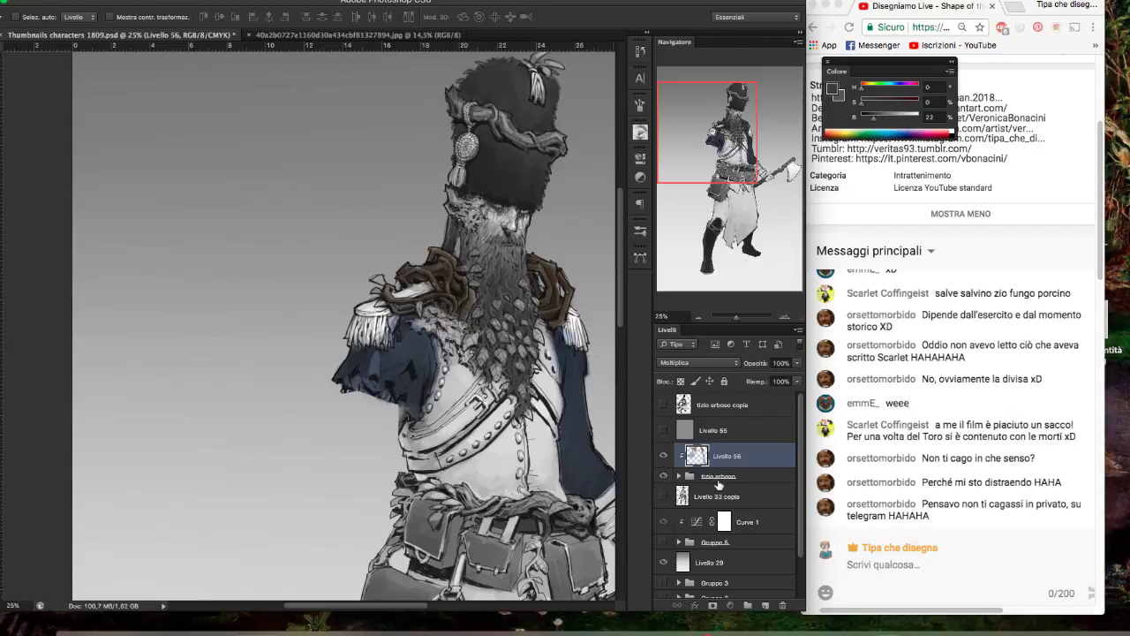
click(704, 476)
click(677, 476)
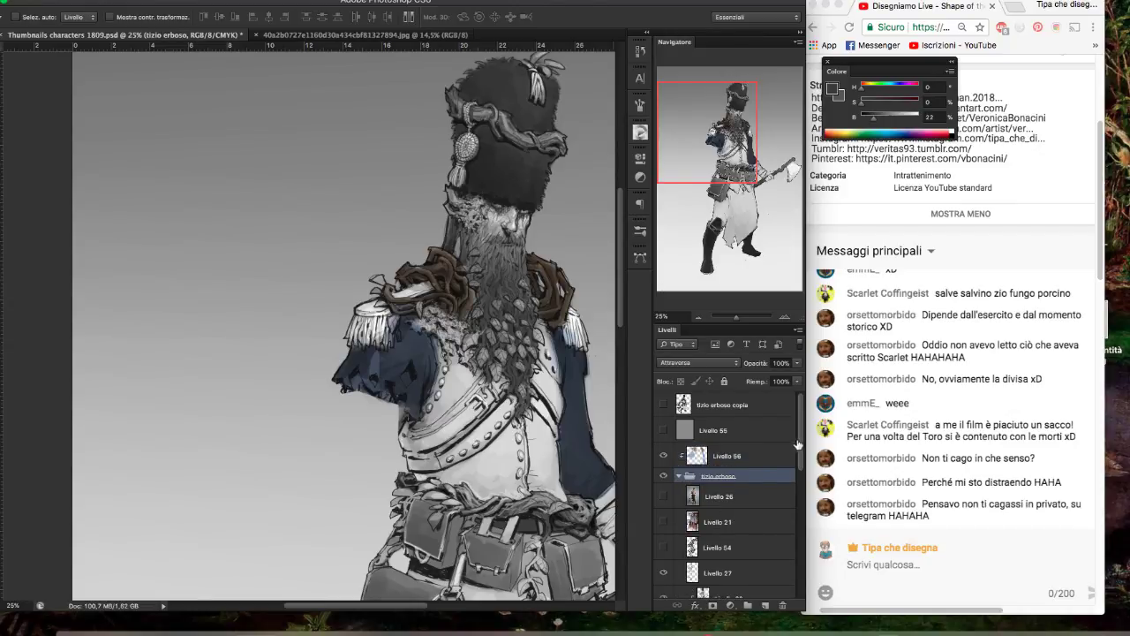
drag(798, 445, 802, 487)
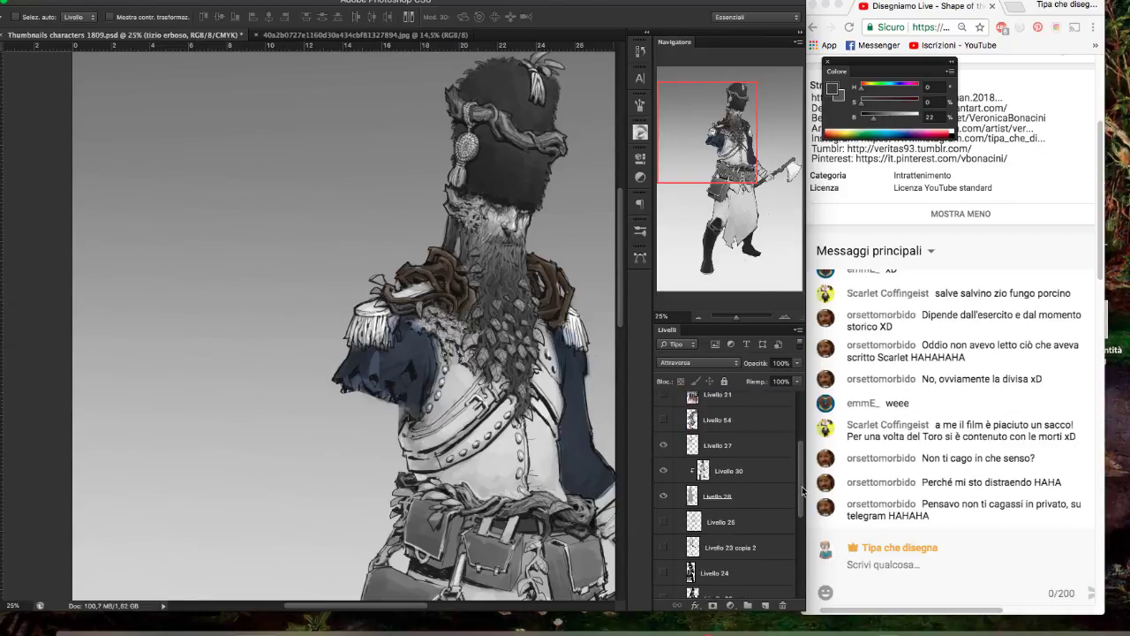
click(756, 481)
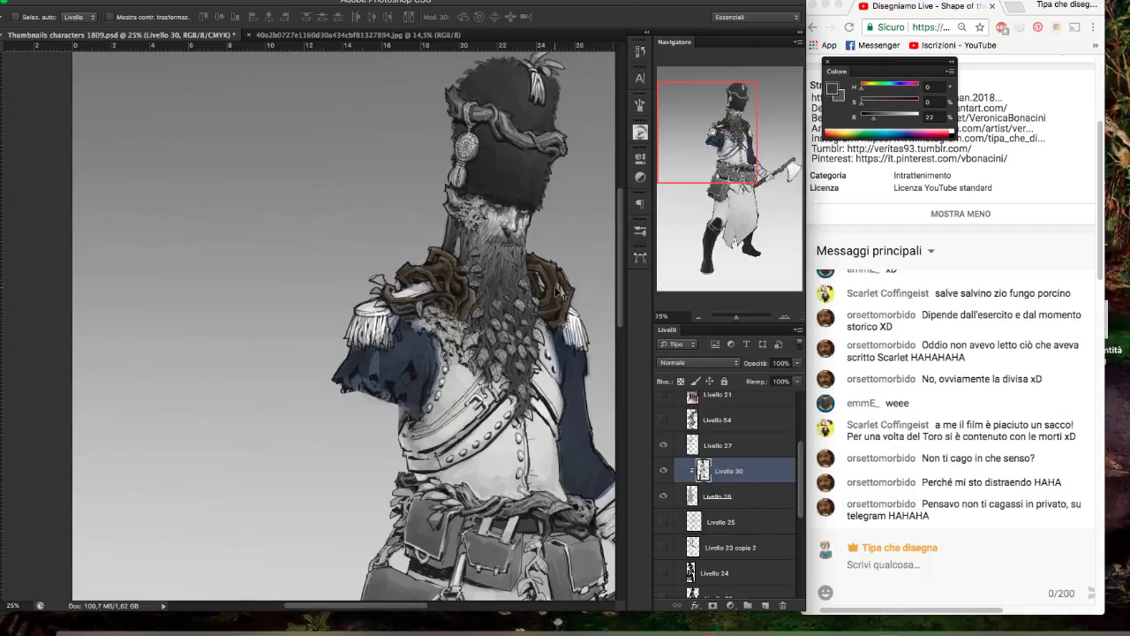
- On Livello 27, sample a warm grey from the beard and dab it on the left epaulette
key(b)
click(723, 504)
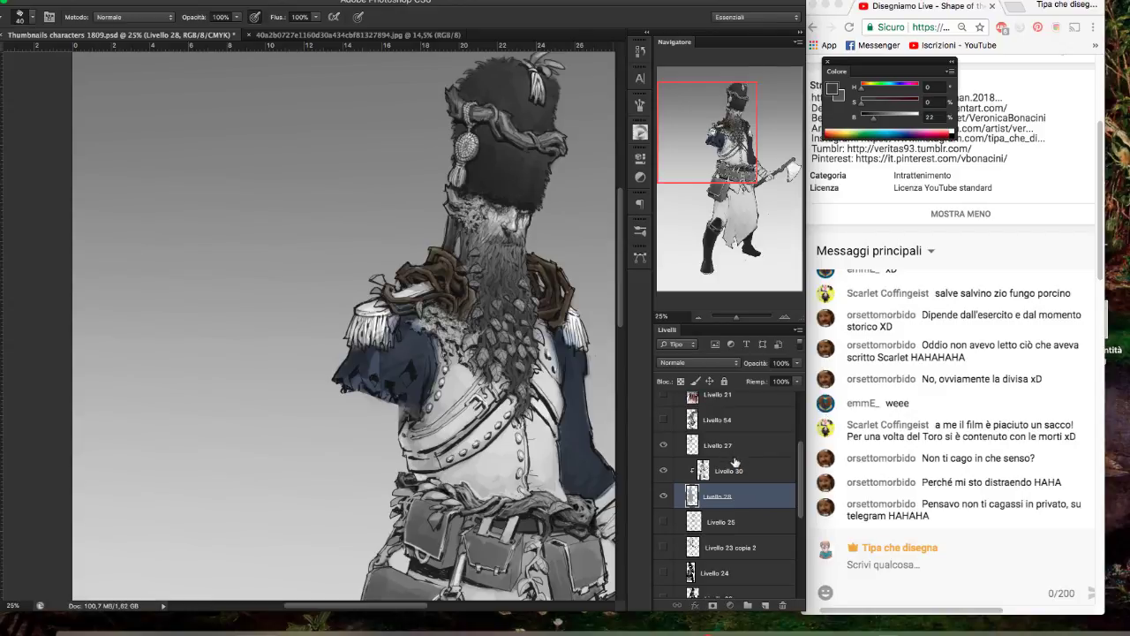
click(729, 452)
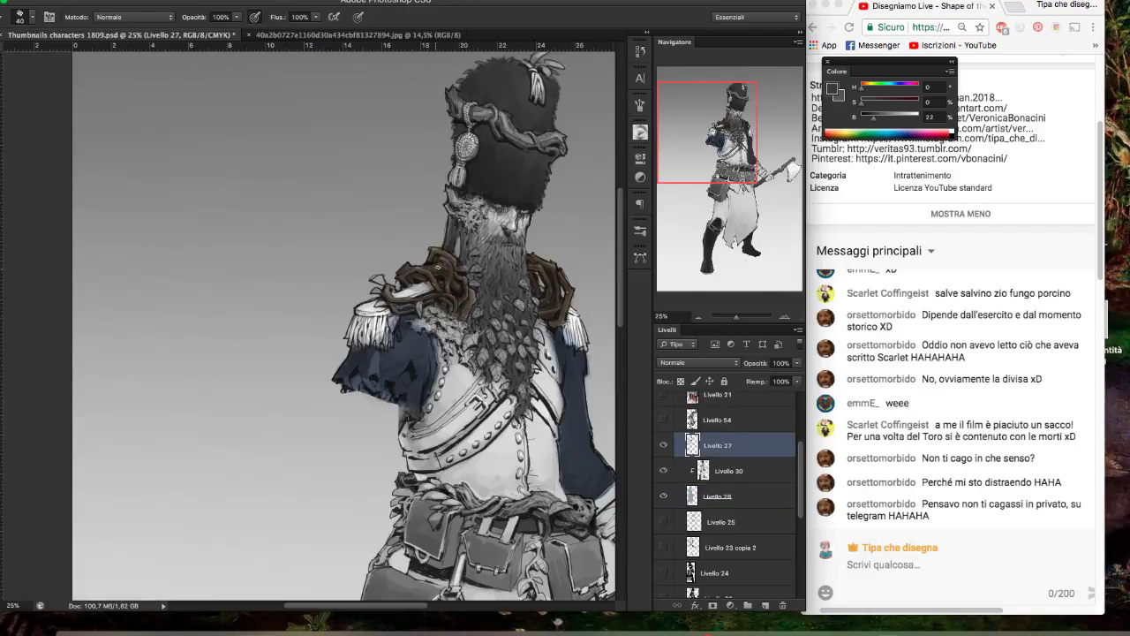
alt+click(439, 268)
drag(506, 277, 512, 281)
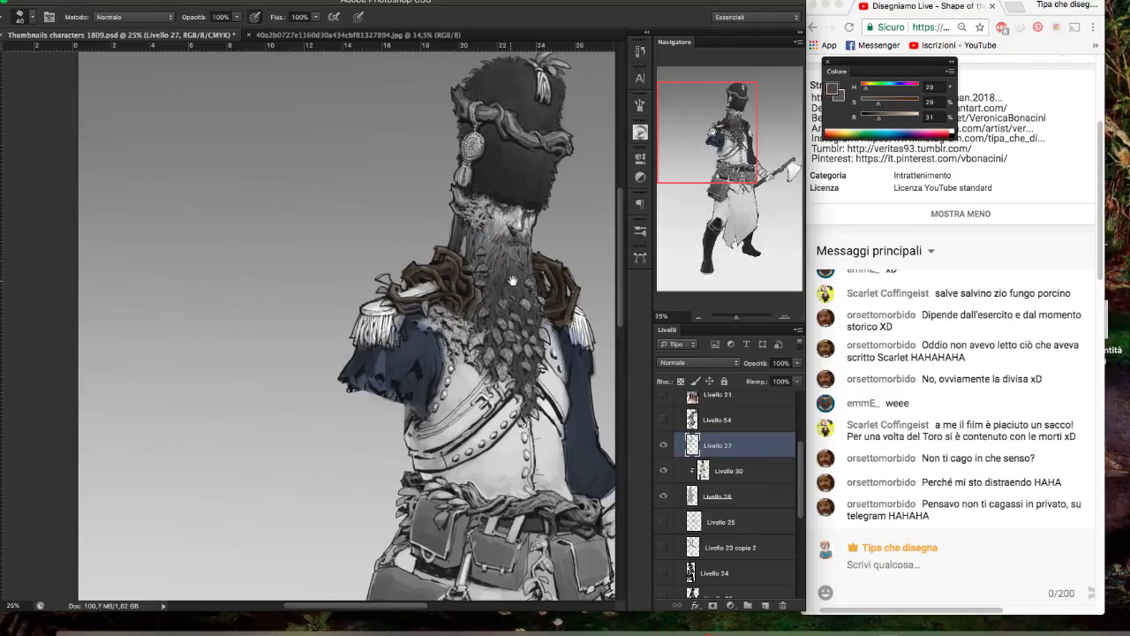
drag(394, 289, 397, 292)
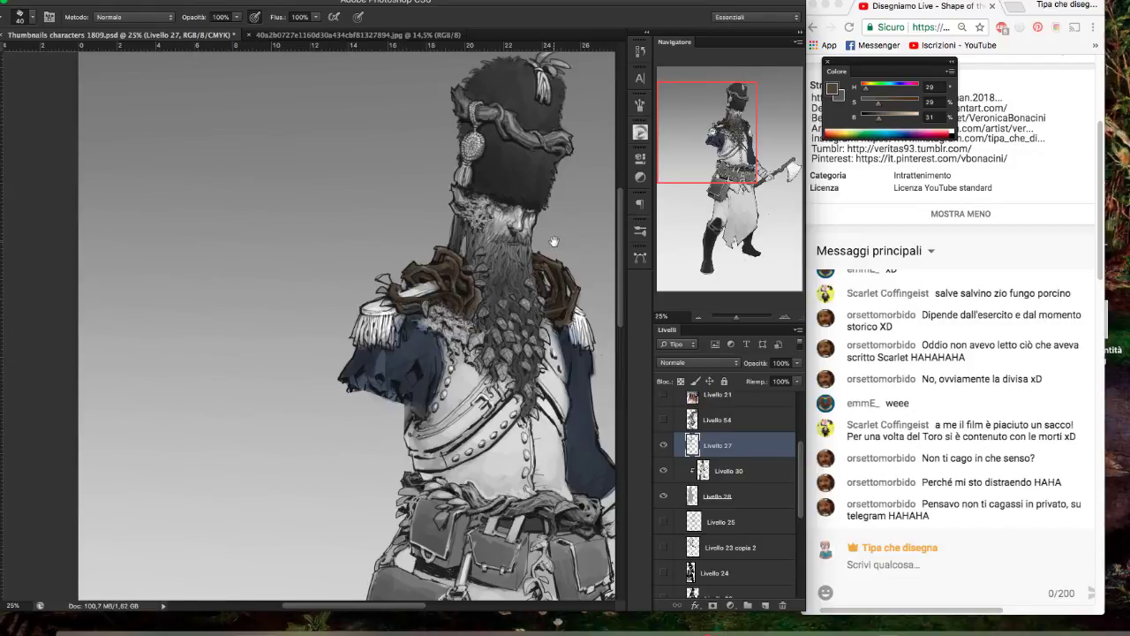
- Set the brush to 157 px and open the foreground colour picker on a dark brown
click(32, 17)
click(466, 179)
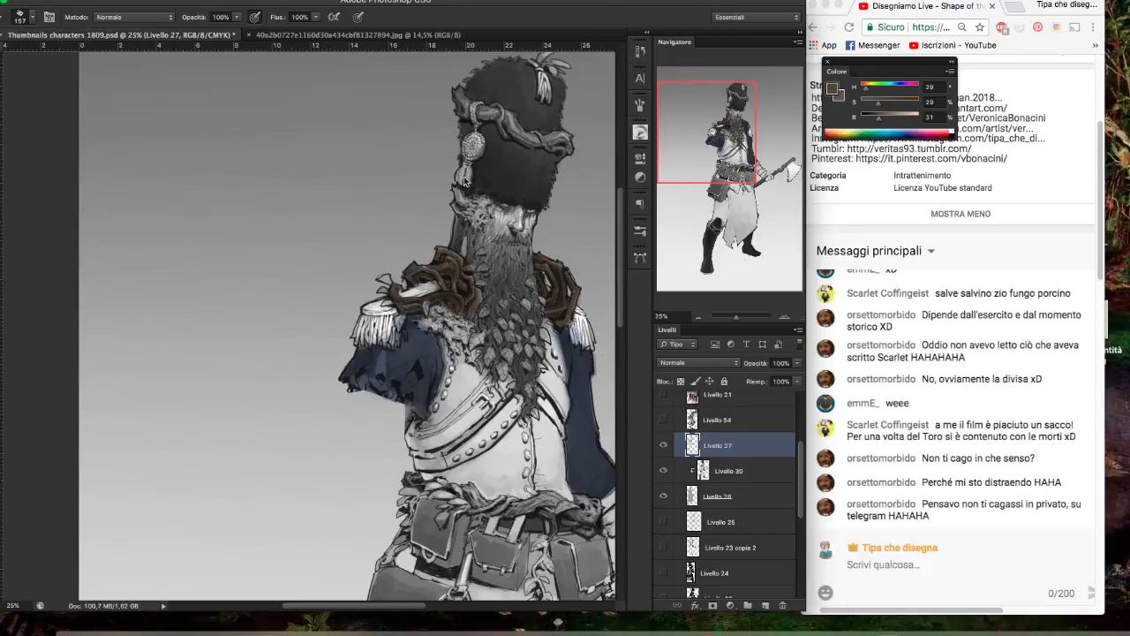
key(i)
click(496, 254)
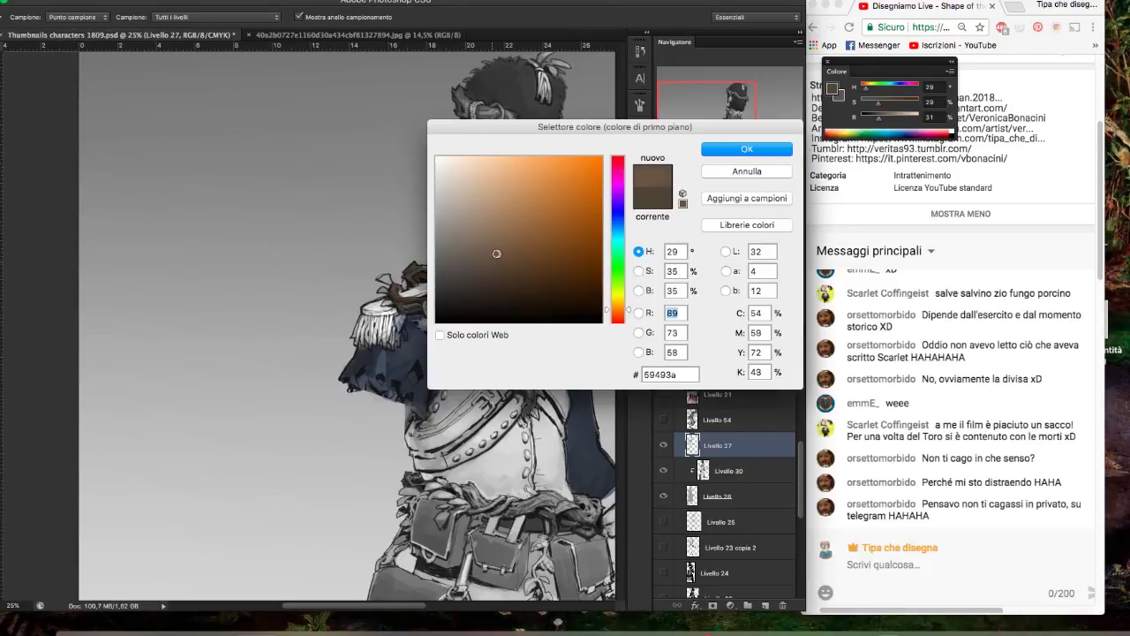
- Accept the dark brown and paint it along the left side of the beard
click(729, 147)
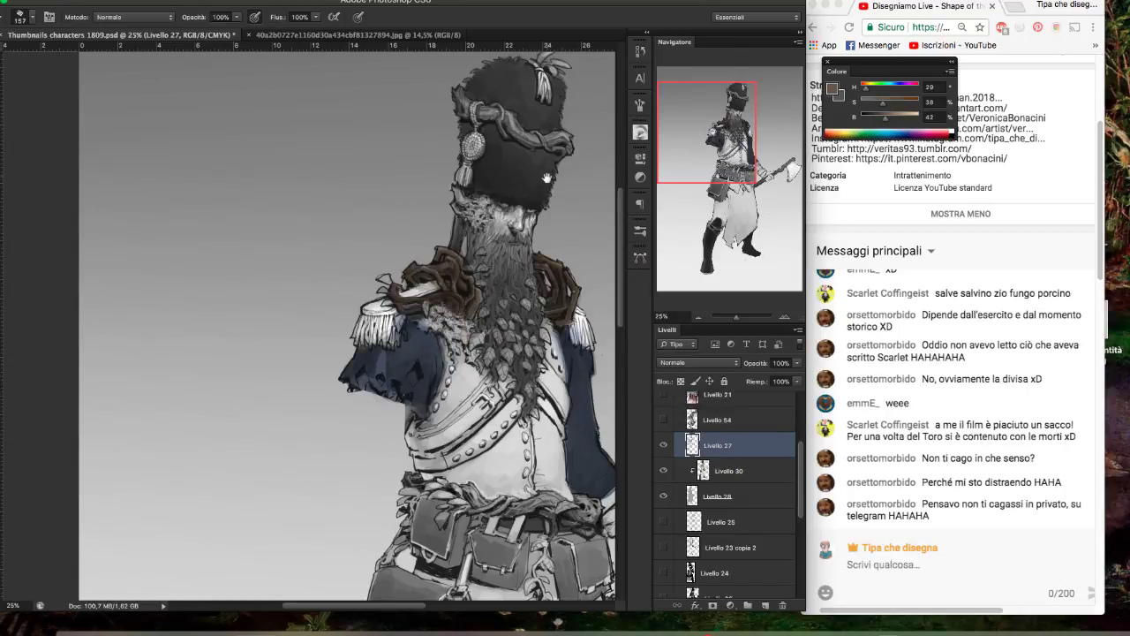
drag(547, 178, 453, 172)
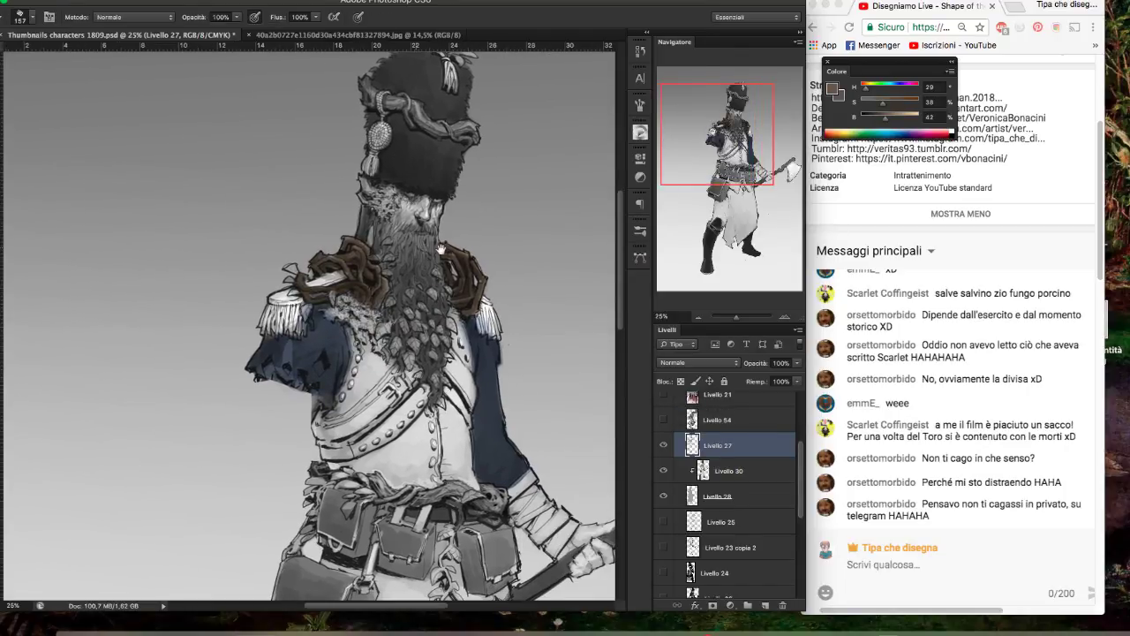
drag(441, 249, 430, 247)
drag(338, 254, 326, 243)
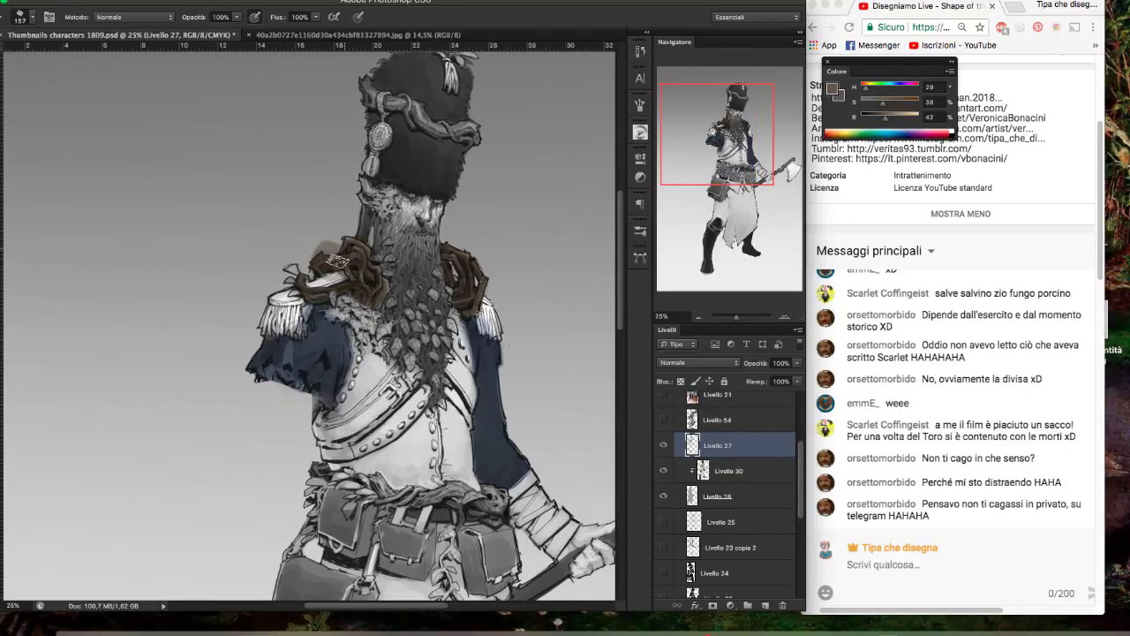
- Hide the Livello 30 and Livello 28 colour layers to check the line art, reselecting Livello 27
click(663, 445)
click(664, 445)
drag(663, 470, 664, 496)
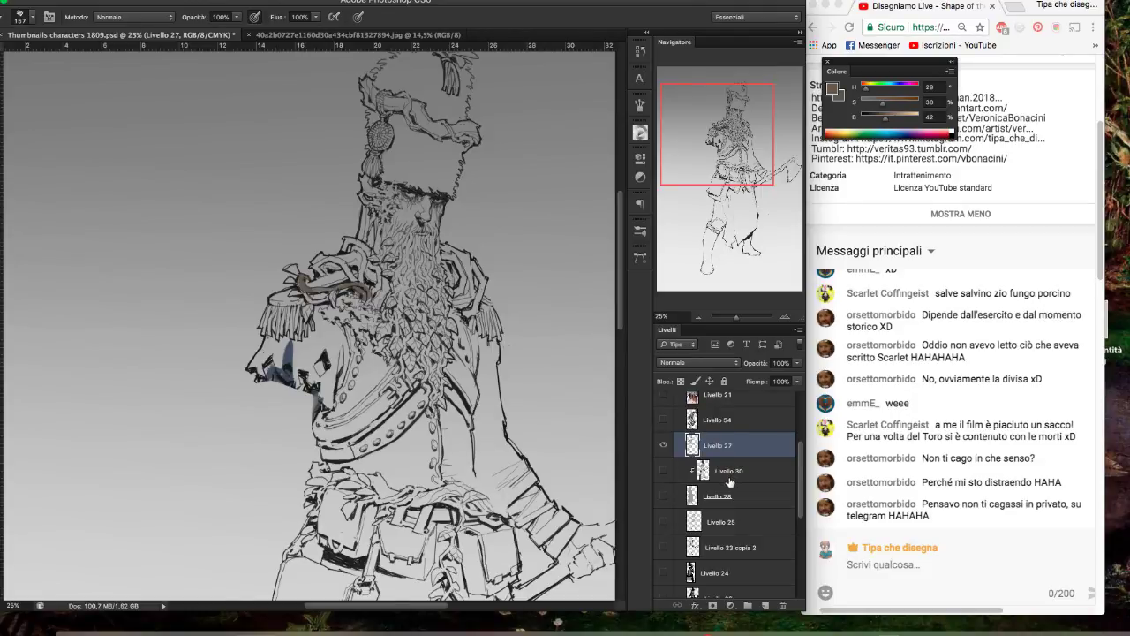
click(729, 488)
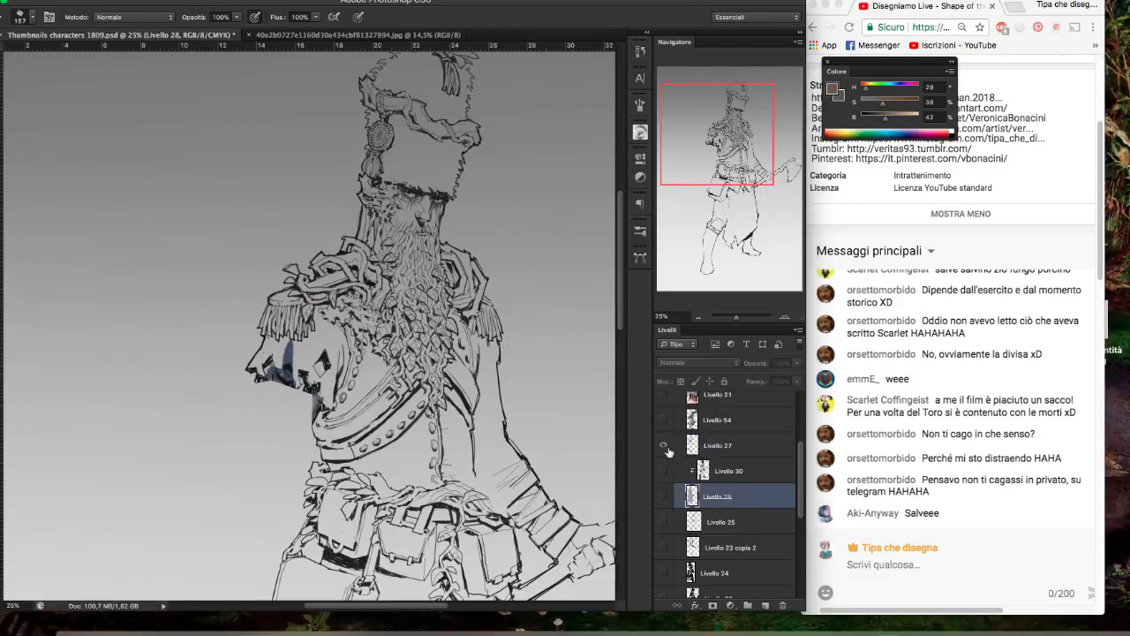
click(671, 446)
click(663, 445)
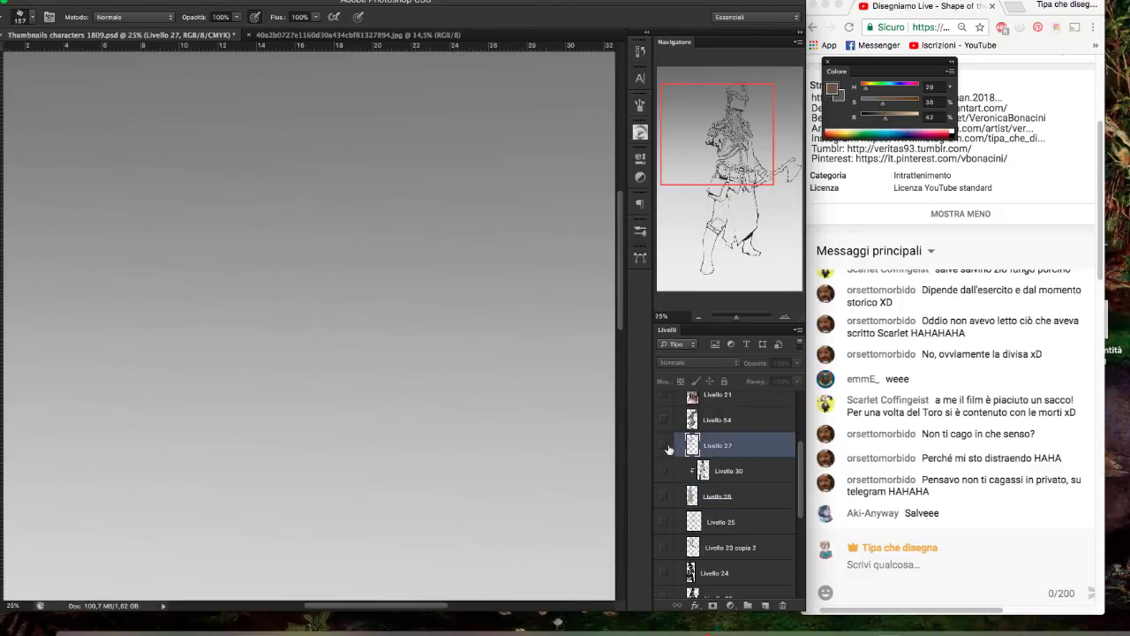
click(665, 446)
- Erase the stray blue paint beside the shoulder, then show Livello 30 and Livello 28 again
key(e)
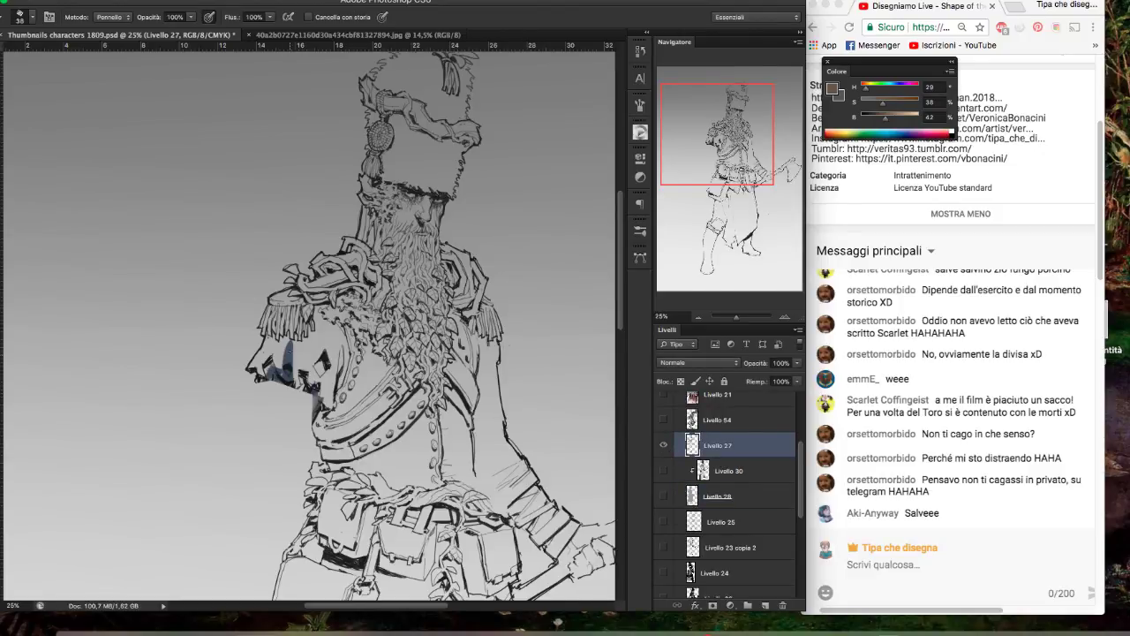
drag(288, 346, 280, 377)
mouse_move(269, 367)
mouse_down()
mouse_move(314, 394)
mouse_move(313, 417)
mouse_up()
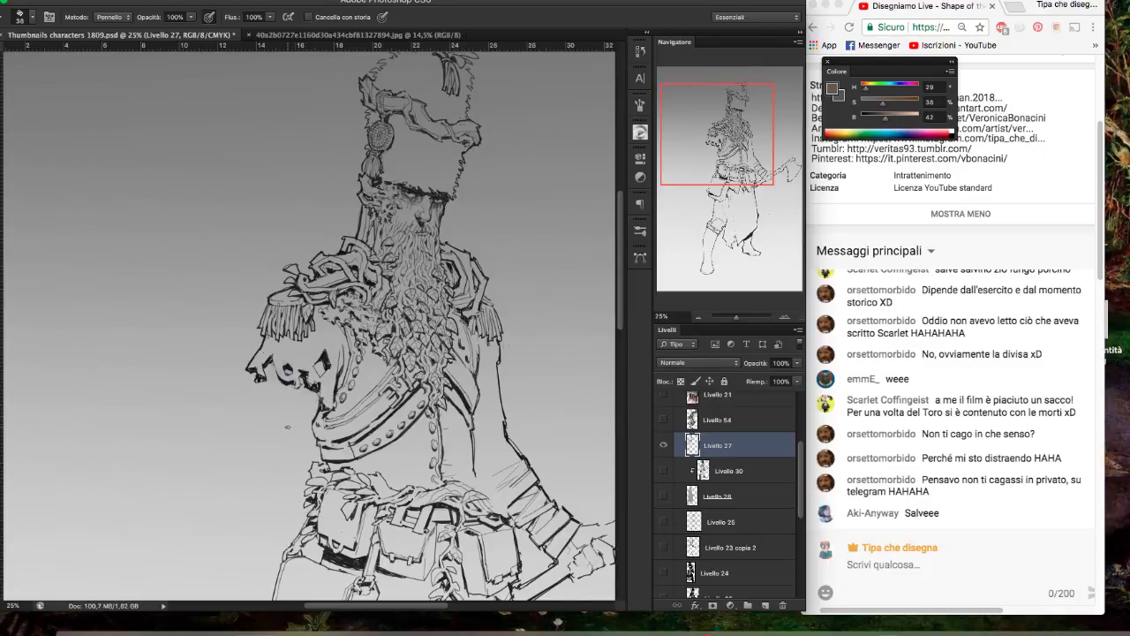
key(b)
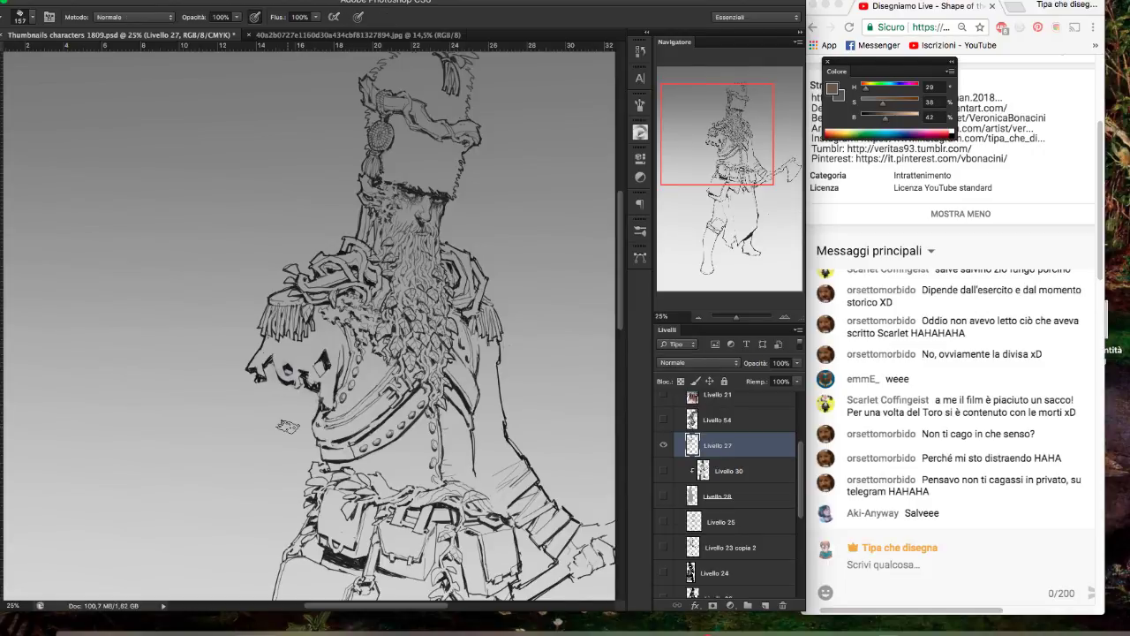
drag(648, 443, 684, 450)
click(663, 471)
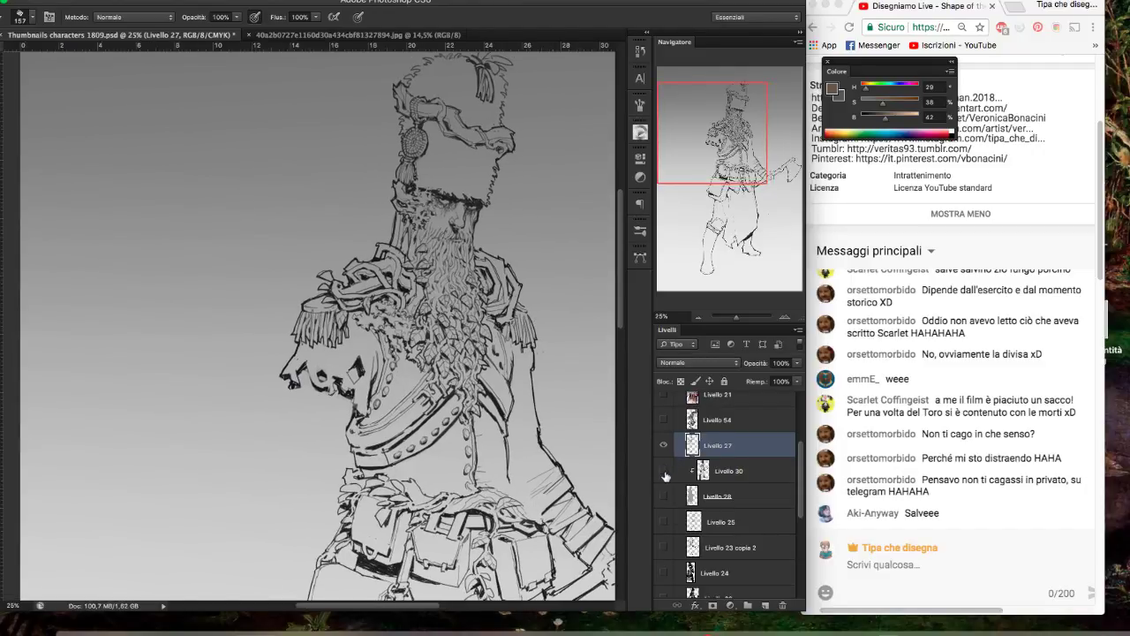
click(663, 496)
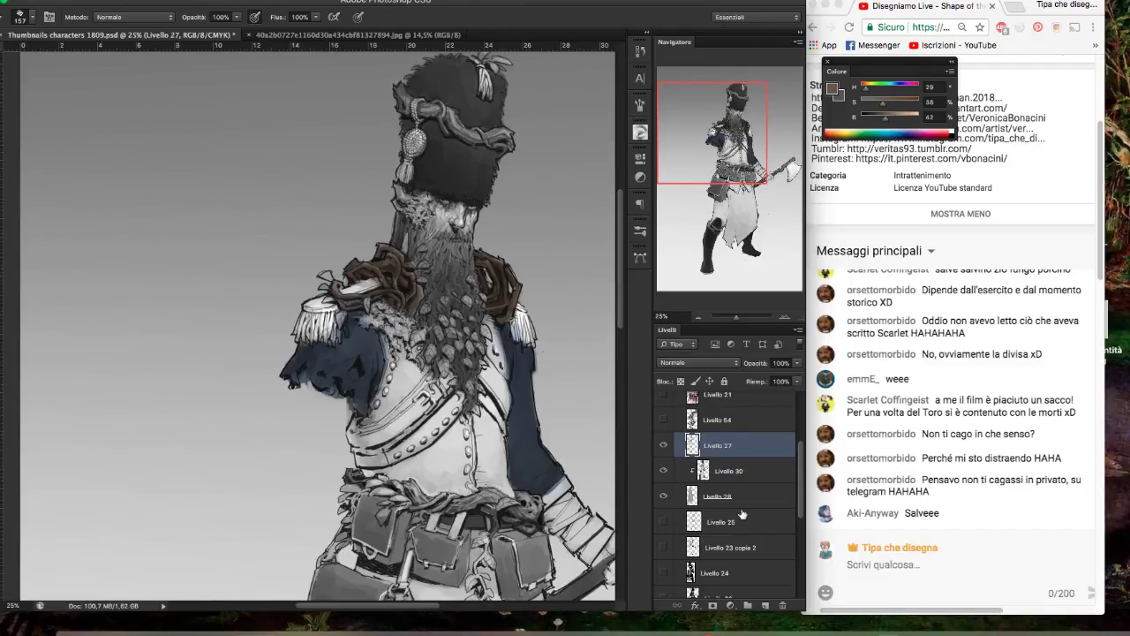
- On Livello 30, sample the sleeve's navy and extend it over the left sleeve and chest
click(766, 476)
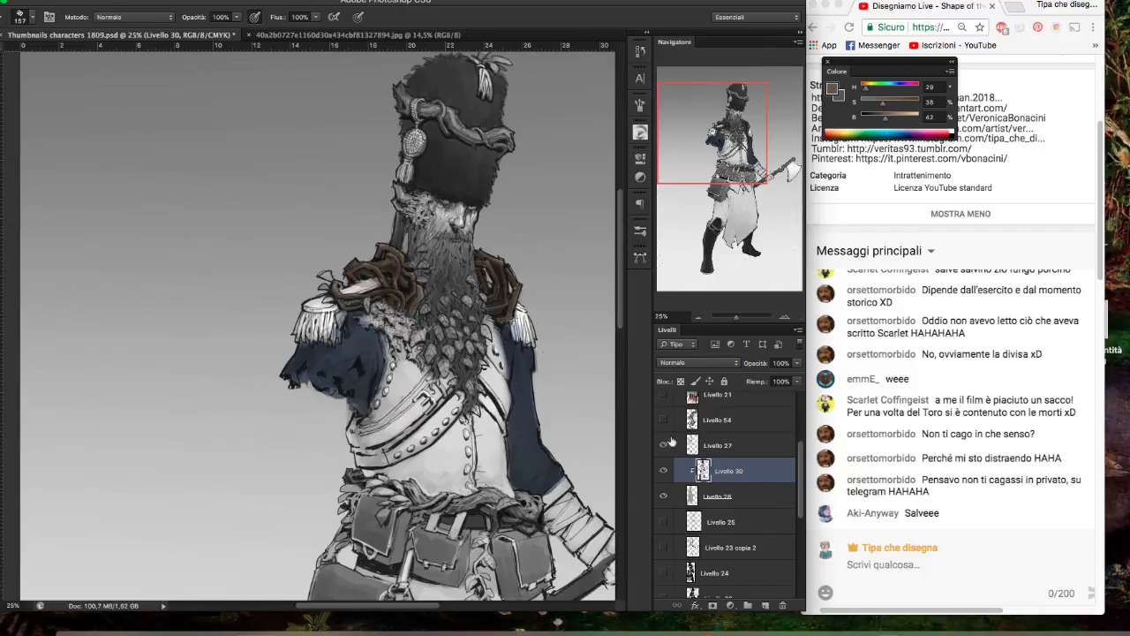
drag(585, 316, 537, 309)
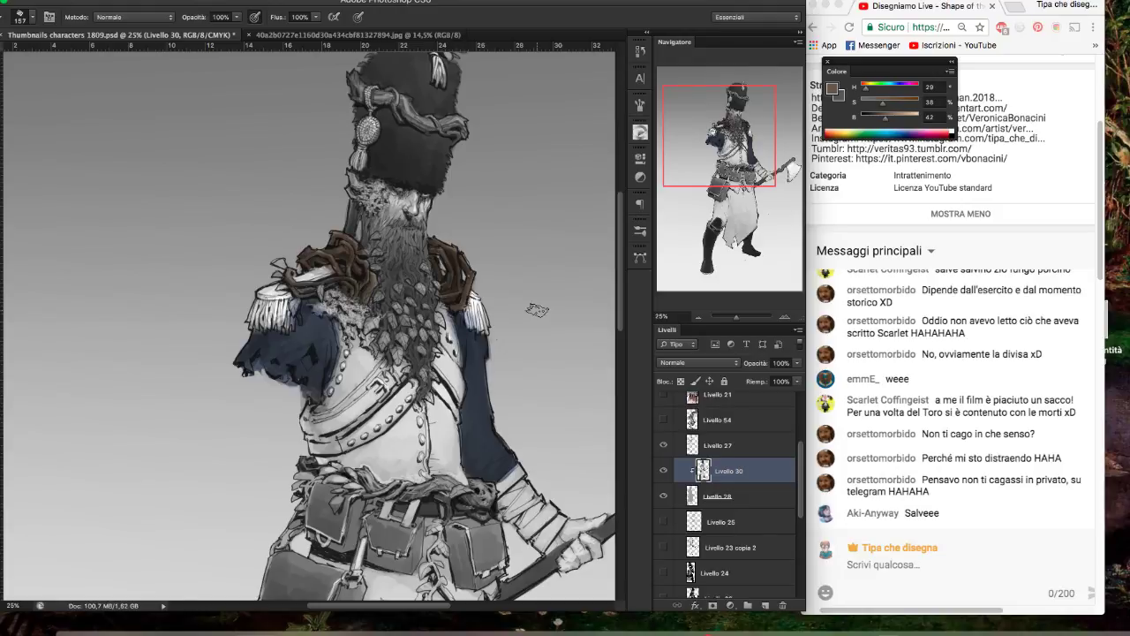
drag(509, 309, 537, 311)
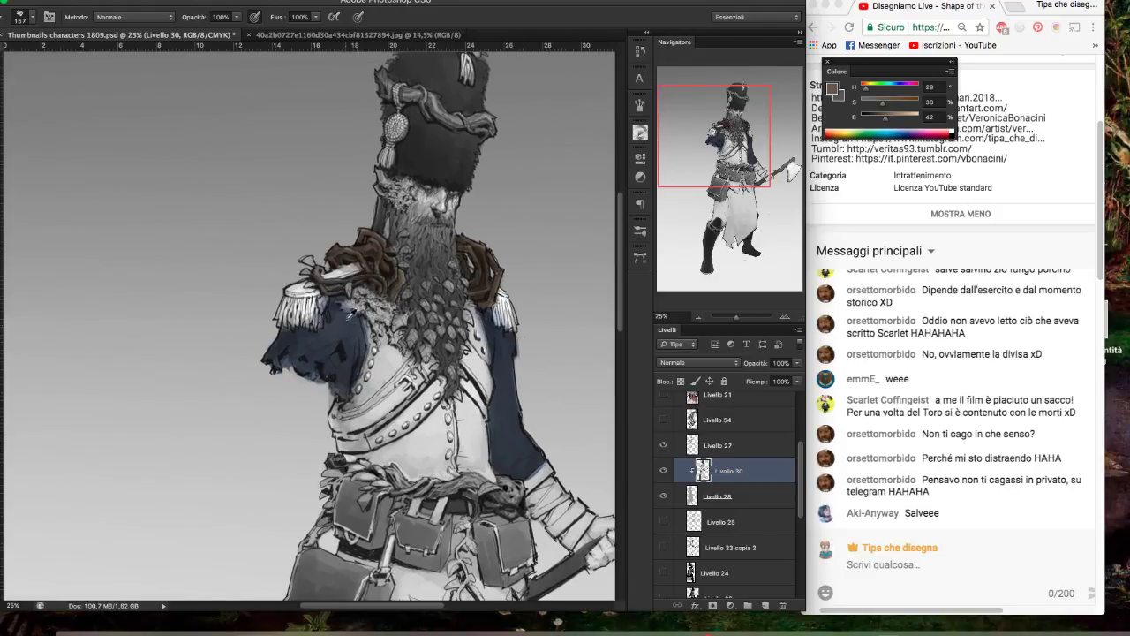
alt+click(347, 324)
scroll(530, 339, up, 2)
scroll(530, 340, left, 2)
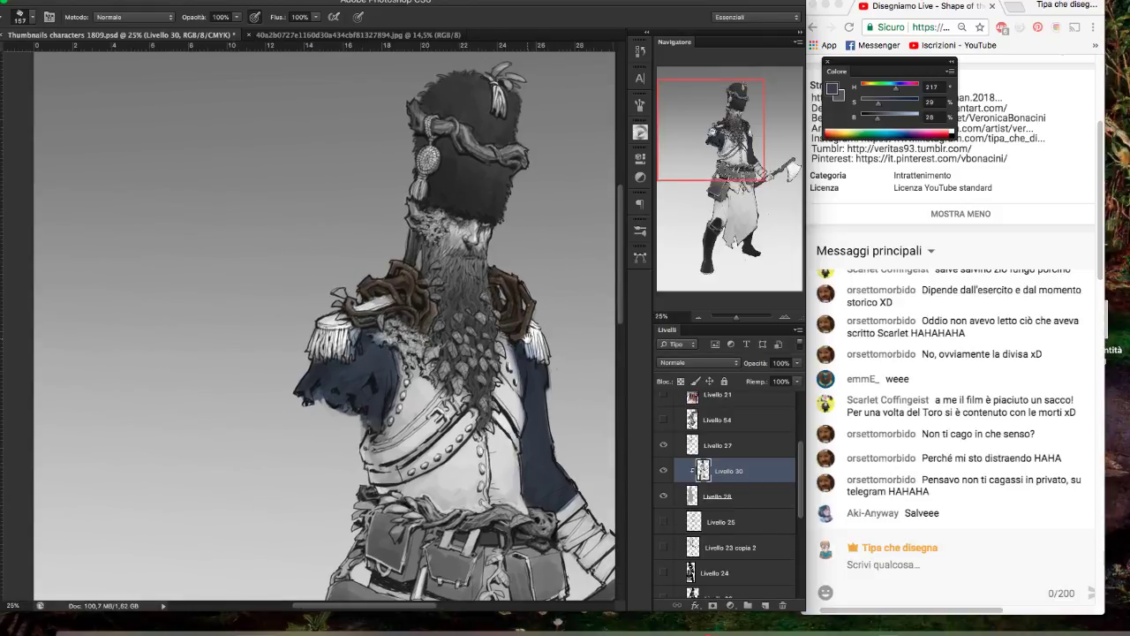
drag(375, 371, 366, 340)
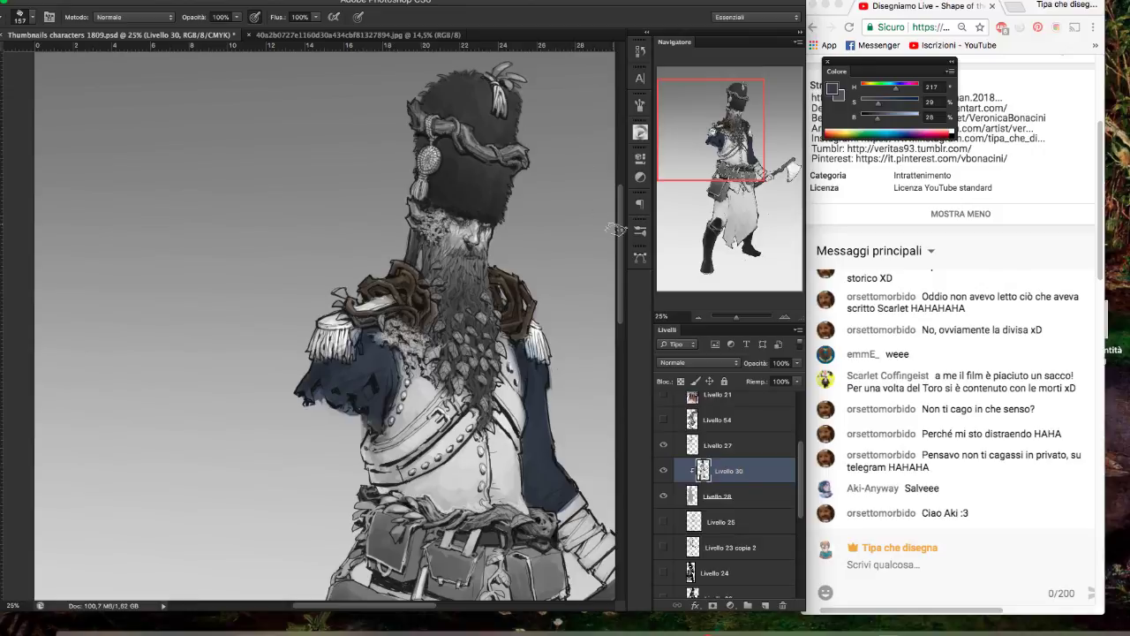
- Enlarge the brush to 191 px, tilt the canvas view, and set the colour to blue-grey #6c7c96
click(32, 16)
drag(45, 61, 76, 62)
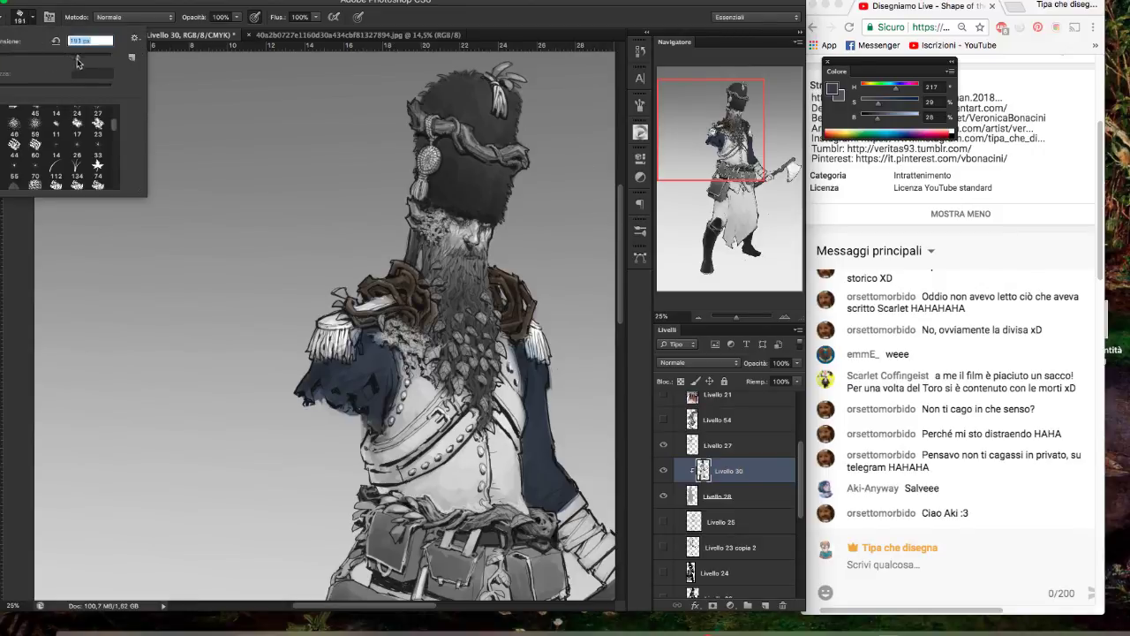
click(24, 229)
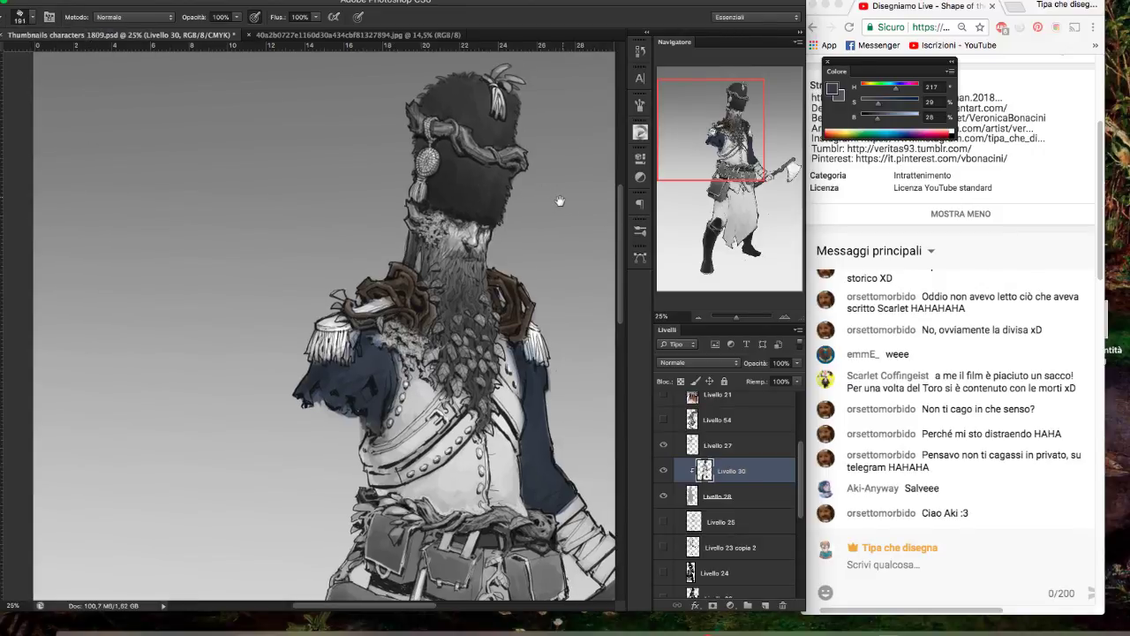
drag(521, 278, 522, 312)
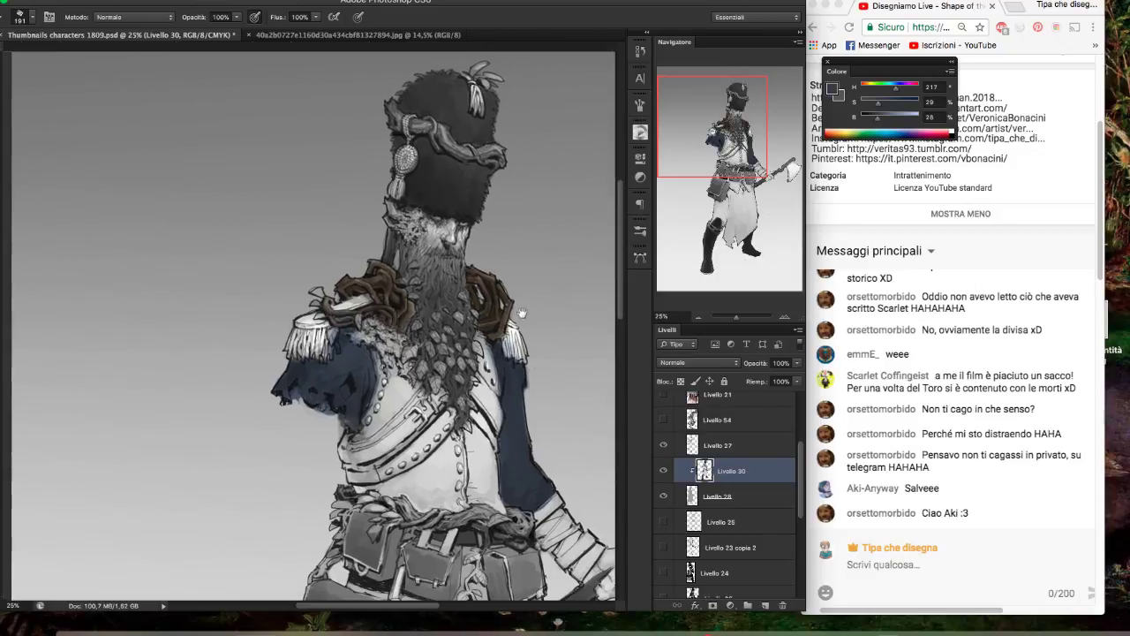
key(F5)
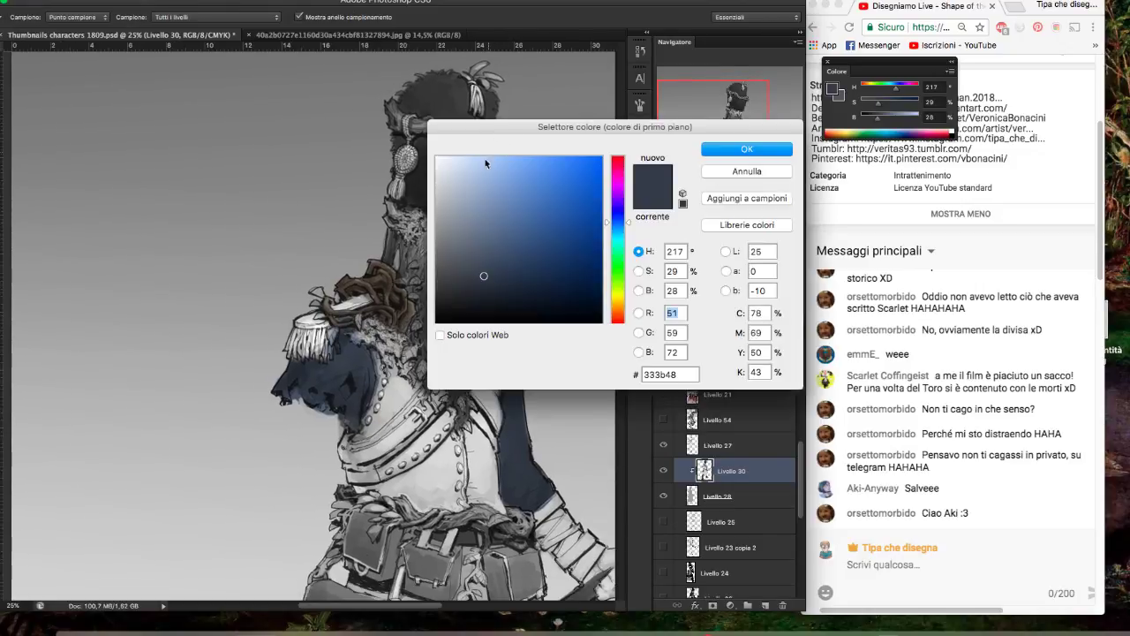
drag(487, 224, 482, 224)
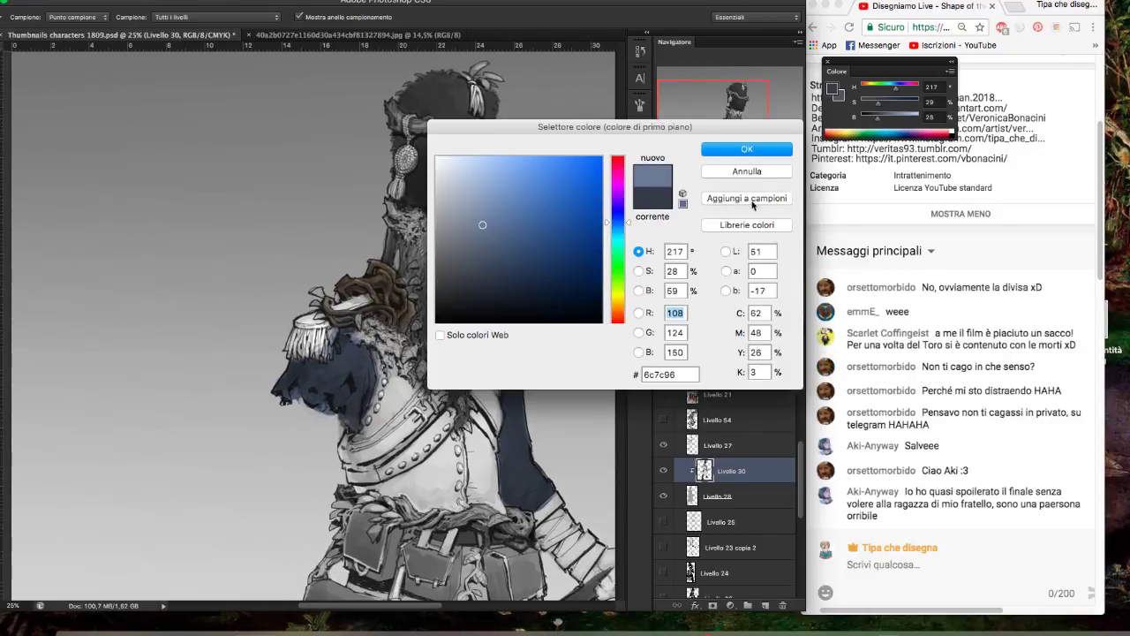
key(Return)
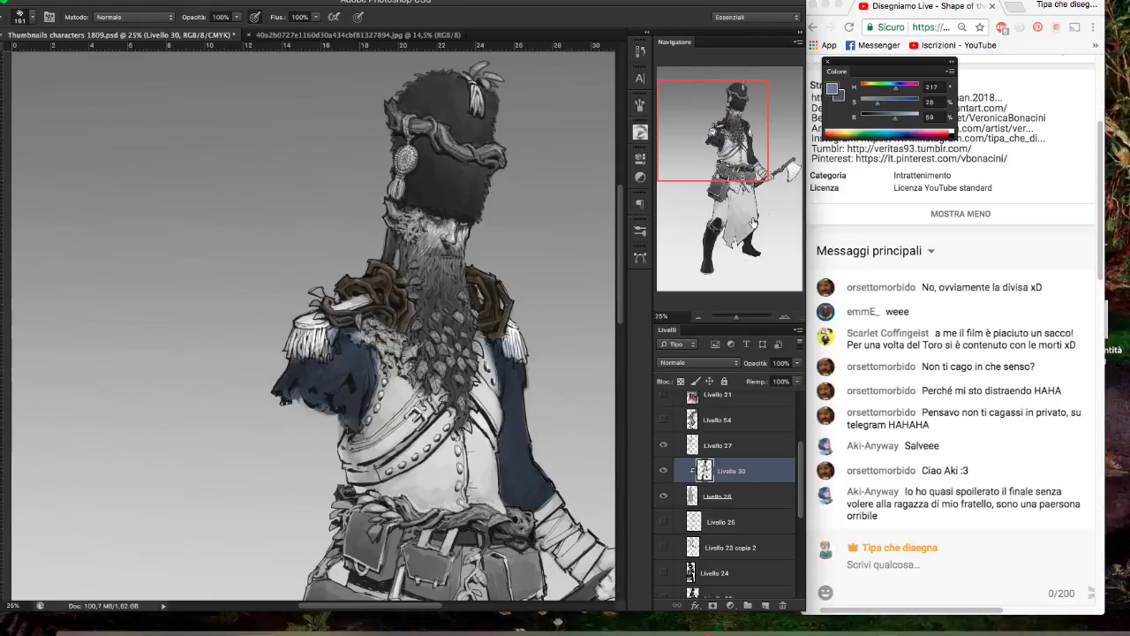
- On Livello 28, erase several small blue spots on the sleeve back to grey
key(e)
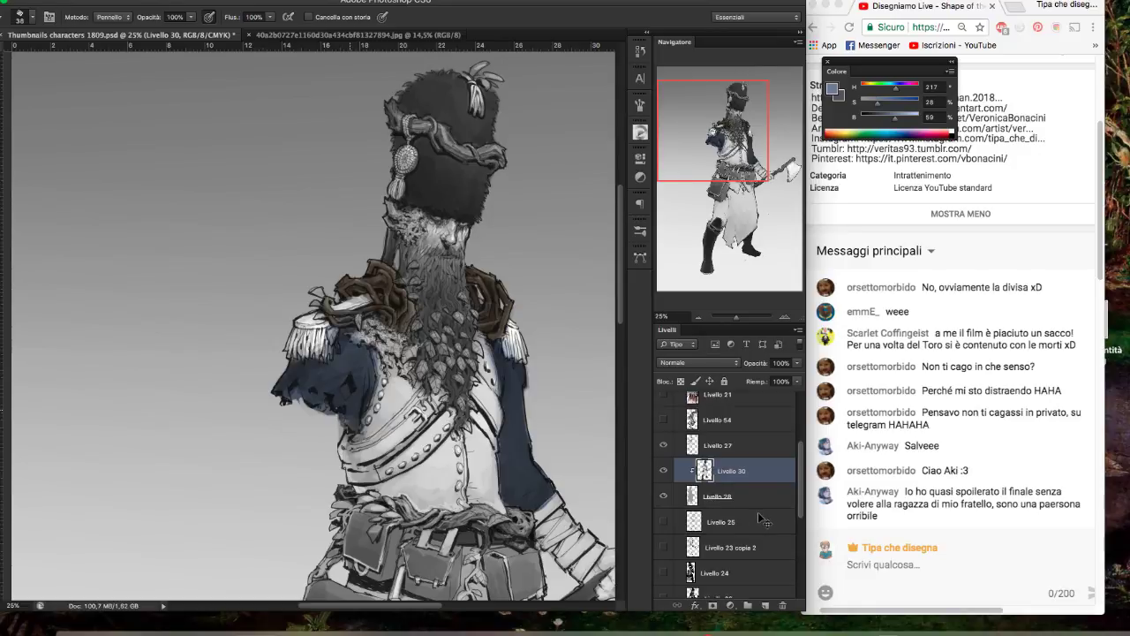
shift+click(729, 503)
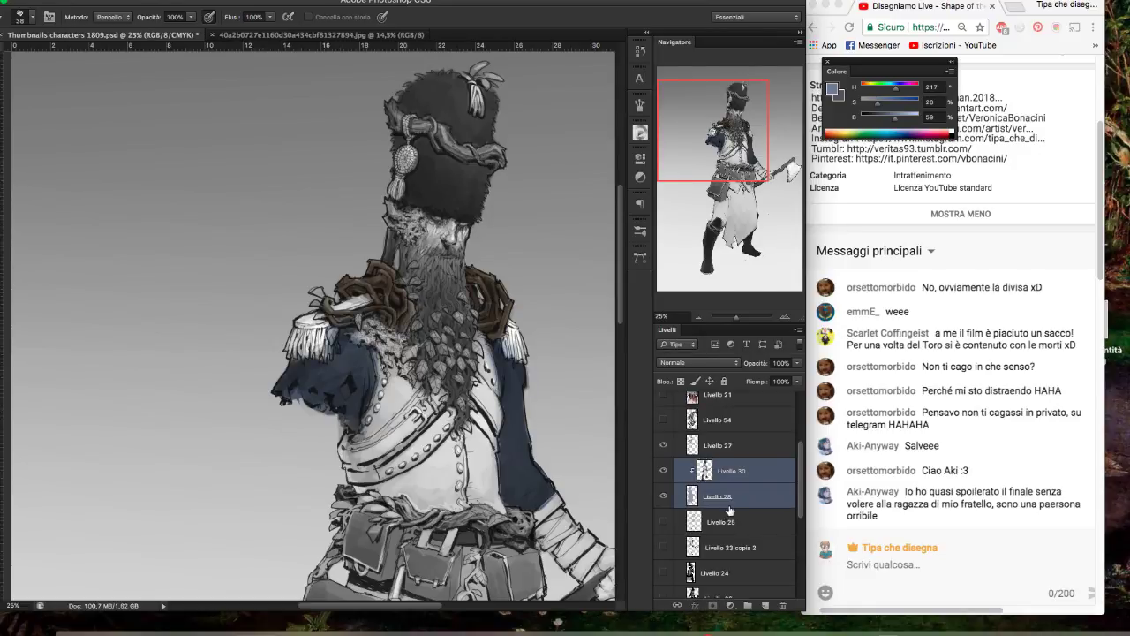
click(766, 500)
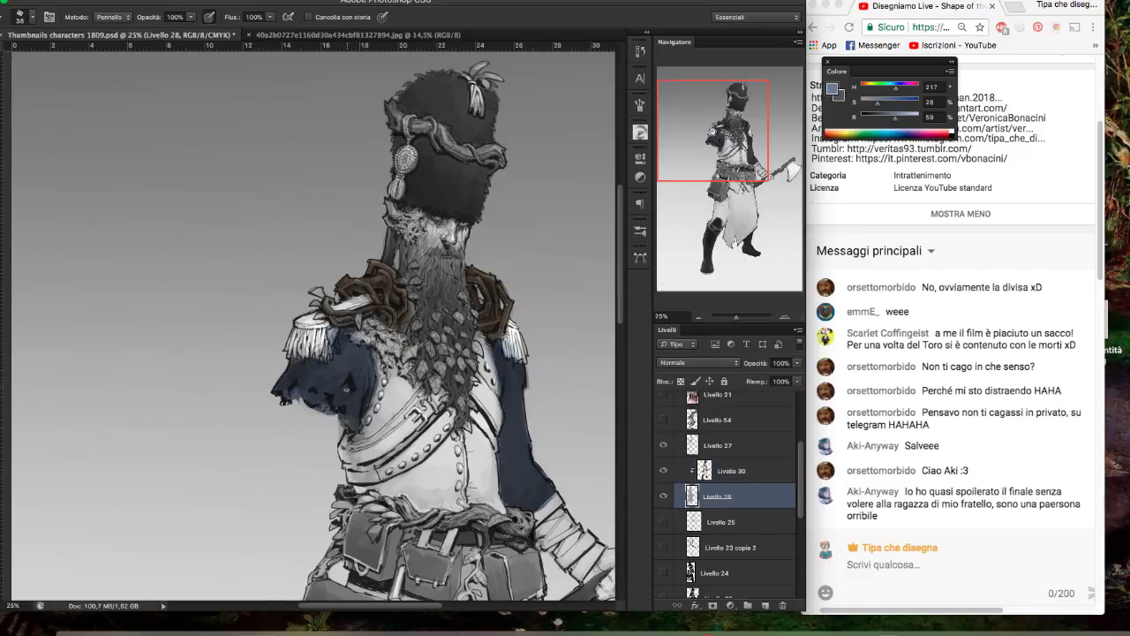
click(346, 389)
click(294, 396)
click(299, 396)
click(333, 412)
click(328, 409)
key(b)
drag(563, 359, 566, 361)
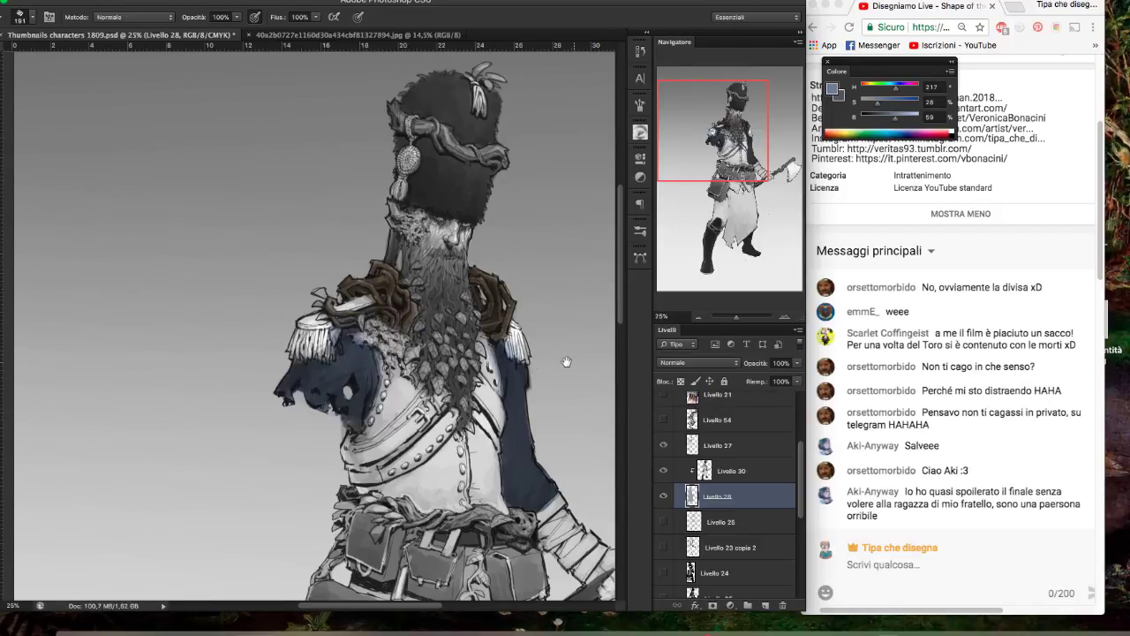
- On multiply layer Livello 56, sample the straps' dark brown and paint it over the left epaulette
scroll(801, 459, up, 5)
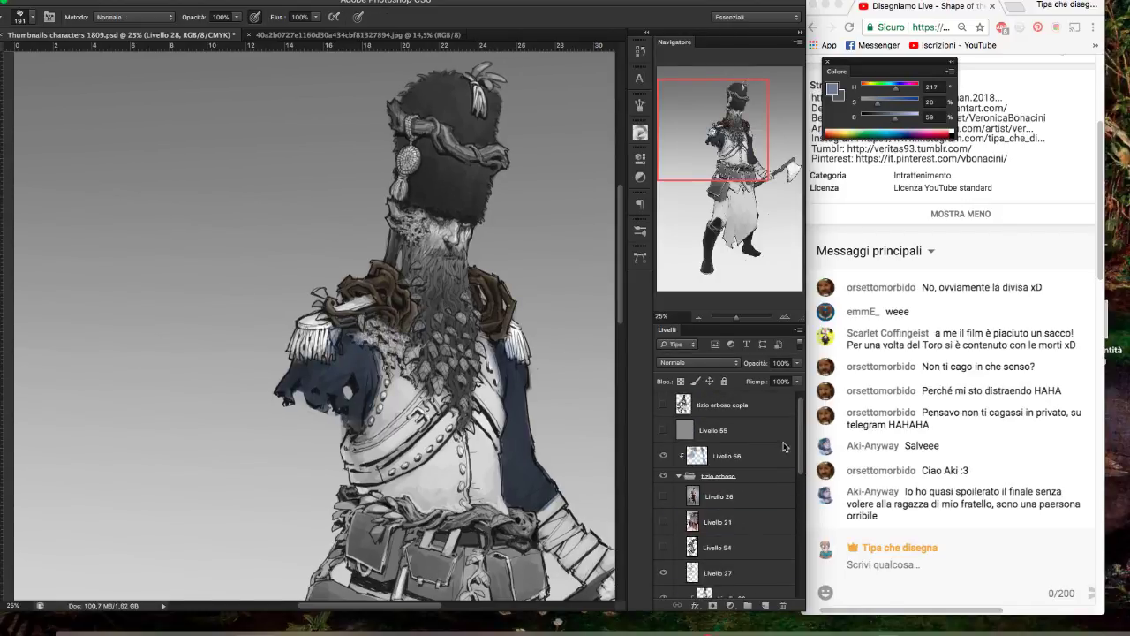
scroll(782, 447, down, 1)
click(761, 450)
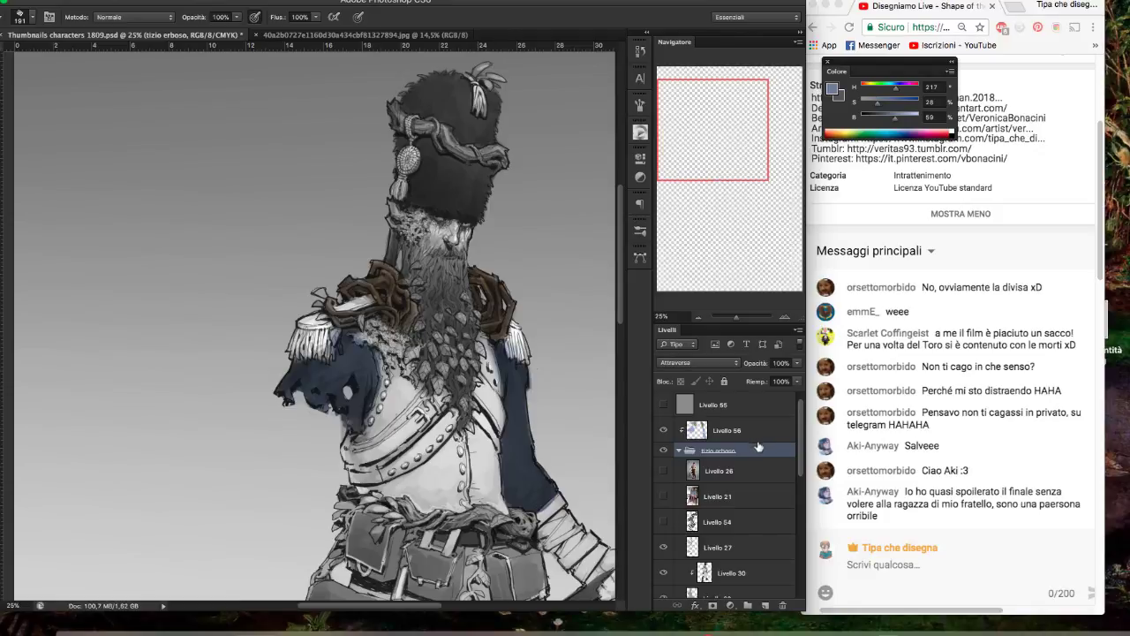
click(750, 430)
click(678, 450)
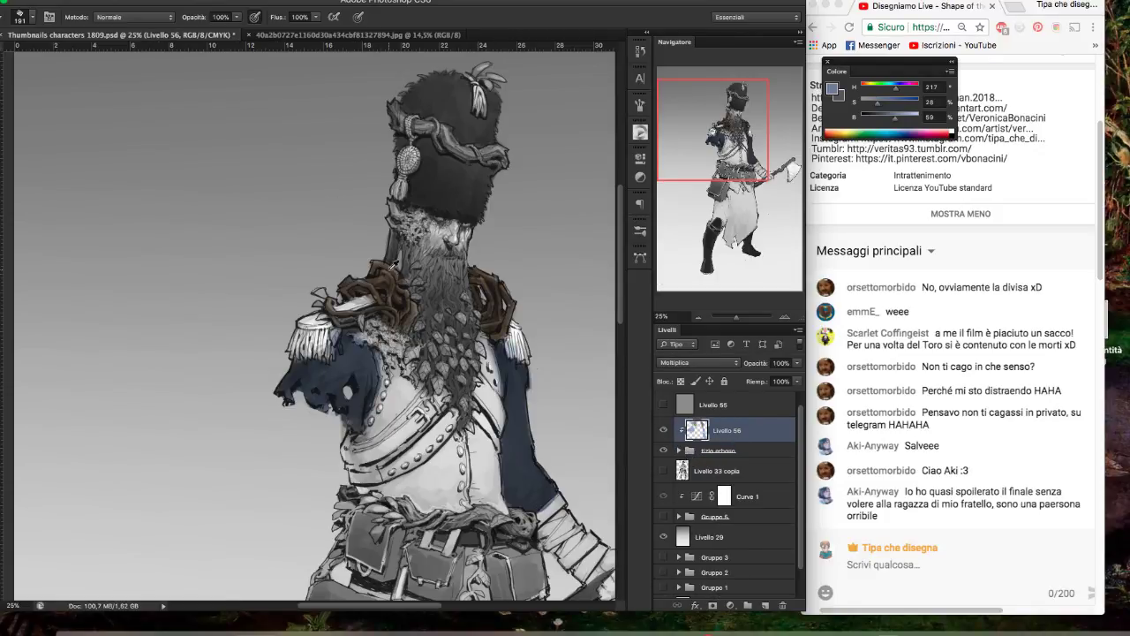
key(i)
click(390, 292)
key(v)
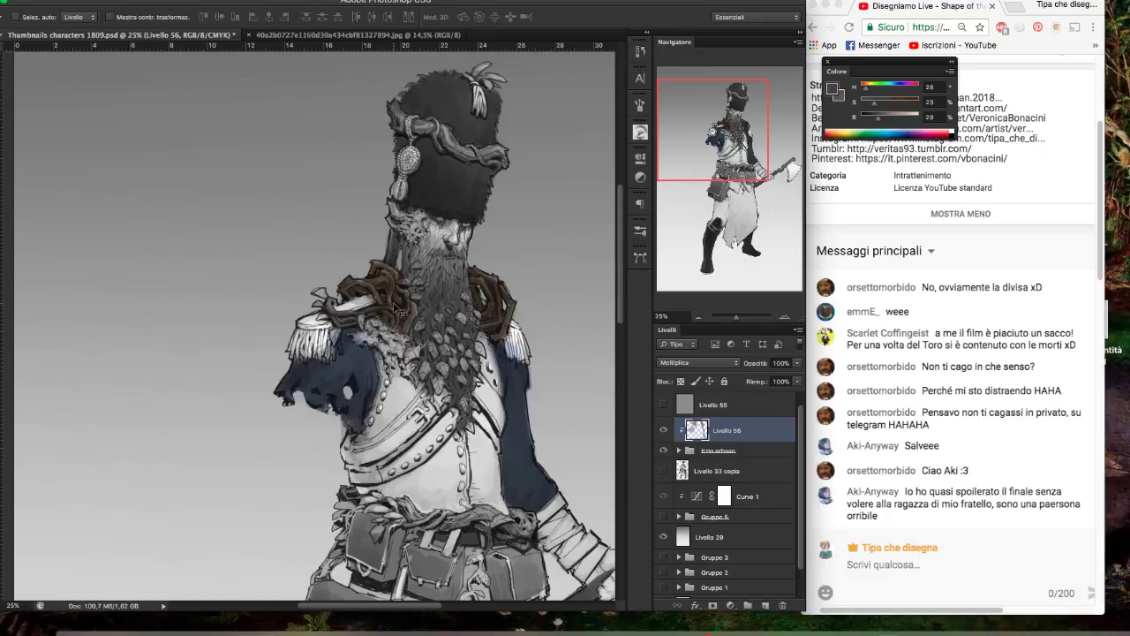
key(b)
mouse_move(399, 311)
mouse_down()
mouse_move(381, 265)
mouse_move(401, 261)
mouse_up()
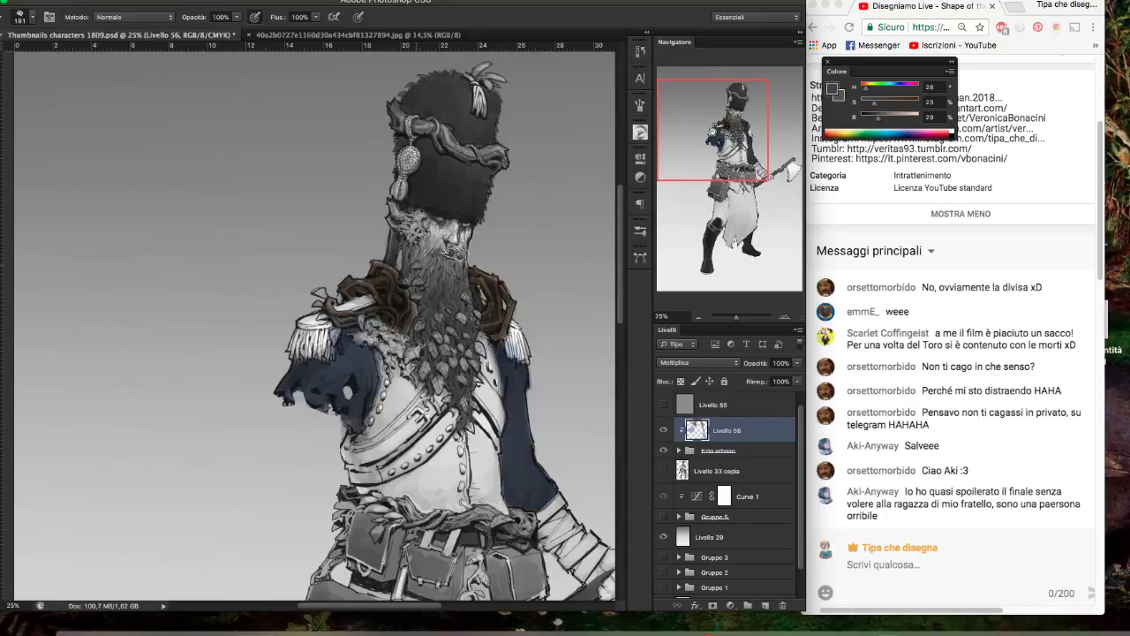
ctrl+click(618, 77)
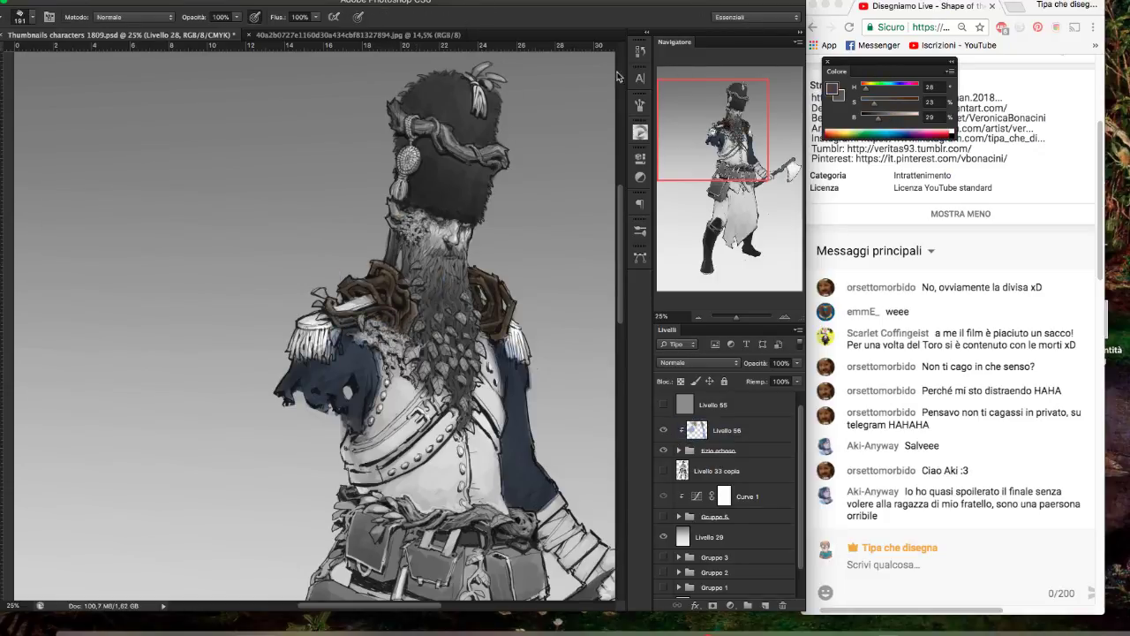
- Move the Color panel over the canvas, lighten the brown, and paint strokes by the left epaulette
drag(865, 63, 483, 48)
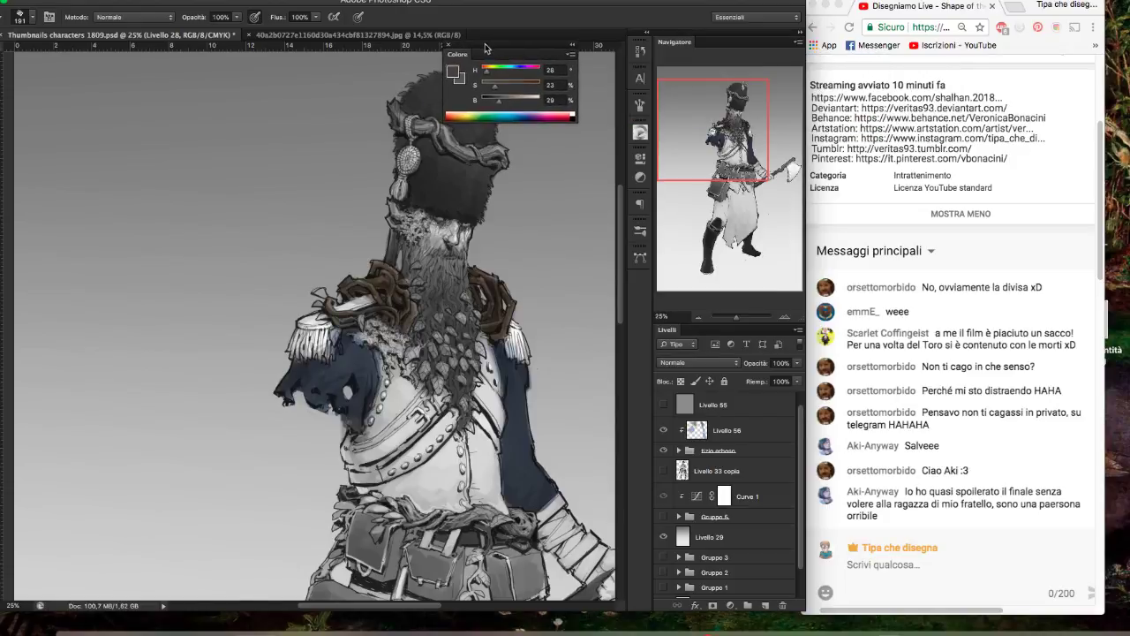
mouse_move(499, 102)
mouse_down()
mouse_move(514, 104)
mouse_move(504, 98)
mouse_up()
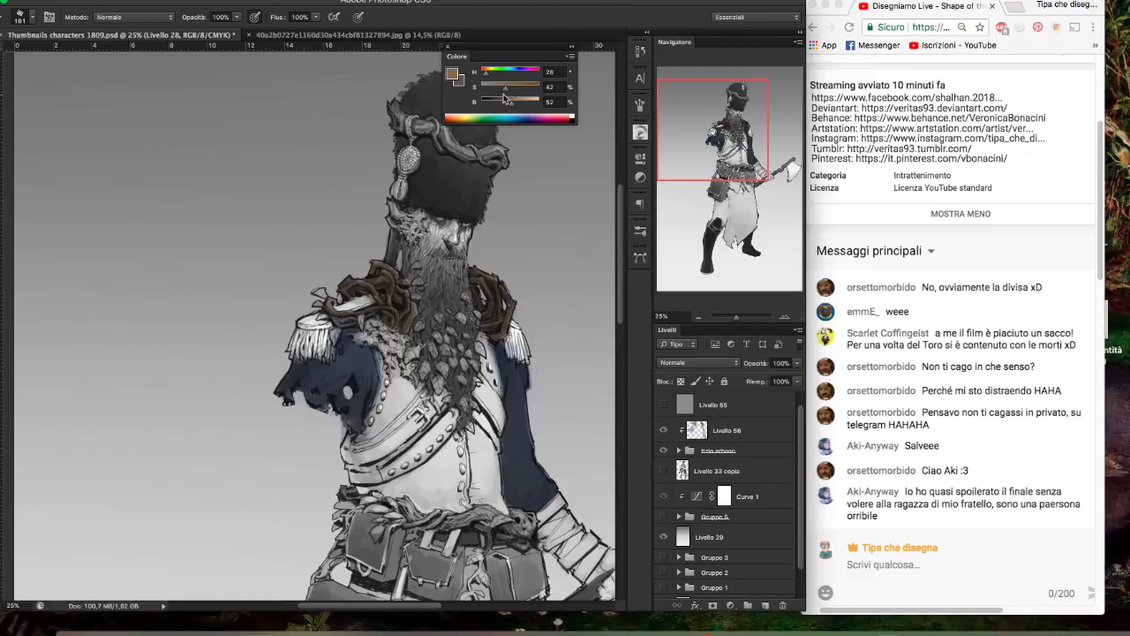
drag(392, 287, 365, 261)
- On Livello 56, erase a stray patch by the epaulette fringe and switch the colour to green (H 115)
click(740, 433)
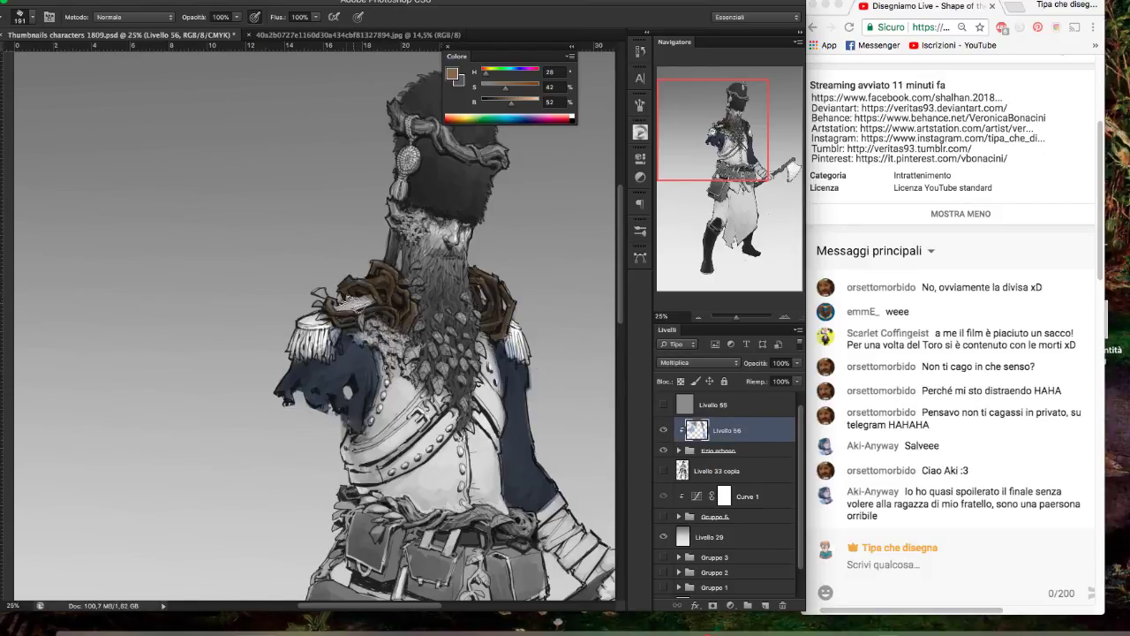
key(e)
drag(343, 319, 371, 298)
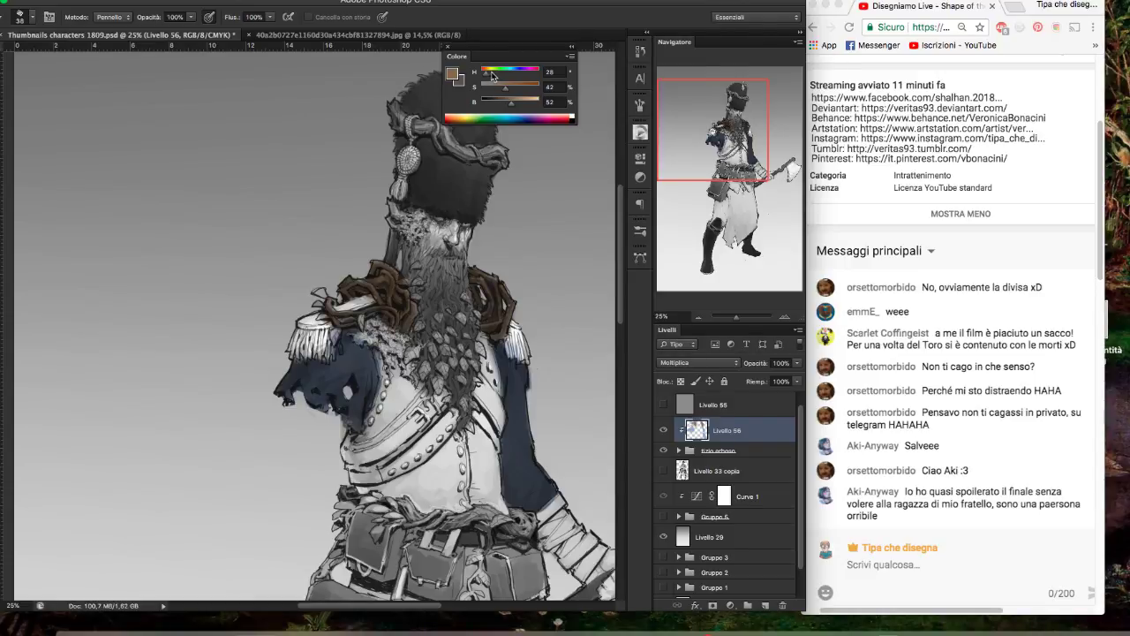
mouse_move(485, 73)
mouse_down()
mouse_move(504, 74)
mouse_move(510, 88)
mouse_up()
click(514, 107)
- Brighten the green and, with a 36 px brush, paint a moss patch on the beard below the hat
click(521, 107)
key(b)
drag(404, 218, 423, 231)
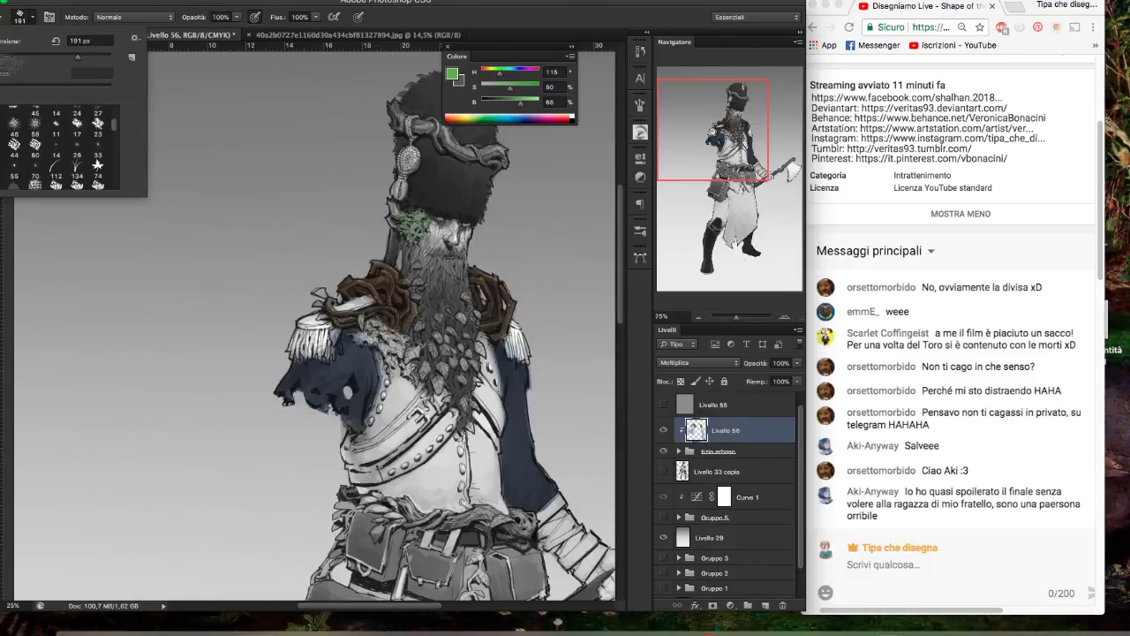
right_click(8, 59)
click(11, 56)
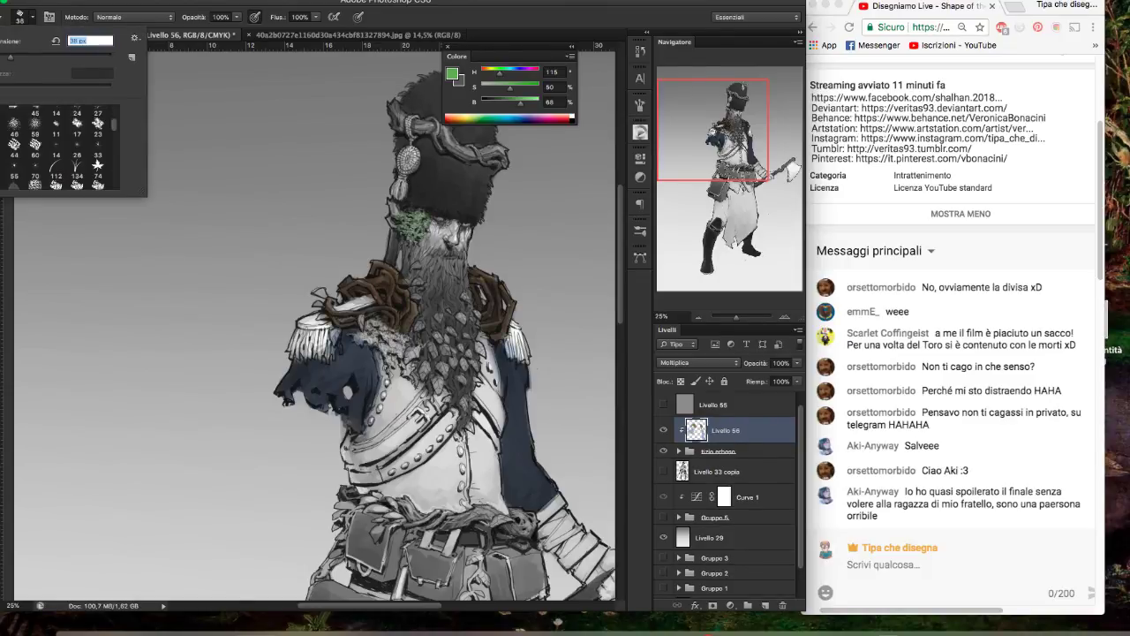
key(Return)
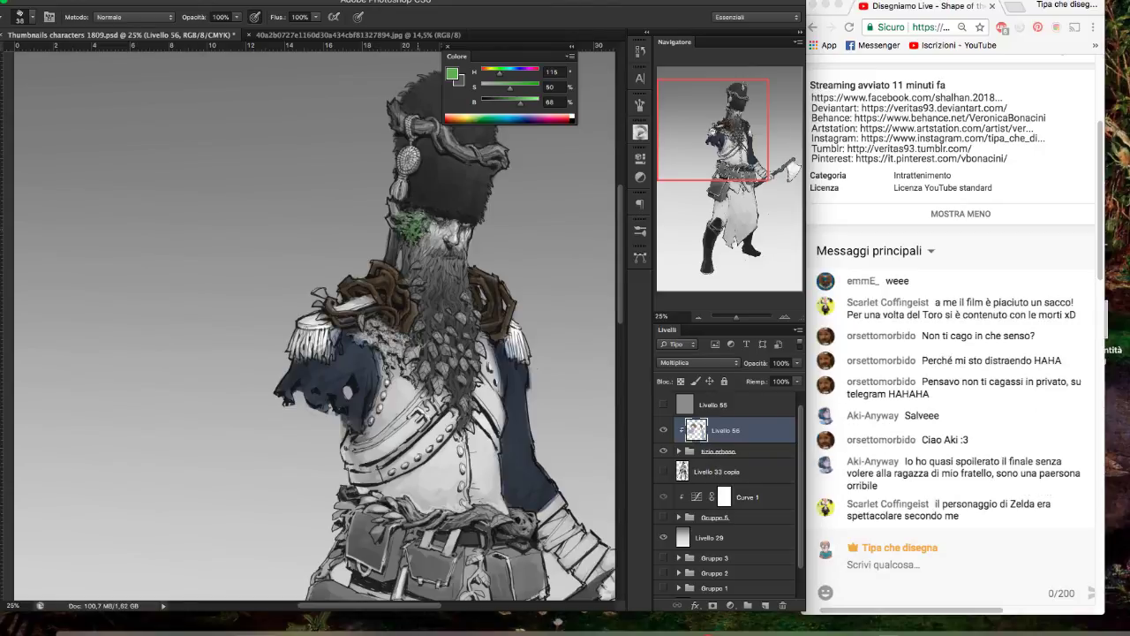
drag(417, 218, 425, 227)
- Change the paint colour to a deep reddish brown (H 20, S 56, B 39)
drag(499, 75, 486, 76)
mouse_move(520, 101)
mouse_down()
mouse_move(505, 101)
mouse_move(513, 87)
mouse_up()
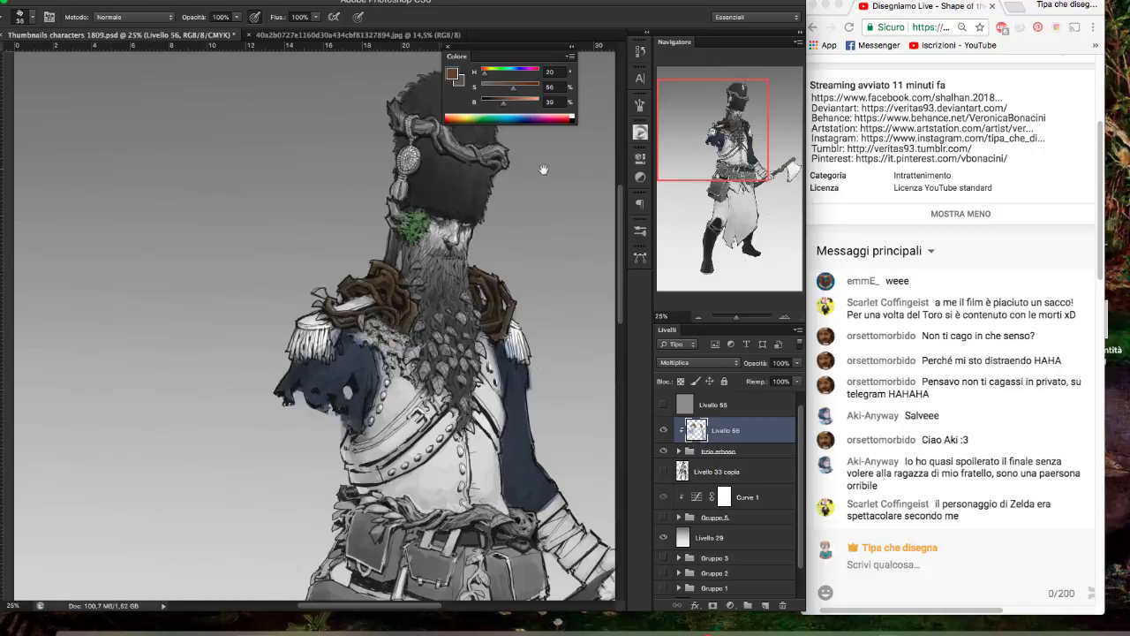
mouse_move(544, 169)
mouse_down()
mouse_move(465, 199)
mouse_move(468, 217)
mouse_up()
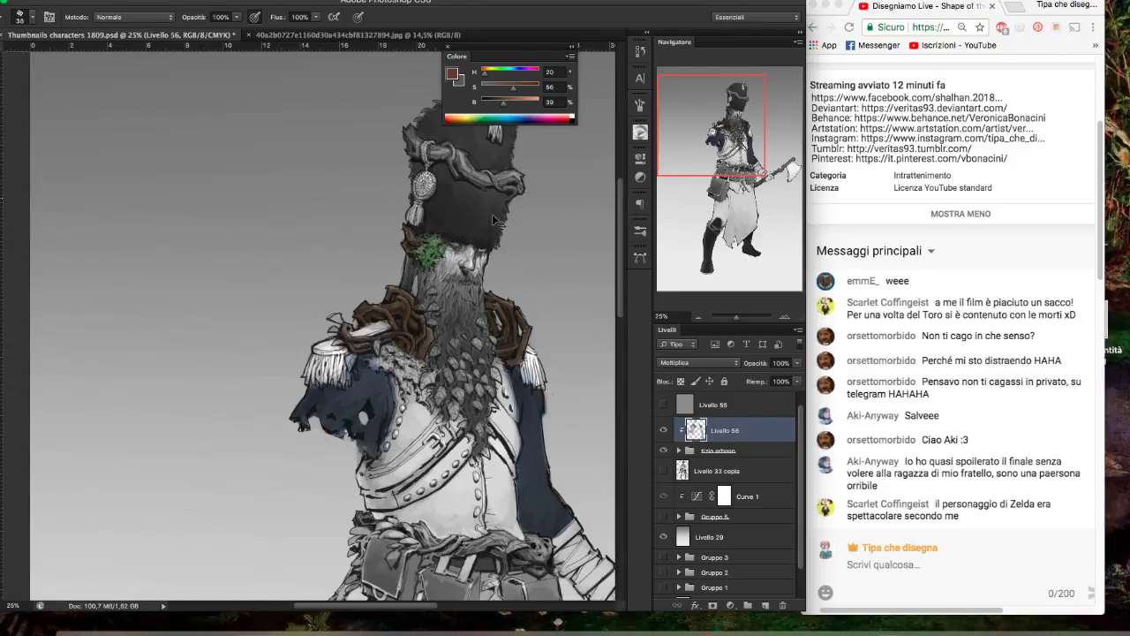
- Paint a lighter brown touch at the hat edge, then resample the moss green and thicken its patch
drag(503, 99, 509, 99)
drag(411, 236, 406, 243)
drag(510, 102, 518, 103)
alt+click(430, 245)
click(422, 249)
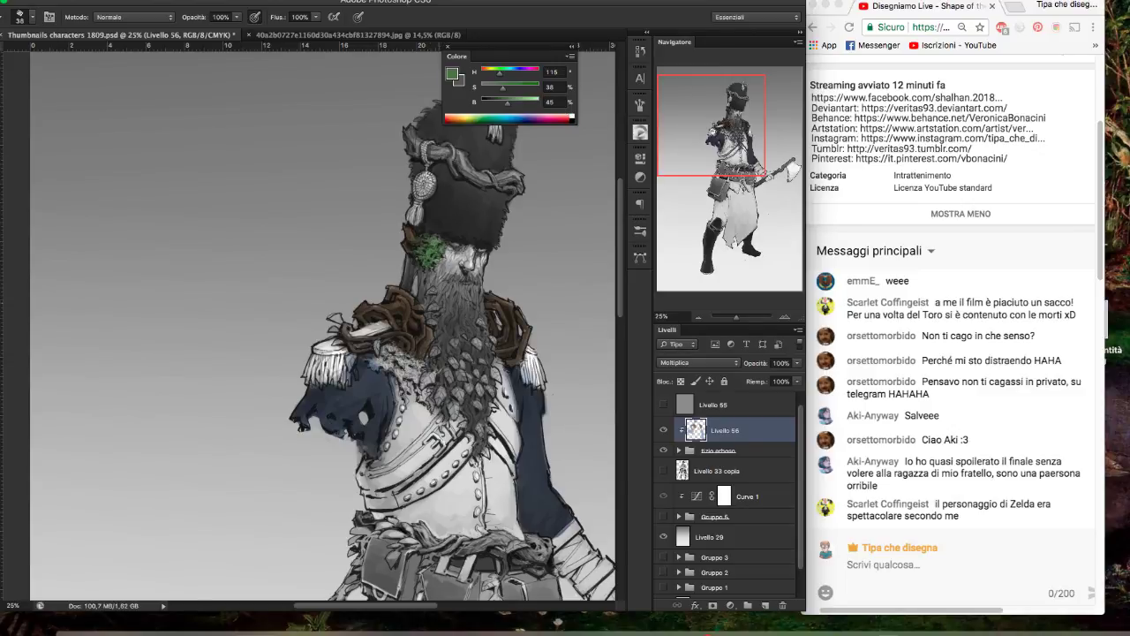
- Dab green moss clusters on the chest left of the beard, brightening the green for highlights
mouse_move(408, 348)
mouse_down()
mouse_move(424, 353)
mouse_move(412, 362)
mouse_move(424, 380)
mouse_up()
drag(508, 103, 506, 89)
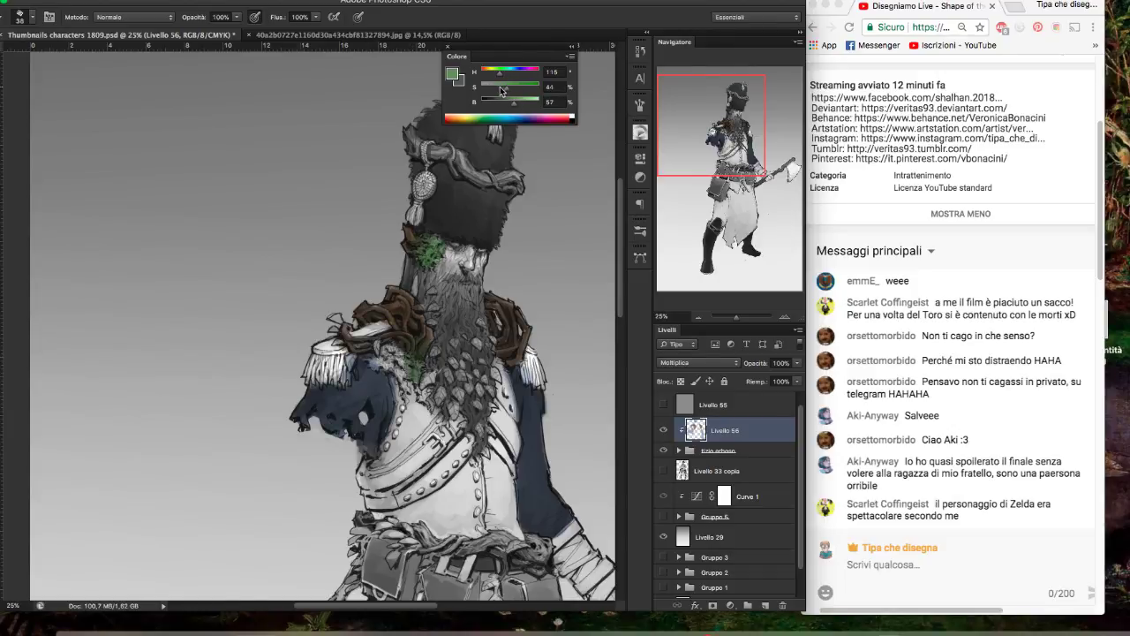
mouse_move(408, 355)
mouse_down()
mouse_move(399, 377)
mouse_move(381, 369)
mouse_up()
mouse_move(380, 350)
mouse_down()
mouse_move(376, 367)
mouse_move(395, 358)
mouse_up()
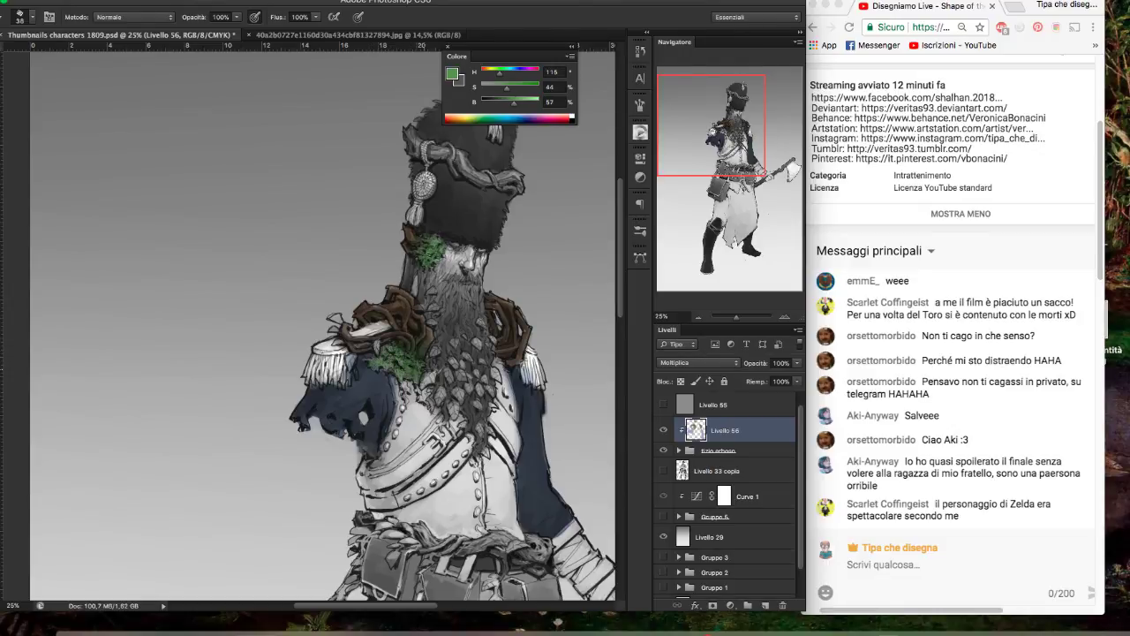
click(522, 104)
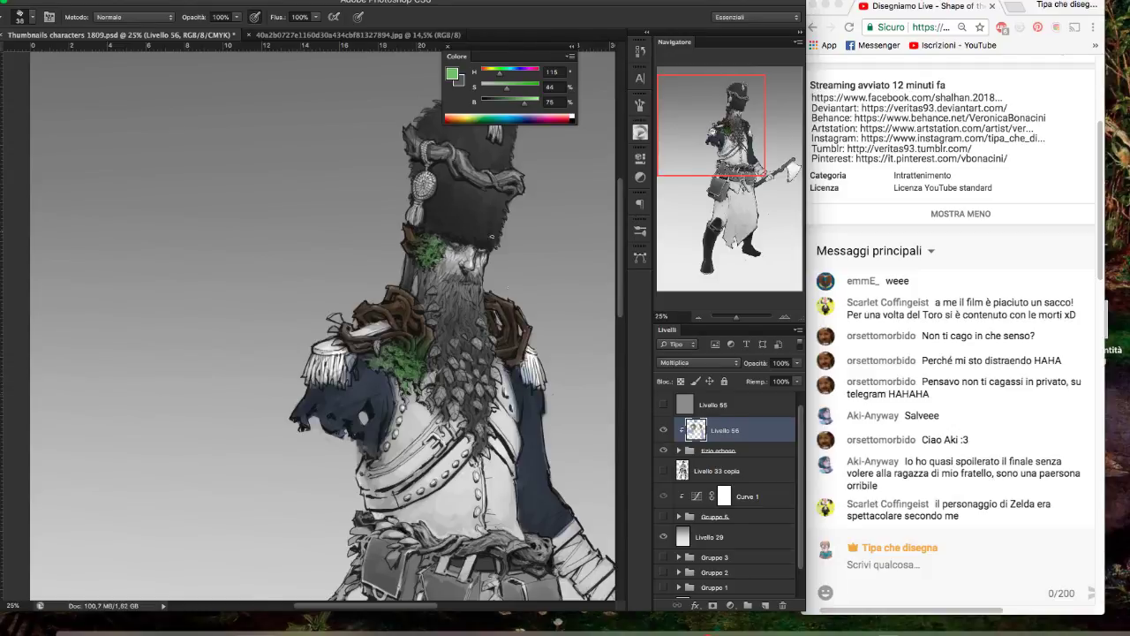
- Tune the moss green's hue and brightness toward a brighter yellow-green
scroll(525, 347, down, 1)
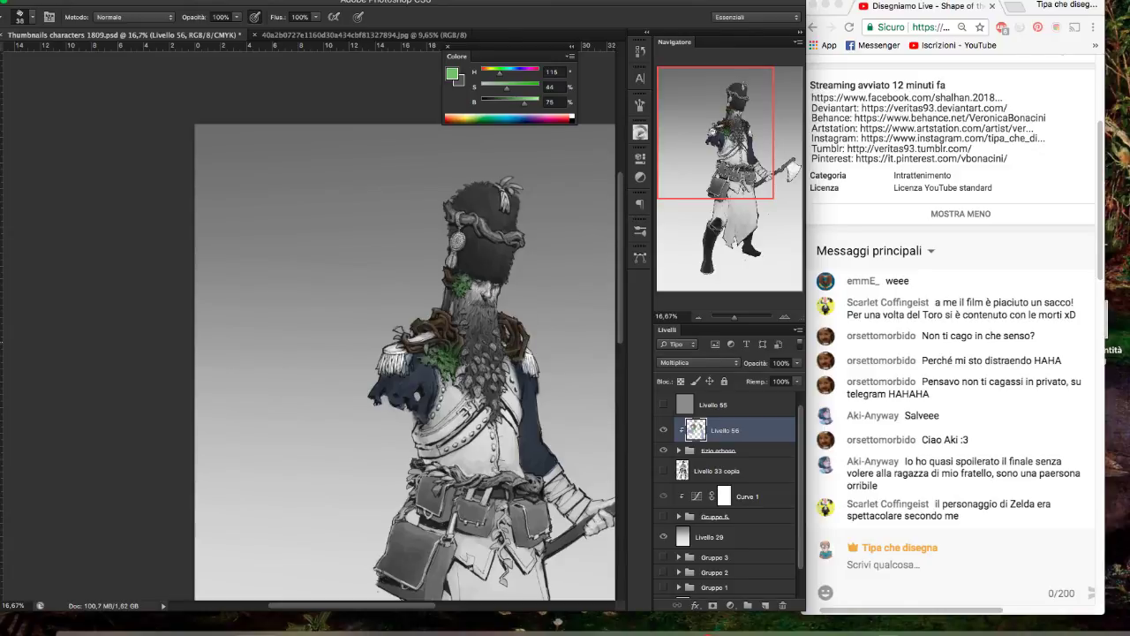
scroll(578, 287, down, 1)
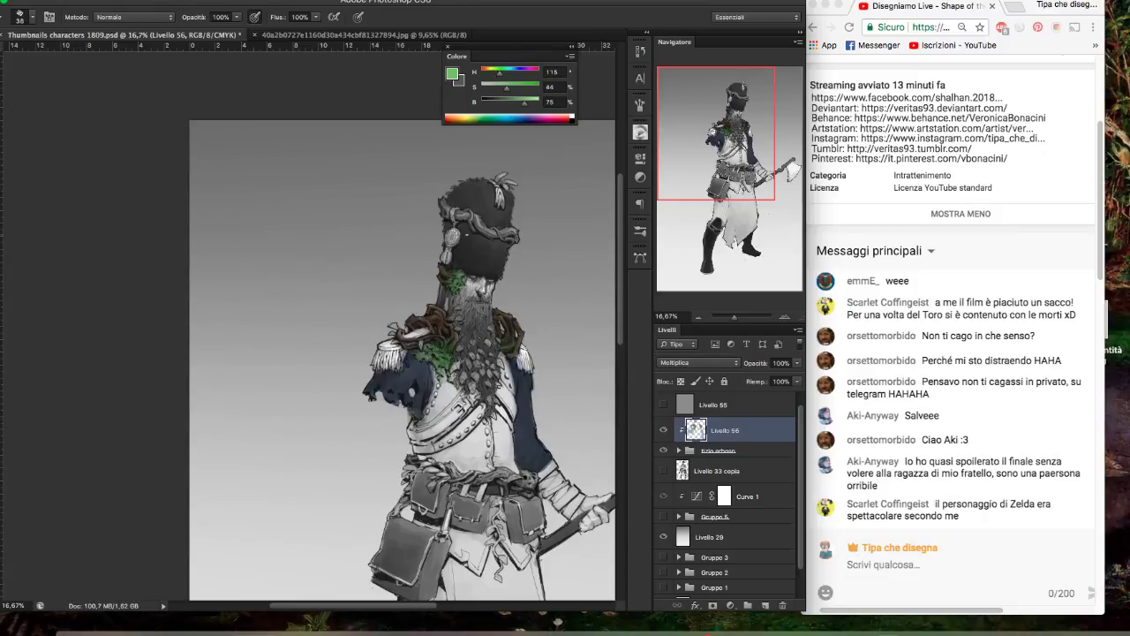
click(499, 77)
drag(500, 78, 501, 86)
drag(525, 105, 532, 107)
drag(501, 74, 497, 75)
drag(551, 215, 549, 215)
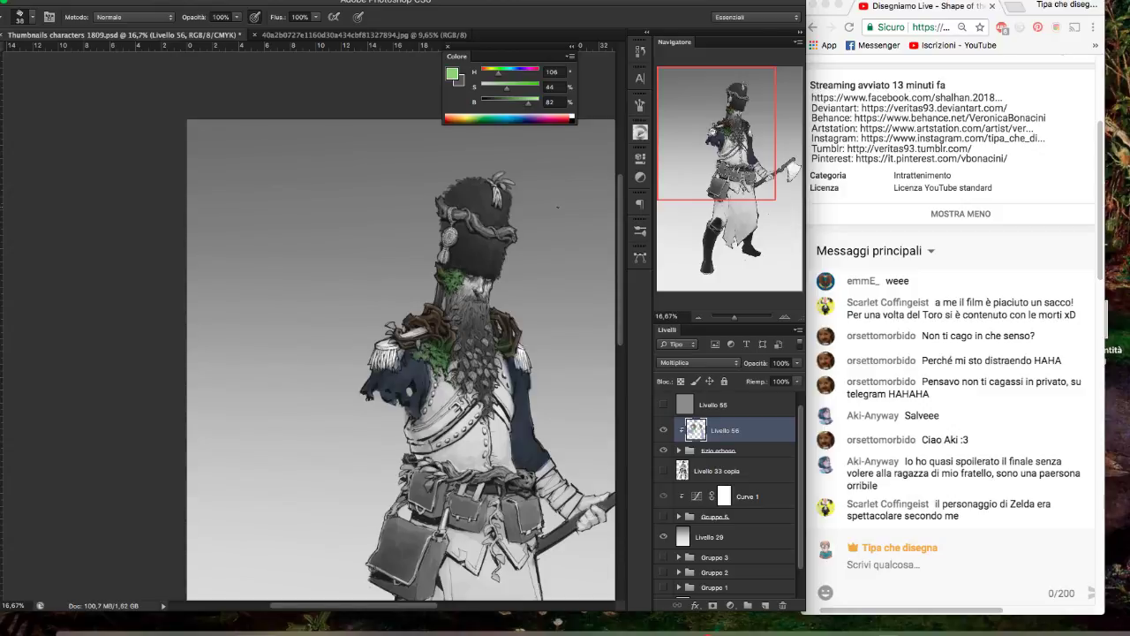
- Keep painting moss on the right shoulder strap, toggling between Eraser and Brush
drag(941, 7, 948, 12)
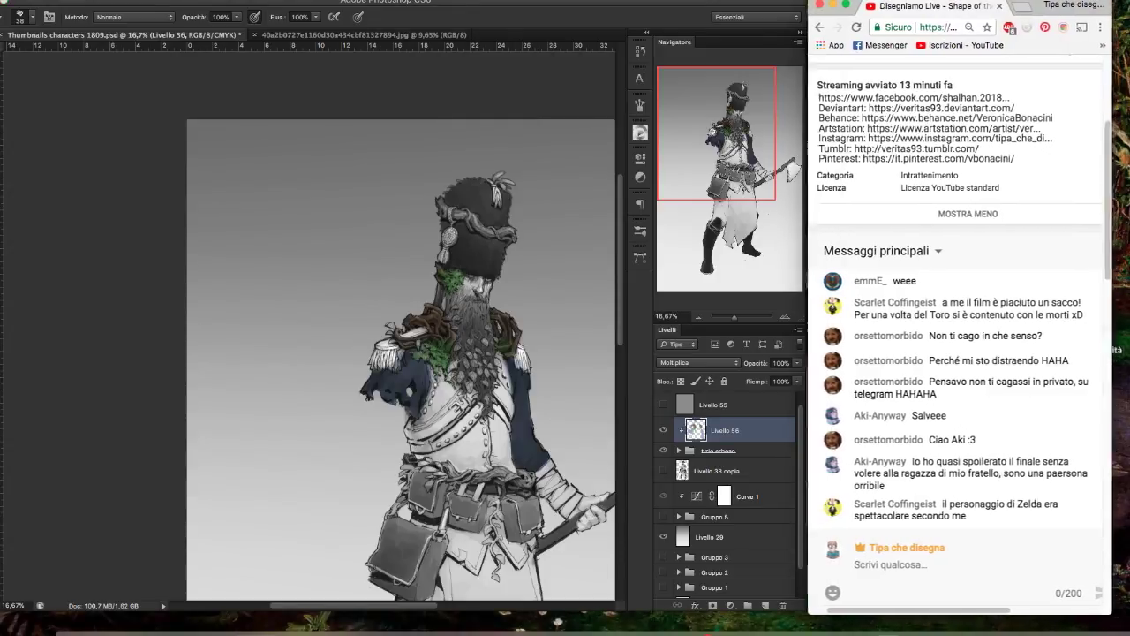
click(508, 228)
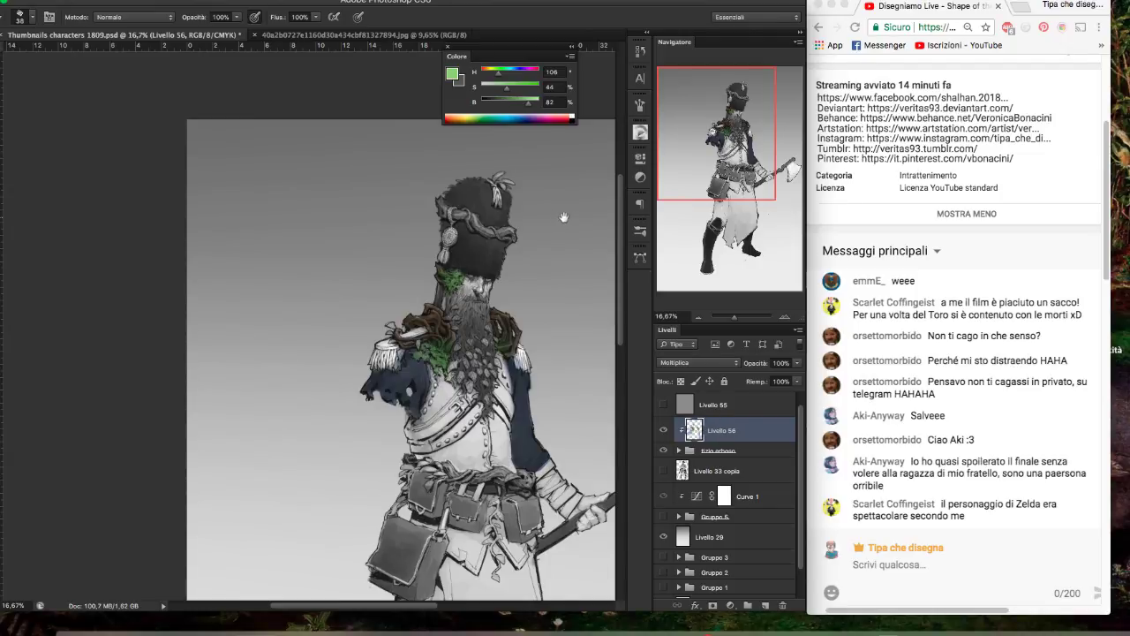
scroll(560, 212, right, 1)
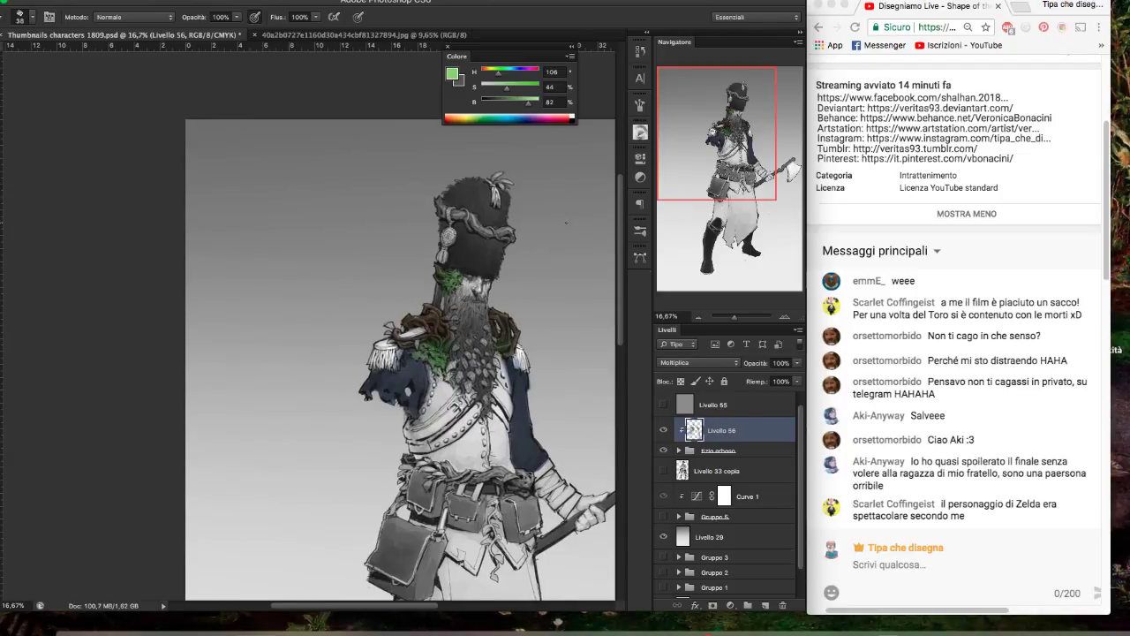
scroll(561, 256, right, 1)
key(e)
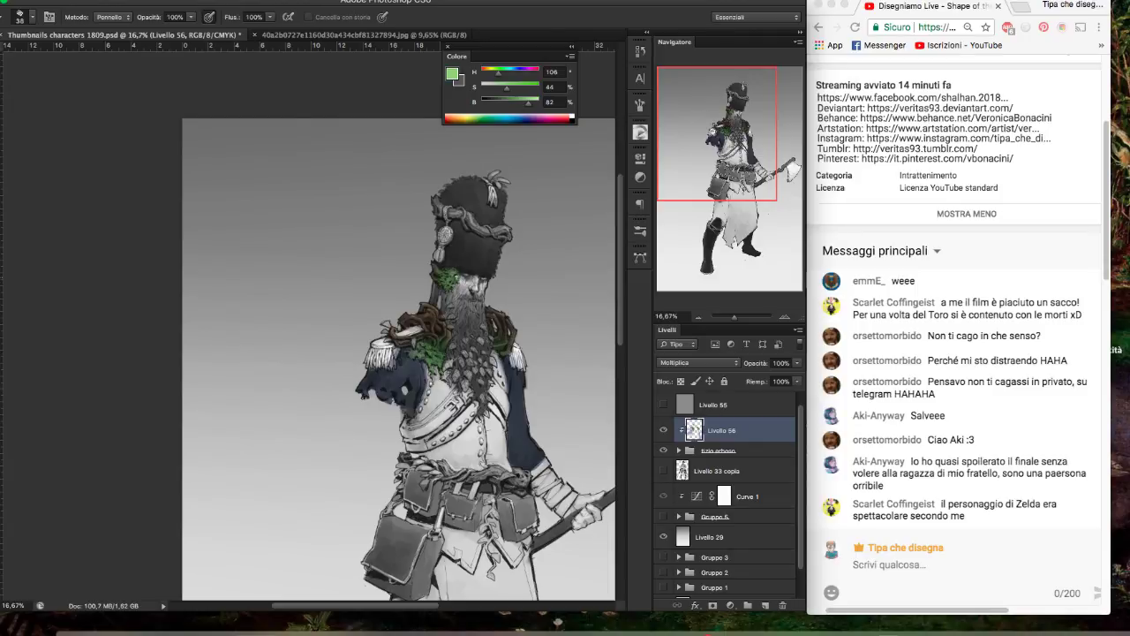
key(b)
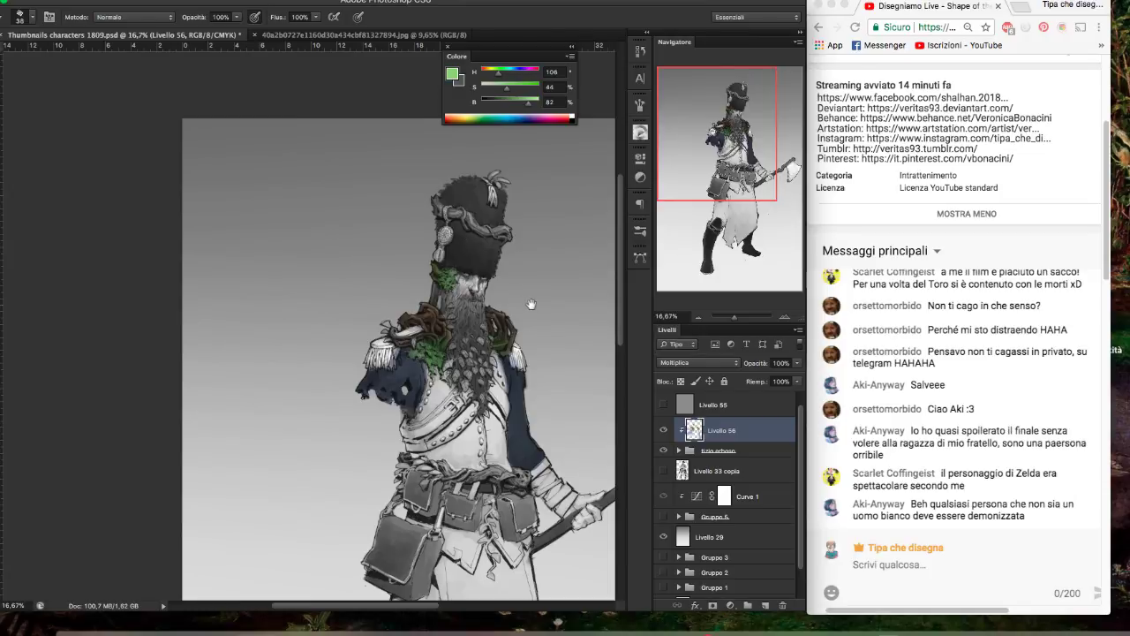
drag(530, 305, 528, 298)
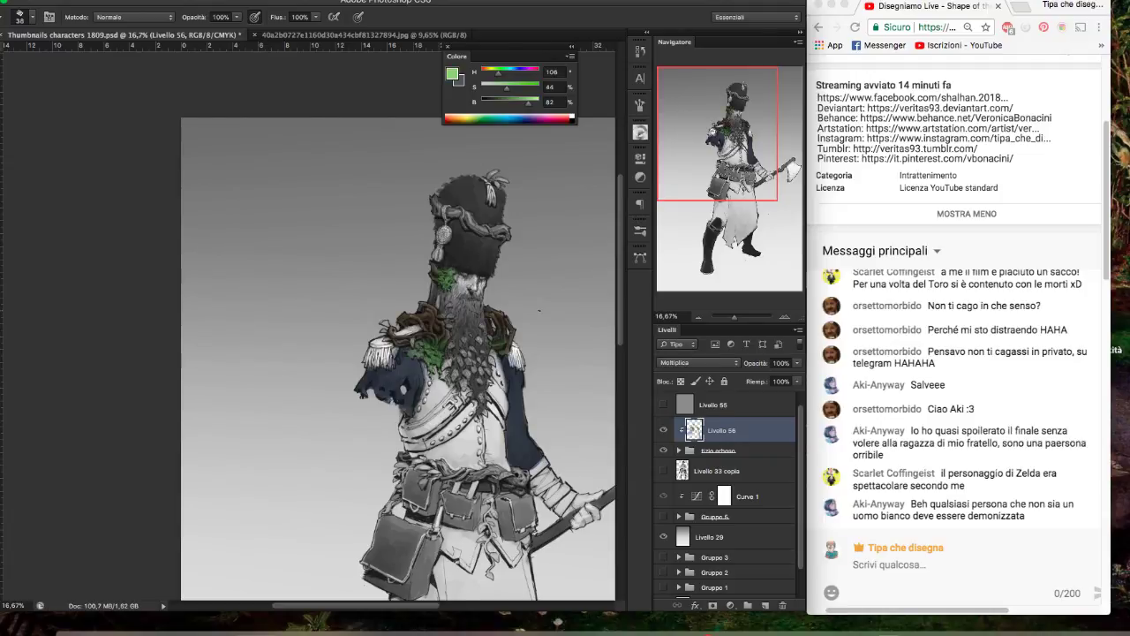
drag(539, 310, 553, 286)
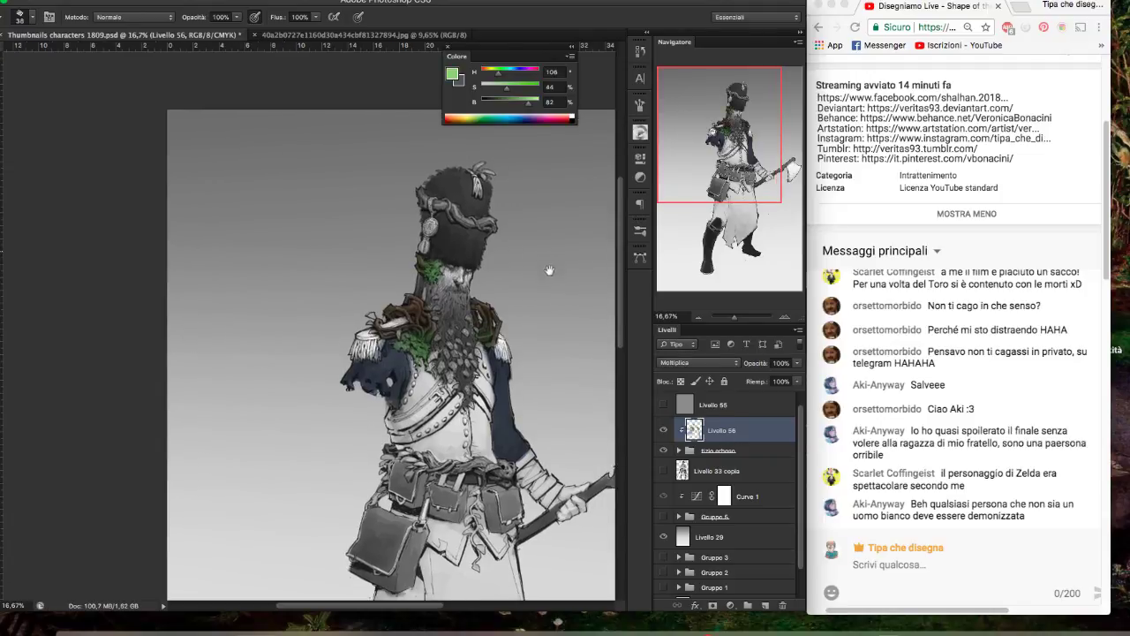
- Paint an orange skin tone on the face below the hat, then mix a darker, saturated pink
mouse_move(498, 72)
mouse_down()
mouse_move(483, 73)
mouse_move(504, 90)
mouse_up()
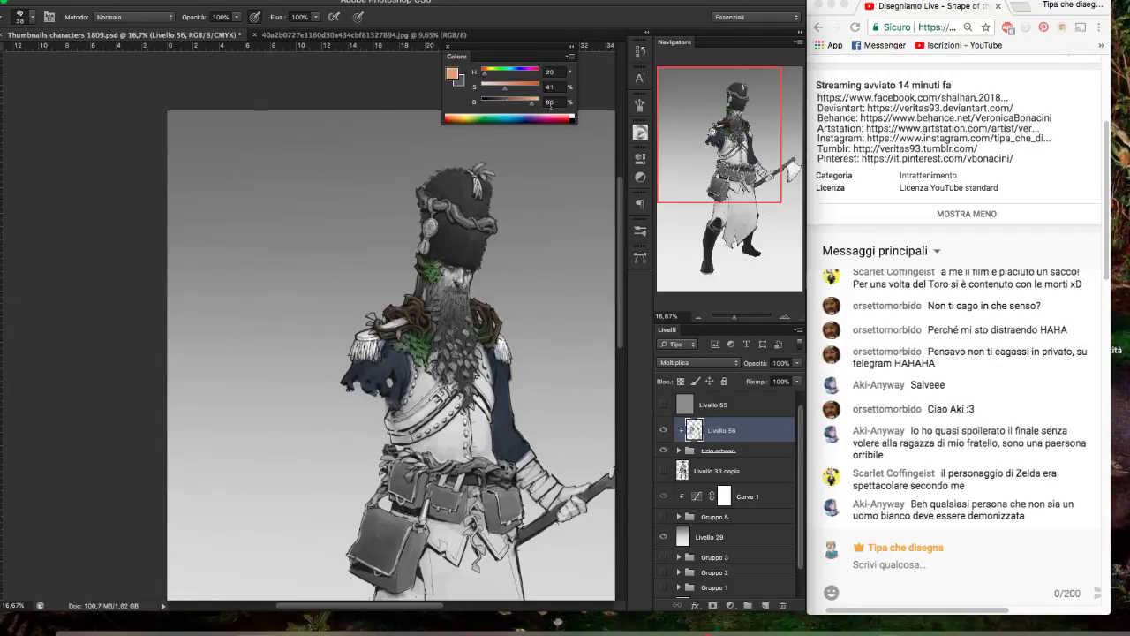
drag(443, 270, 464, 288)
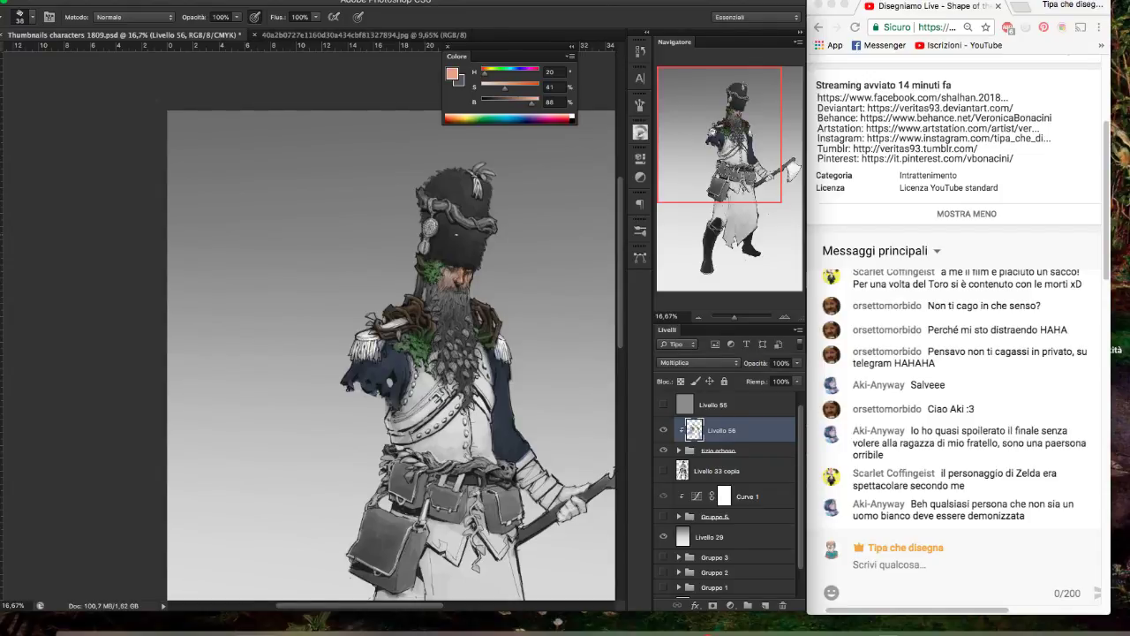
drag(485, 73, 524, 105)
key(e)
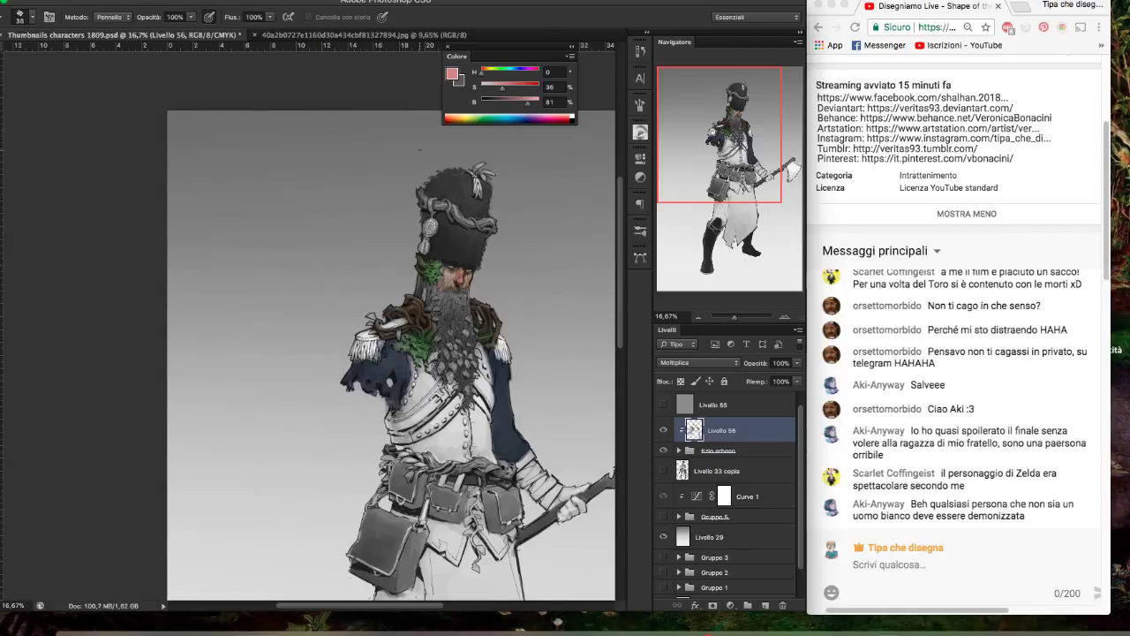
key(b)
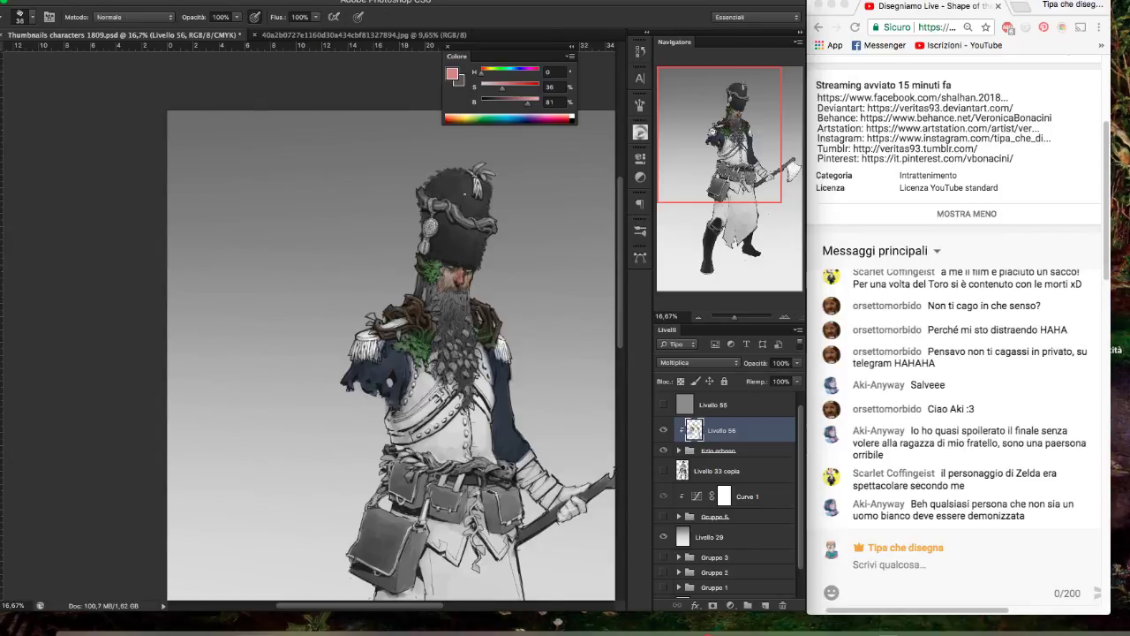
click(514, 103)
drag(505, 90, 508, 89)
- Erase two small dabs near the nose and dab a richer orange skin tone there
key(e)
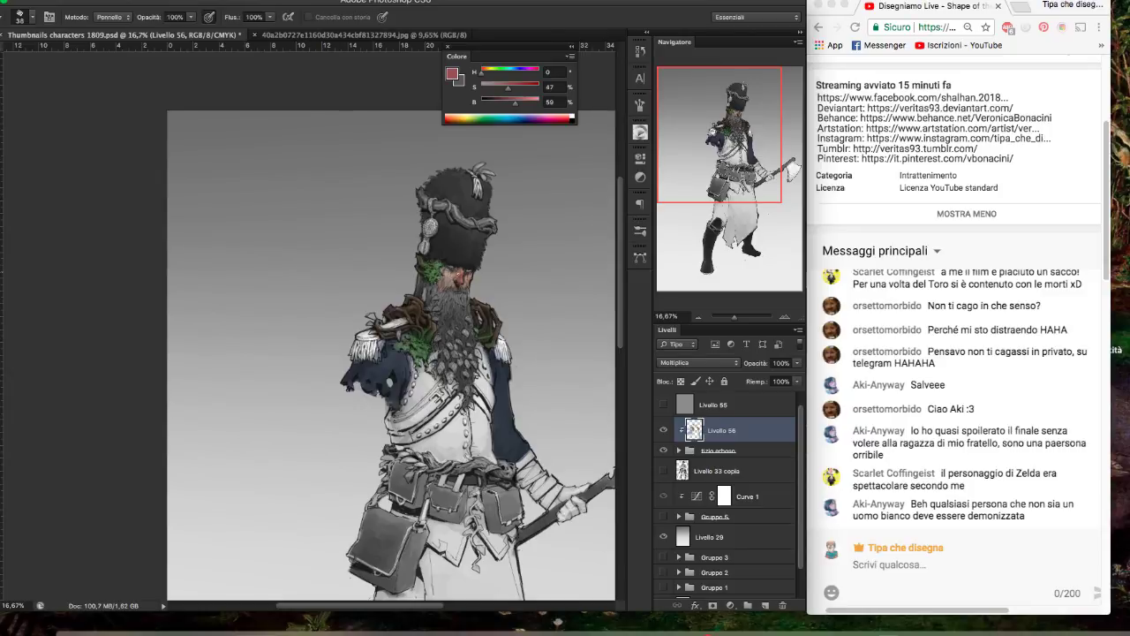
click(461, 273)
click(457, 275)
click(484, 76)
drag(515, 103, 517, 88)
key(b)
click(459, 279)
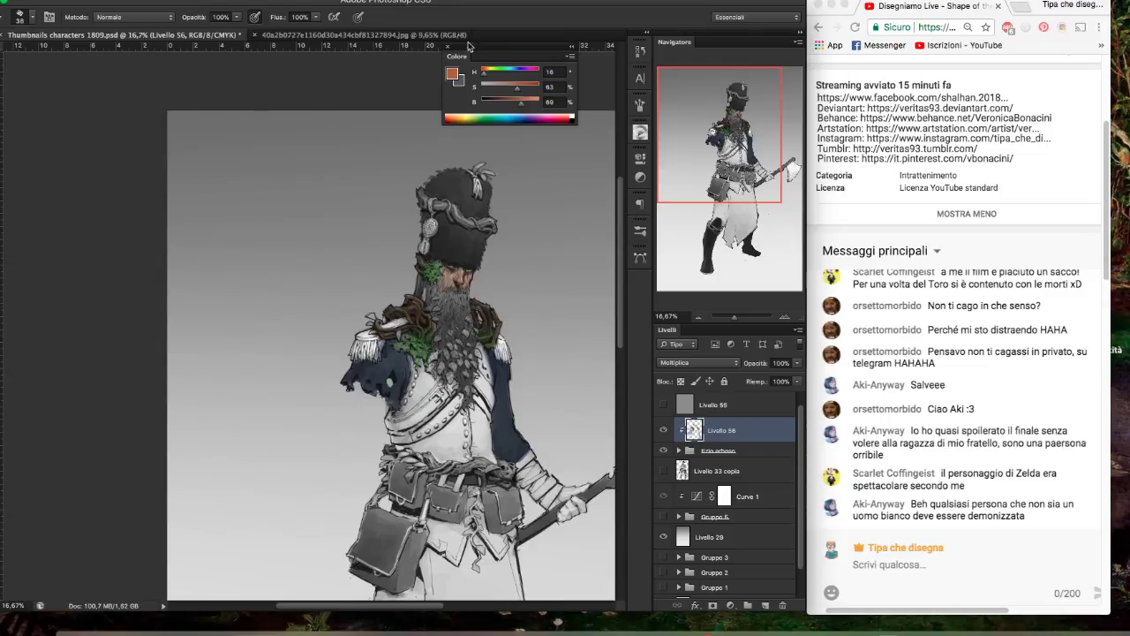
- Pick a desaturated moss green and the 74 px star-shaped brush tip
click(496, 76)
drag(496, 76, 498, 76)
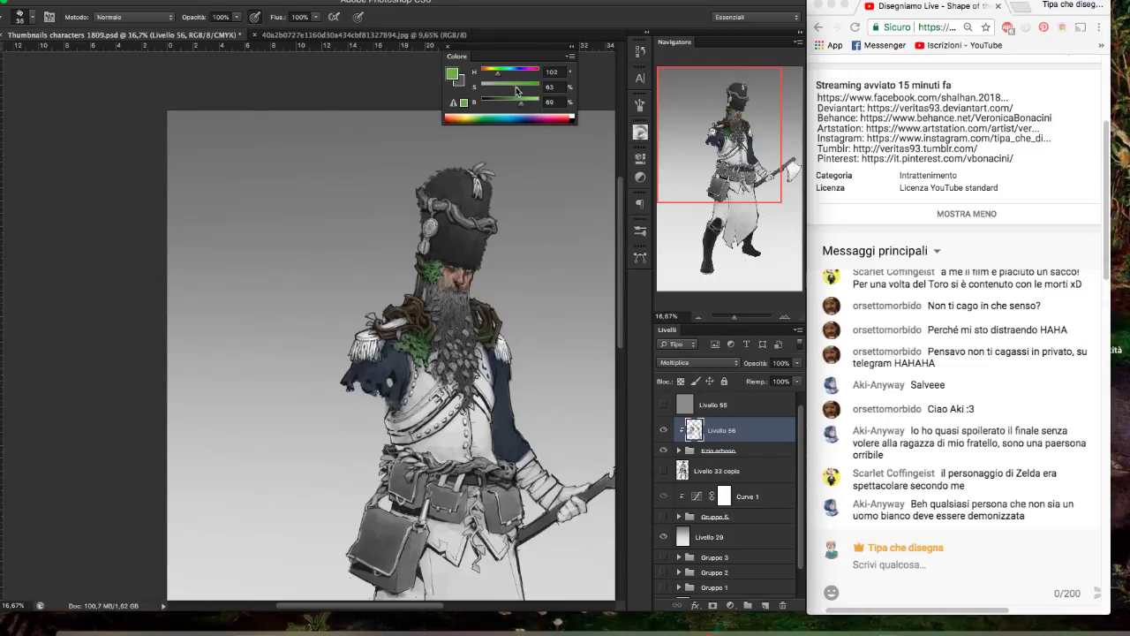
drag(518, 89, 530, 97)
click(33, 17)
click(97, 165)
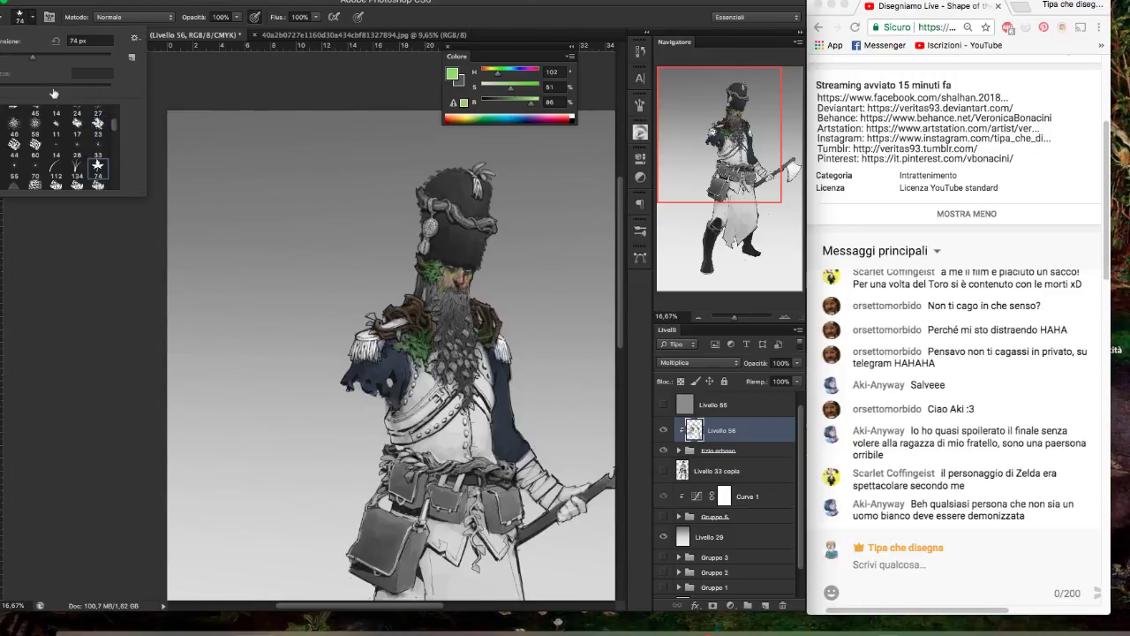
- Zoom in on the face and mix orange and reddish-salmon skin tones
key(Return)
key(z)
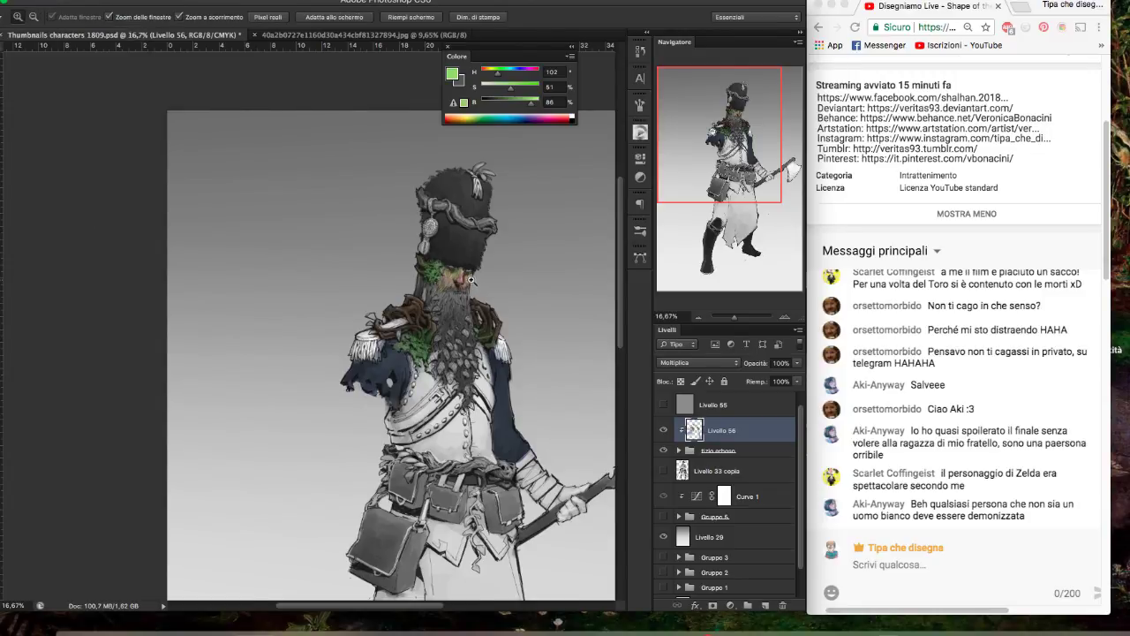
click(471, 279)
key(b)
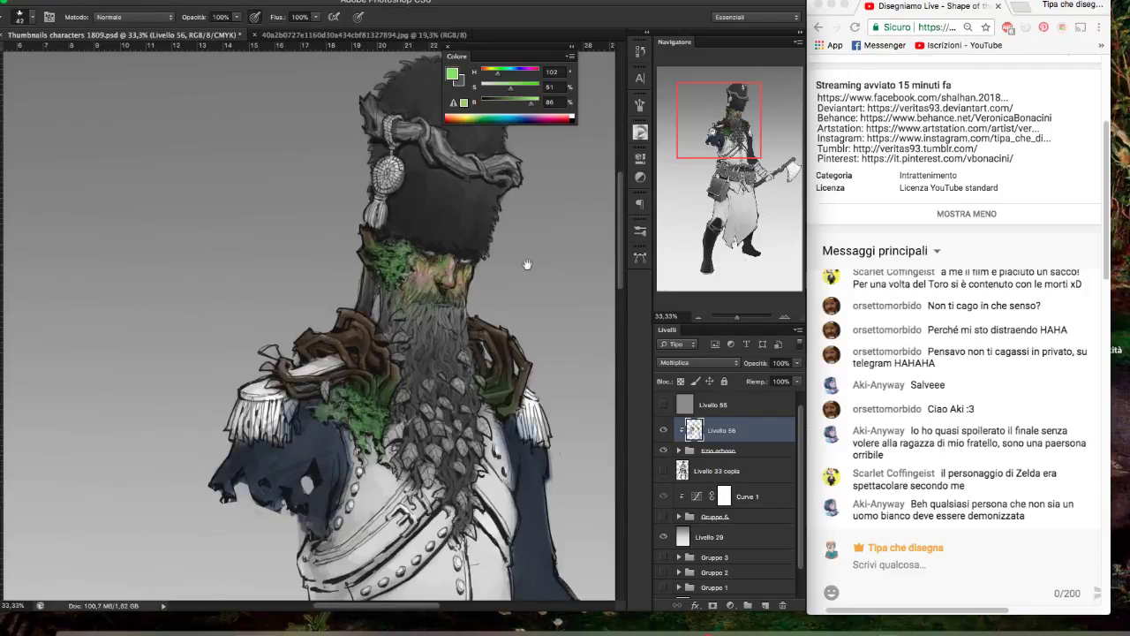
click(498, 70)
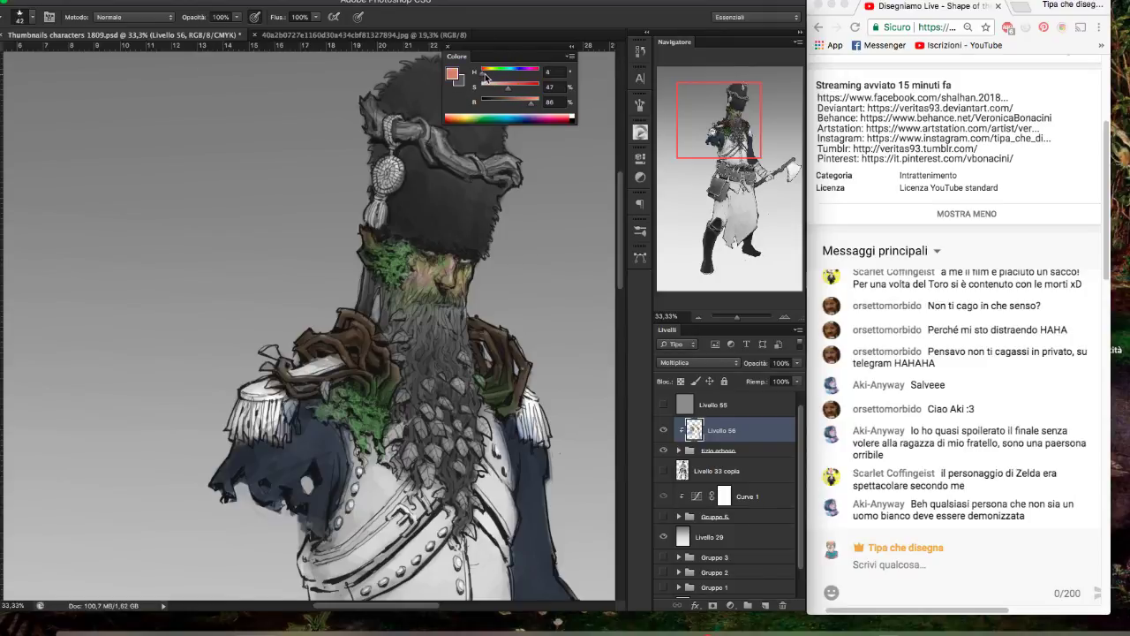
drag(485, 72, 482, 76)
drag(530, 104, 500, 91)
click(484, 74)
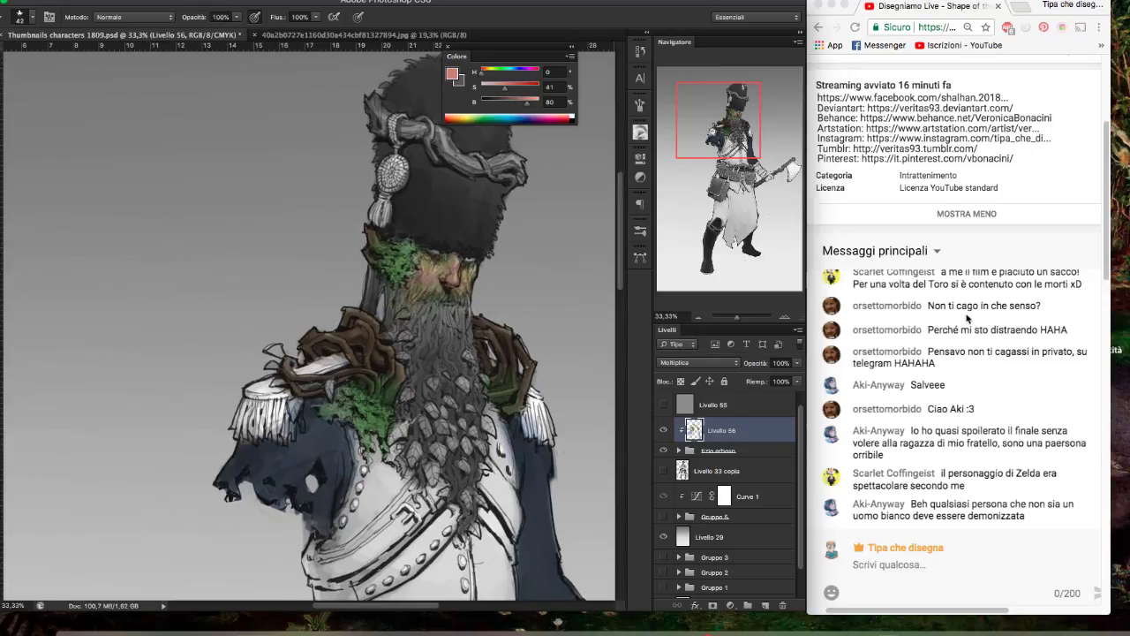
- Scroll the YouTube live page to show the stream description and live chat
scroll(969, 320, up, 2)
scroll(963, 273, up, 3)
scroll(949, 144, up, 2)
scroll(949, 144, up, 3)
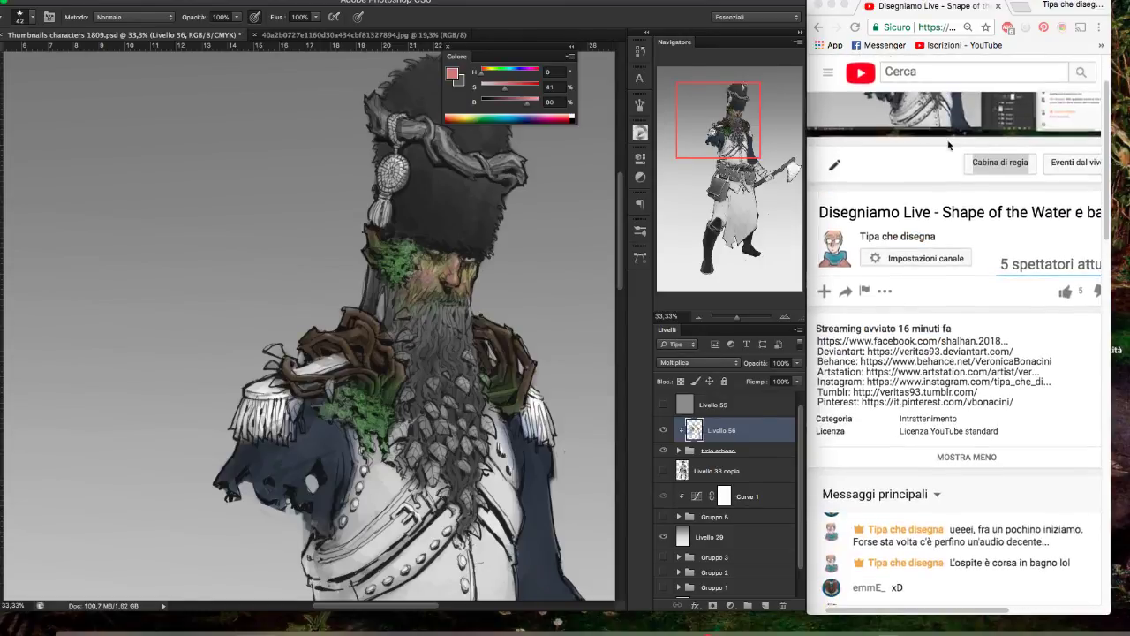
scroll(961, 295, down, 3)
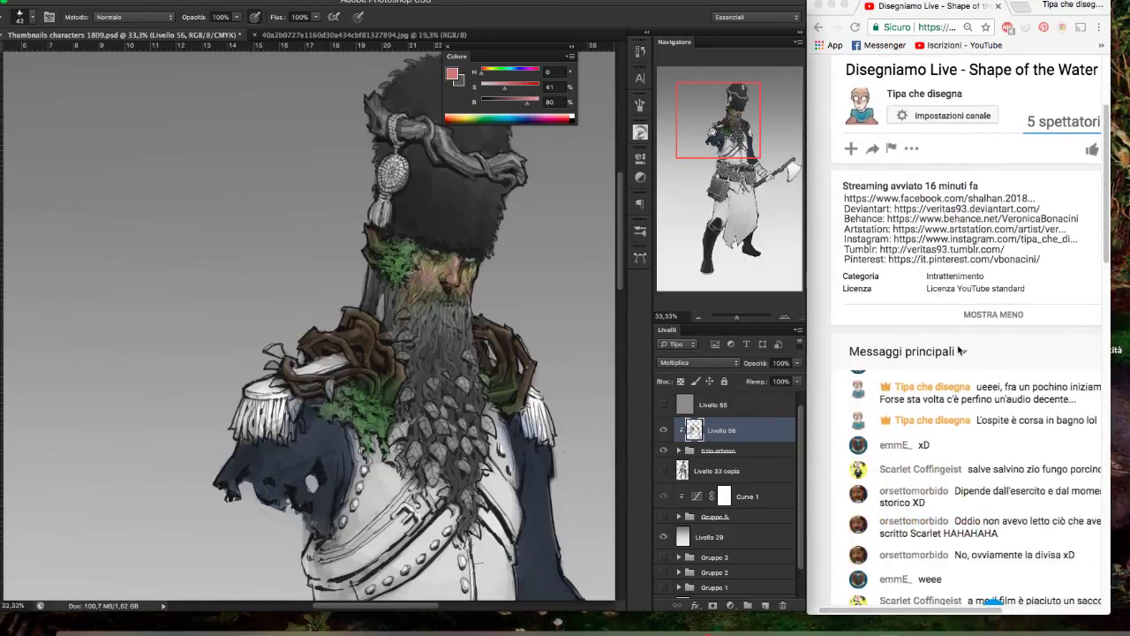
scroll(895, 475, down, 5)
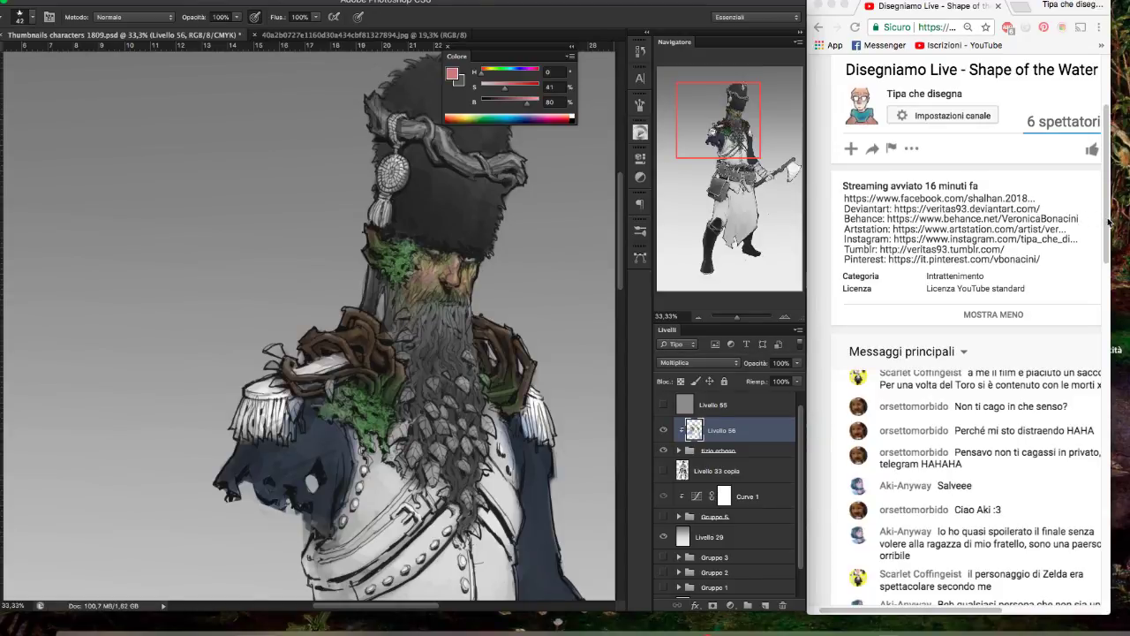
- Select text in the stream description, scroll sideways, then return to Photoshop
drag(1105, 240, 1109, 263)
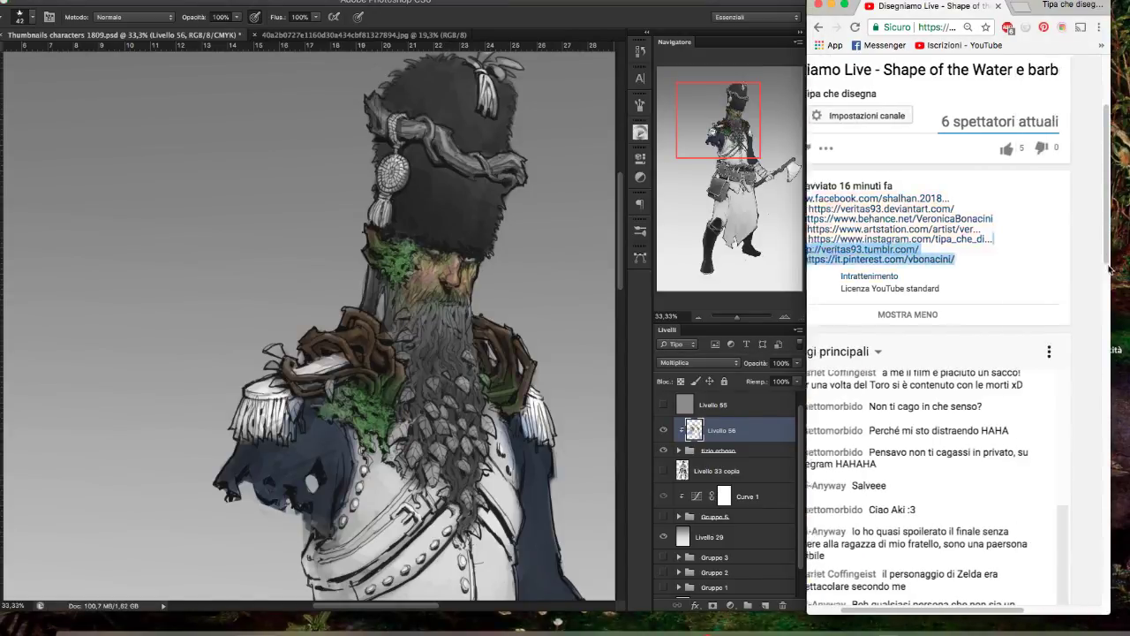
scroll(871, 328, left, 5)
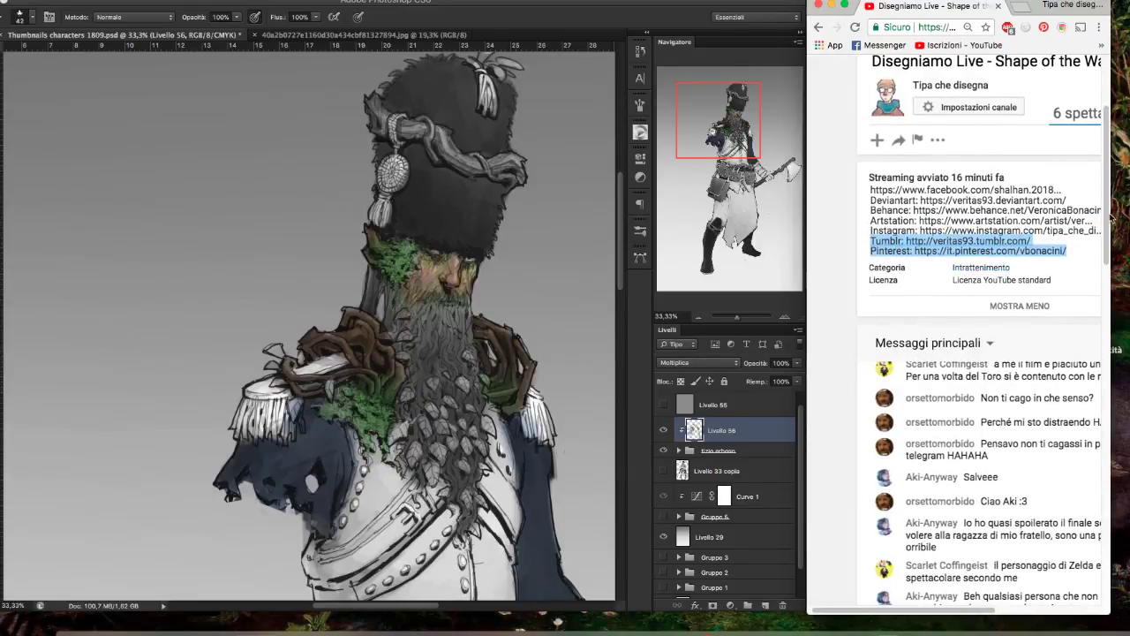
click(1109, 218)
drag(1109, 218, 1108, 231)
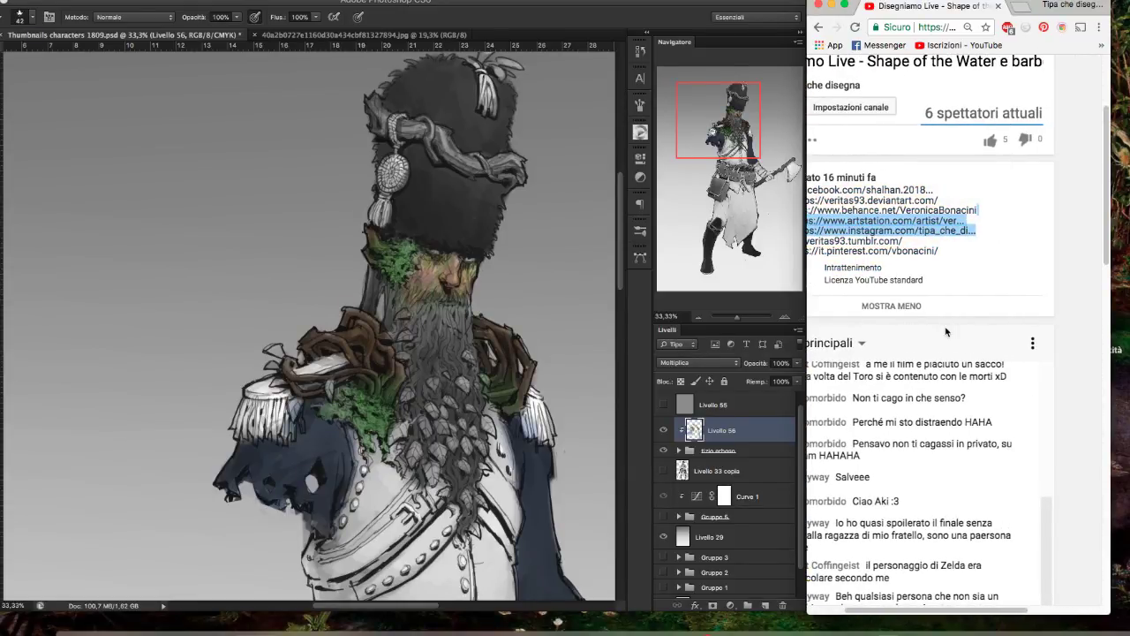
scroll(937, 343, right, 5)
scroll(932, 350, right, 3)
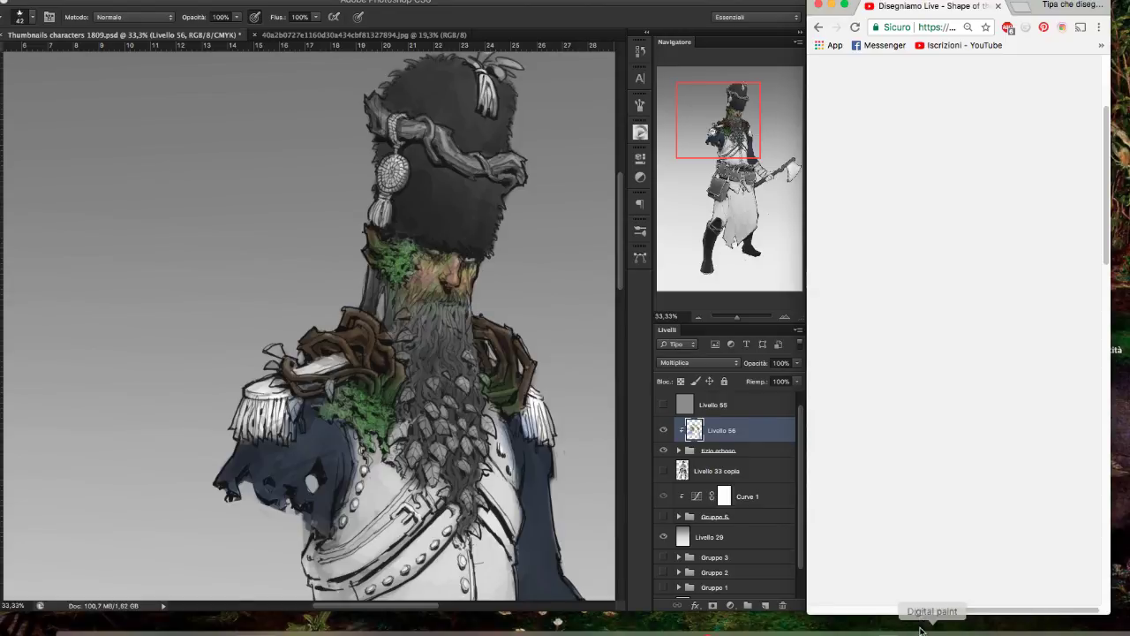
scroll(863, 323, left, 8)
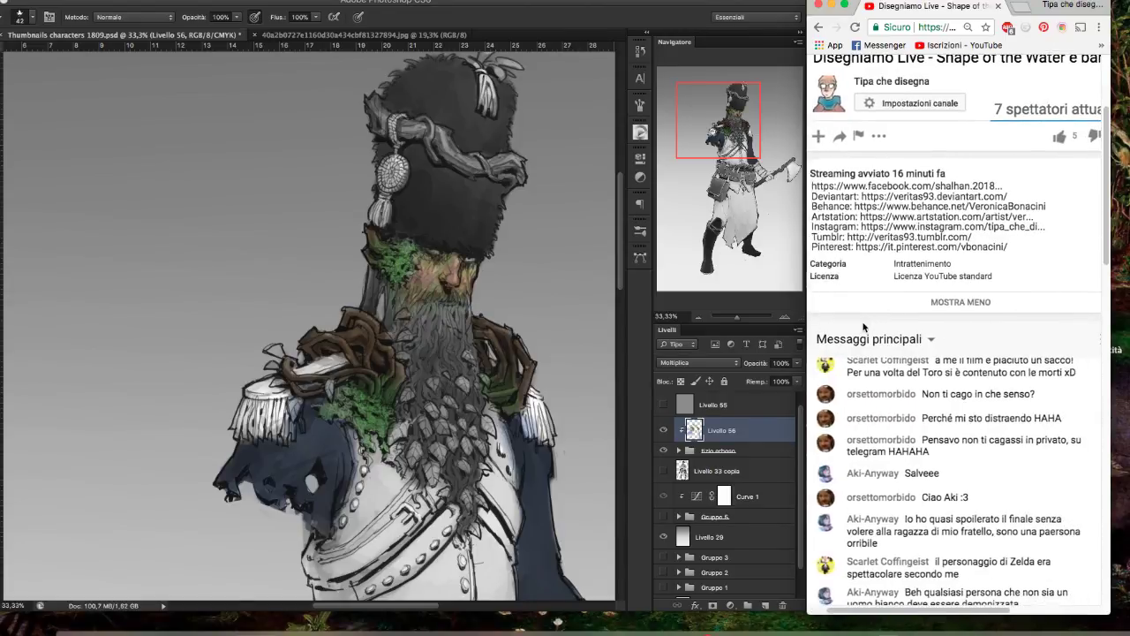
click(478, 224)
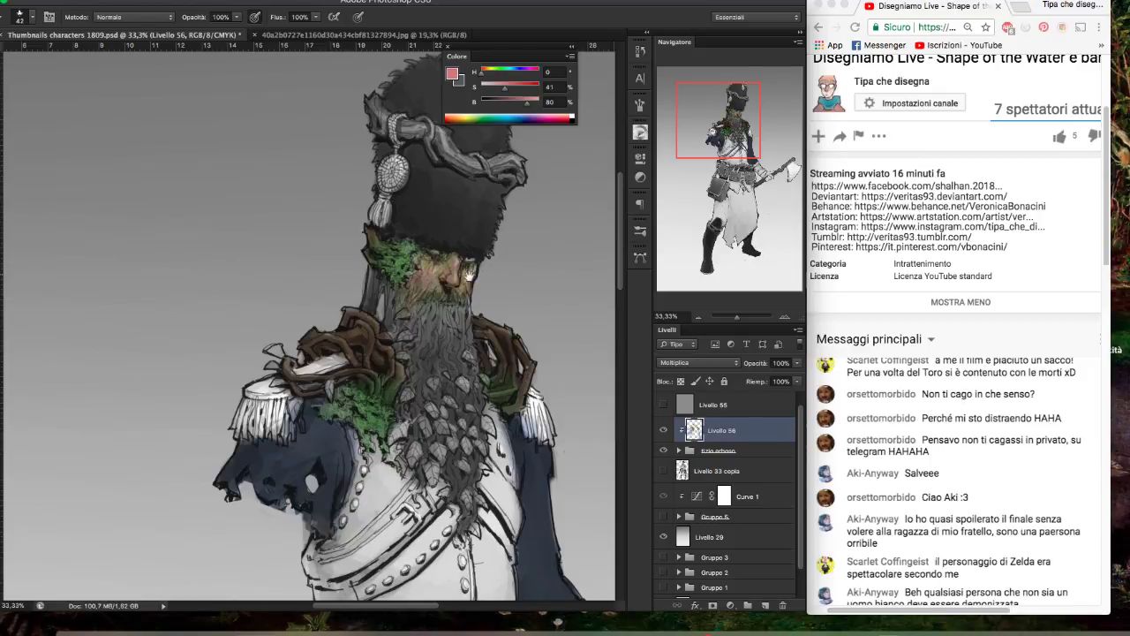
- Brush reddish hair strokes from the top of the beard to its lower end, darkening the neck's left edge
mouse_move(389, 291)
mouse_down()
mouse_move(406, 335)
mouse_move(457, 317)
mouse_move(455, 341)
mouse_move(420, 369)
mouse_move(436, 394)
mouse_up()
drag(456, 354, 471, 394)
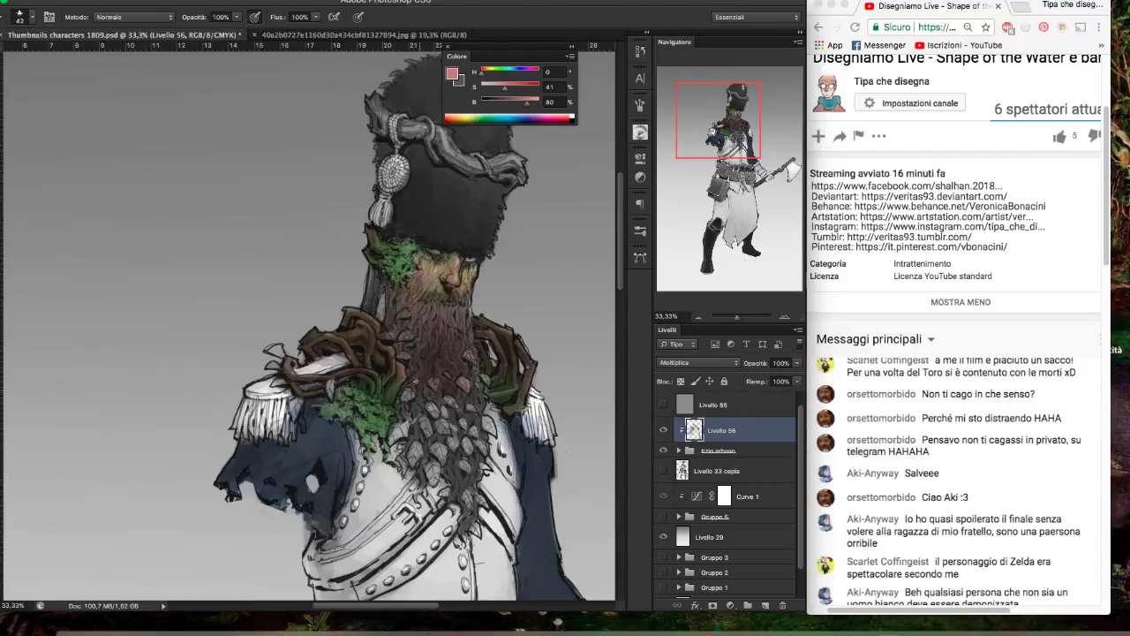
drag(431, 404, 463, 446)
mouse_move(465, 399)
mouse_down()
mouse_move(481, 438)
mouse_move(447, 468)
mouse_up()
drag(416, 428, 423, 463)
mouse_move(457, 455)
mouse_down()
mouse_move(473, 472)
mouse_move(461, 510)
mouse_up()
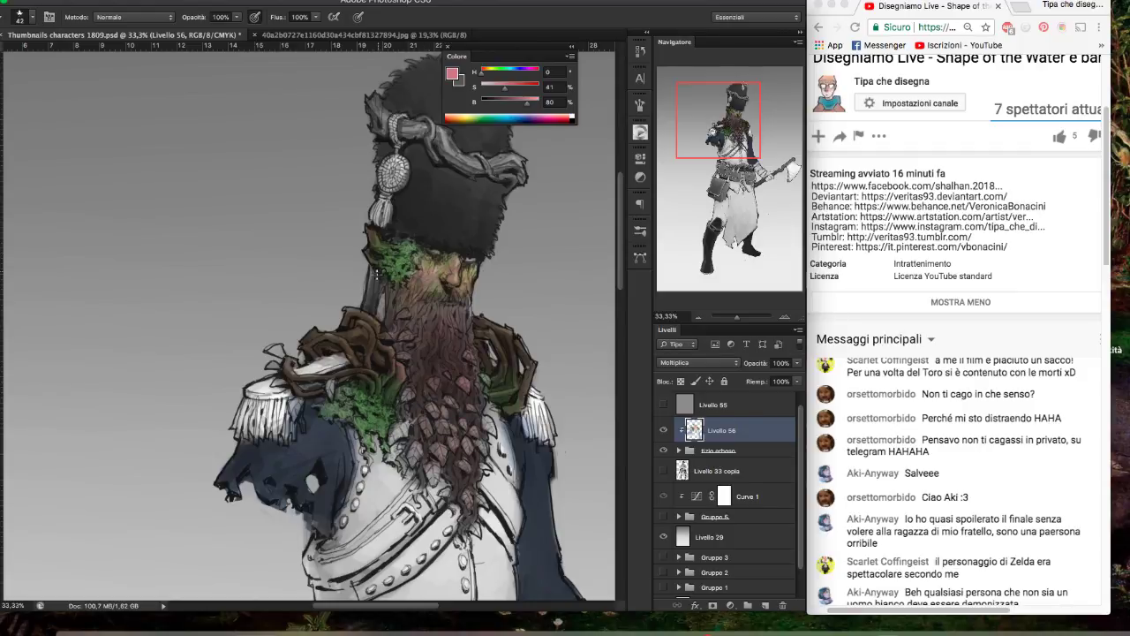
drag(375, 270, 374, 302)
- Select the beard with a Polygonal Lasso outline from the neck around its bottom
key(l)
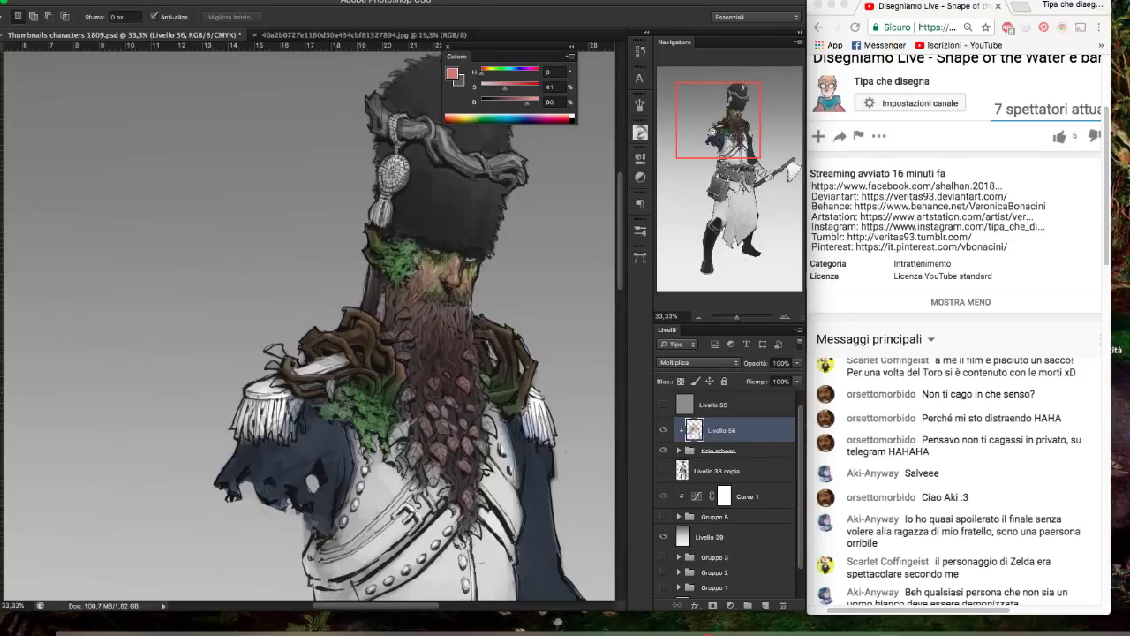
click(364, 265)
click(414, 295)
click(493, 300)
click(477, 348)
click(505, 512)
click(506, 556)
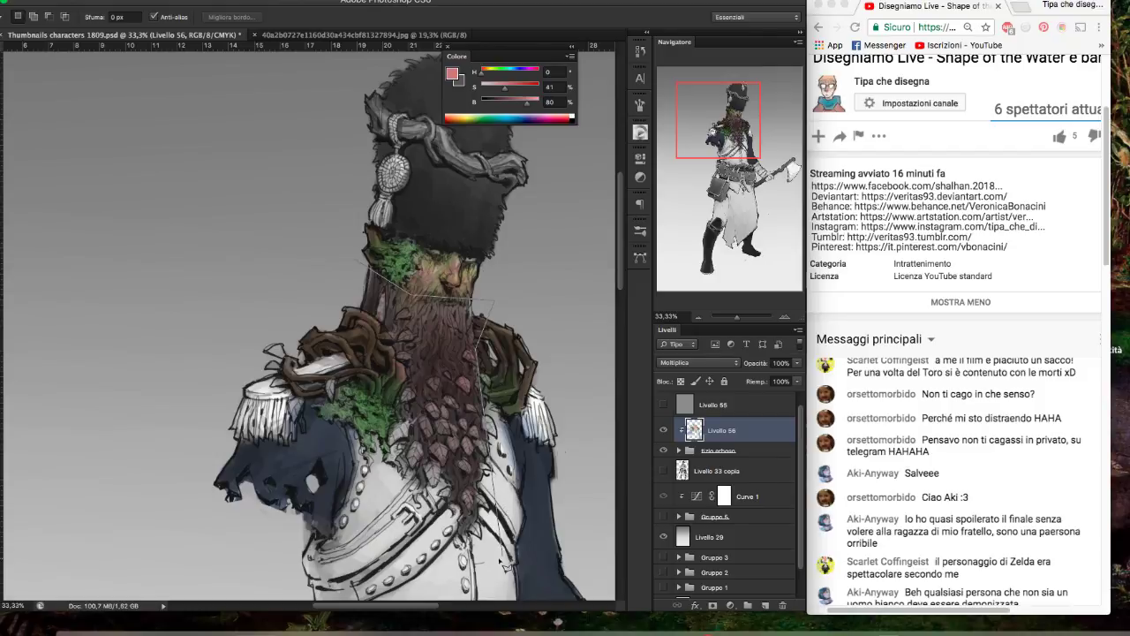
click(414, 551)
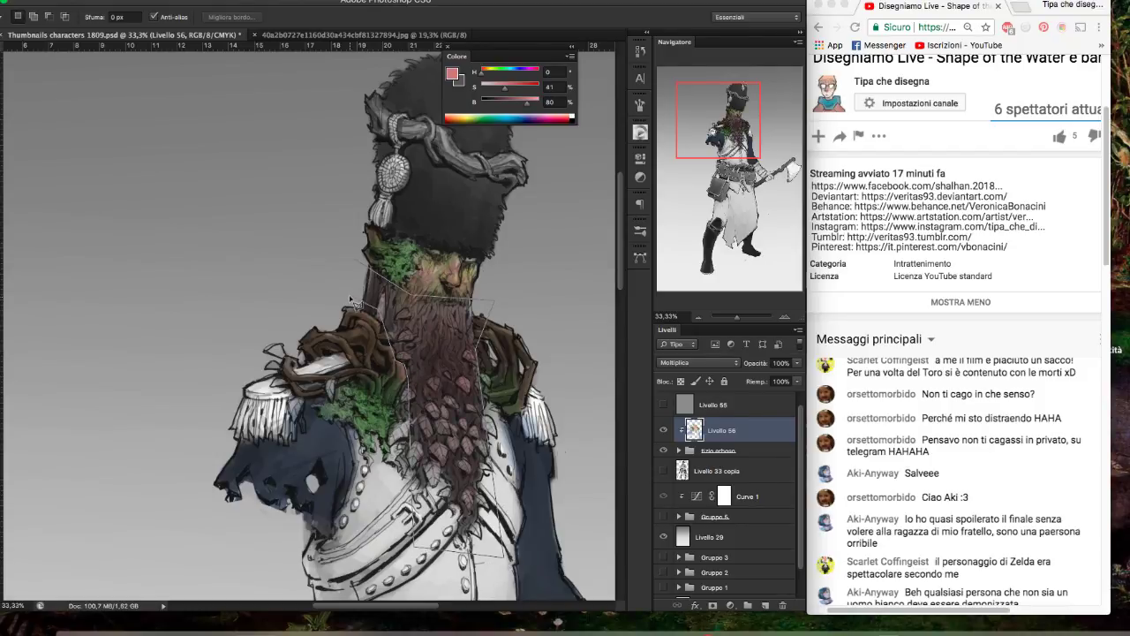
click(354, 261)
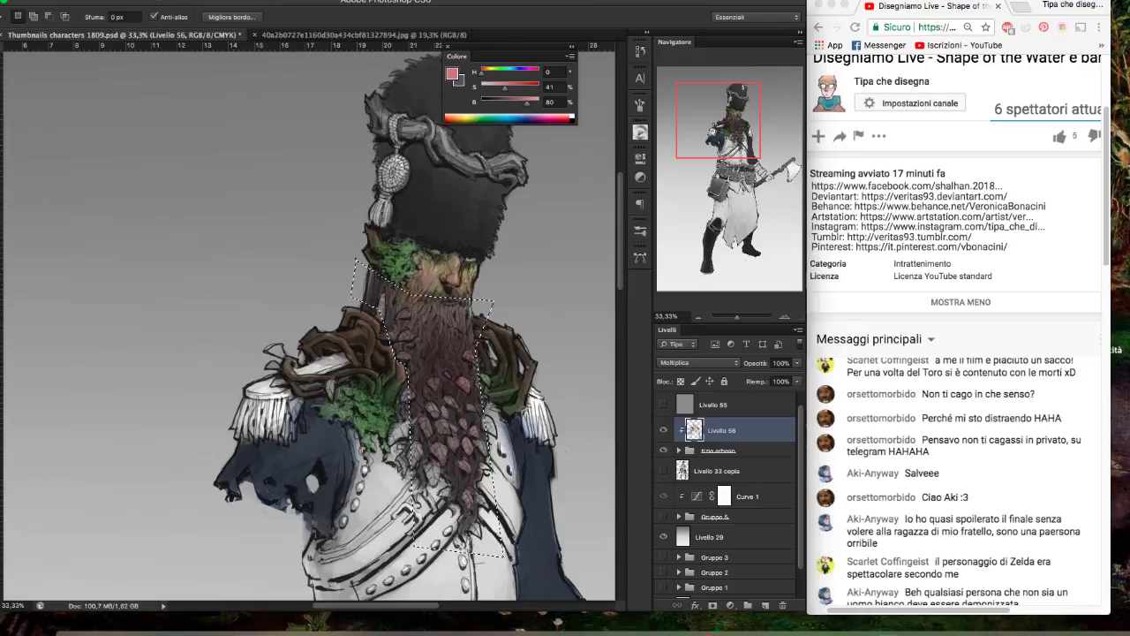
- Shift the beard's hue to about +9 in Hue/Saturation
click(161, 2)
mouse_move(171, 24)
click(382, 102)
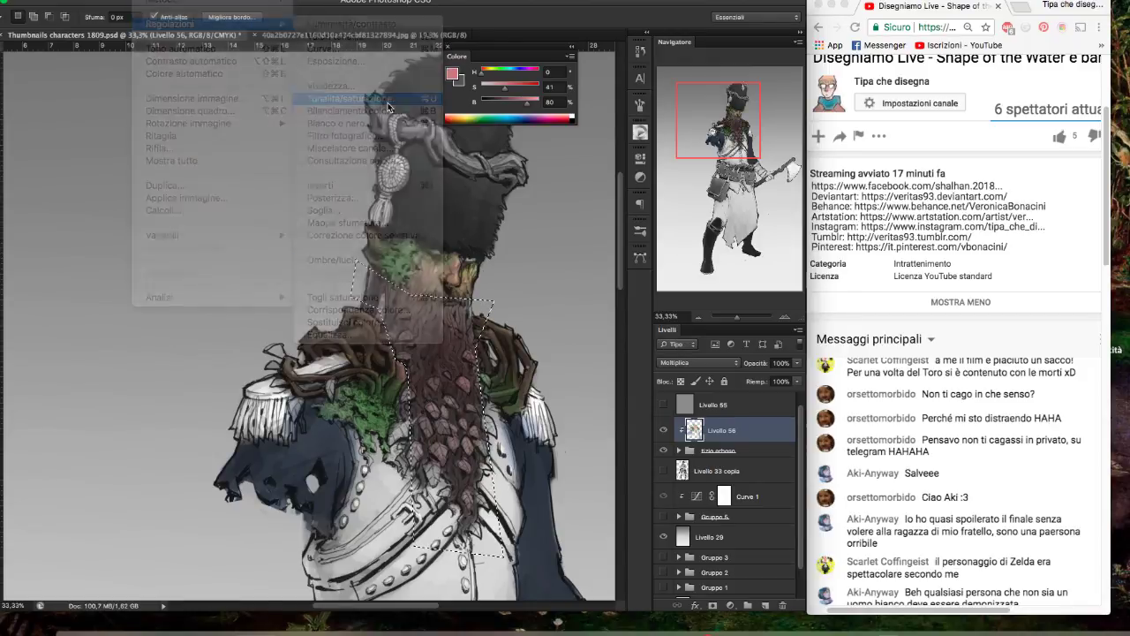
drag(778, 190, 786, 191)
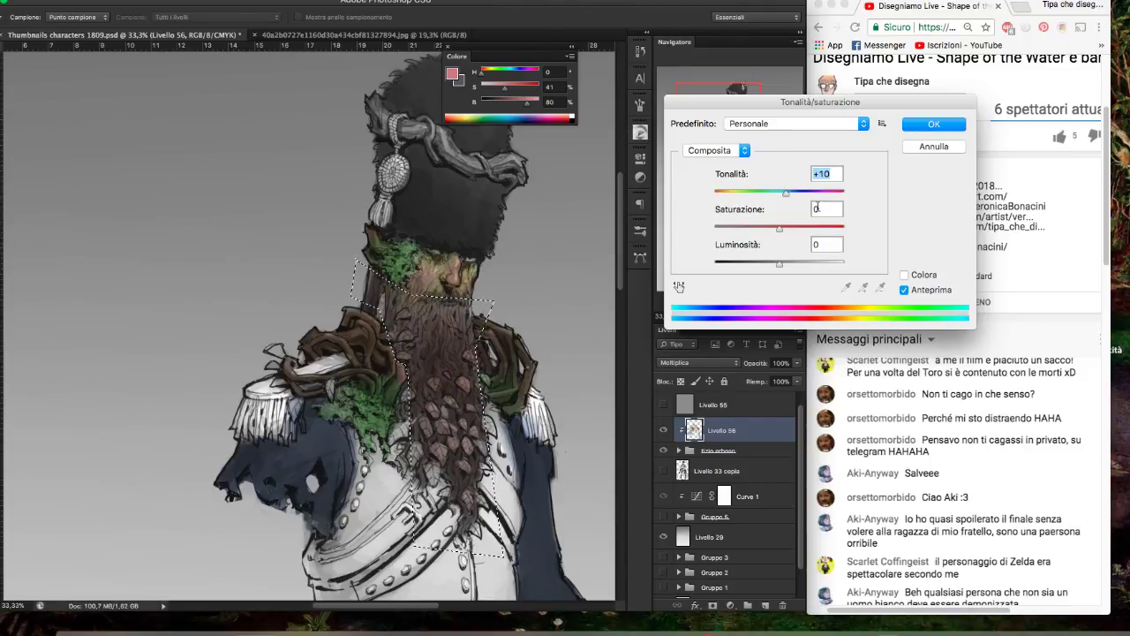
mouse_move(785, 193)
mouse_down()
mouse_move(772, 196)
mouse_move(783, 196)
mouse_up()
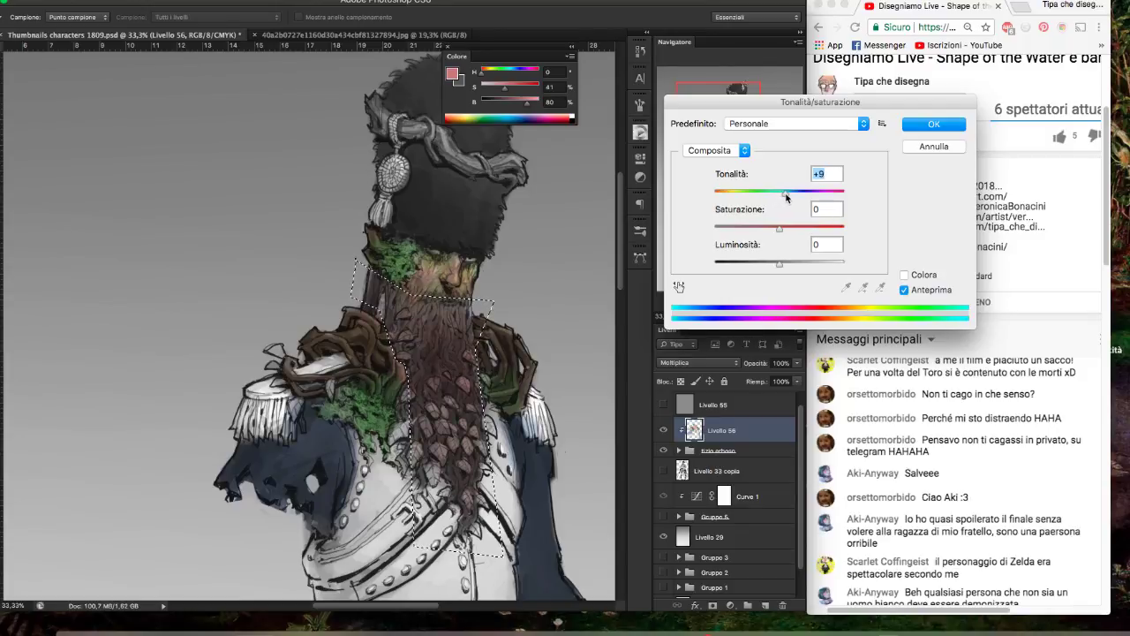
- Apply the beard's hue shift, deselect, and pick a yellow-green painting colour
click(920, 128)
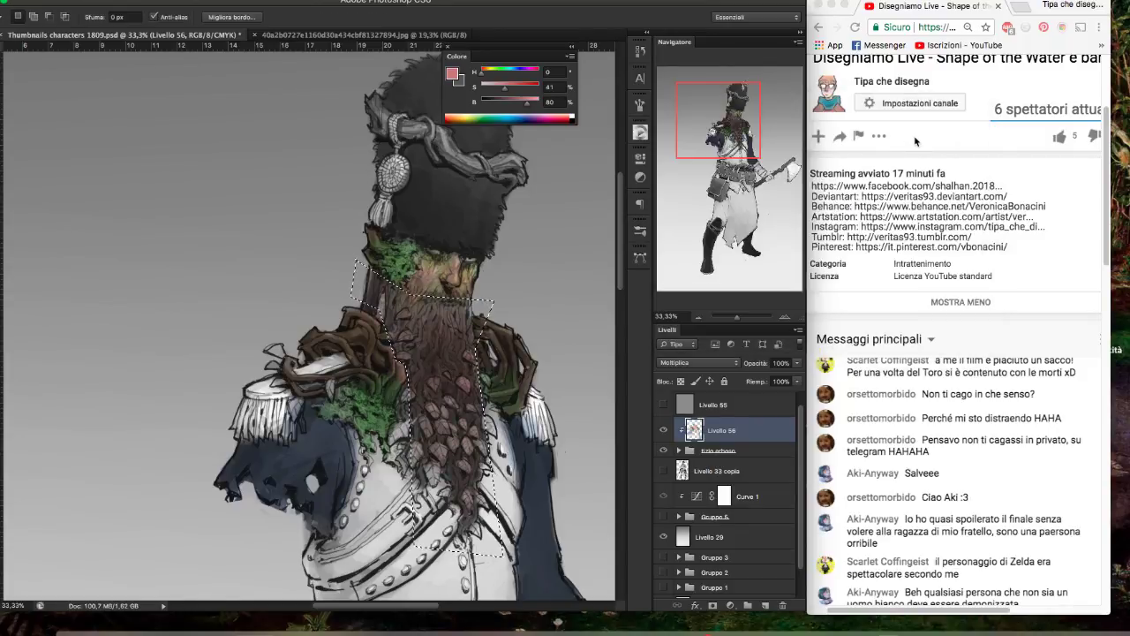
key(ctrl+d)
drag(484, 69, 493, 85)
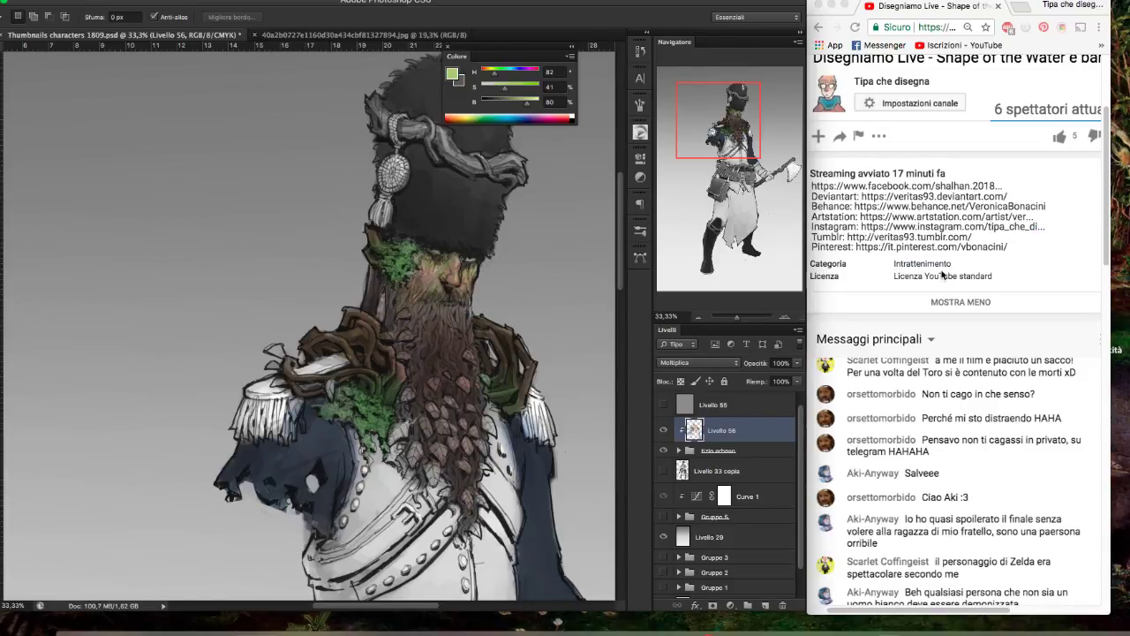
scroll(954, 303, down, 2)
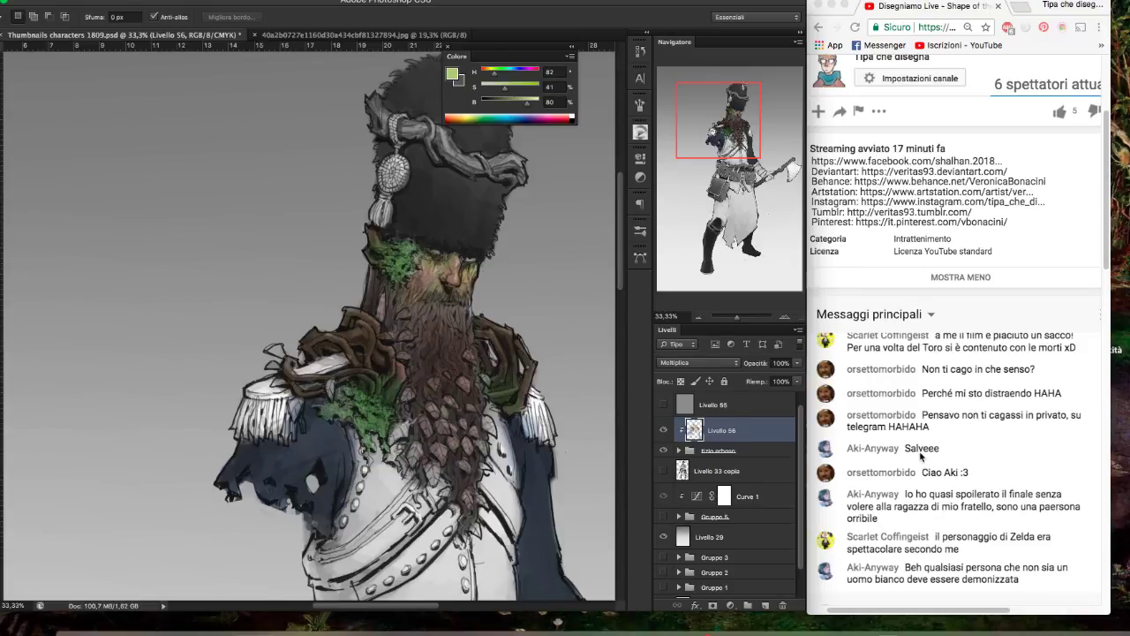
drag(494, 72, 496, 75)
drag(495, 74, 511, 87)
- With the Brush, sample the face's skin and adjust it to dark reddish brown (H 20, S 60, B 30)
key(b)
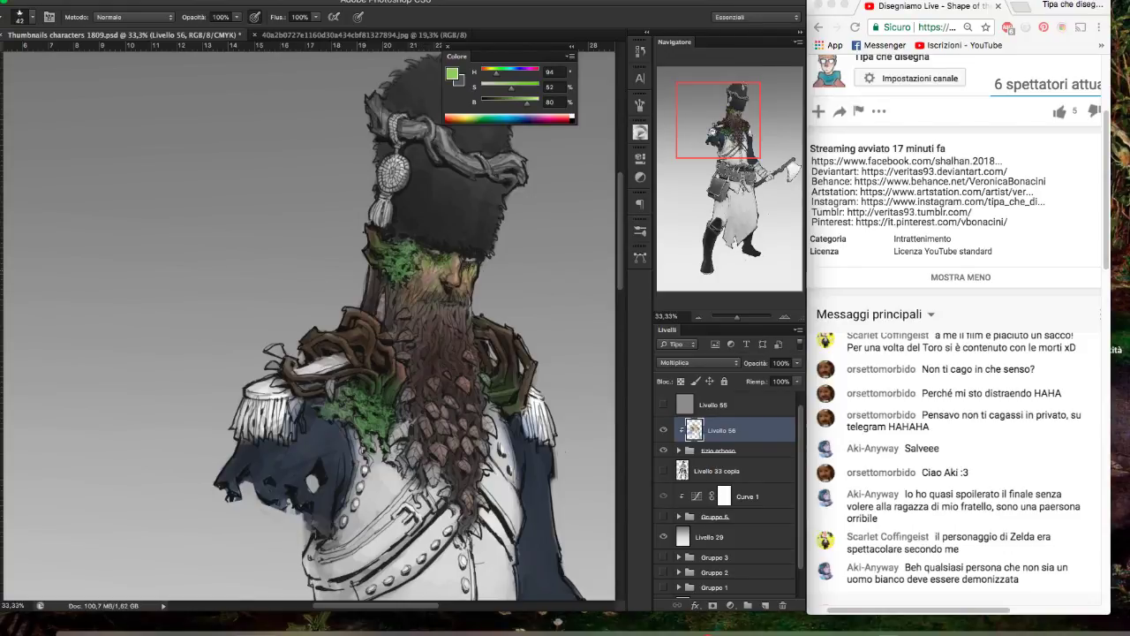
alt+click(441, 267)
mouse_move(496, 87)
mouse_down()
mouse_move(524, 107)
mouse_move(505, 89)
mouse_up()
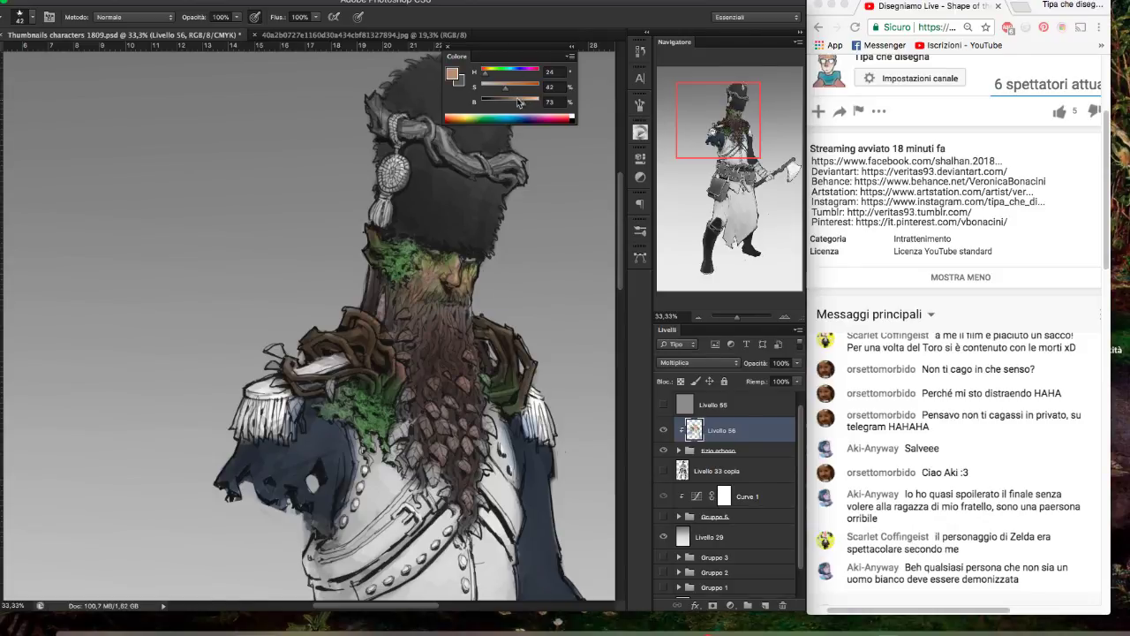
drag(485, 74, 487, 74)
click(484, 75)
mouse_move(521, 104)
mouse_down()
mouse_move(487, 75)
mouse_move(512, 104)
mouse_move(502, 106)
mouse_move(486, 75)
mouse_move(508, 101)
mouse_move(517, 84)
mouse_move(502, 105)
mouse_up()
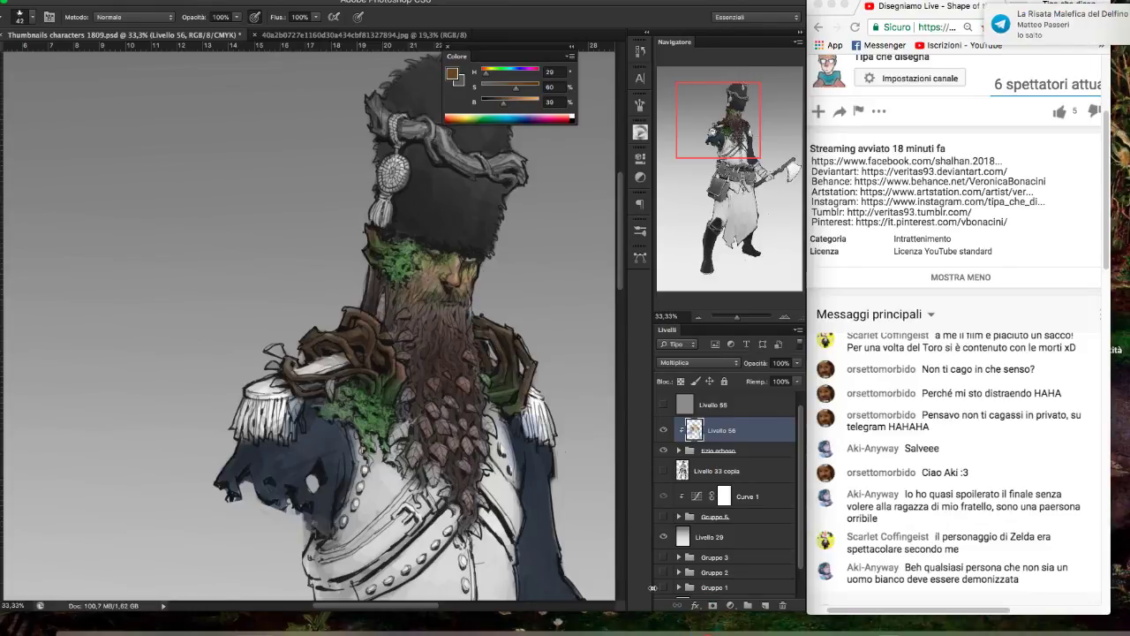
- Quit a background app from its right-click menu
right_click(706, 618)
click(706, 609)
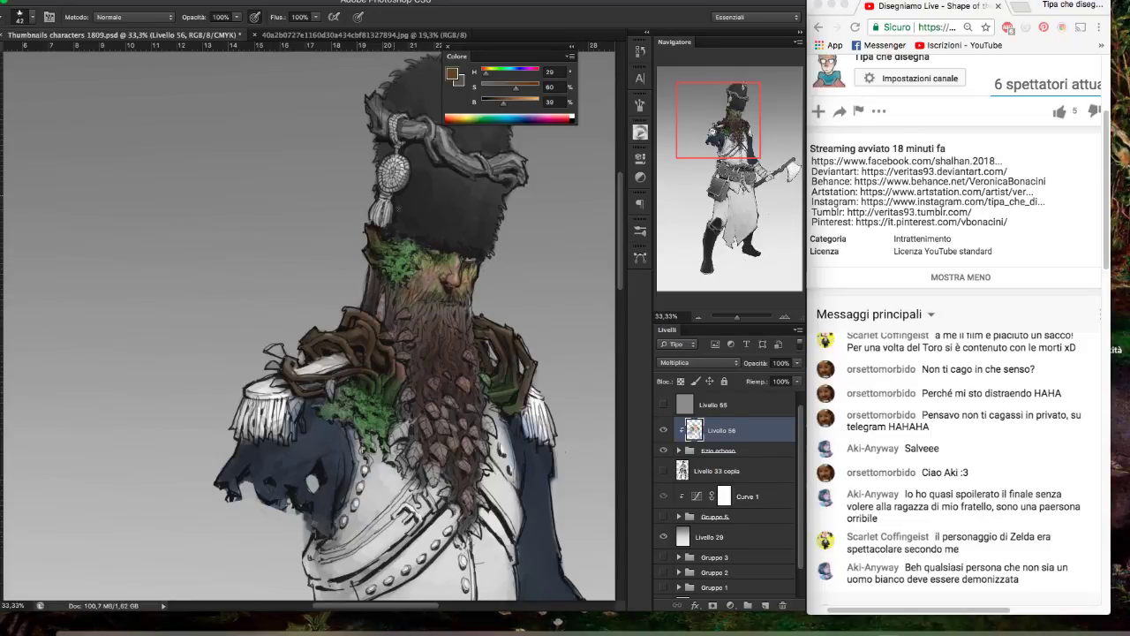
scroll(451, 203, down, 1)
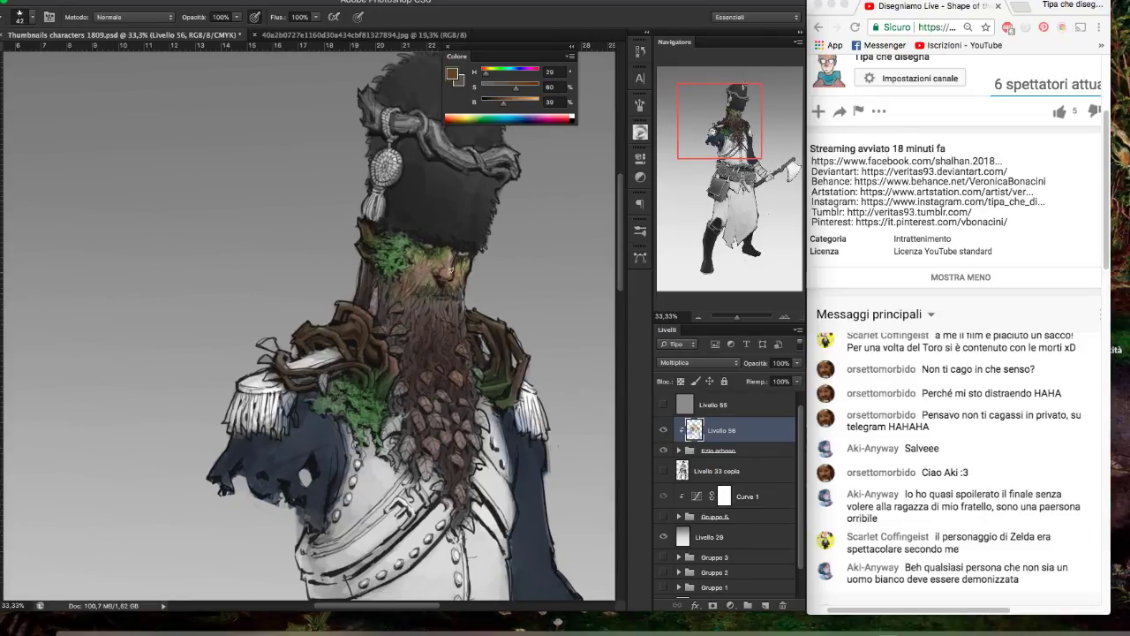
- Sample the moss green and raise it to a soft green (H 115, S 36, B 74)
alt+click(446, 250)
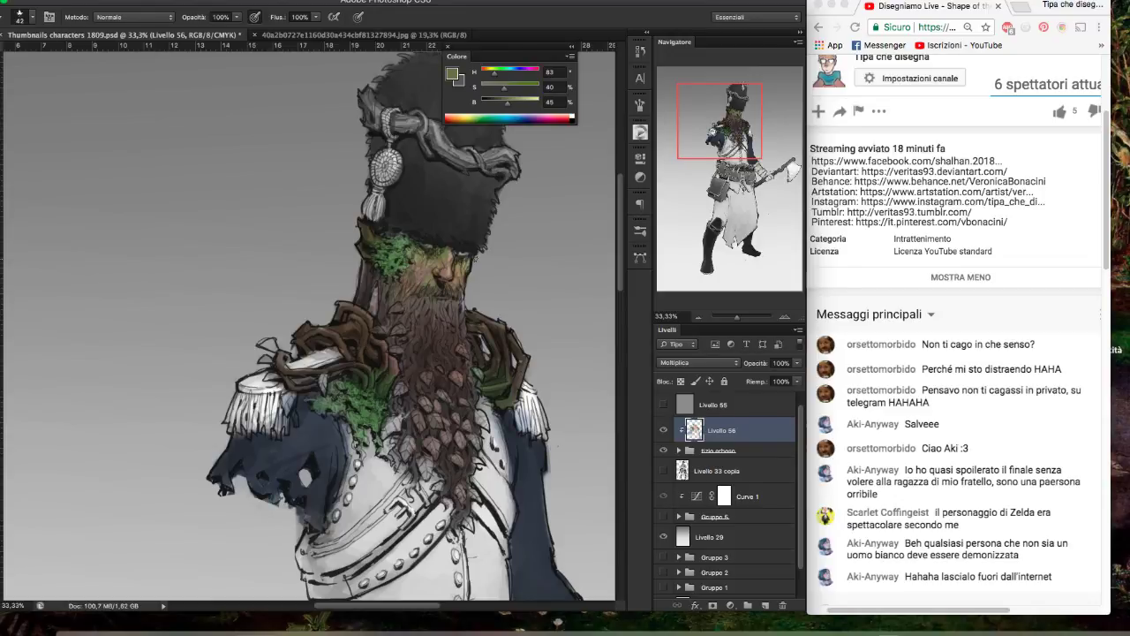
scroll(461, 264, down, 1)
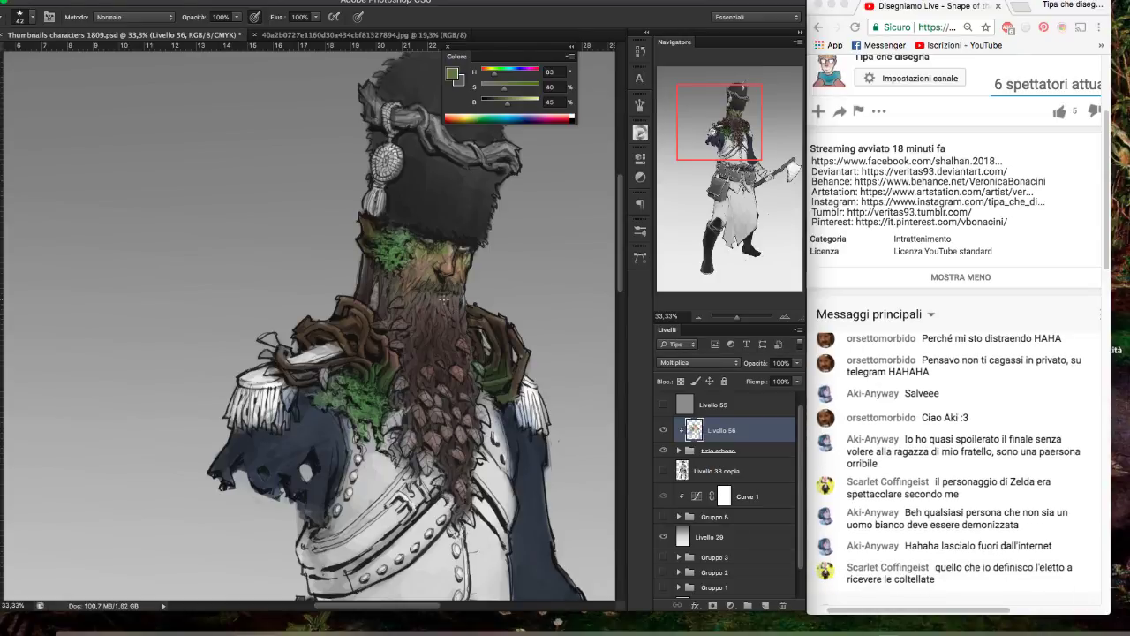
alt+click(404, 234)
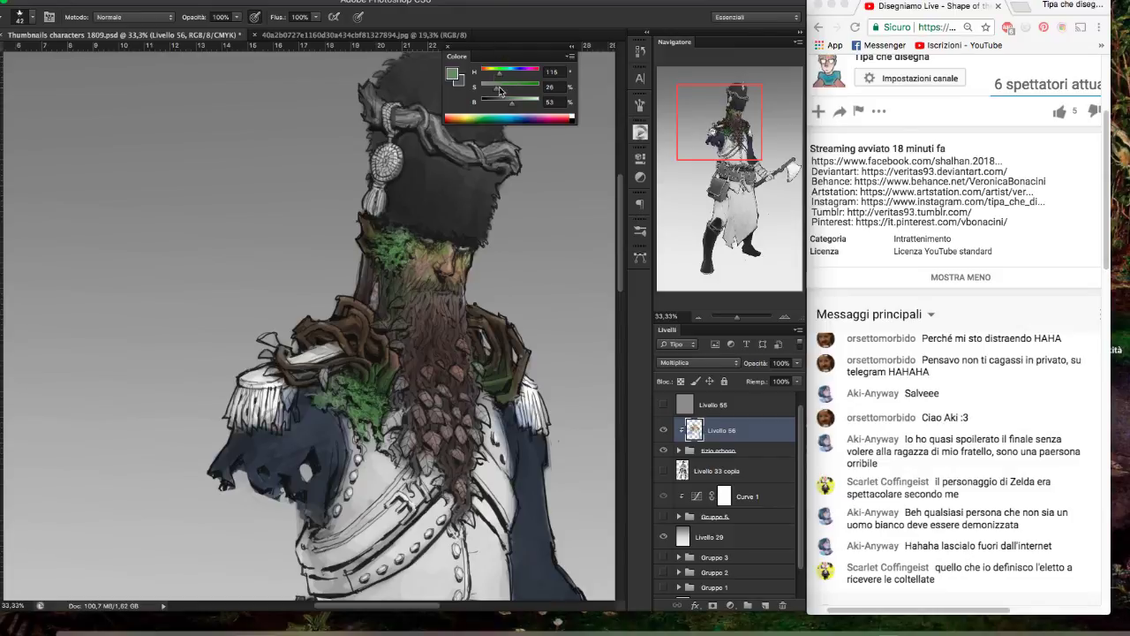
drag(497, 88, 532, 106)
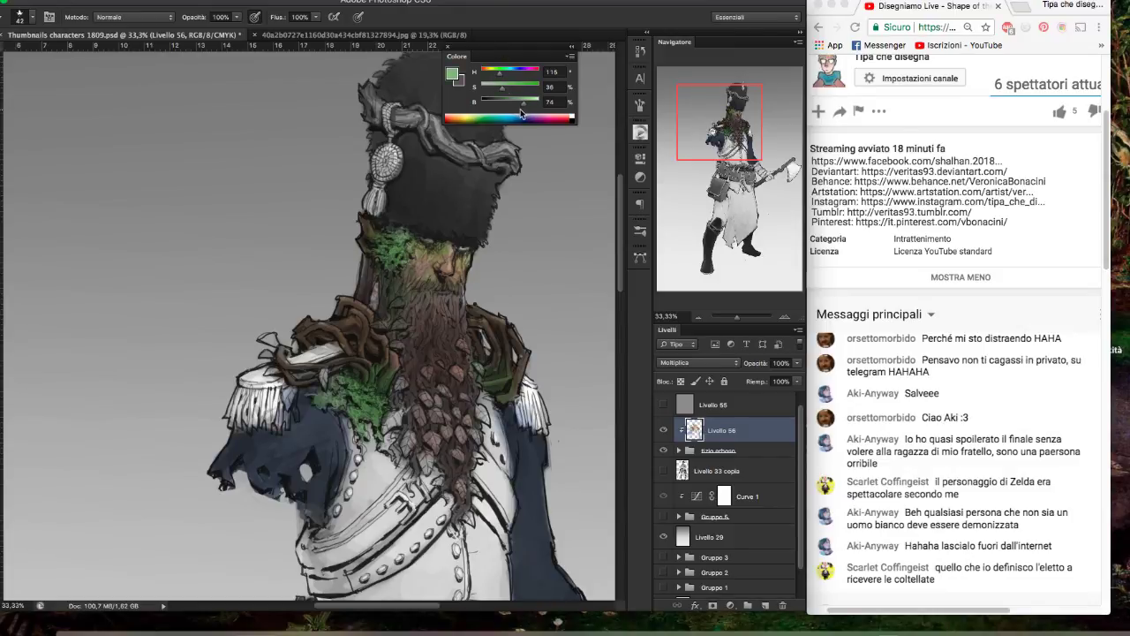
- Reduce the brush size to 27 px in the brush preset picker
click(33, 17)
drag(14, 57, 8, 56)
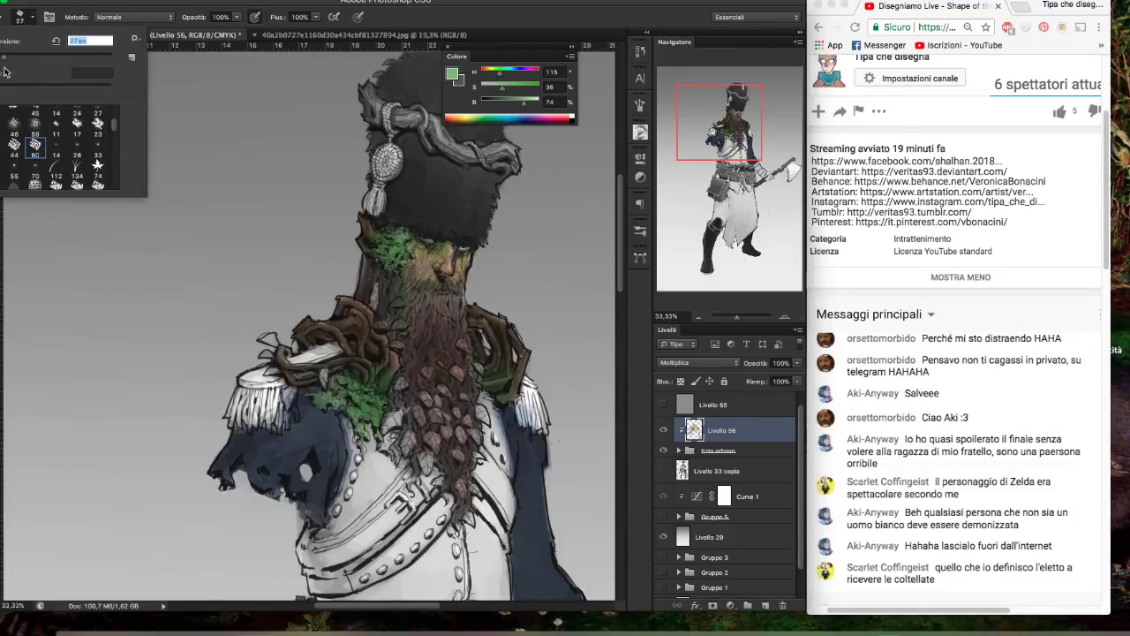
click(594, 208)
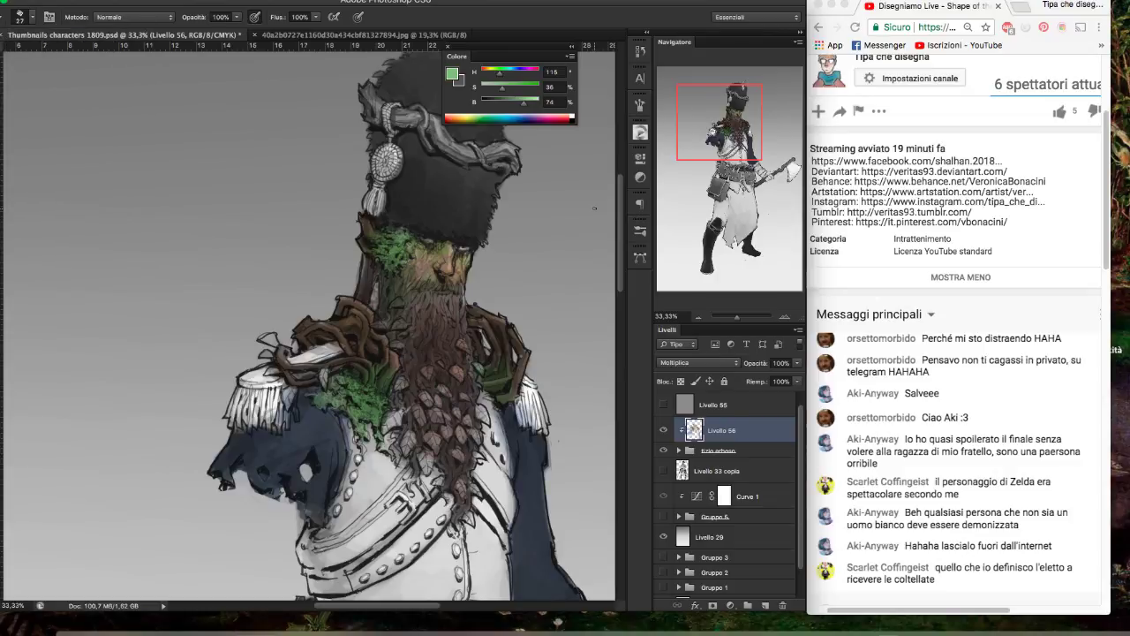
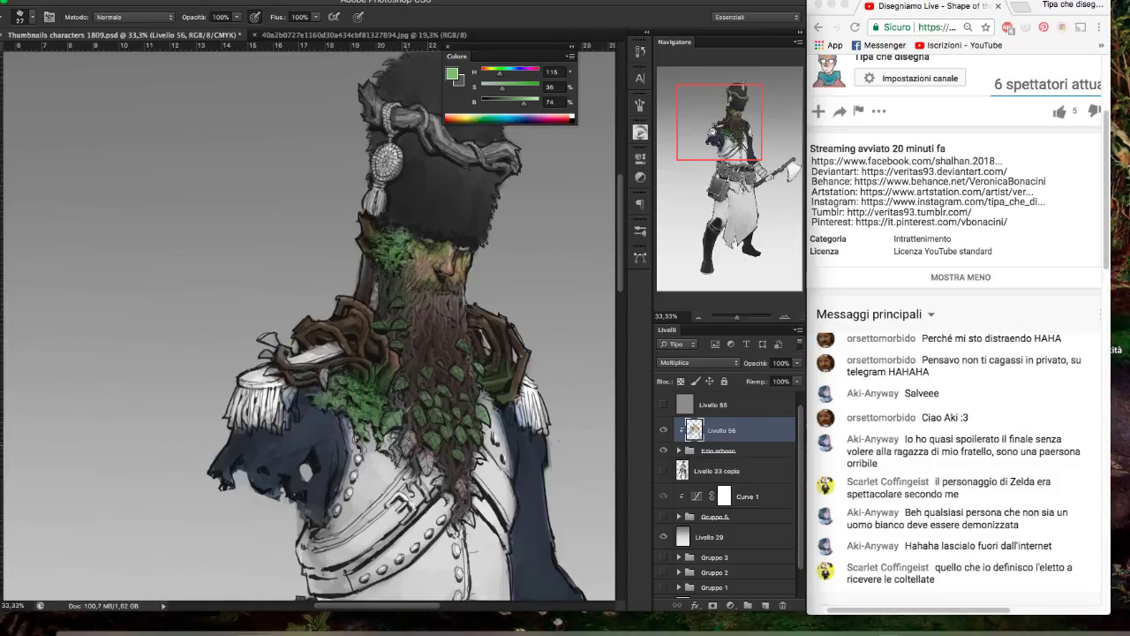
- Paint two dark strokes into the beard on Livello 56
mouse_move(408, 430)
mouse_down()
mouse_move(407, 453)
mouse_move(429, 460)
mouse_move(429, 477)
mouse_move(480, 494)
mouse_move(441, 486)
mouse_move(477, 524)
mouse_up()
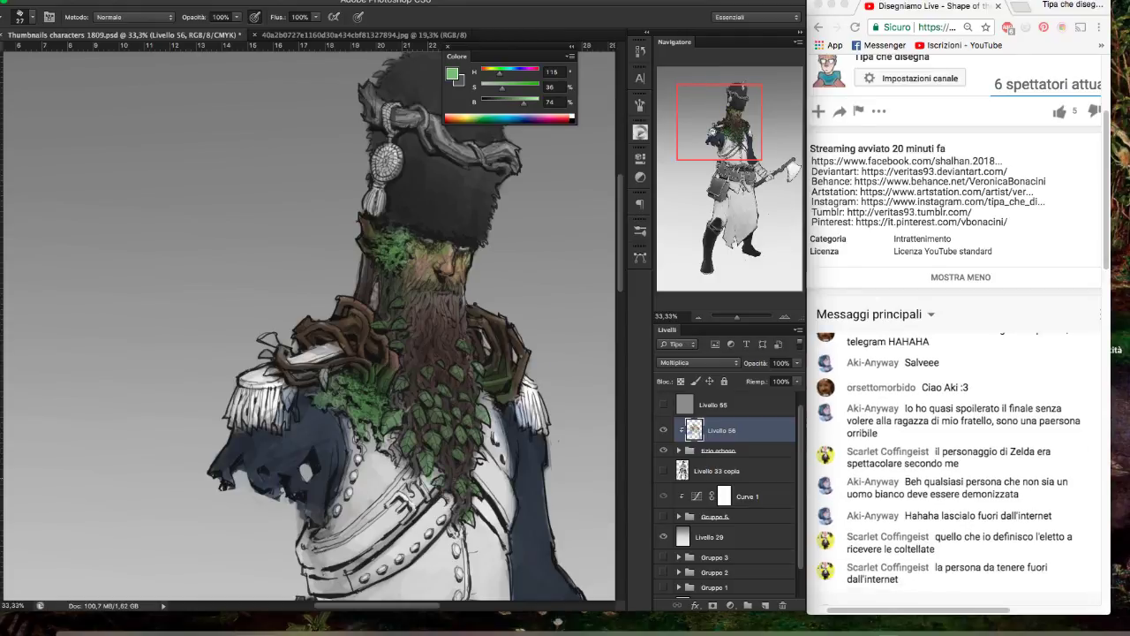
drag(444, 474, 448, 479)
drag(526, 245, 520, 241)
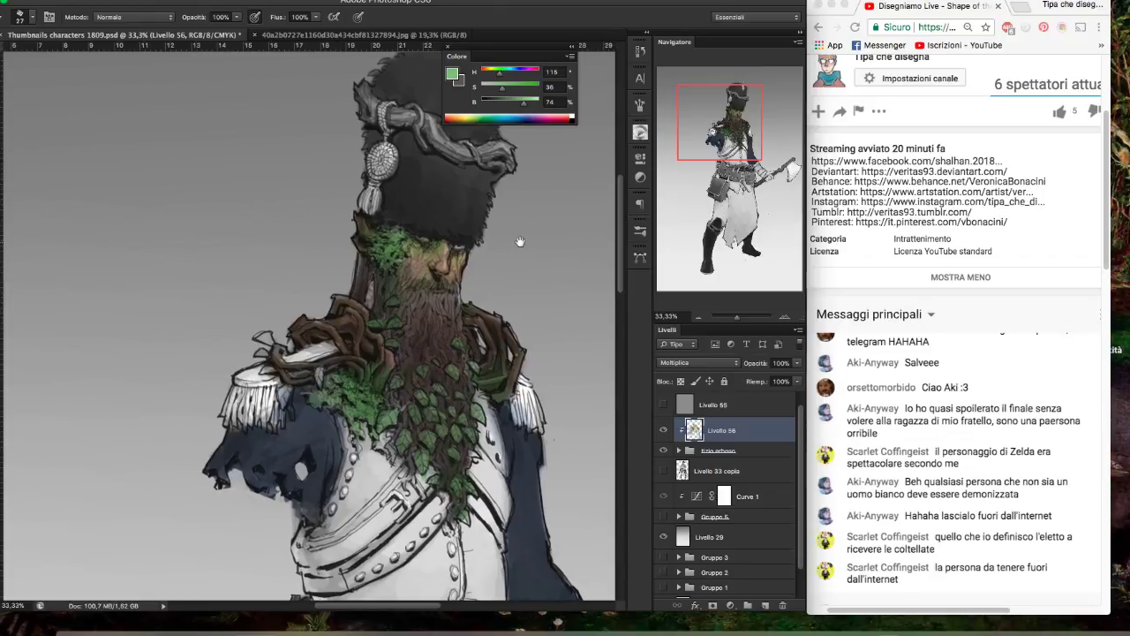
- Sample a dark brown and shade the bearskin hat's edge and the branch beside it
drag(536, 153, 531, 160)
drag(499, 70, 491, 73)
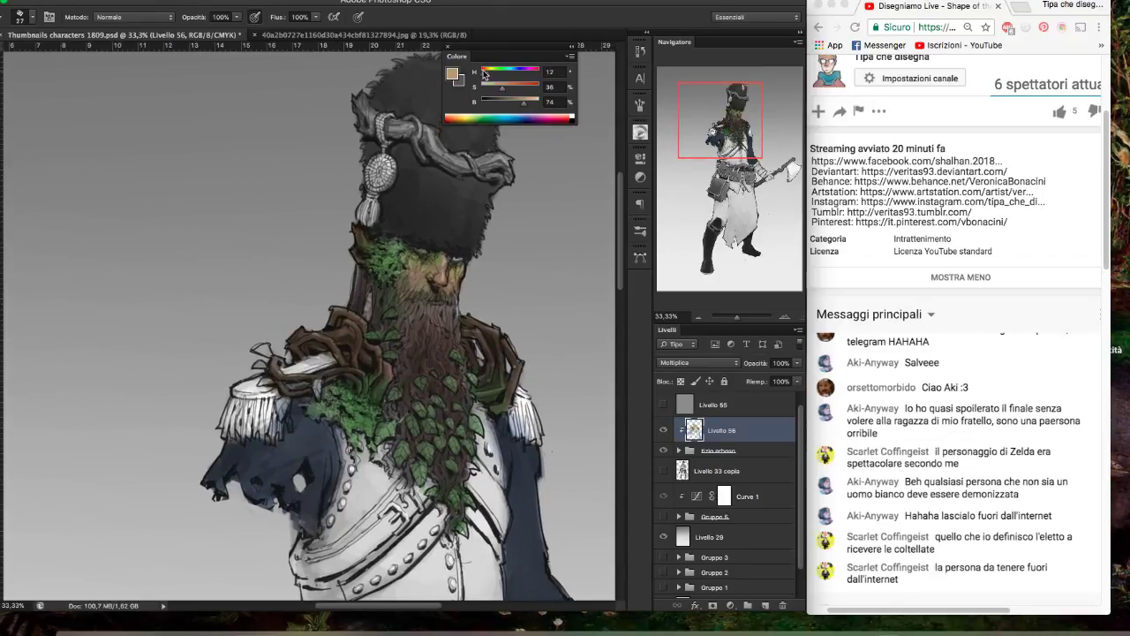
alt+click(352, 325)
drag(357, 104, 376, 113)
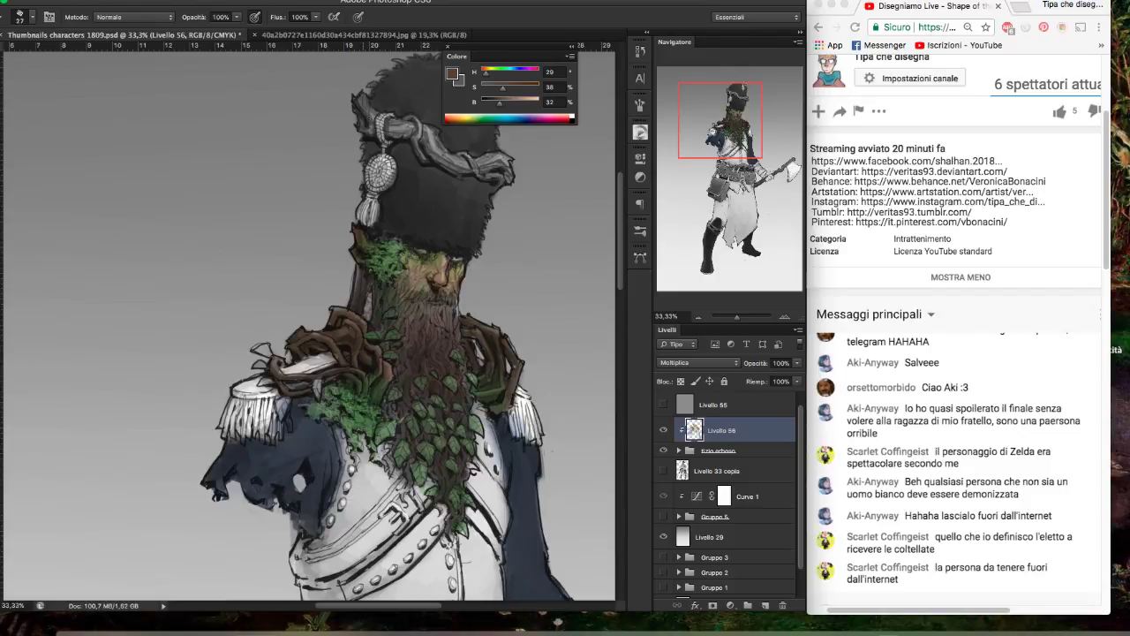
drag(503, 88, 515, 102)
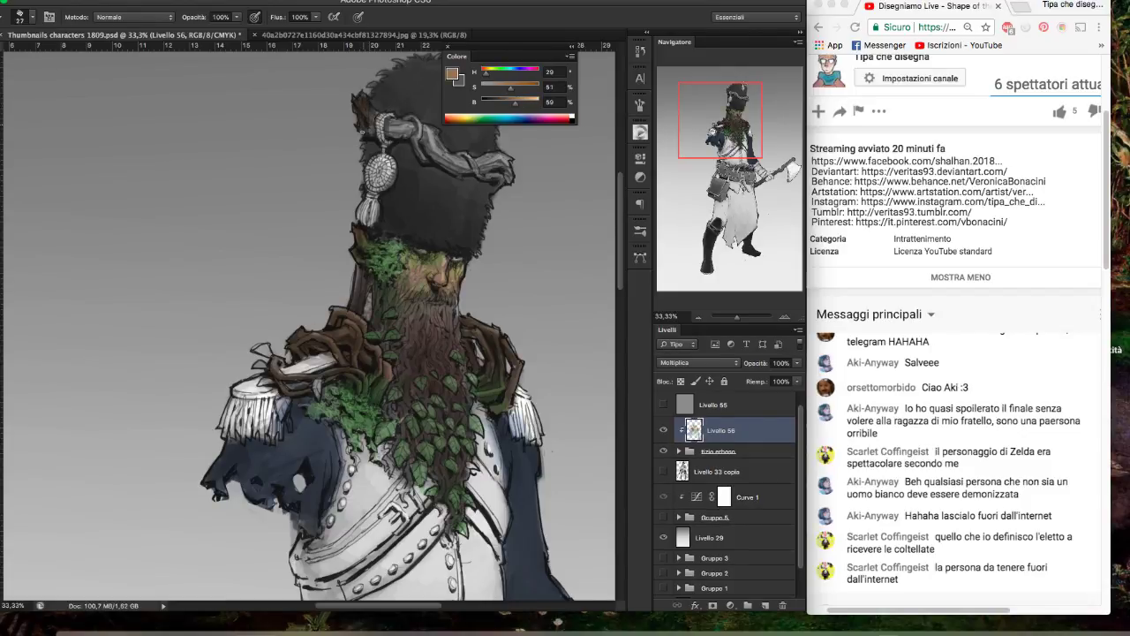
mouse_move(365, 124)
mouse_down()
mouse_move(405, 125)
mouse_move(426, 157)
mouse_move(434, 129)
mouse_move(434, 152)
mouse_move(452, 168)
mouse_move(462, 168)
mouse_move(438, 156)
mouse_move(512, 170)
mouse_move(480, 178)
mouse_move(495, 185)
mouse_move(510, 173)
mouse_up()
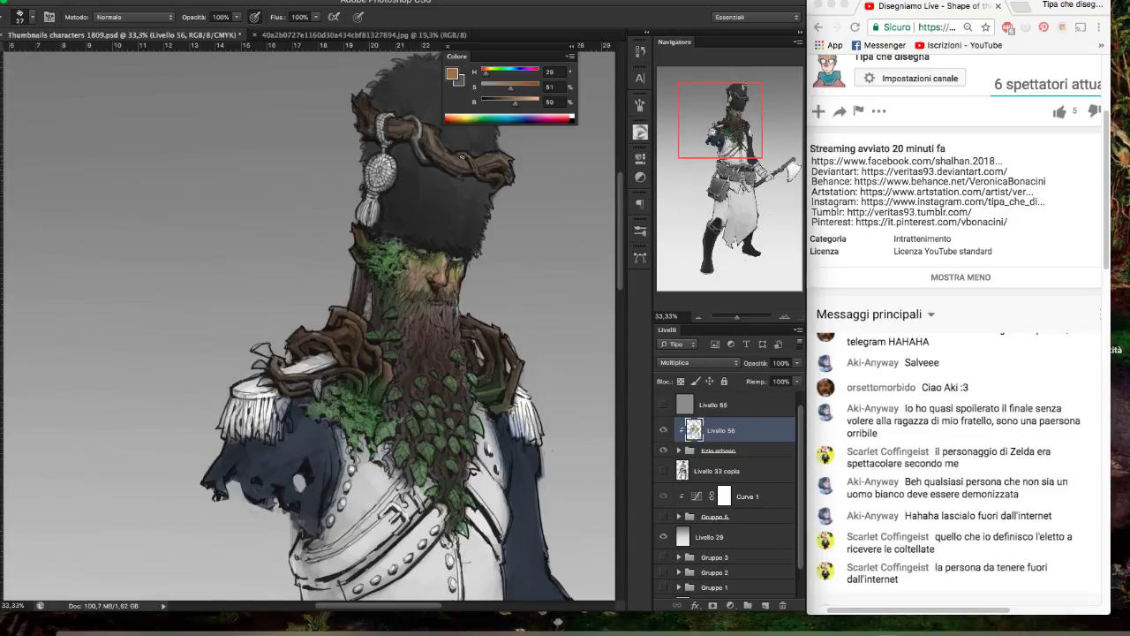
drag(411, 118, 424, 161)
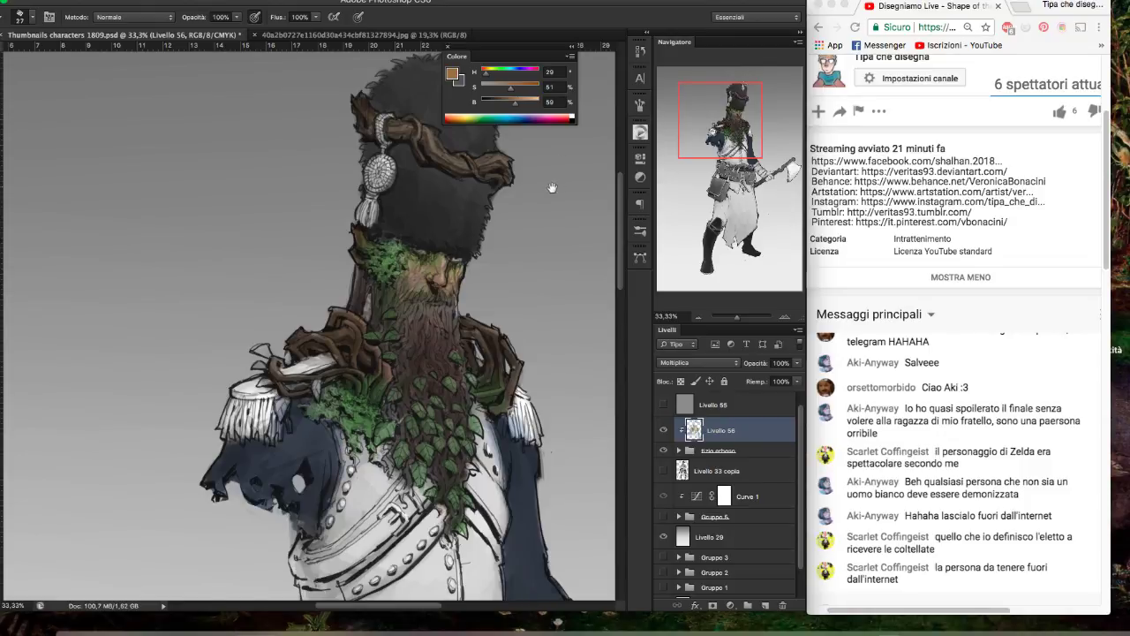
- Saturate the brown slightly, then change the paint colour to green (H 94, S 55, B 74)
drag(559, 186, 553, 186)
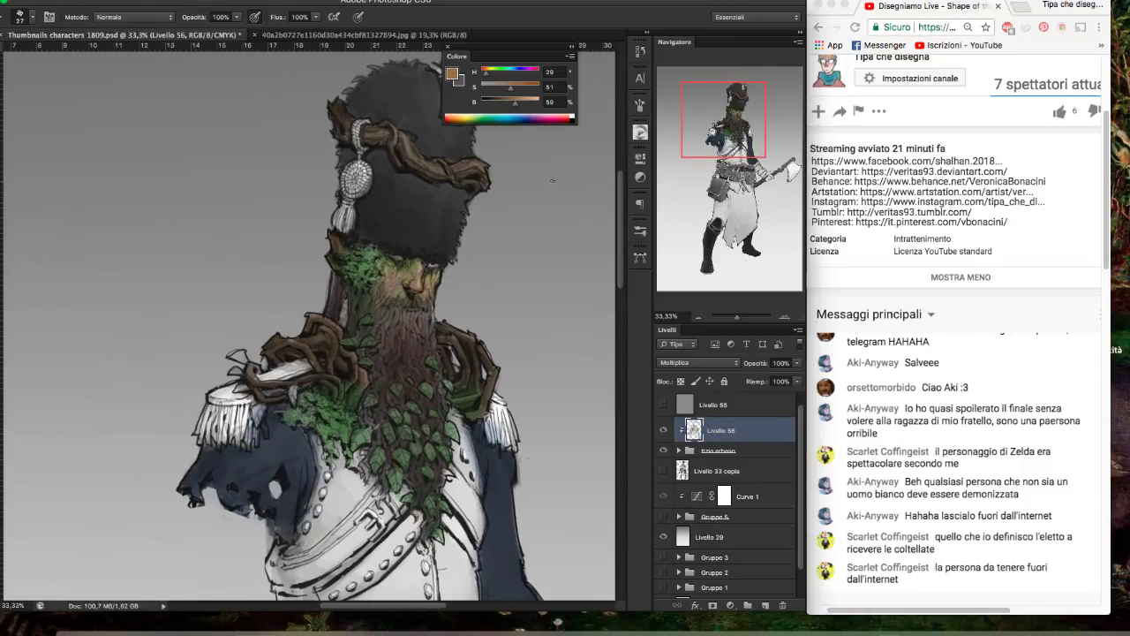
drag(510, 88, 527, 107)
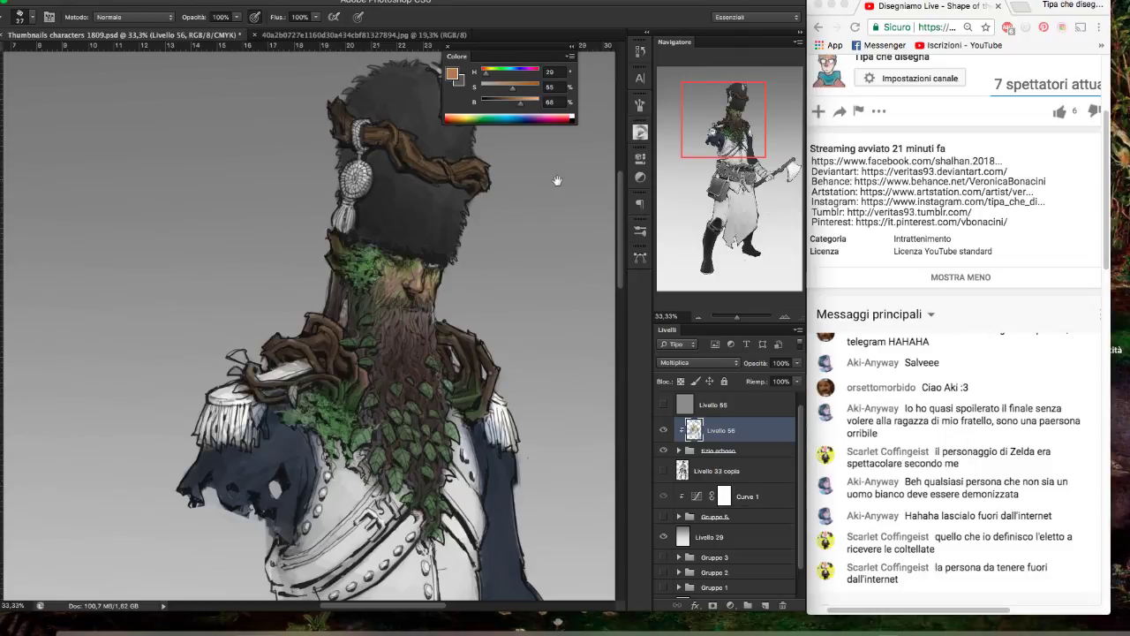
scroll(432, 248, up, 3)
scroll(432, 248, right, 3)
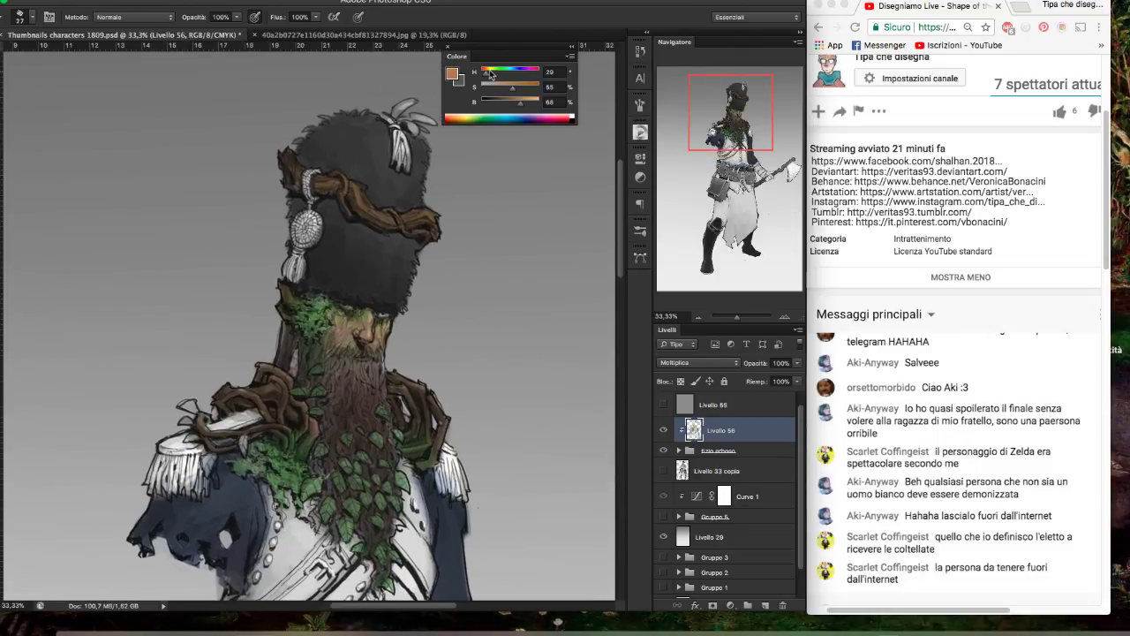
drag(486, 75, 522, 103)
- Pick a larger brush preset, size it to 23 px, and sample the face's brown skin
click(31, 17)
click(31, 17)
click(31, 17)
click(100, 165)
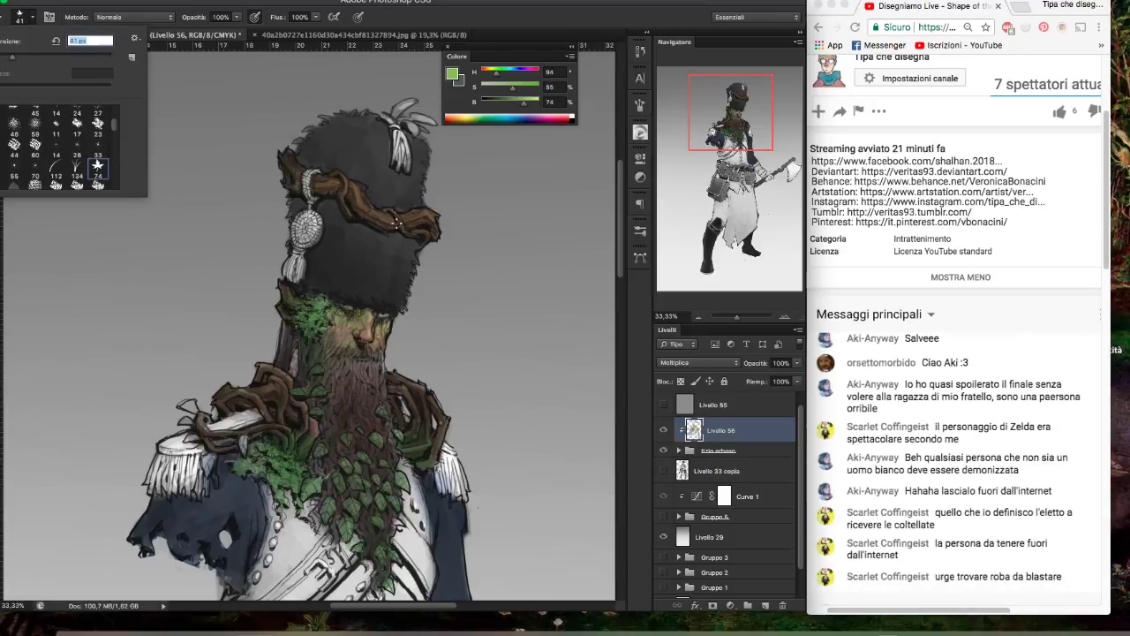
click(478, 282)
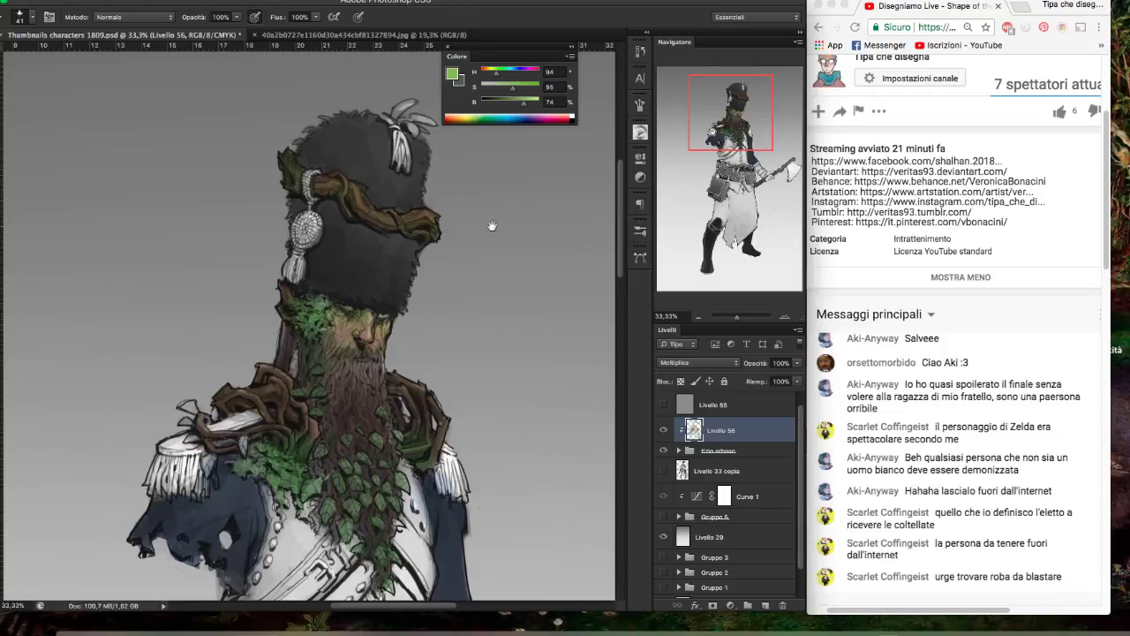
scroll(486, 224, up, 1)
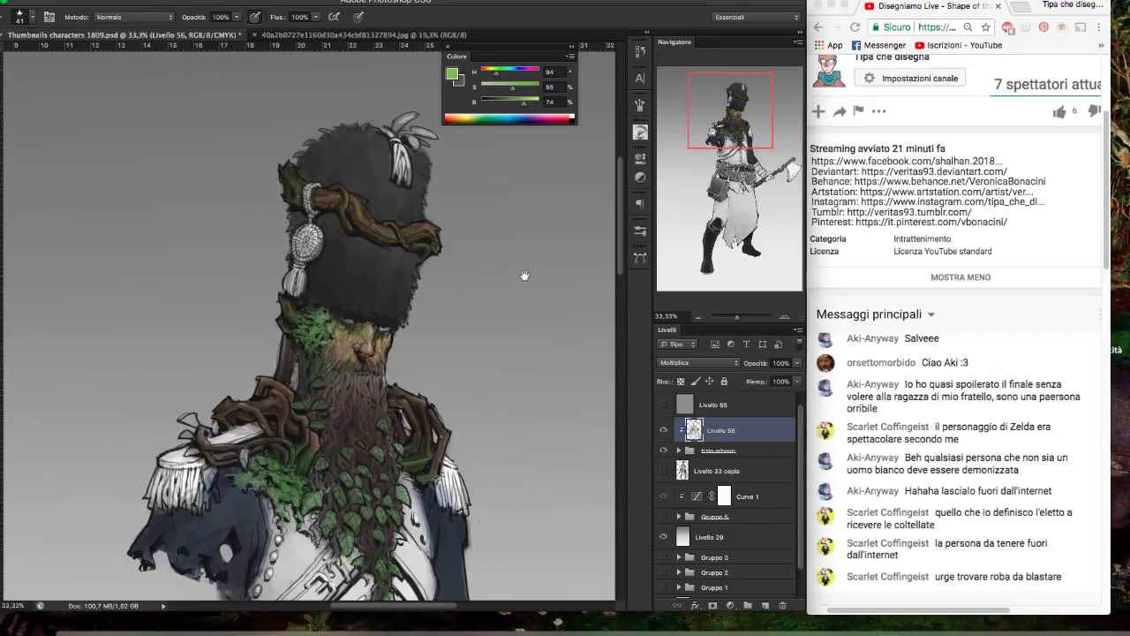
drag(524, 276, 533, 162)
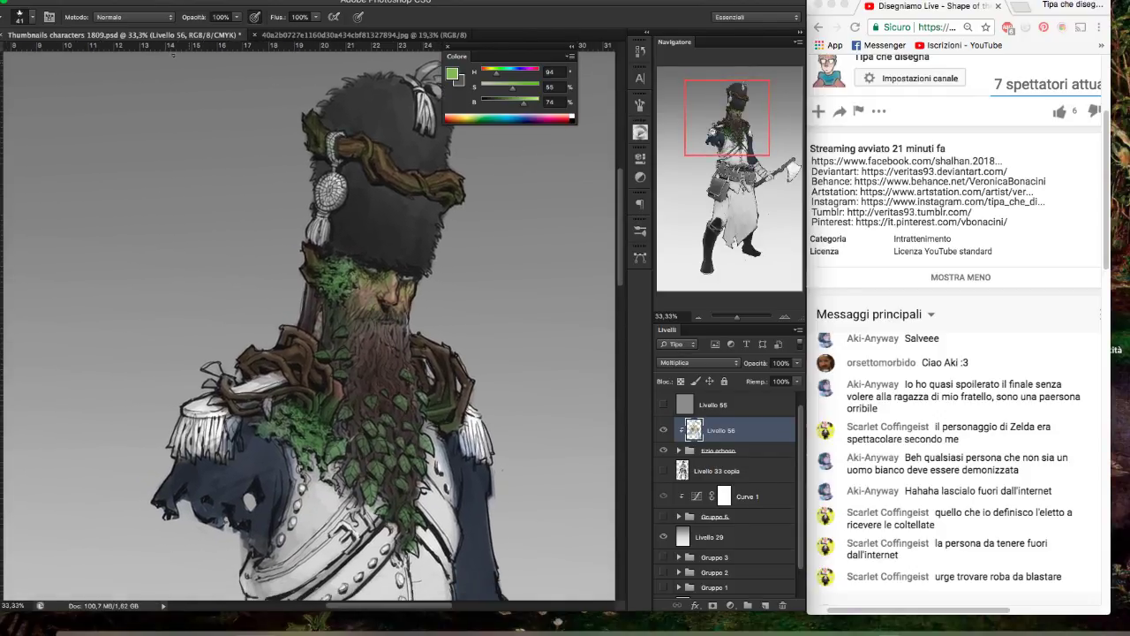
click(33, 16)
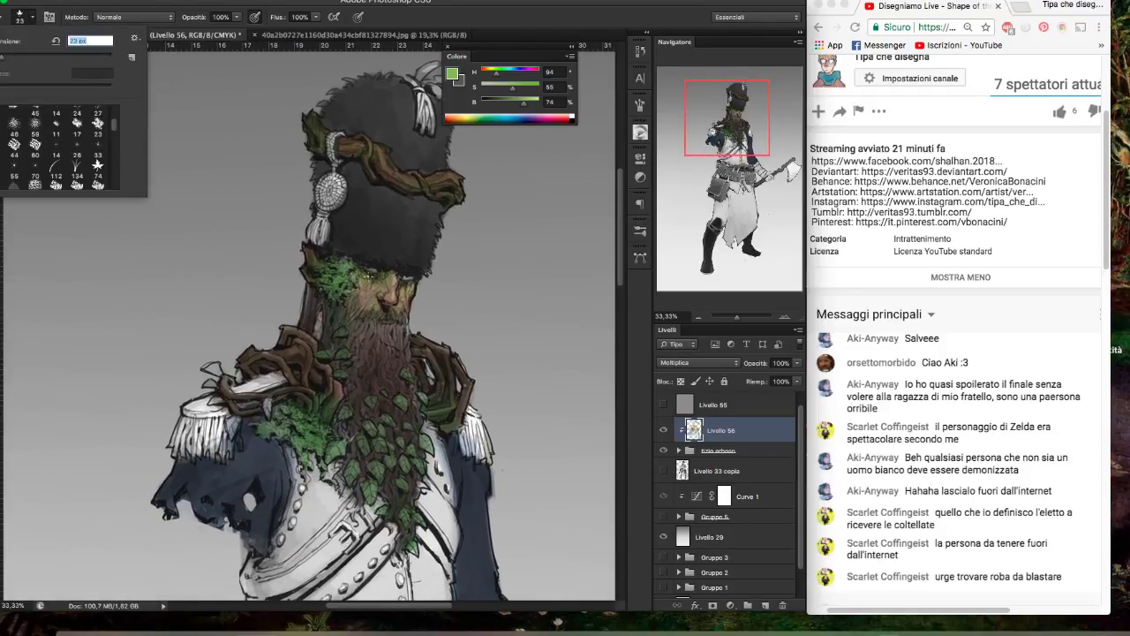
key(Return)
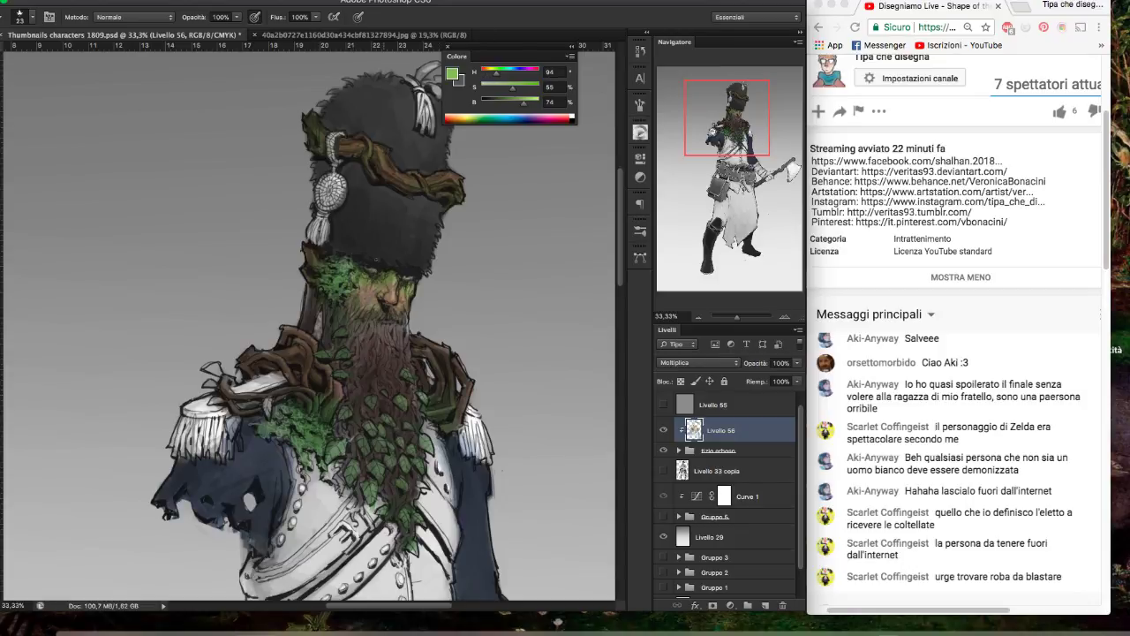
alt+click(399, 275)
- Lighten the sampled skin tone and add a new layer, Livello 57, for highlights
drag(512, 102, 526, 102)
click(765, 605)
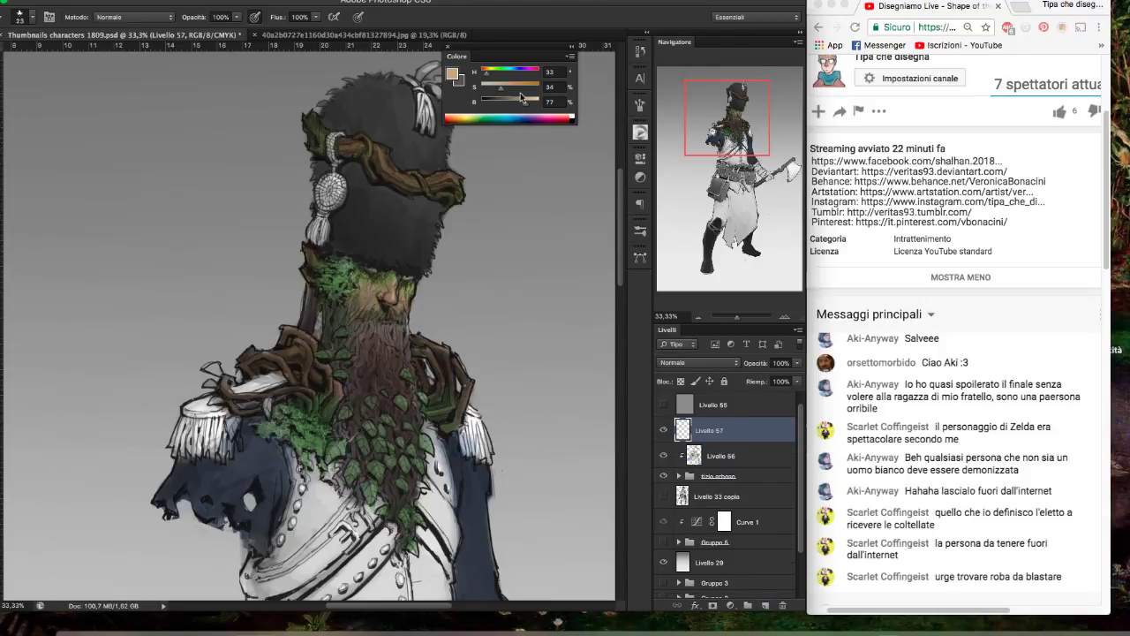
drag(522, 98, 529, 99)
- Dab light beige highlights on the face around the nose
drag(379, 282, 382, 170)
click(377, 294)
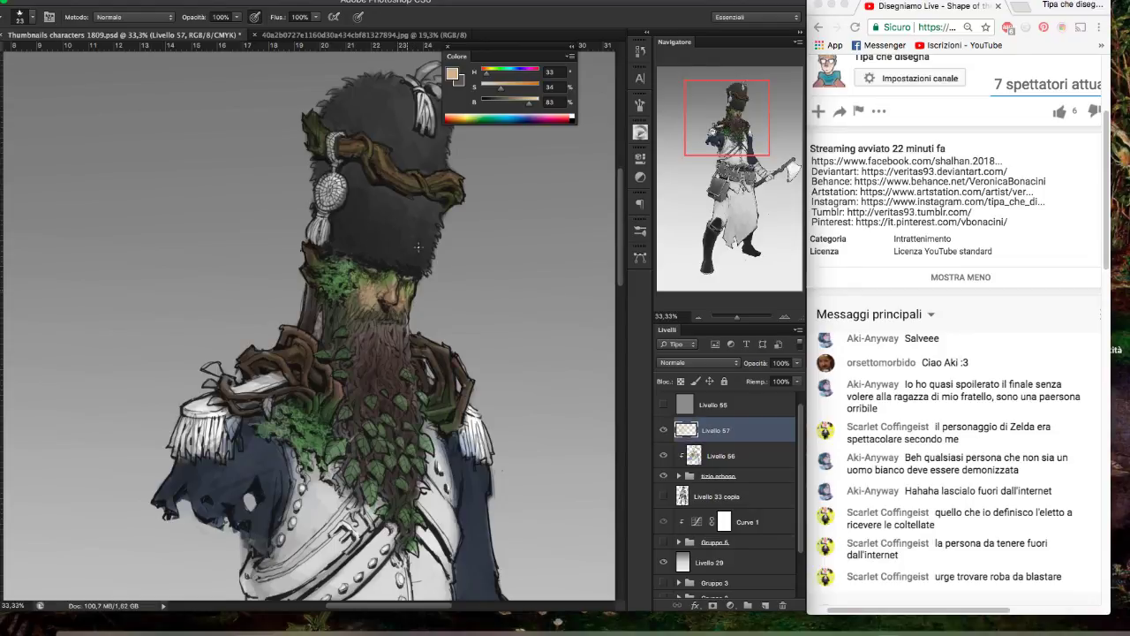
click(403, 307)
click(387, 292)
click(410, 274)
click(388, 290)
click(386, 284)
click(399, 316)
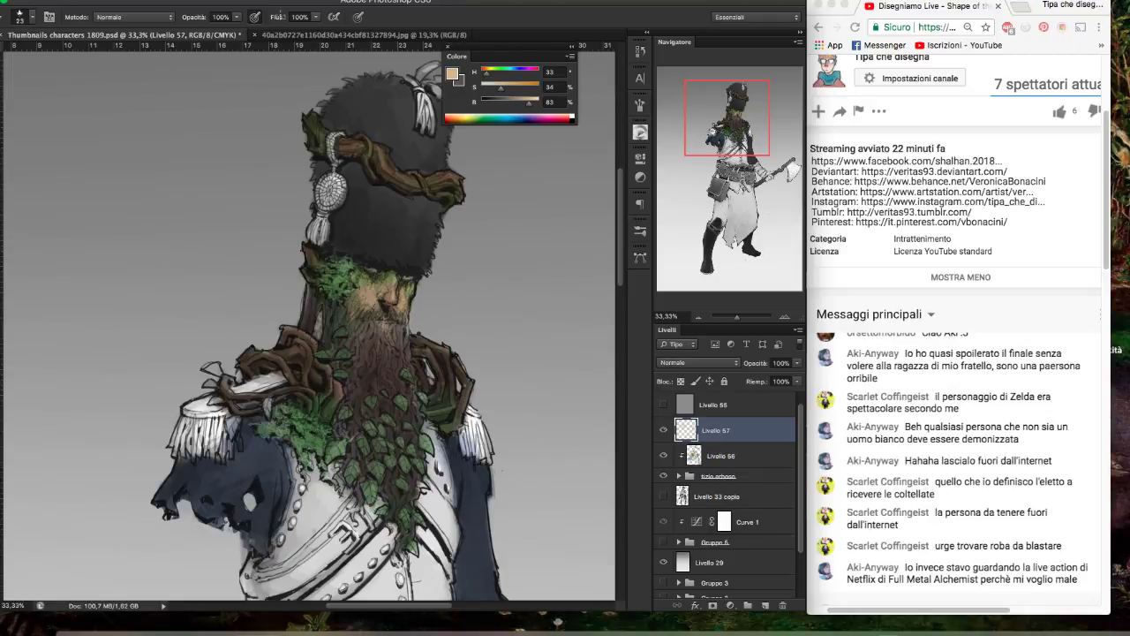
- Enlarge the brush to 37 px and paint more highlights near the nose
click(33, 17)
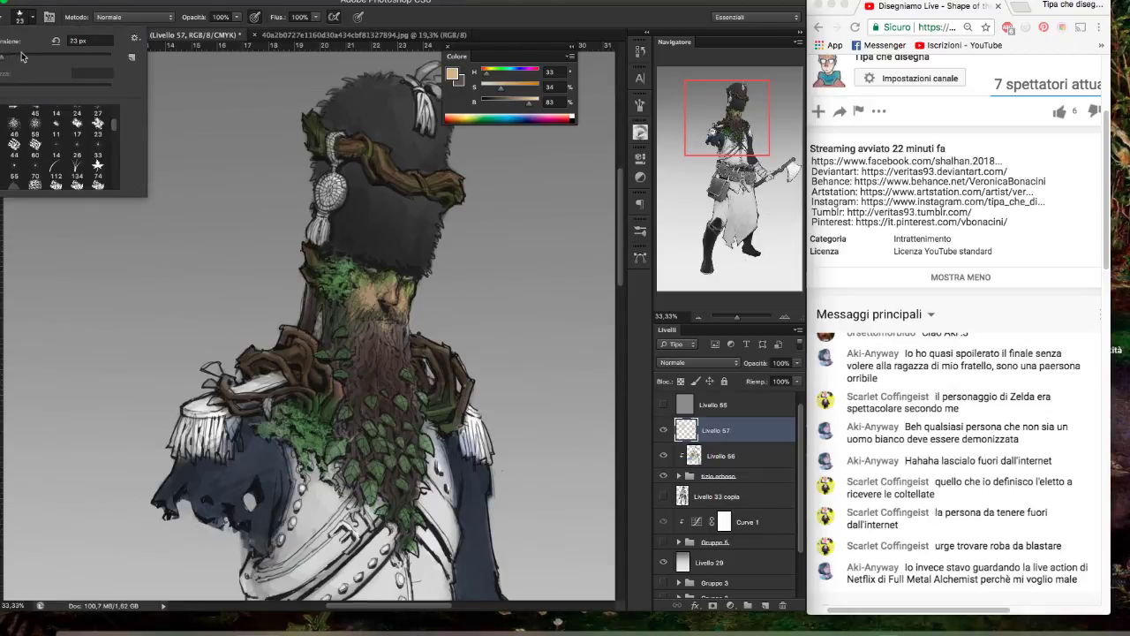
click(416, 379)
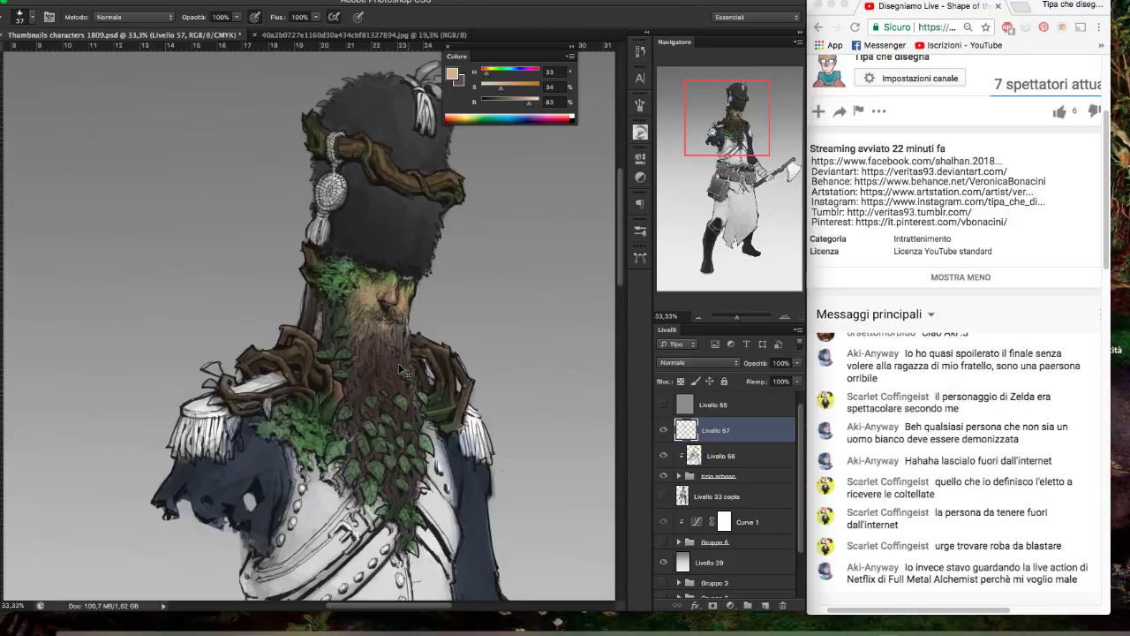
mouse_move(355, 315)
mouse_down()
mouse_move(342, 321)
mouse_move(351, 302)
mouse_up()
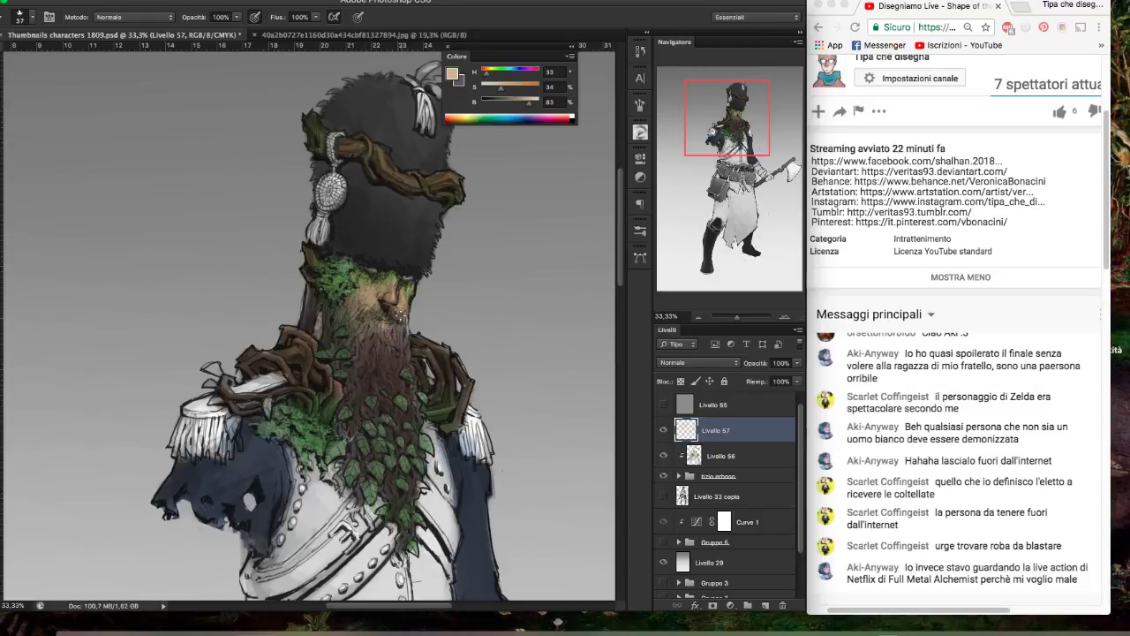
drag(399, 315, 404, 307)
- Sample the moss green, make it yellower and lighter, and paint it on the left cheek
drag(382, 143, 360, 270)
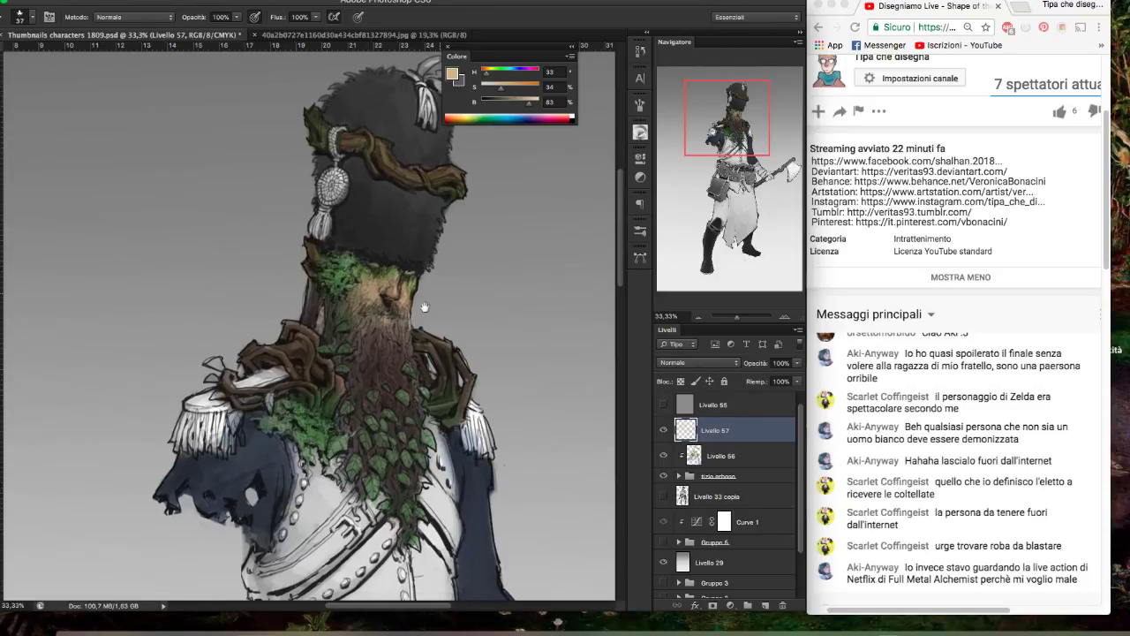
alt+click(360, 269)
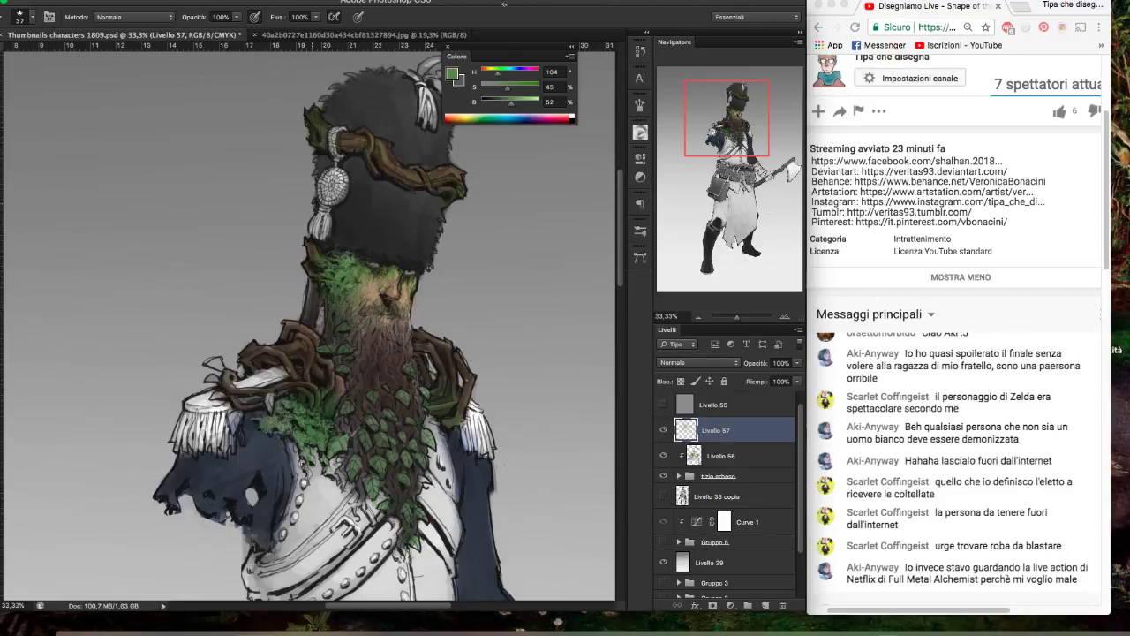
drag(497, 71, 492, 71)
click(512, 84)
click(522, 101)
mouse_move(339, 265)
mouse_down()
mouse_move(342, 286)
mouse_move(365, 264)
mouse_up()
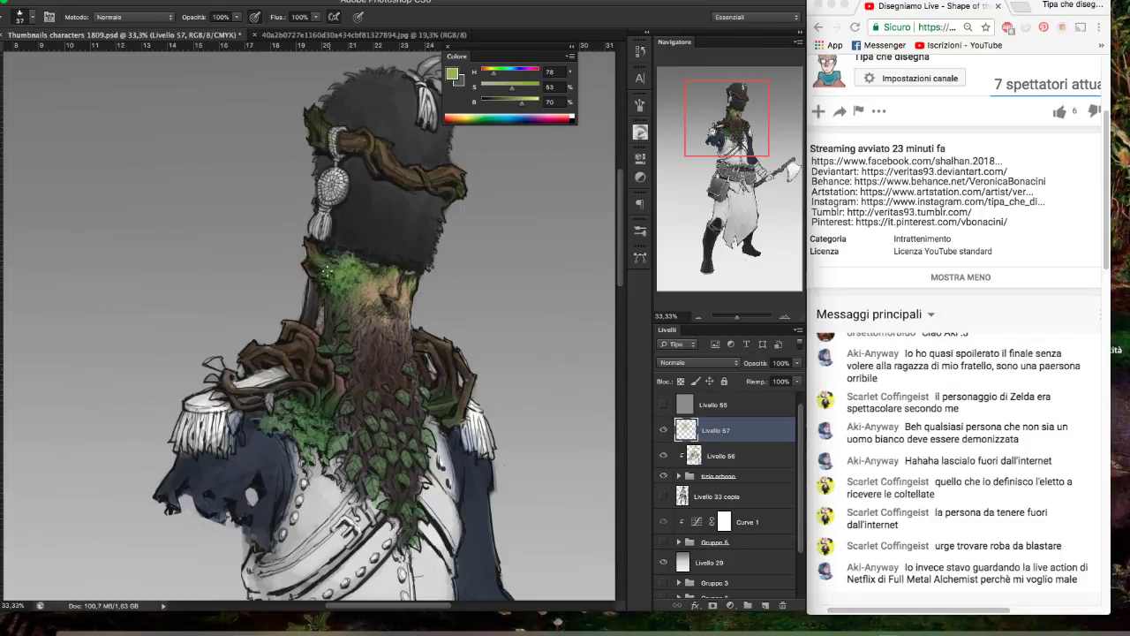
- Undo the last stroke and sample a darker green from the beard
key(z)
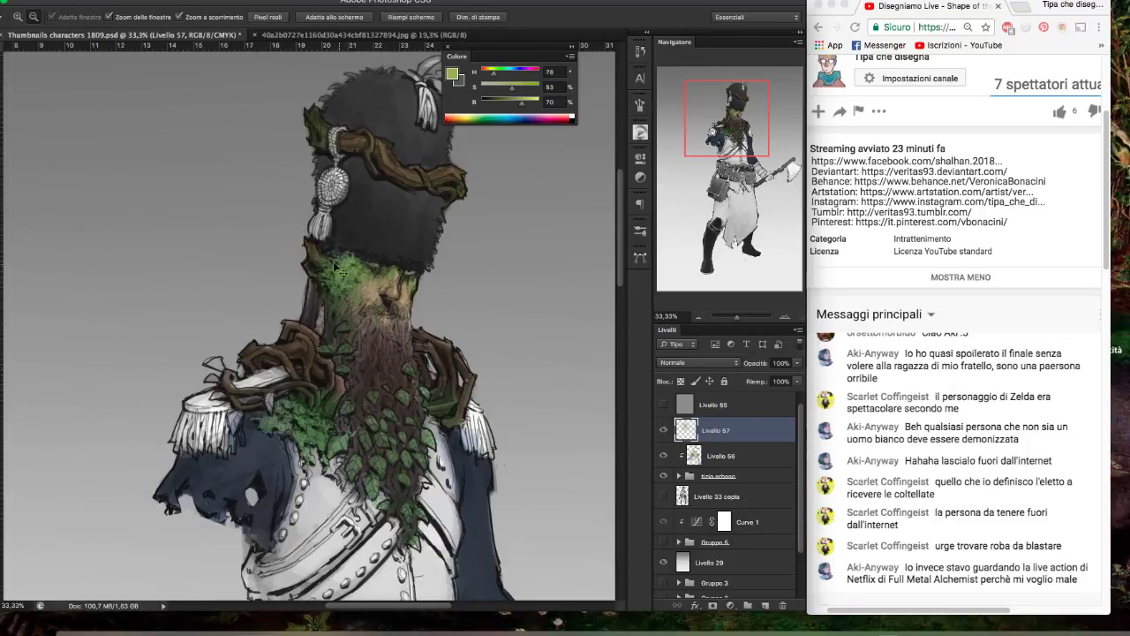
key(b)
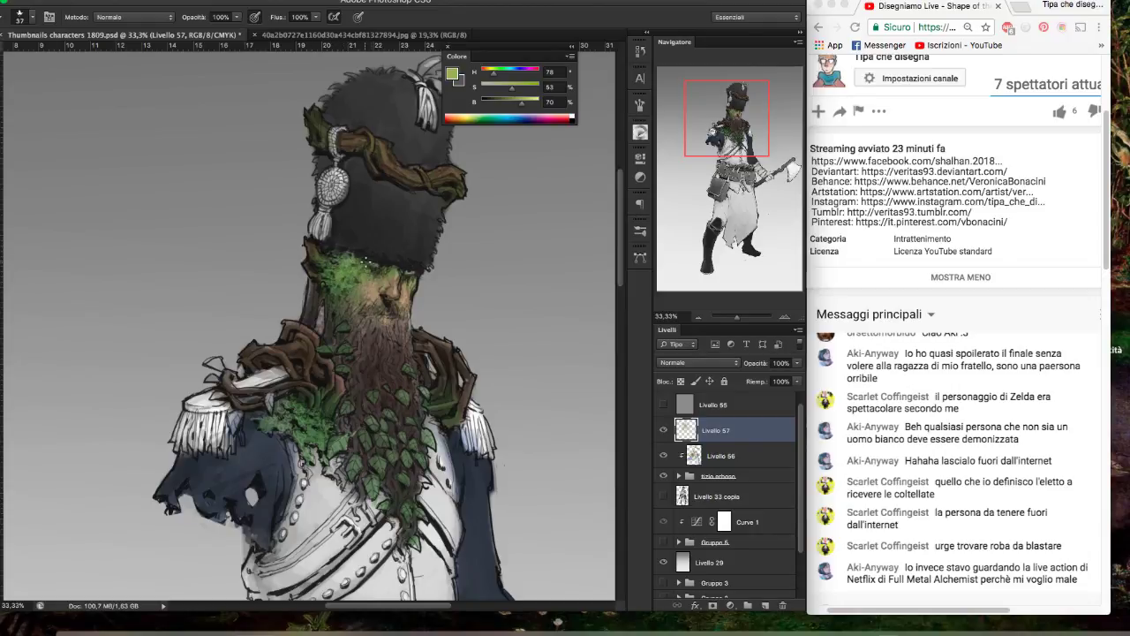
key(ctrl+z)
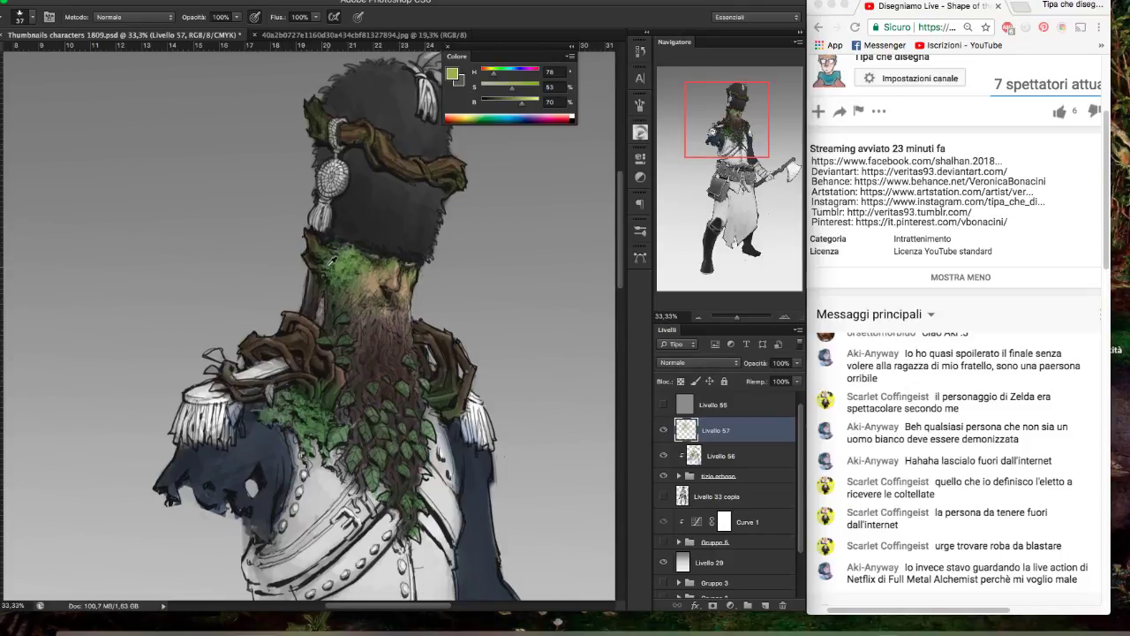
alt+click(327, 266)
click(33, 17)
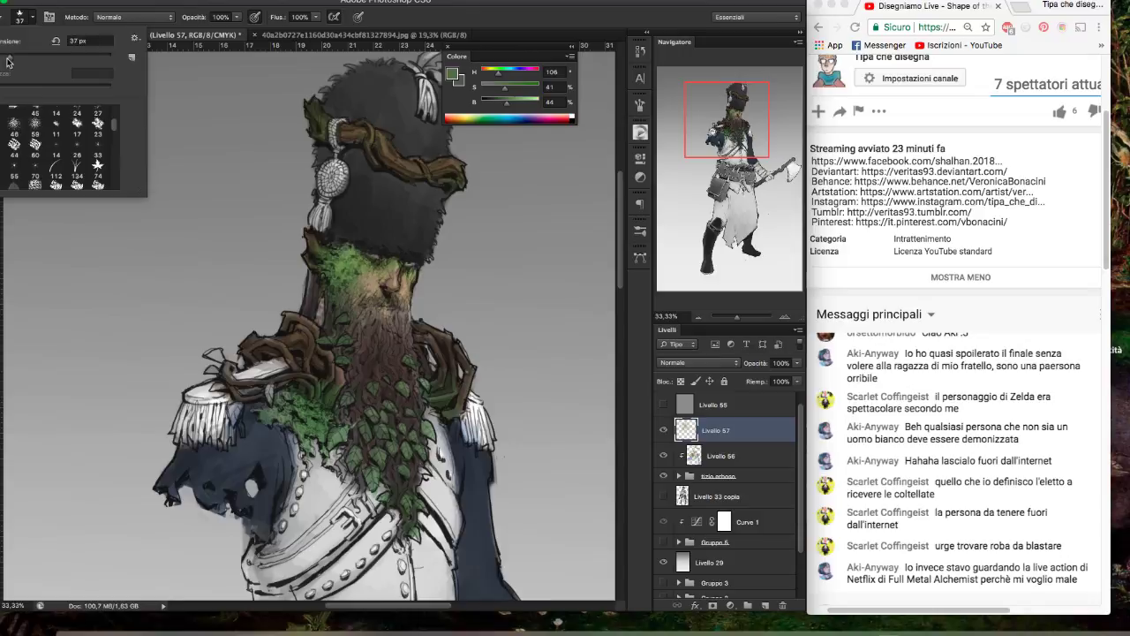
- With a 28 px brush, set a brown at brightness 50 and paint bark strokes on the hat branch
click(149, 24)
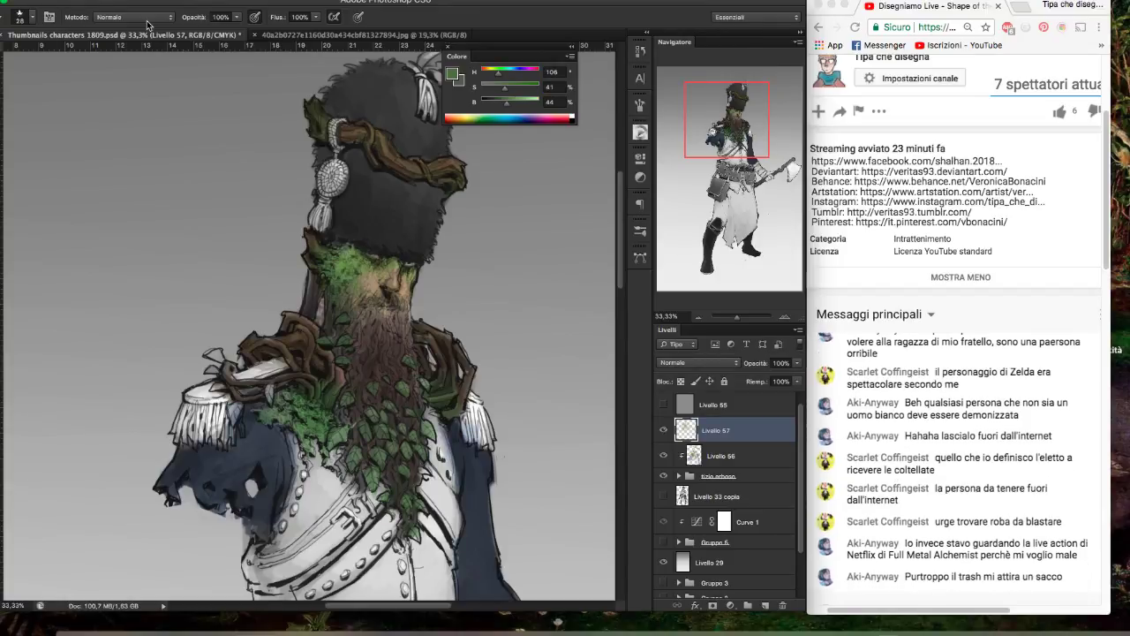
mouse_move(496, 76)
mouse_down()
mouse_move(482, 75)
mouse_move(514, 89)
mouse_move(499, 104)
mouse_up()
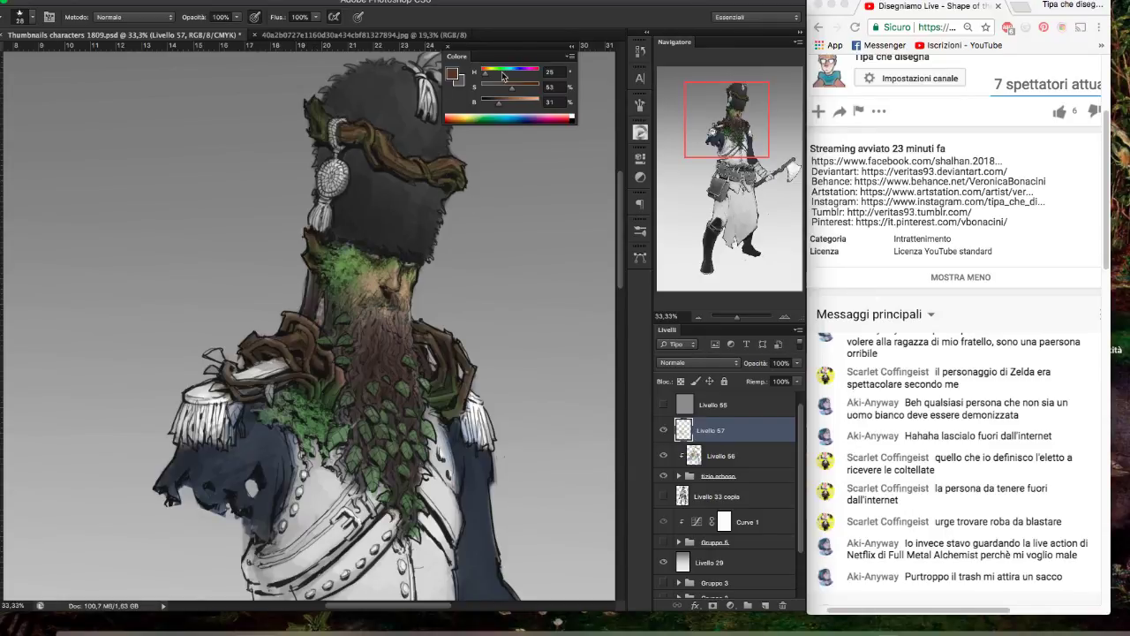
click(510, 103)
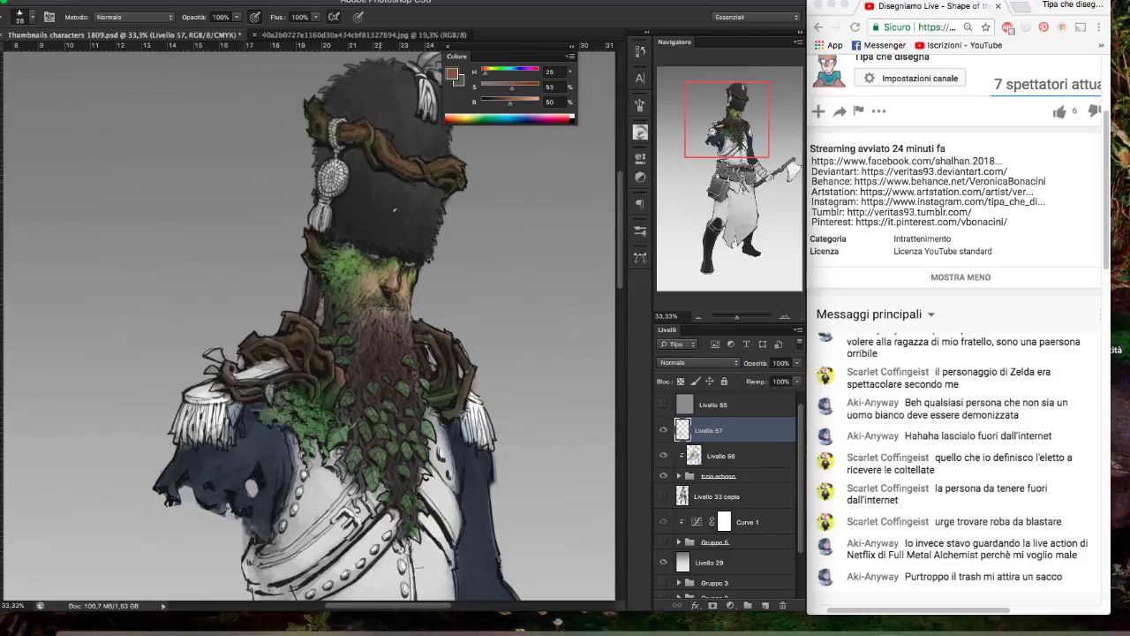
drag(388, 141, 372, 129)
scroll(484, 188, right, 2)
- Sample the hat's near-black and paint dark fur over the moss at the hat base
scroll(485, 186, right, 2)
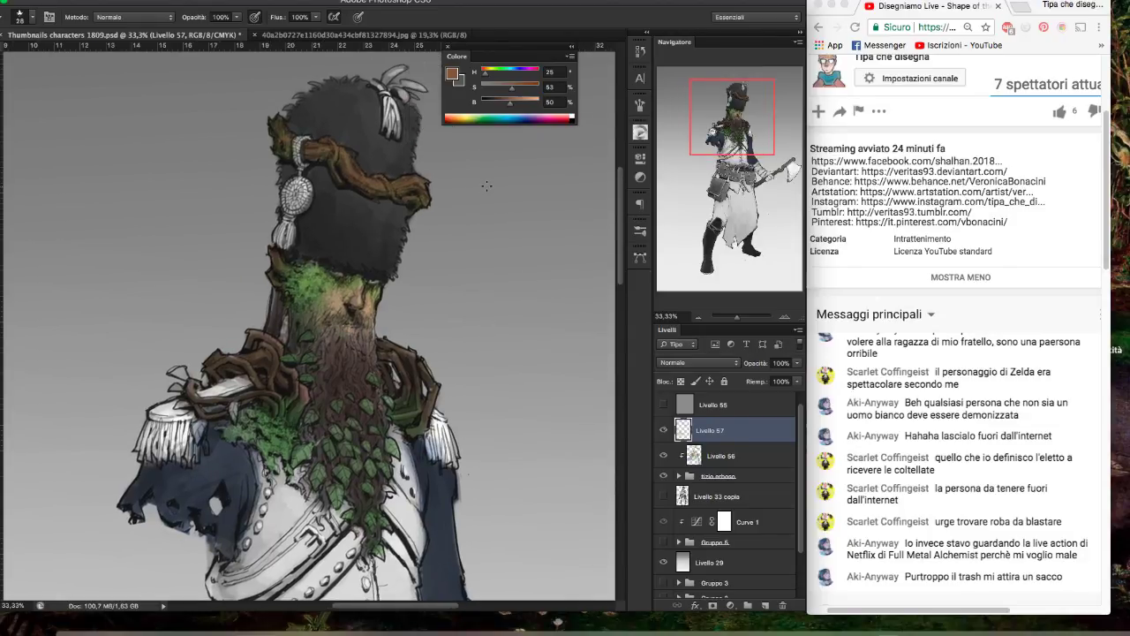
scroll(468, 197, down, 1)
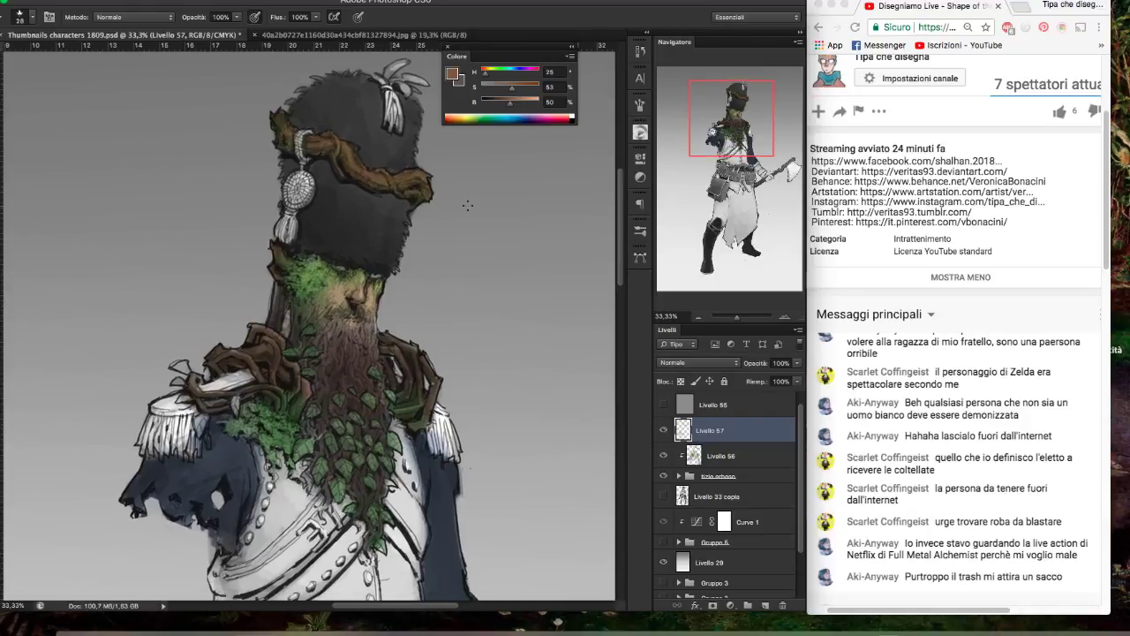
scroll(474, 206, down, 1)
scroll(478, 213, left, 1)
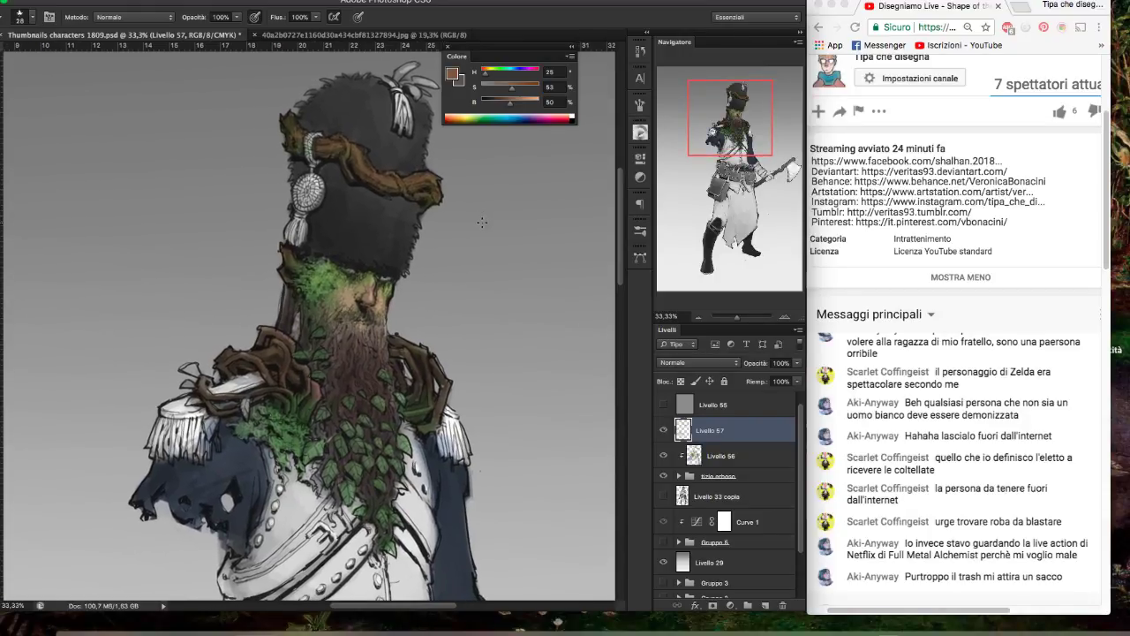
key(e)
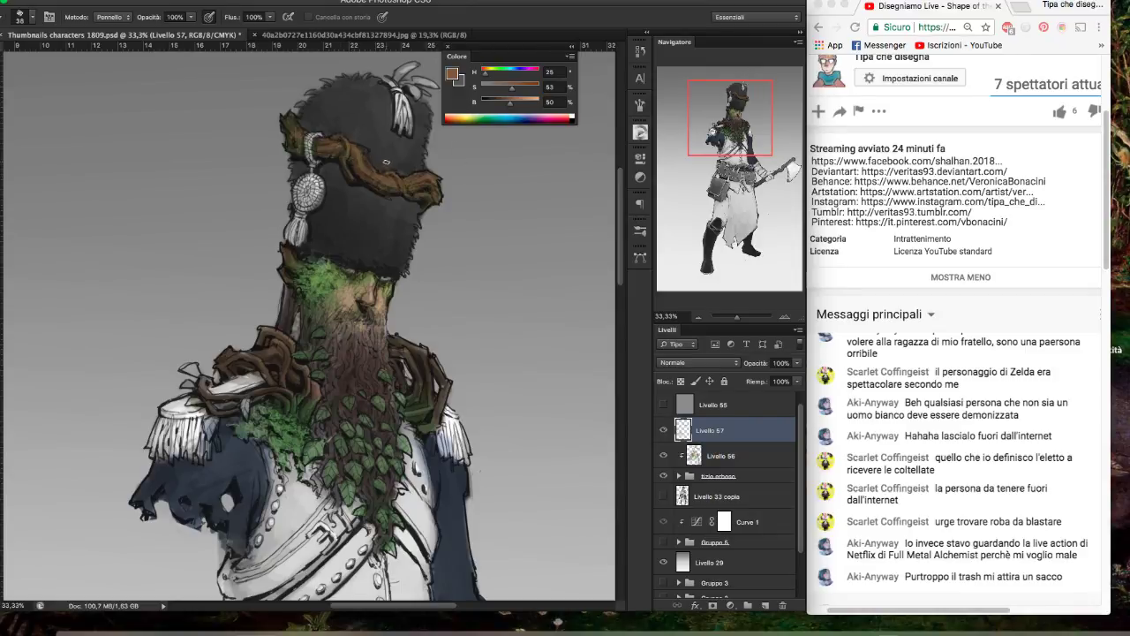
key(b)
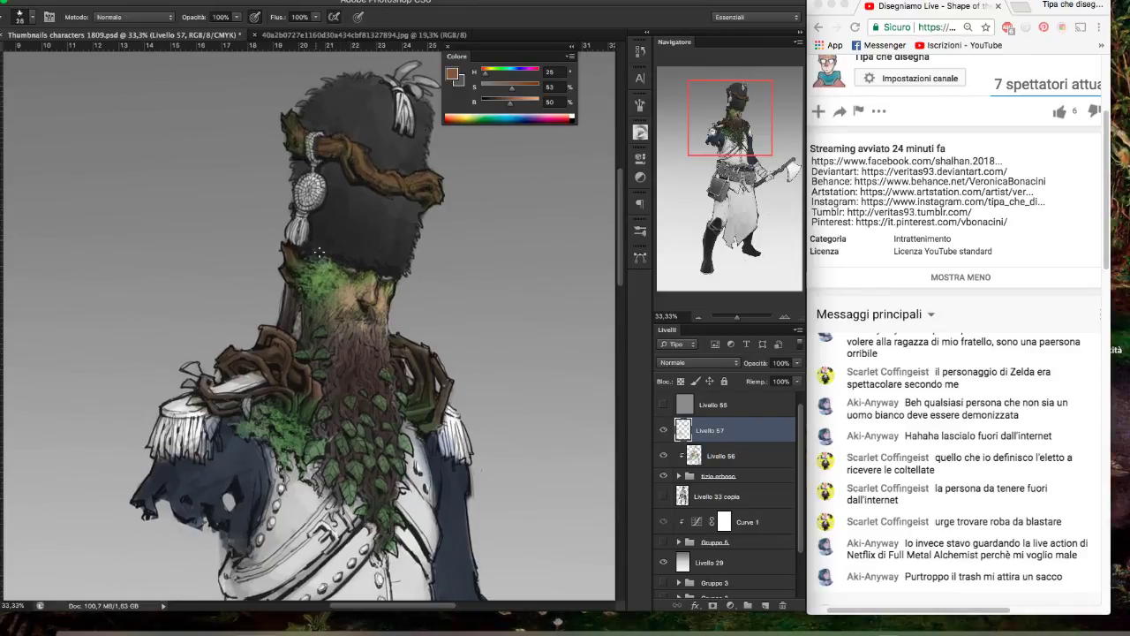
alt+click(323, 277)
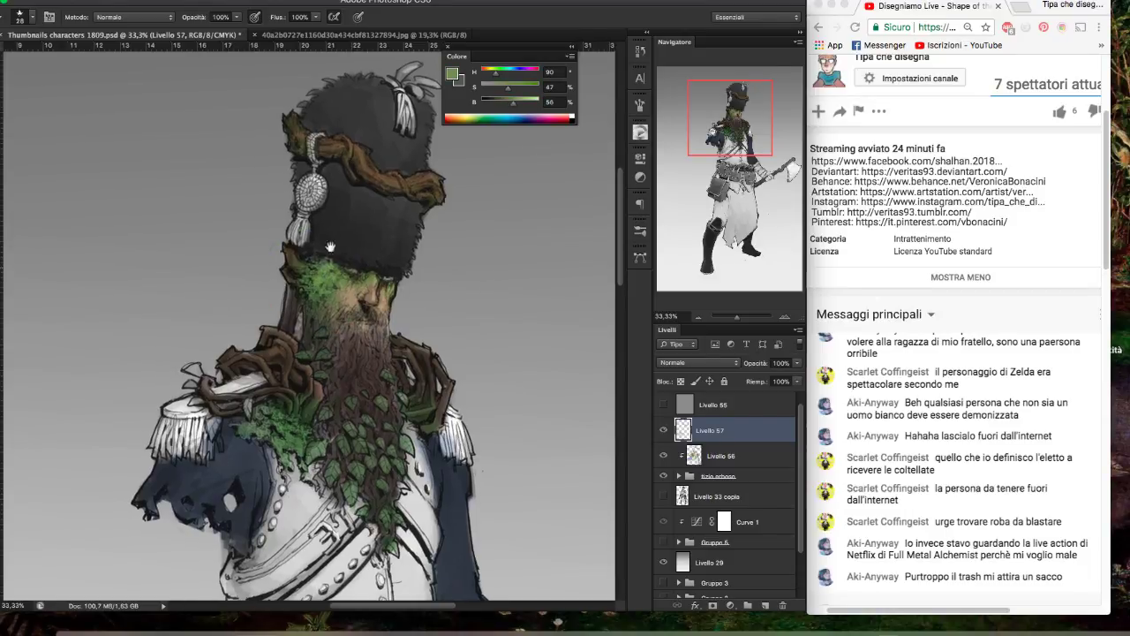
scroll(441, 265, left, 2)
alt+click(369, 275)
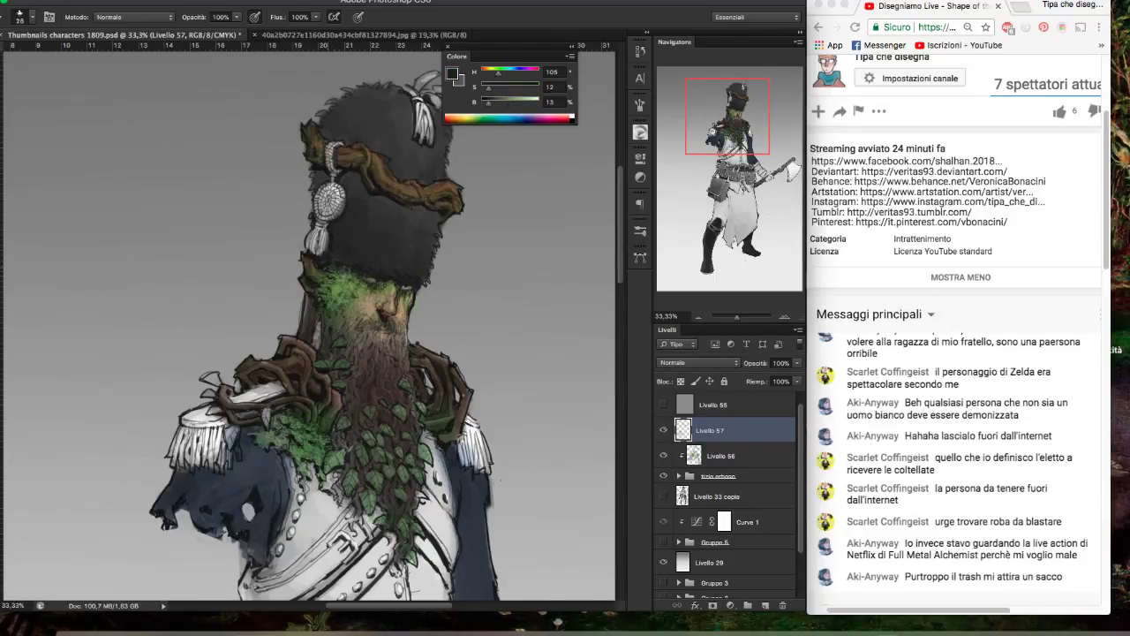
drag(345, 294, 347, 270)
- Choose the 60 px brush preset and shrink it to 20 px
right_click(40, 105)
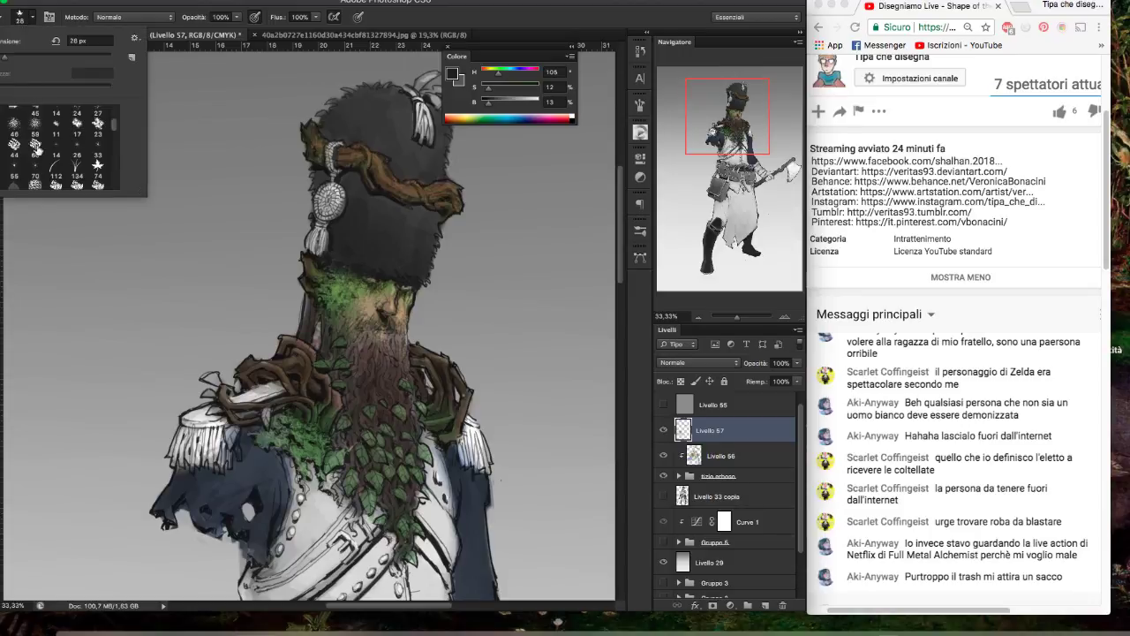
click(34, 144)
drag(22, 56, 4, 56)
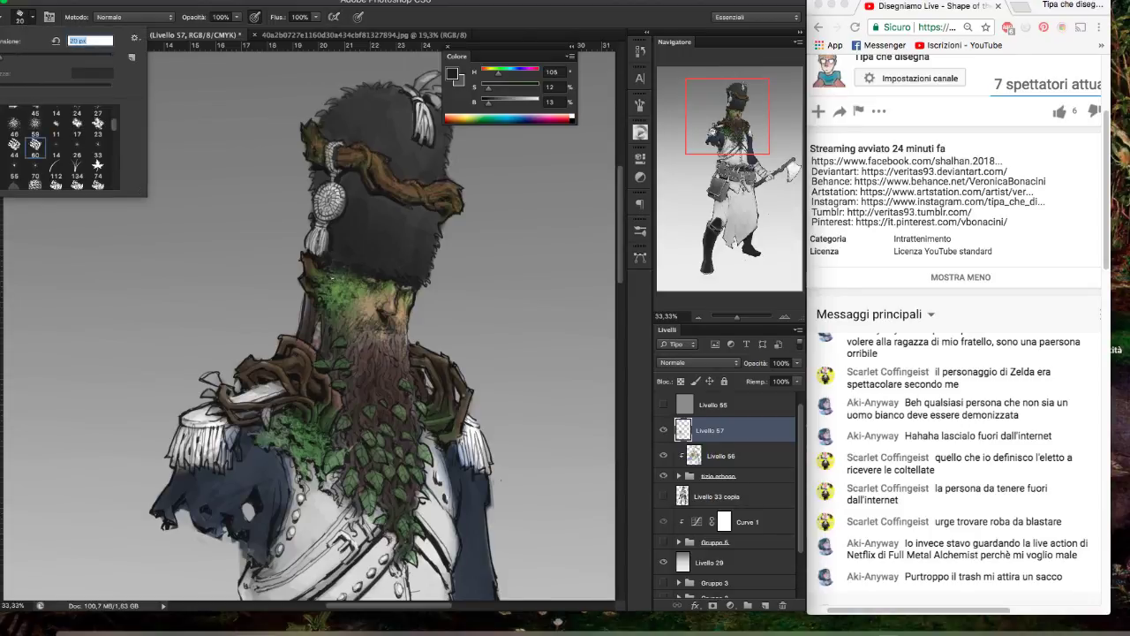
key(Return)
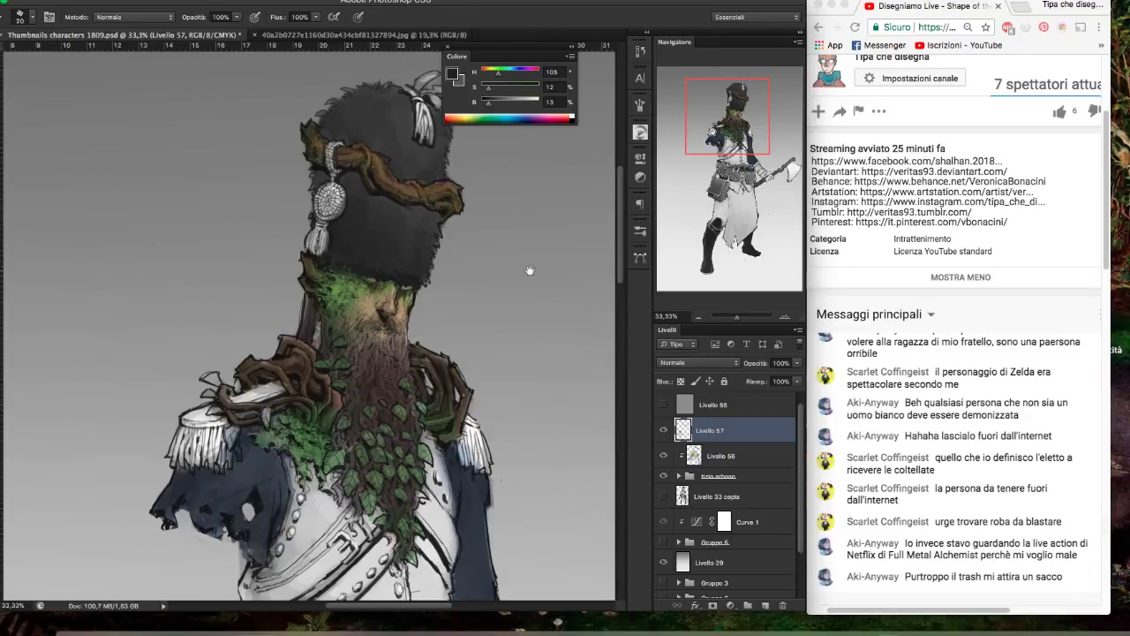
- Sample beard colours while switching between Livello 56 and Livello 57
alt+click(382, 353)
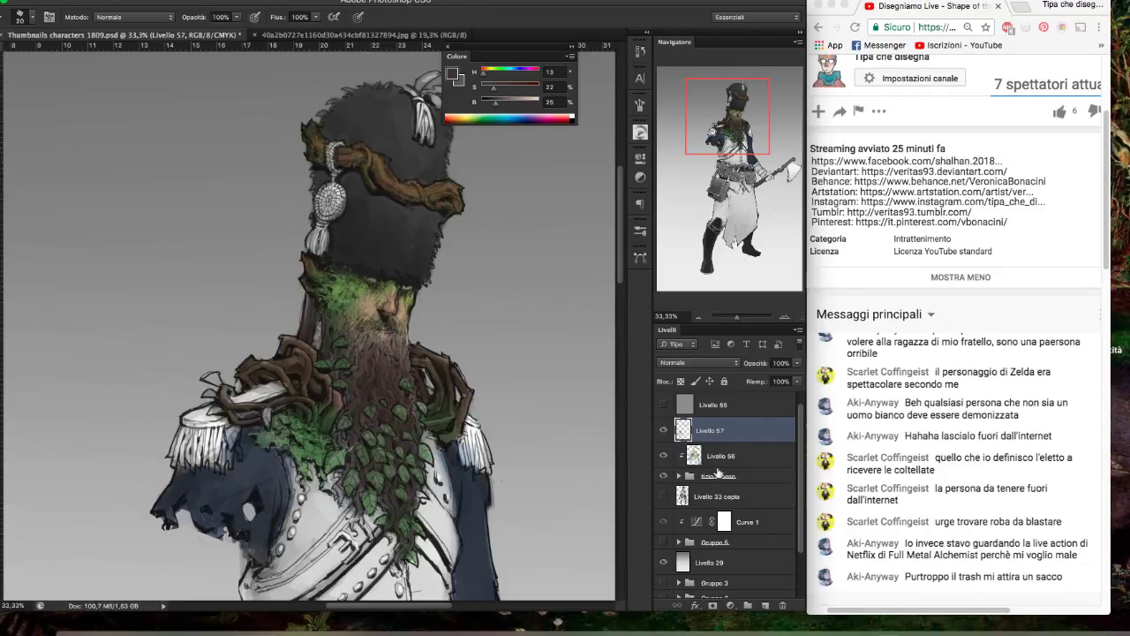
click(720, 461)
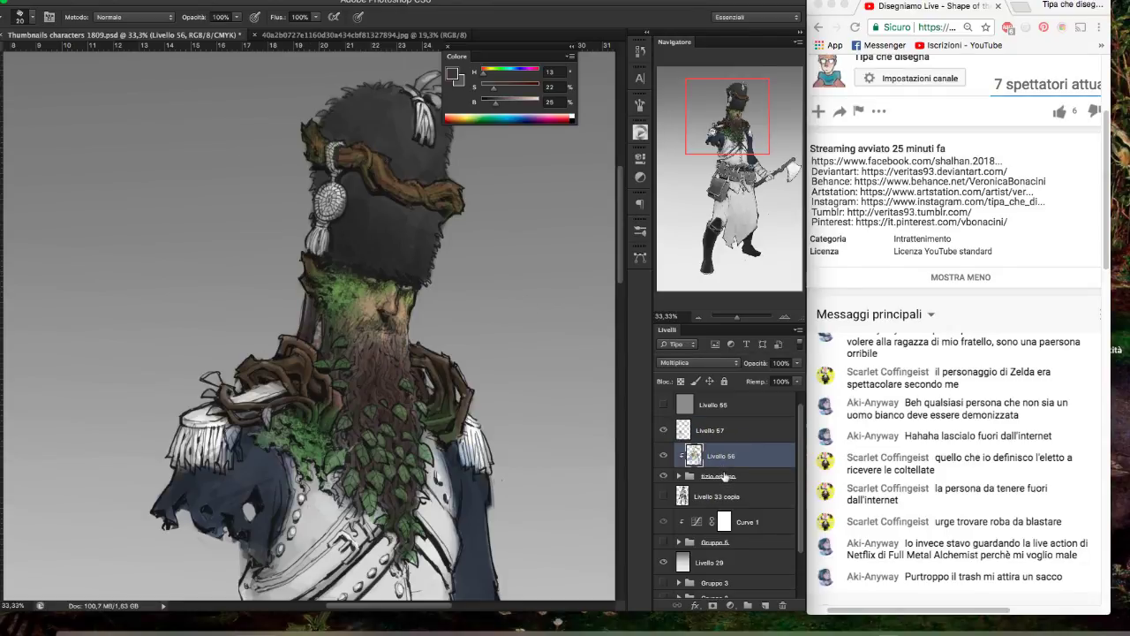
alt+click(384, 366)
key(alt+bracketright)
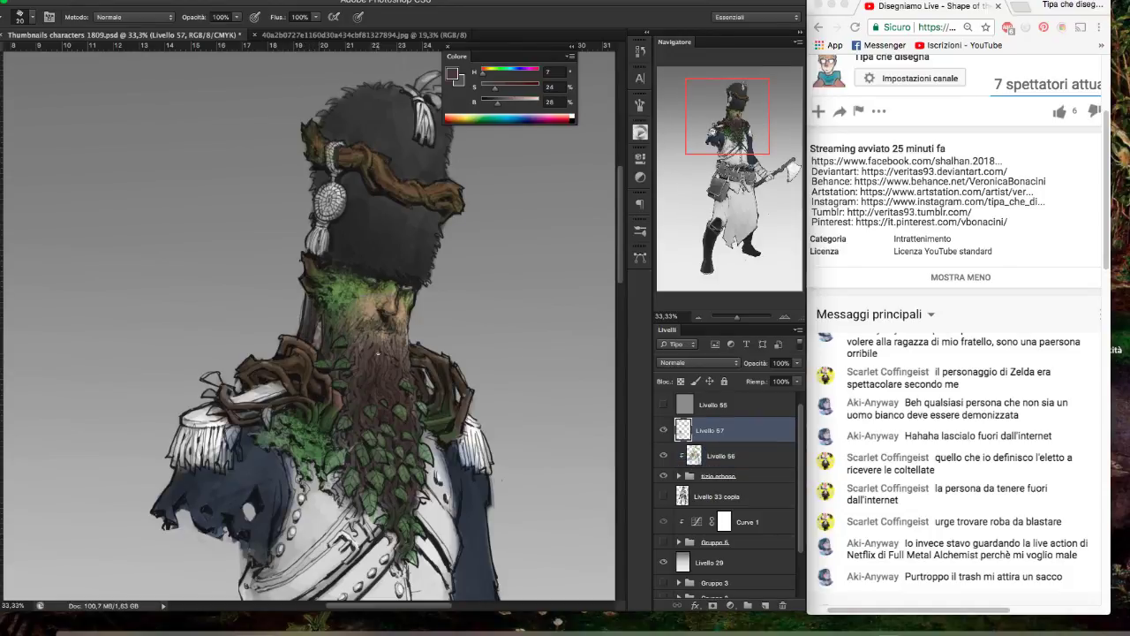
alt+click(376, 350)
click(747, 468)
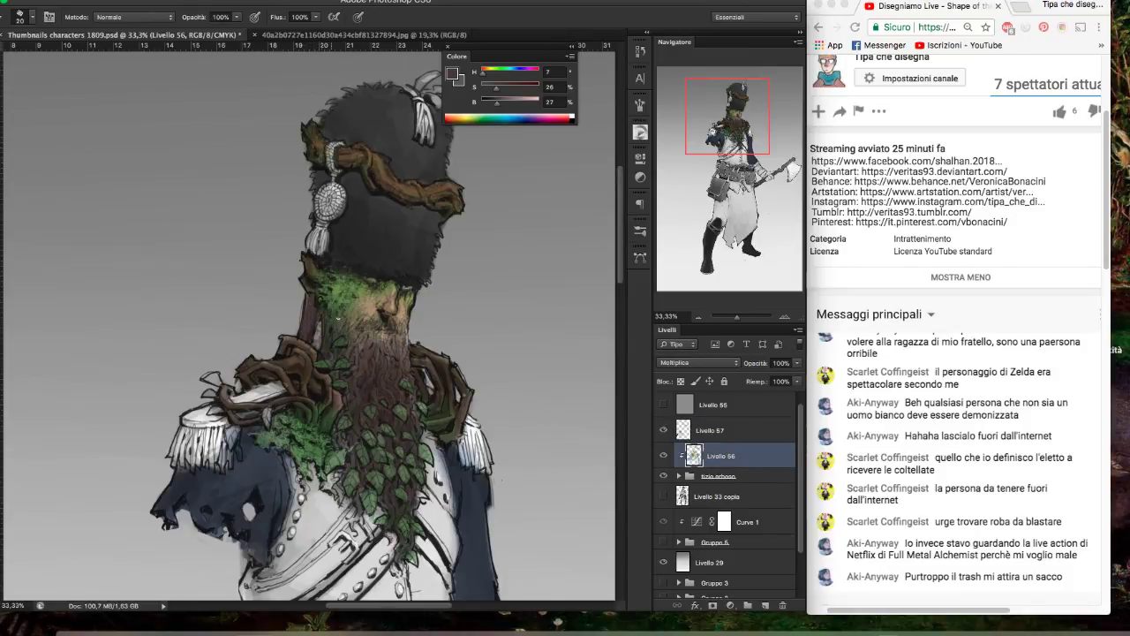
key(alt+bracketright)
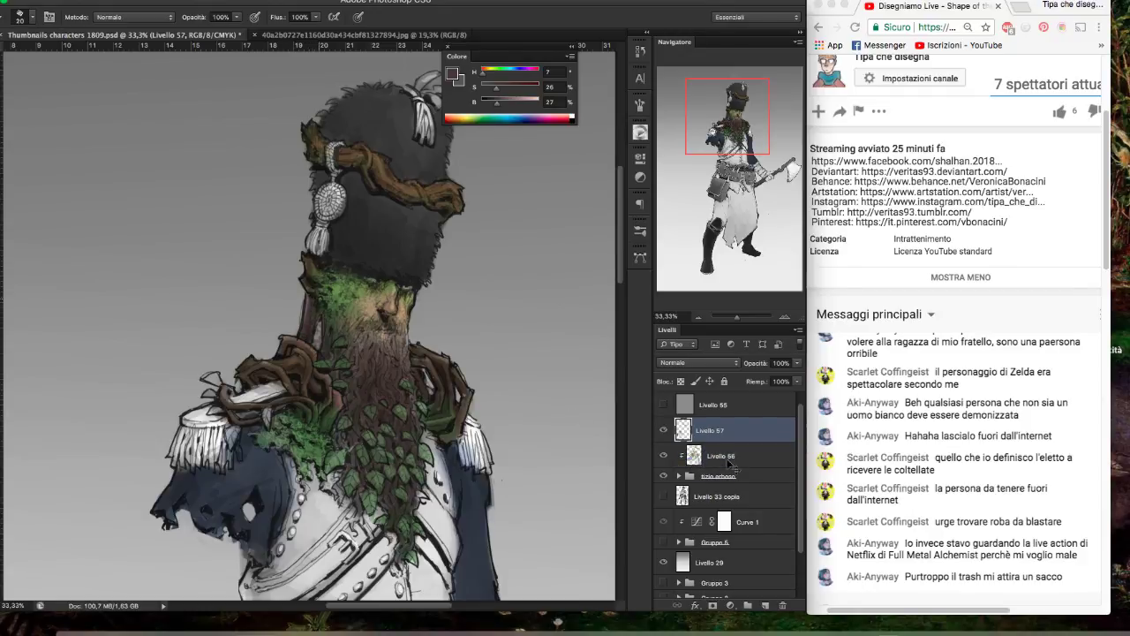
- Sample beard tones across Livello 56 and 57, lightening the colour to 59% brightness
click(730, 466)
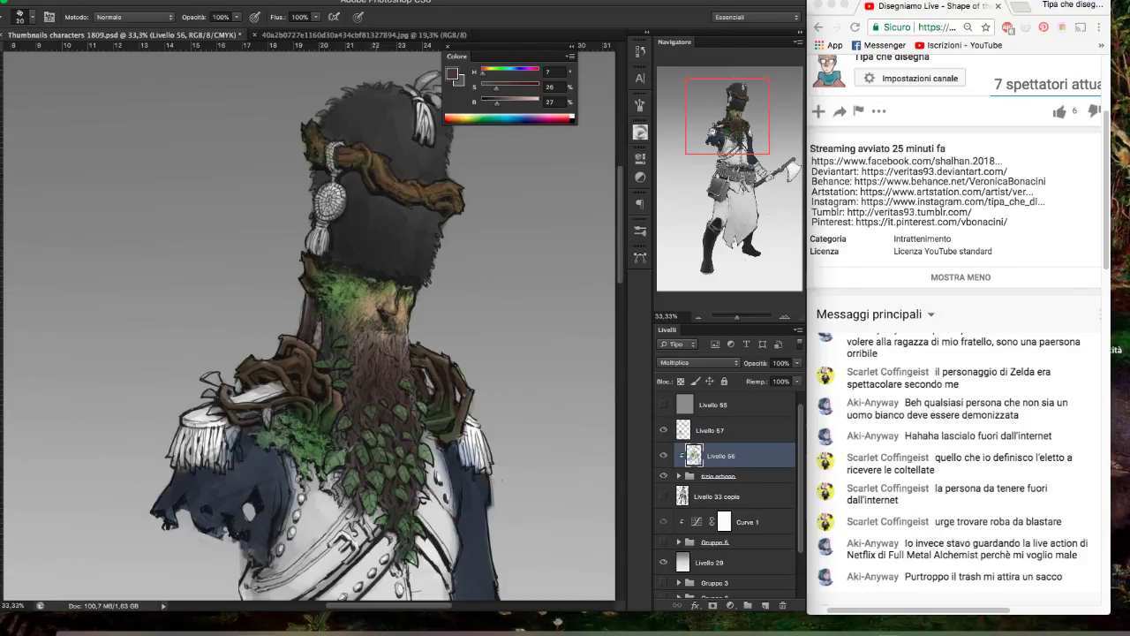
alt+click(379, 354)
key(alt+bracketright)
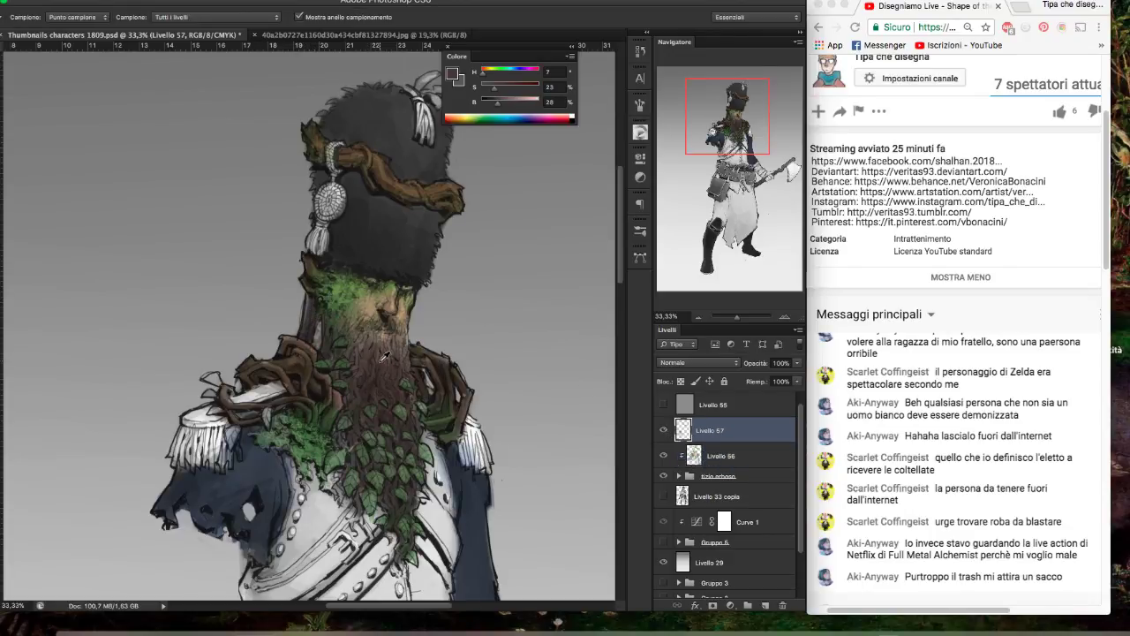
alt+click(390, 362)
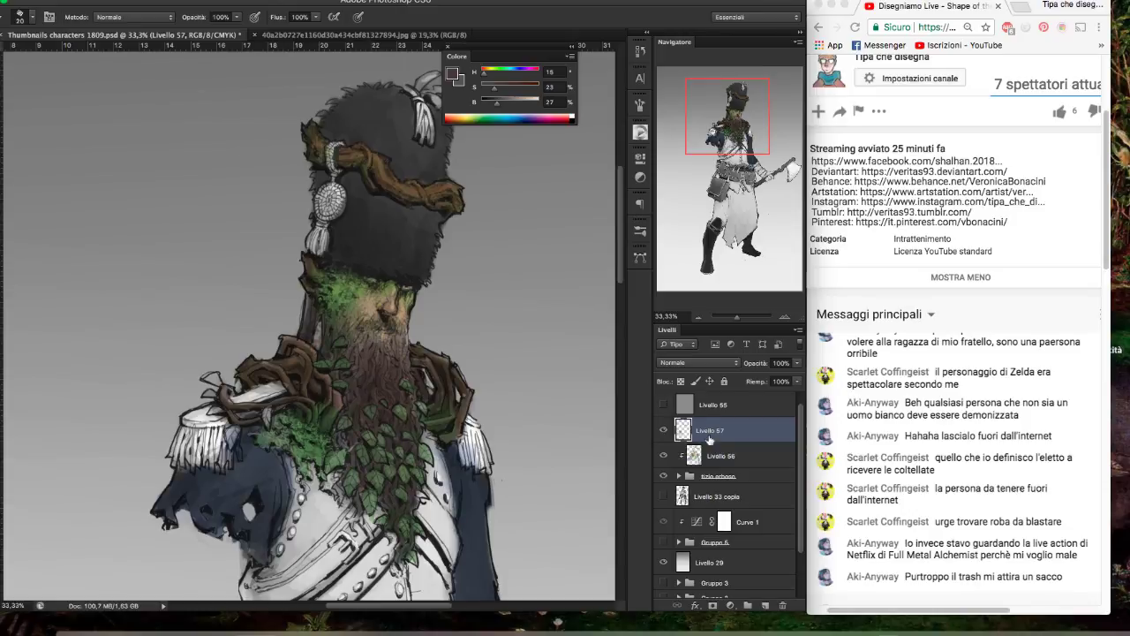
click(730, 466)
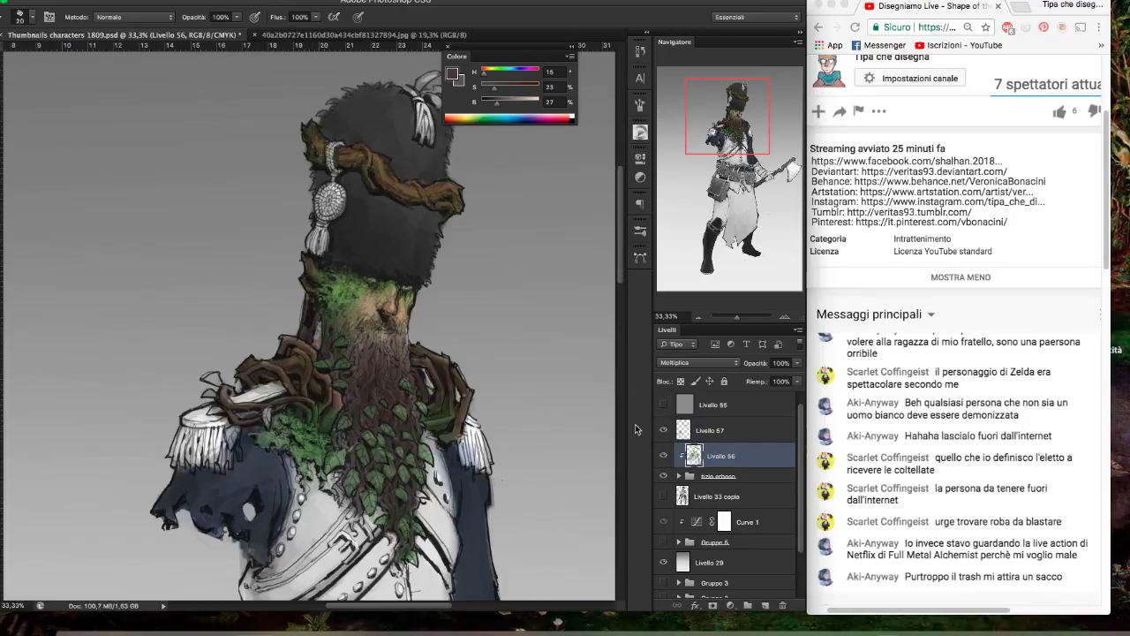
click(711, 430)
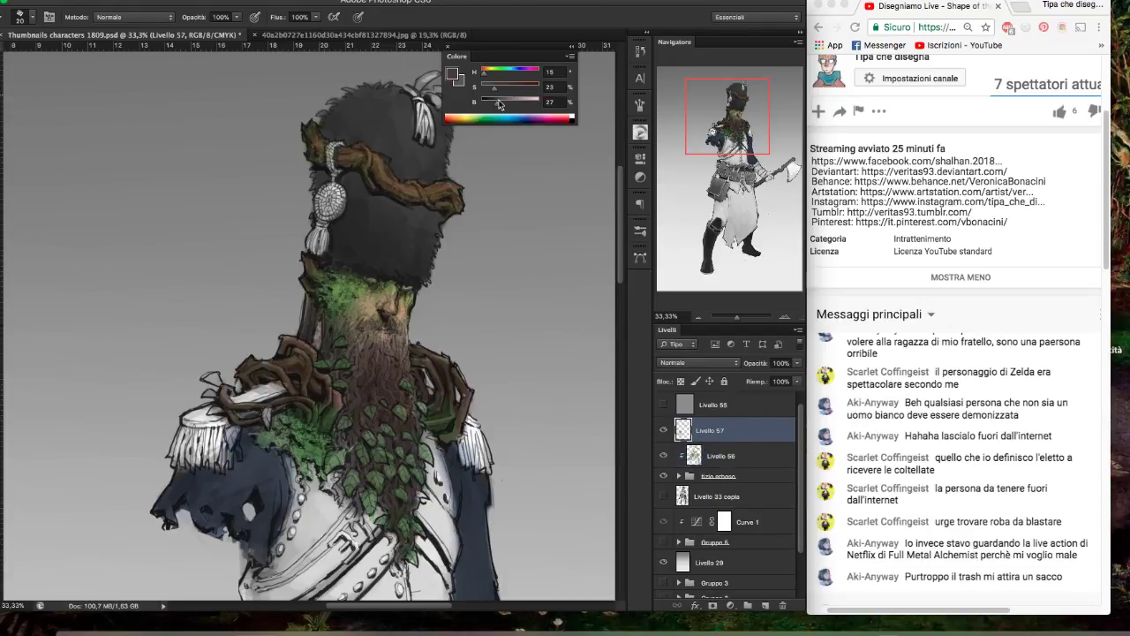
drag(500, 104, 515, 103)
click(715, 456)
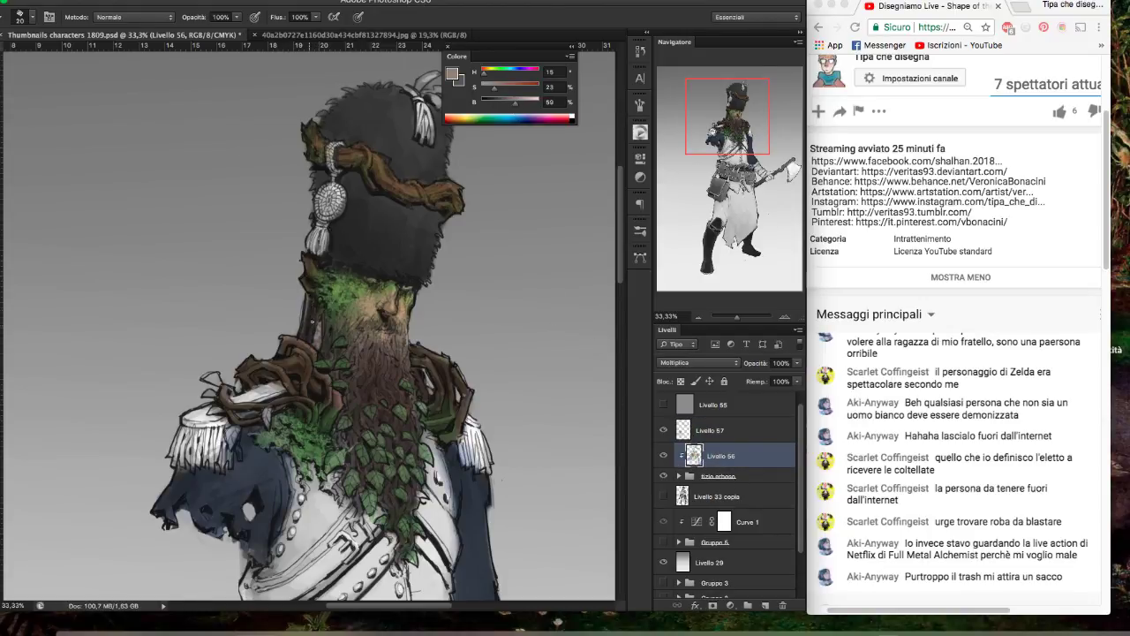
click(737, 432)
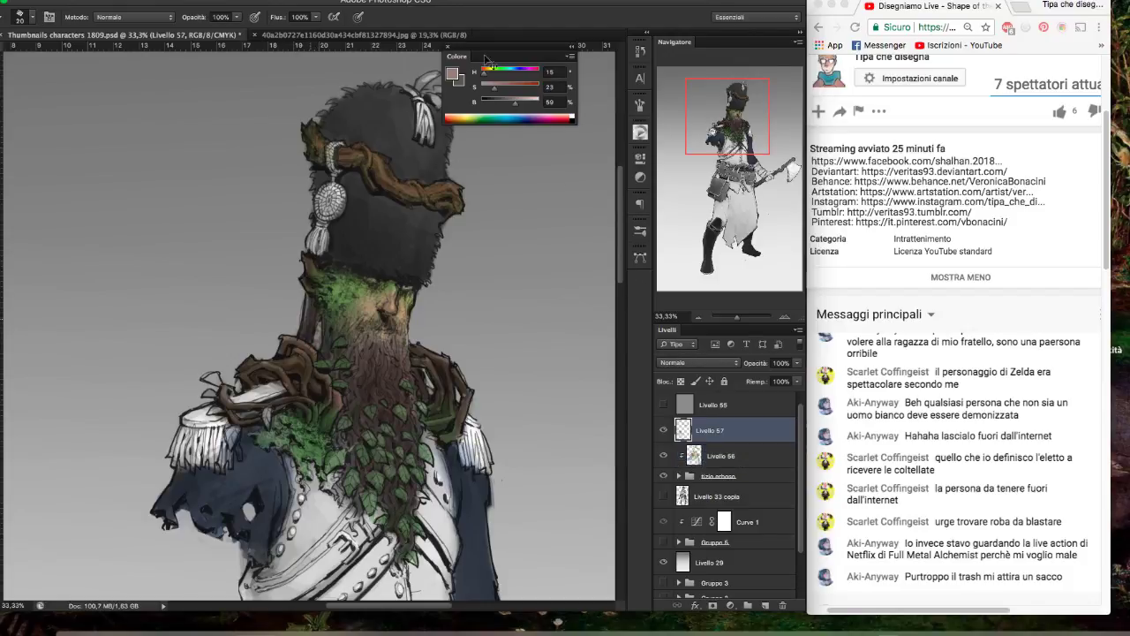
click(719, 454)
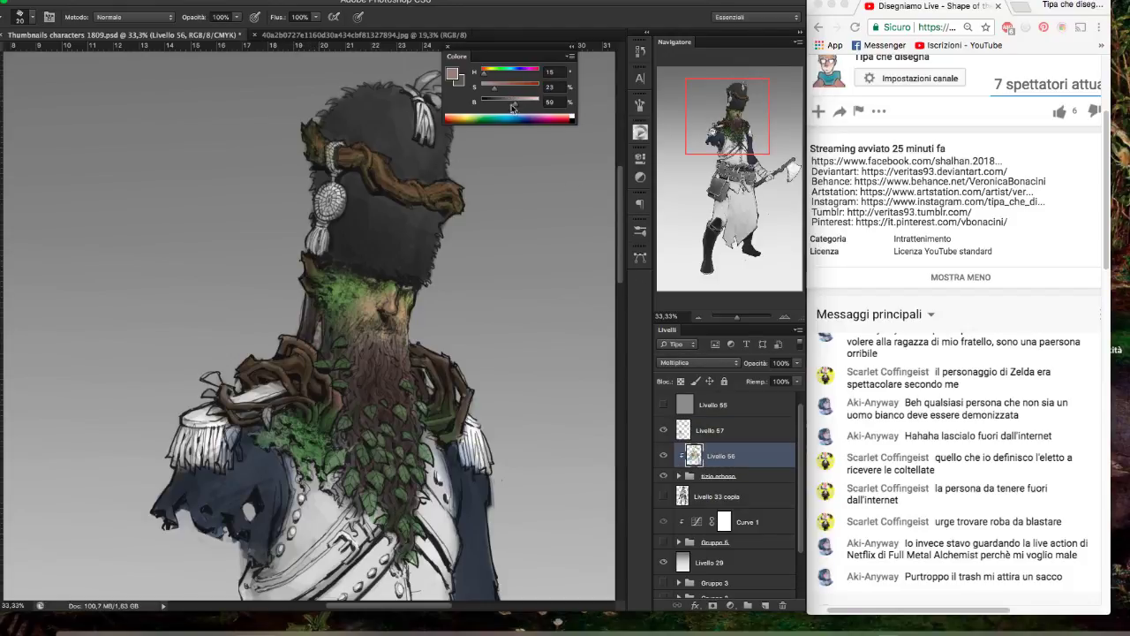
- Paint a darker mark at the neck's left edge, then sample and adjust a darker beard brown
mouse_move(514, 102)
mouse_down()
mouse_move(525, 102)
mouse_move(506, 90)
mouse_up()
drag(308, 305, 311, 324)
key(alt+bracketright)
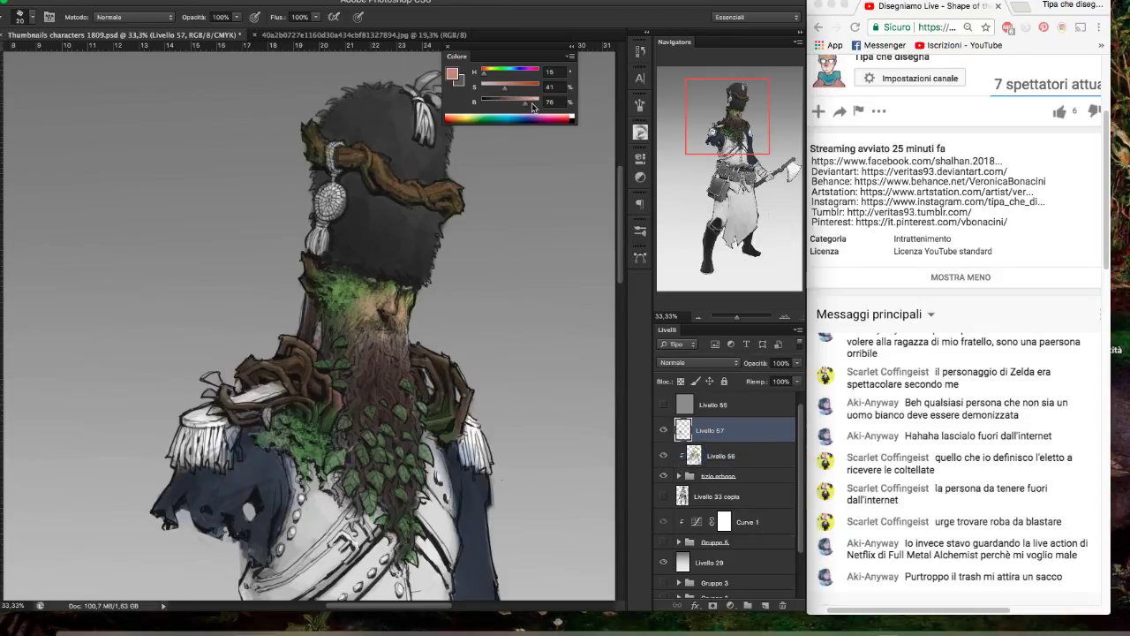
mouse_move(525, 104)
mouse_down()
mouse_move(532, 113)
mouse_move(493, 90)
mouse_up()
key(alt+bracketleft)
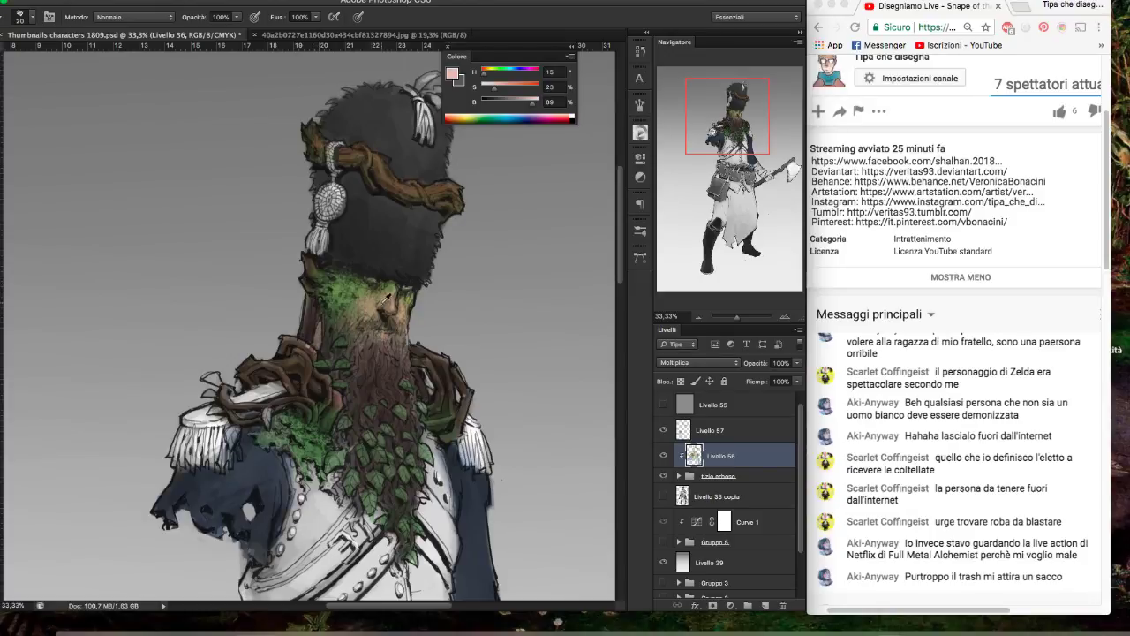
alt+click(372, 300)
drag(518, 103, 503, 91)
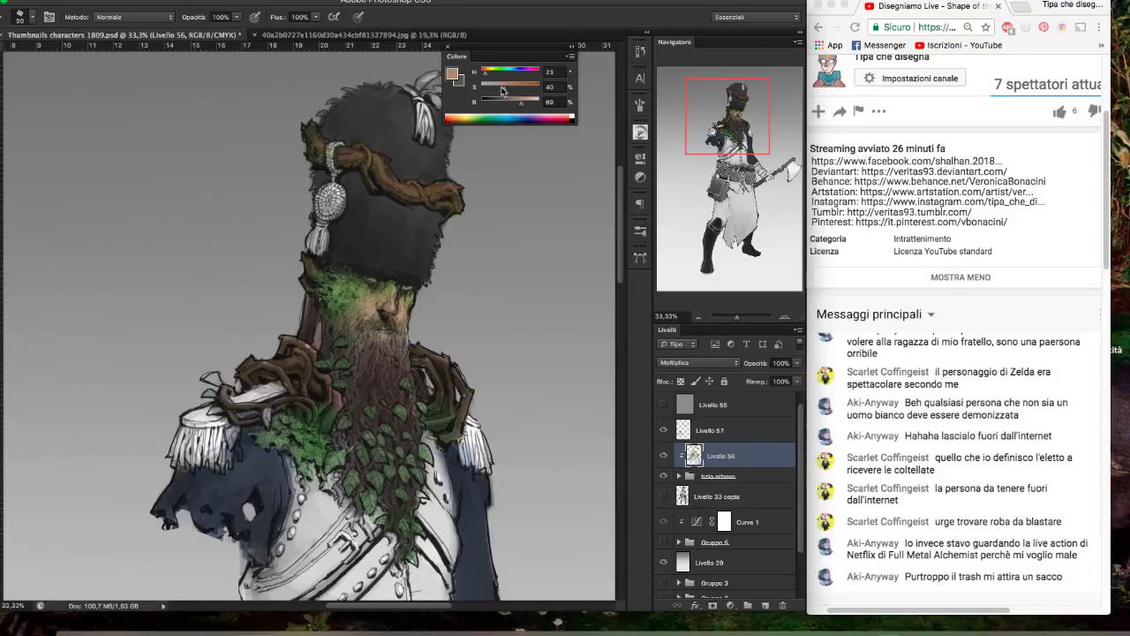
- Set the brush size to 33 px
click(29, 16)
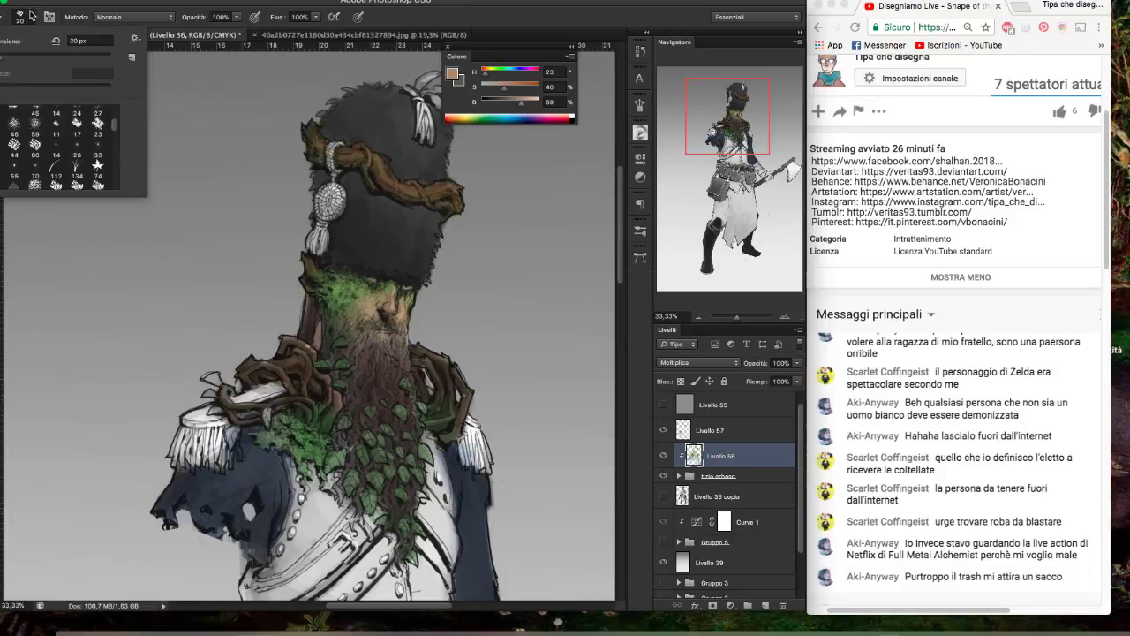
click(97, 168)
drag(10, 56, 7, 56)
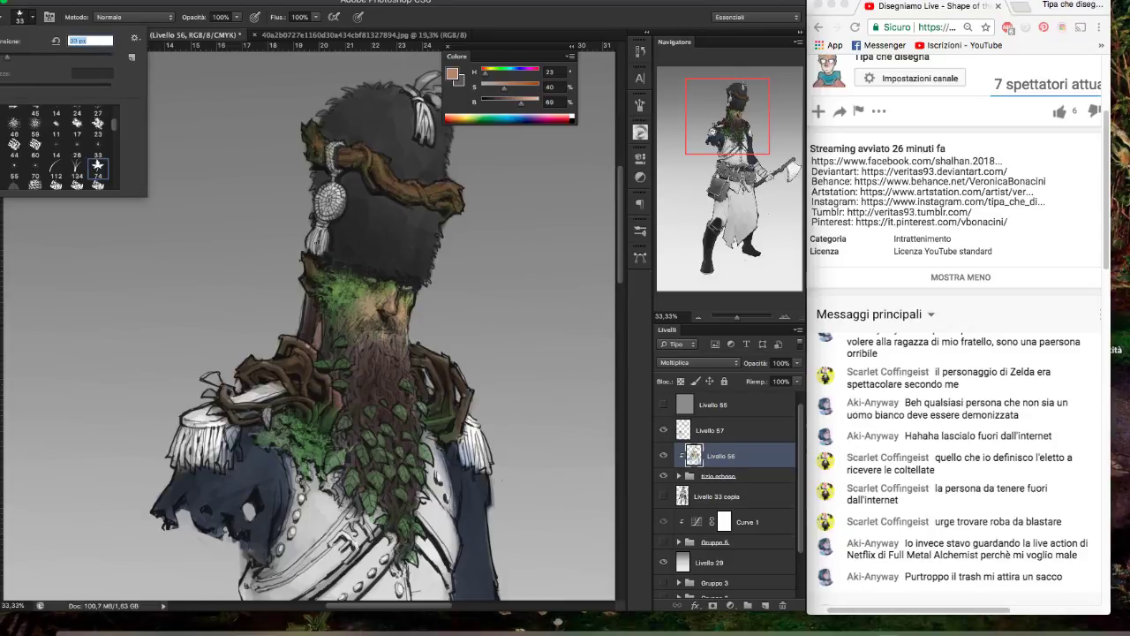
key(Return)
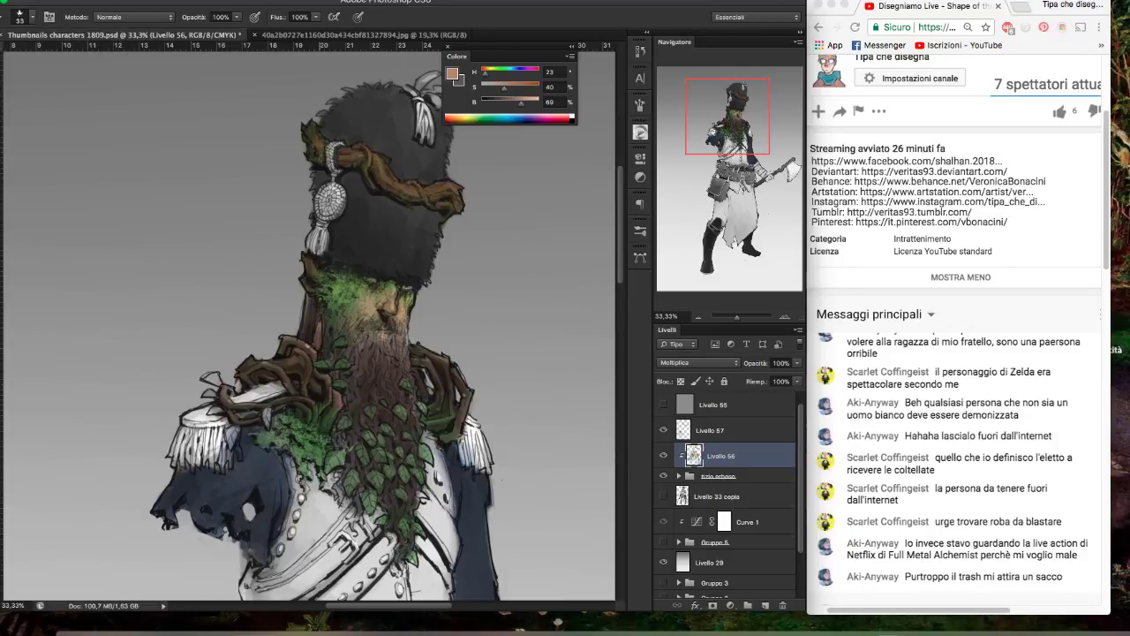
- Sample the face's skin and raise it to a light tan (H 30, S 37, B 78)
alt+click(393, 308)
drag(421, 324, 314, 348)
alt+click(392, 299)
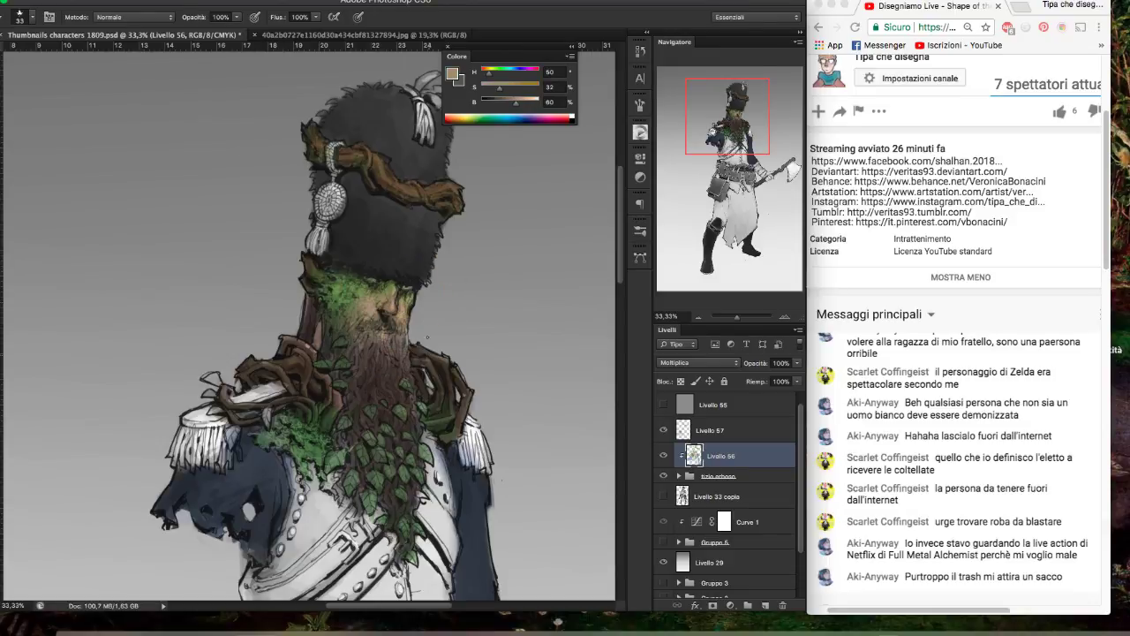
alt+click(393, 309)
click(519, 103)
click(526, 103)
- Select Livello 57 and sample a dark brown (H 18, S 25, B 20) from the beard
drag(444, 324, 380, 277)
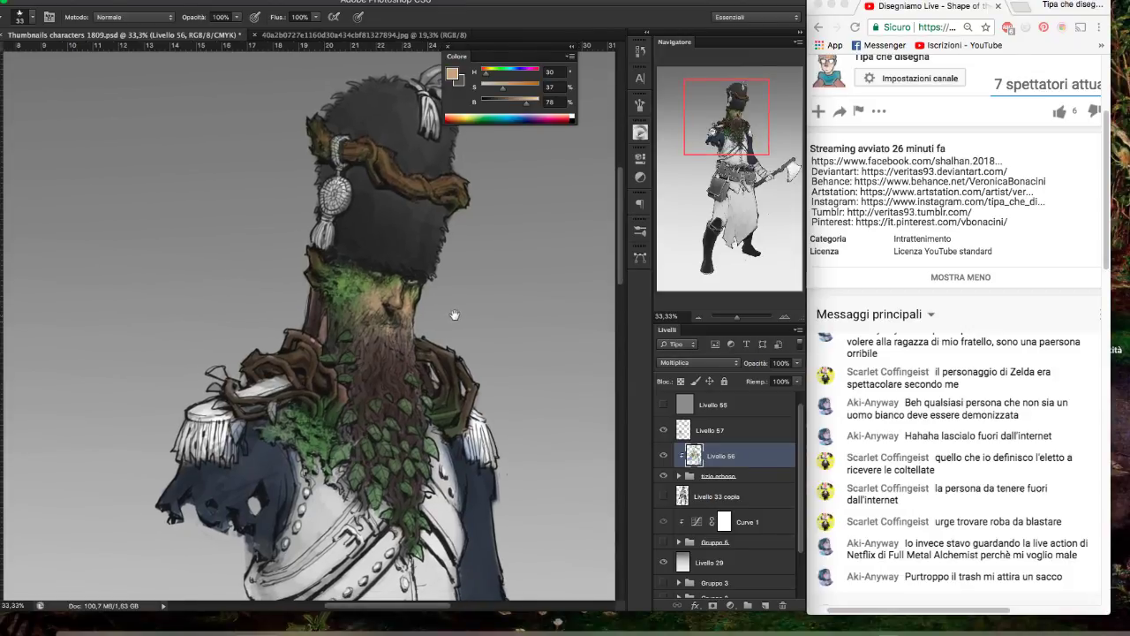
click(711, 431)
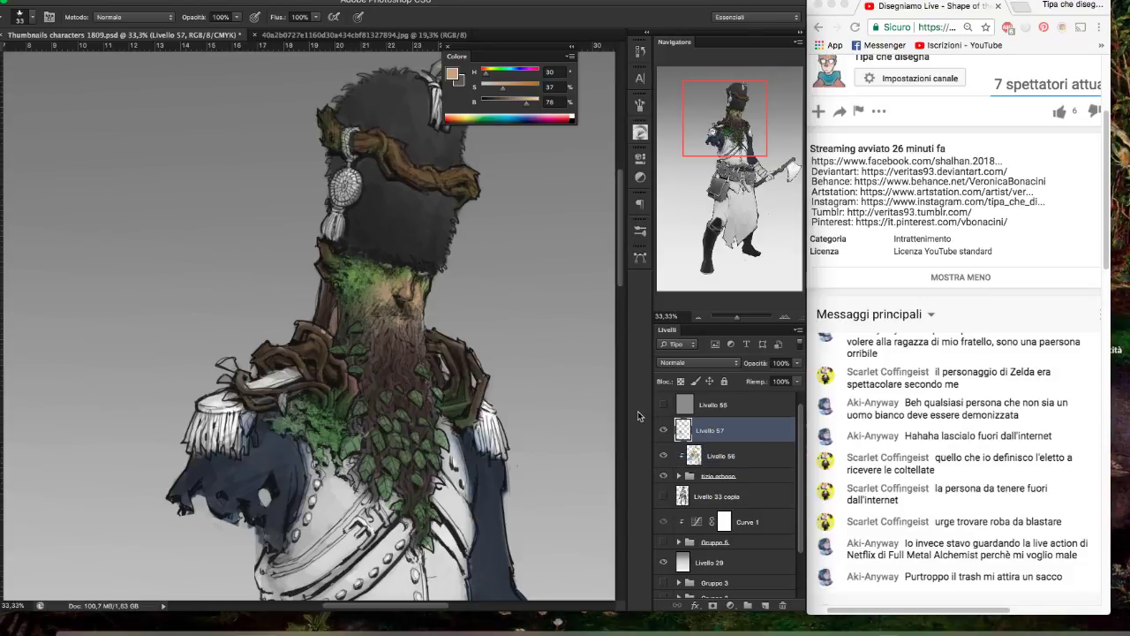
alt+click(393, 286)
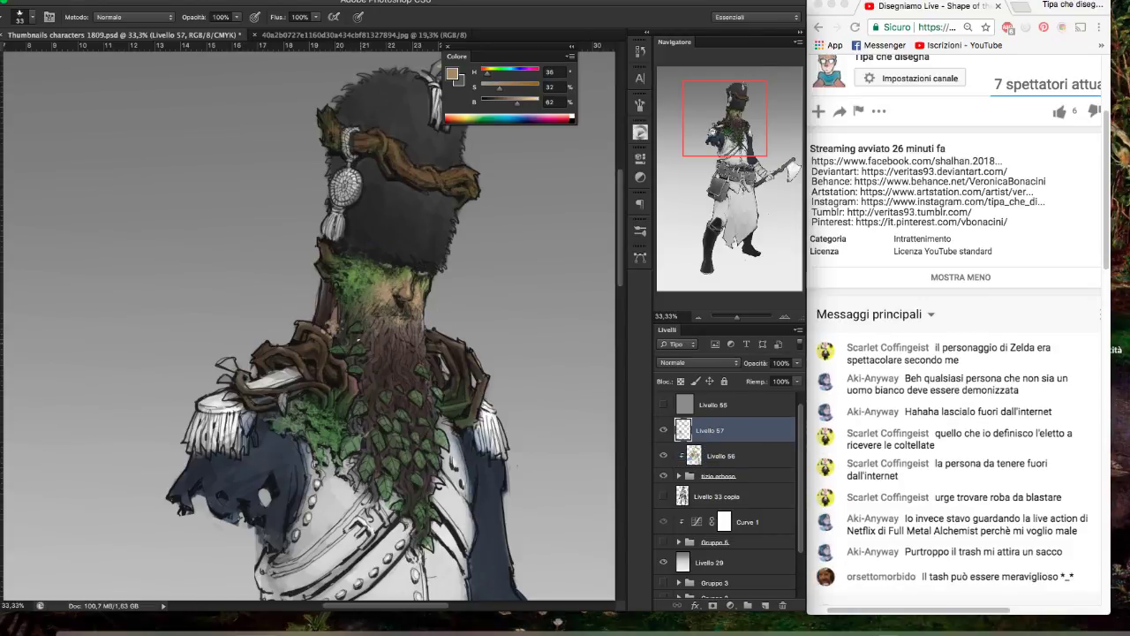
key(alt+bracketleft)
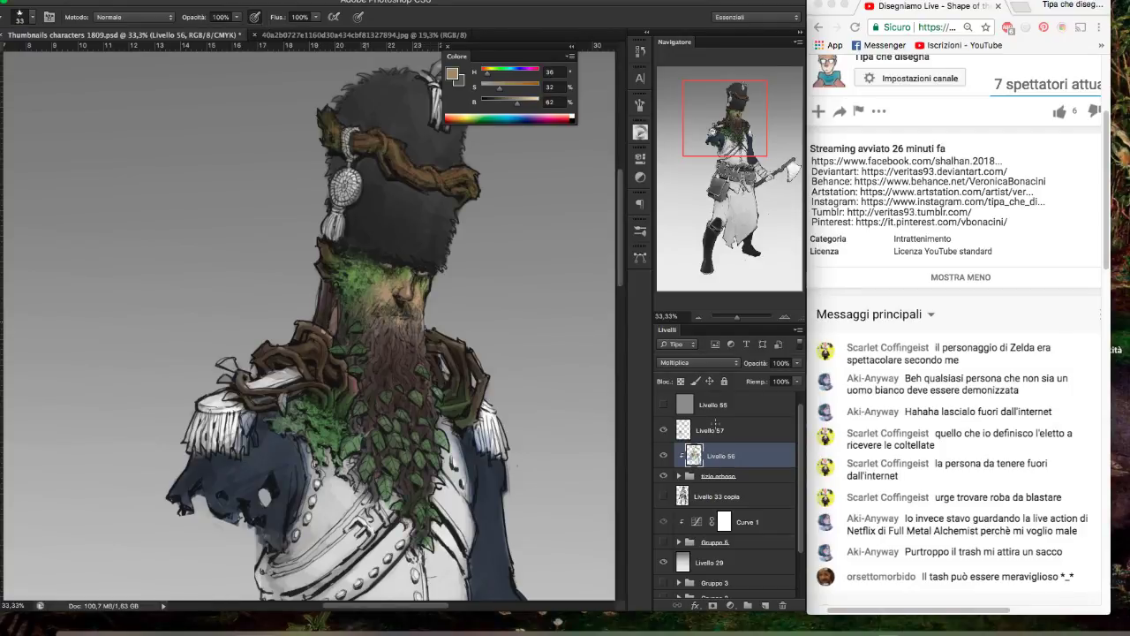
click(698, 429)
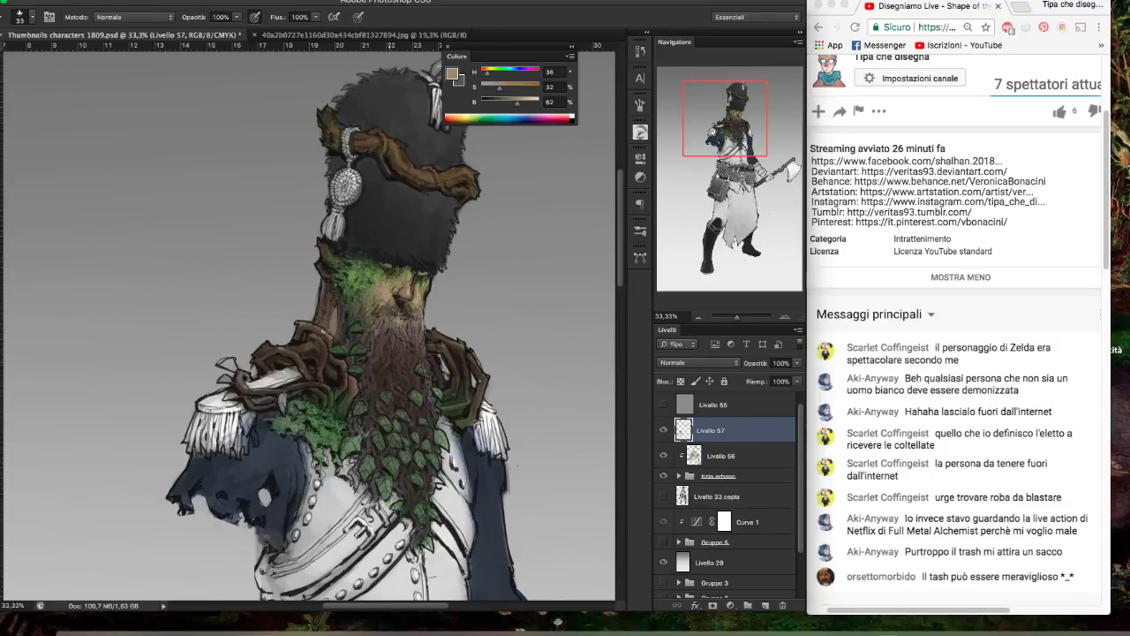
alt+click(385, 357)
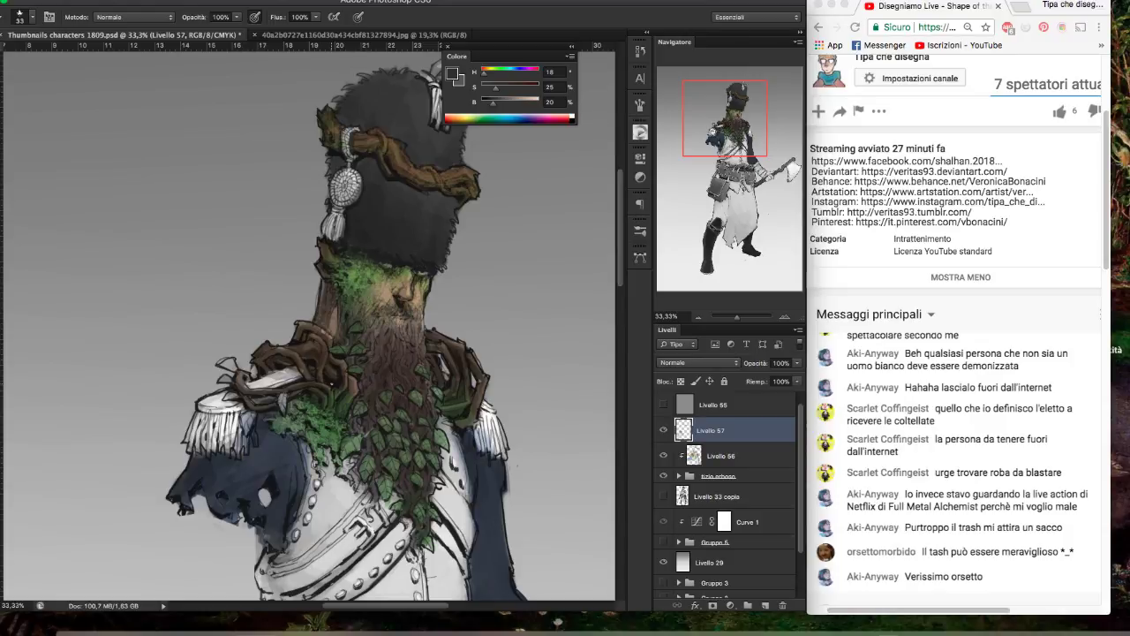
scroll(874, 499, up, 3)
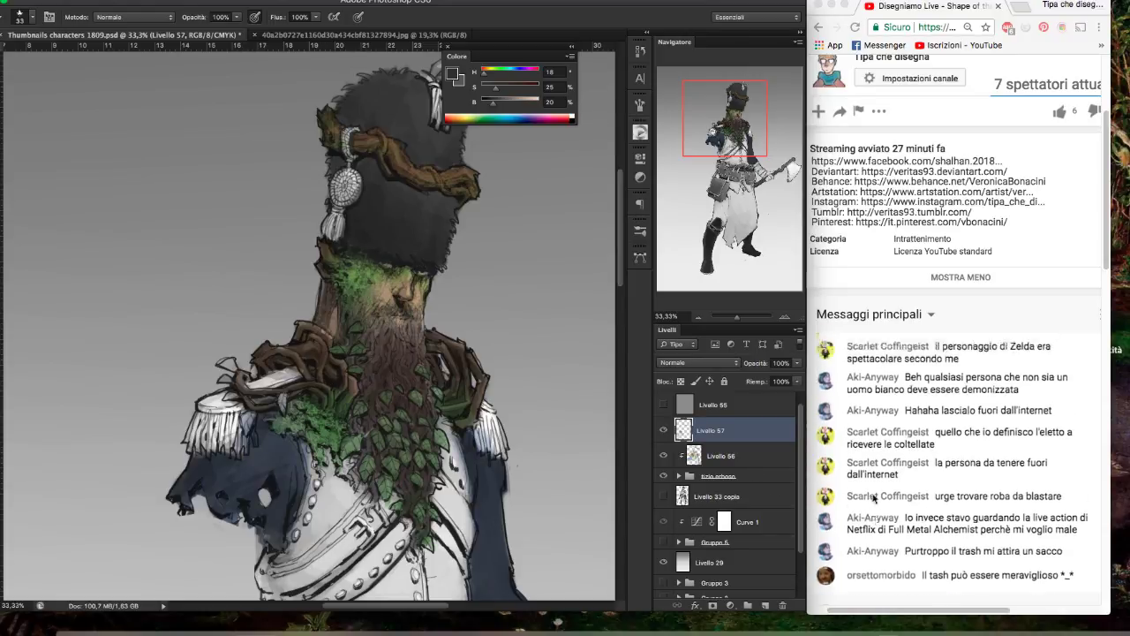
scroll(874, 494, up, 2)
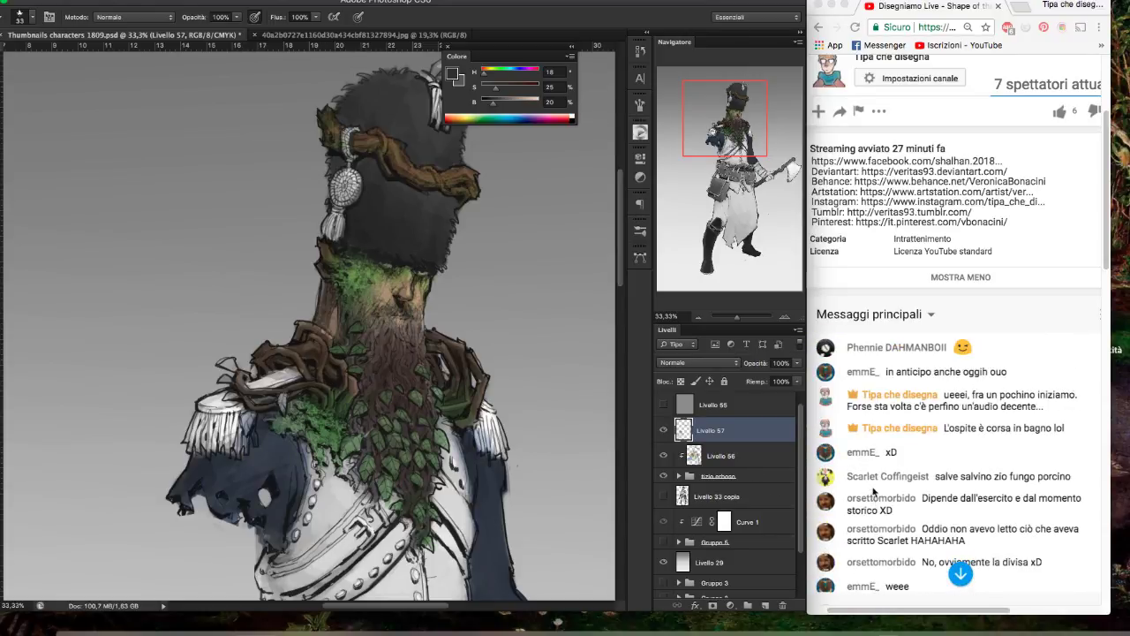
scroll(876, 468, down, 1)
scroll(878, 436, down, 5)
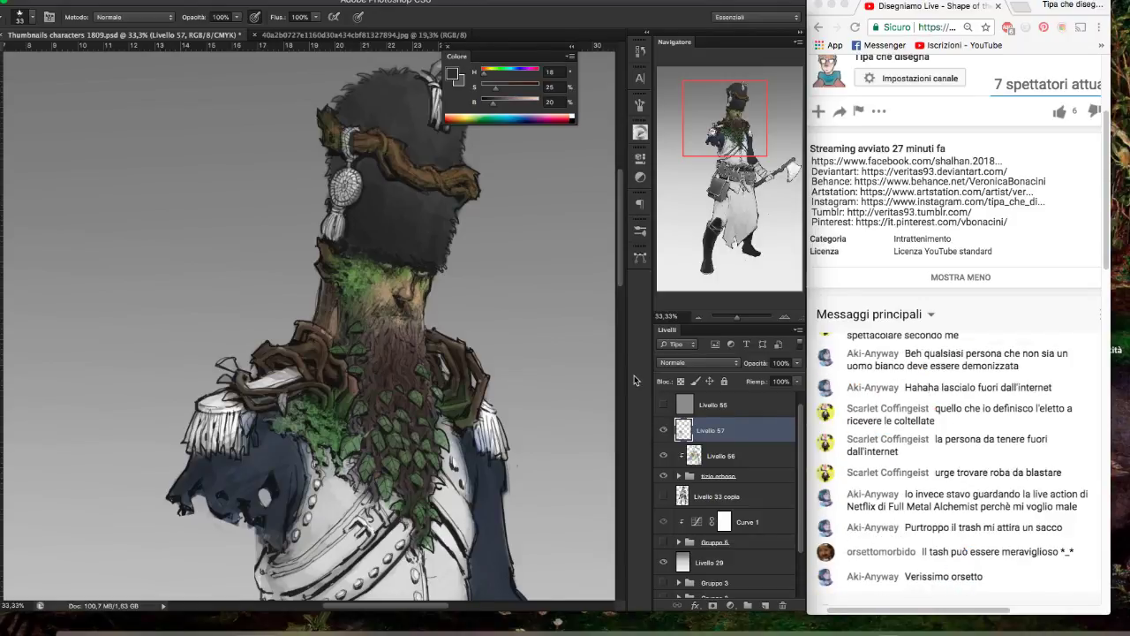
drag(418, 302, 425, 304)
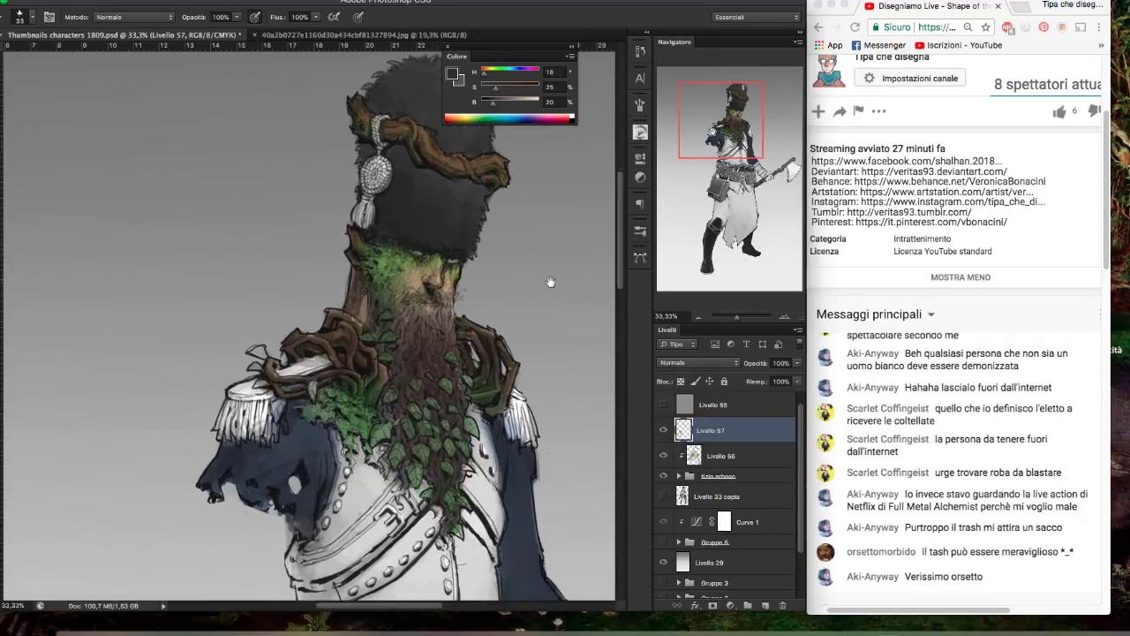
- Sample a light tan, raise its saturation to 41%, and paint a highlight near the nose
scroll(534, 307, down, 2)
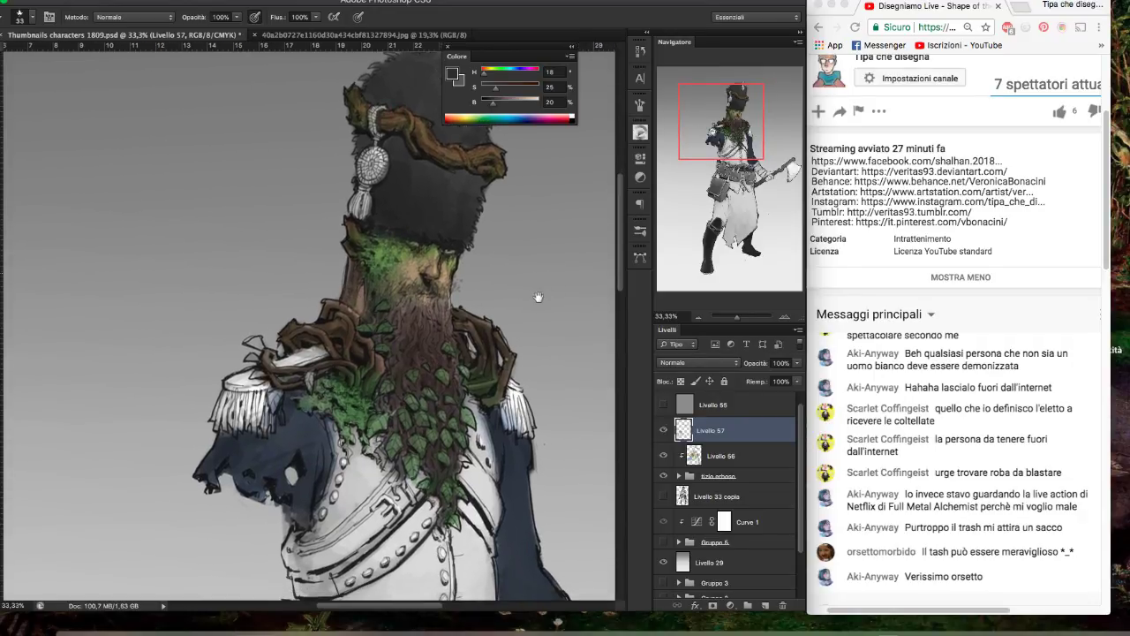
alt+click(435, 269)
click(500, 90)
drag(501, 89, 531, 103)
drag(424, 265, 436, 279)
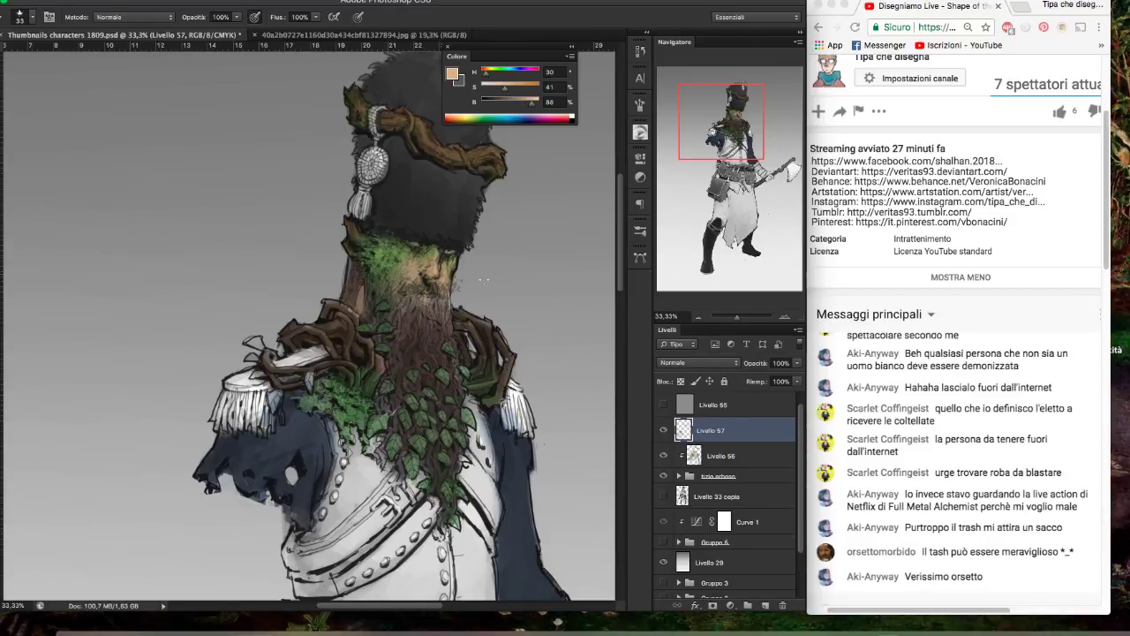
- Shrink the brush to 20 px and touch a sampled brown into a small face patch
click(33, 17)
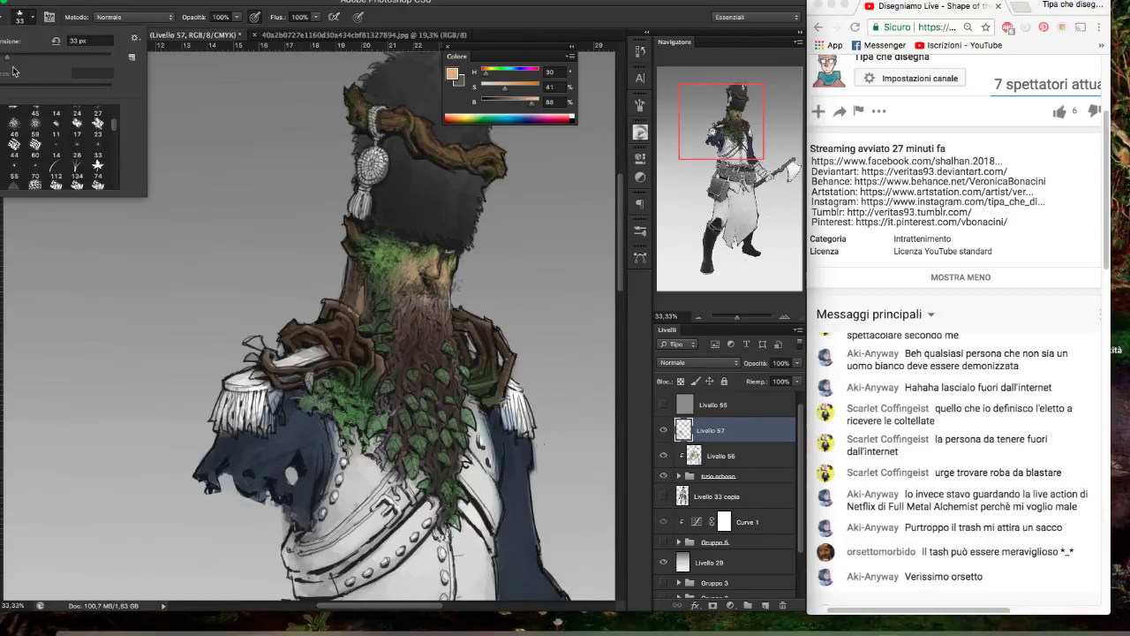
drag(7, 56, 2, 57)
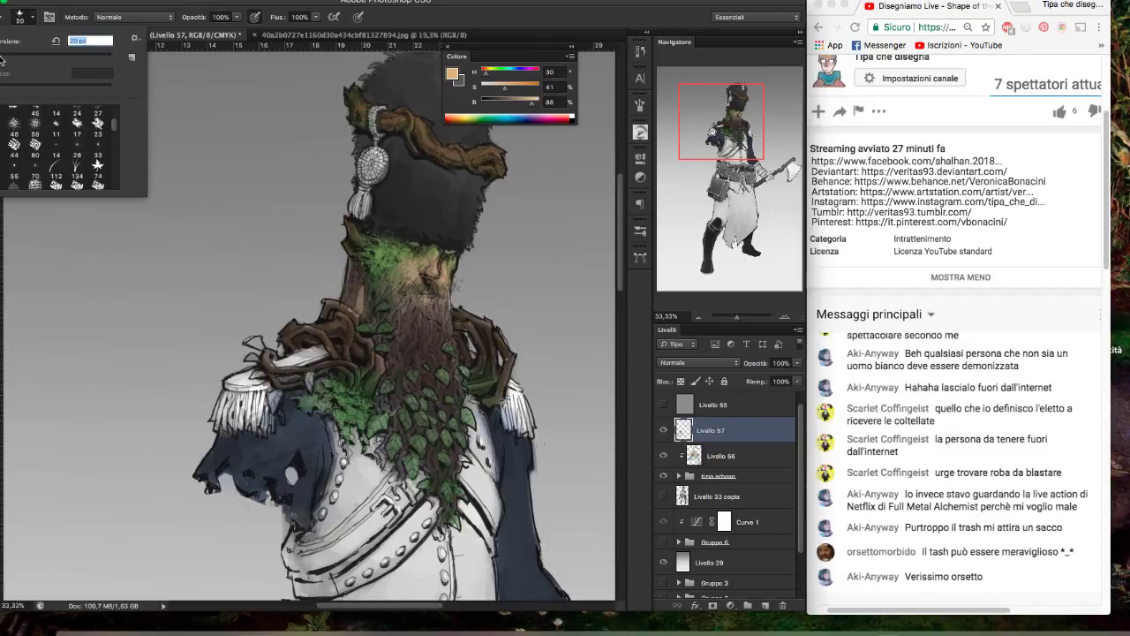
key(Return)
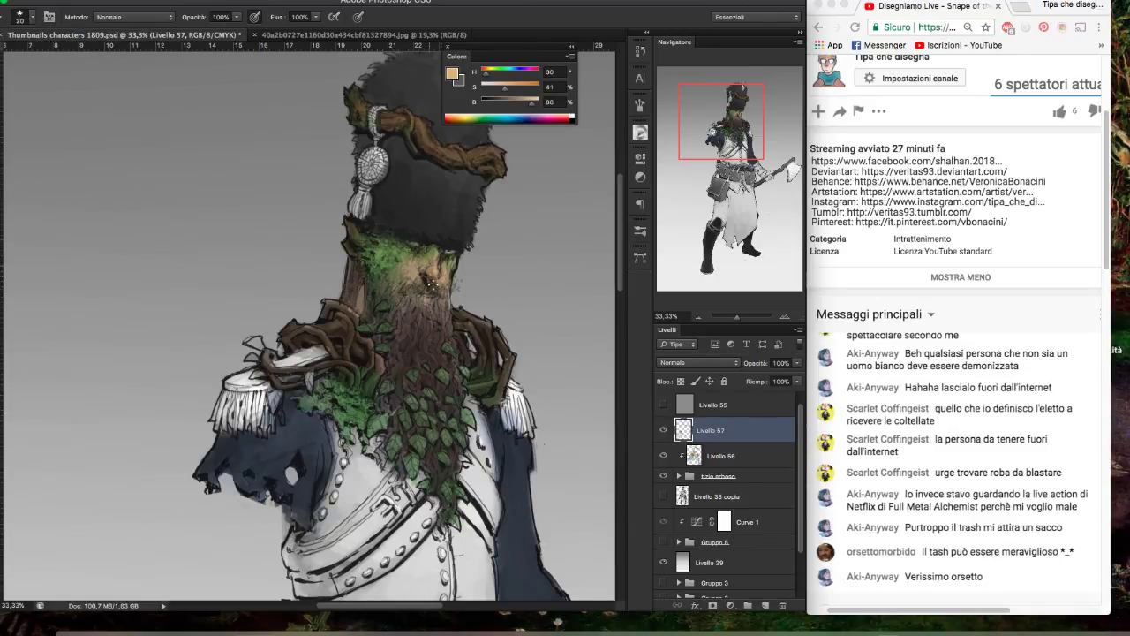
alt+click(428, 278)
alt+click(426, 280)
alt+click(425, 286)
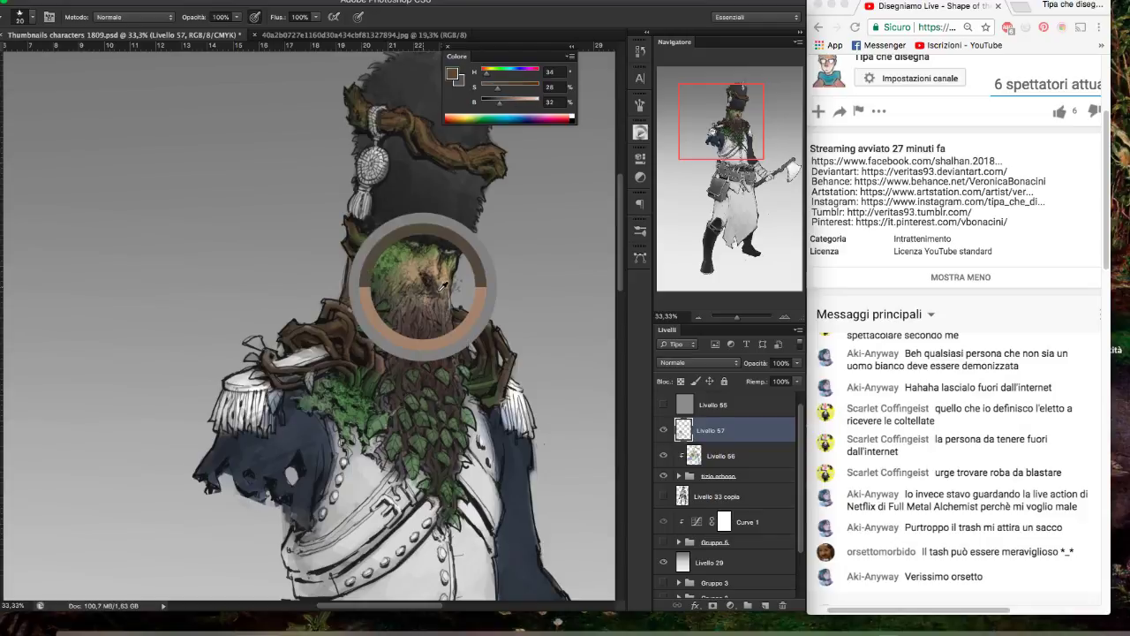
drag(427, 279, 433, 283)
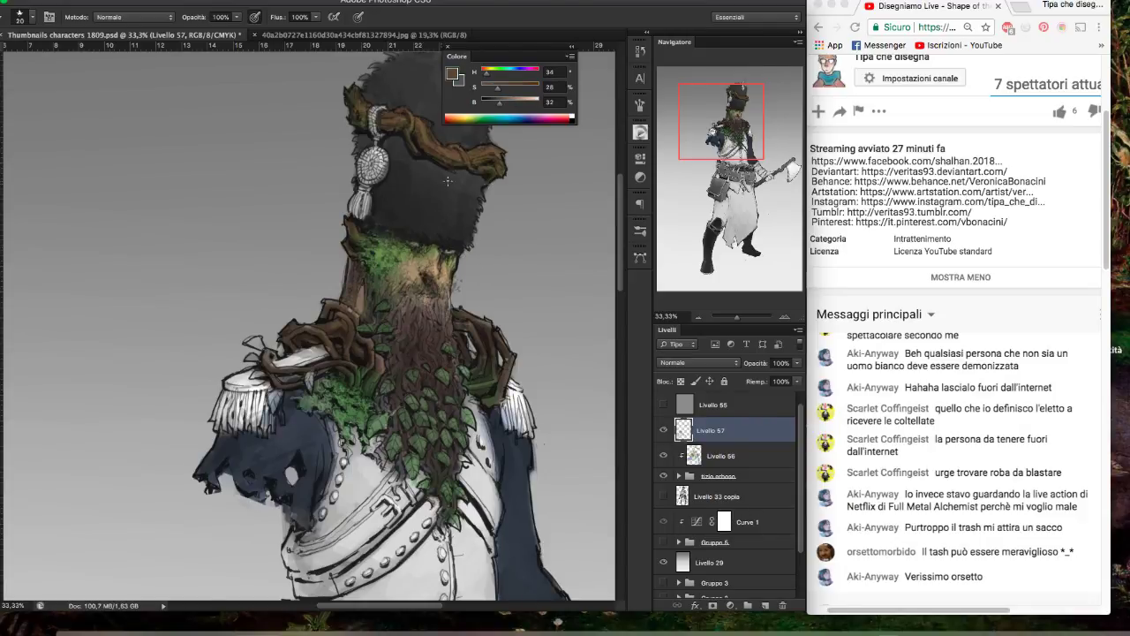
- Erase a small dark spot on the face and eyedrop leaf green (H 96, S 47, B 58) from the beard
key(e)
click(433, 273)
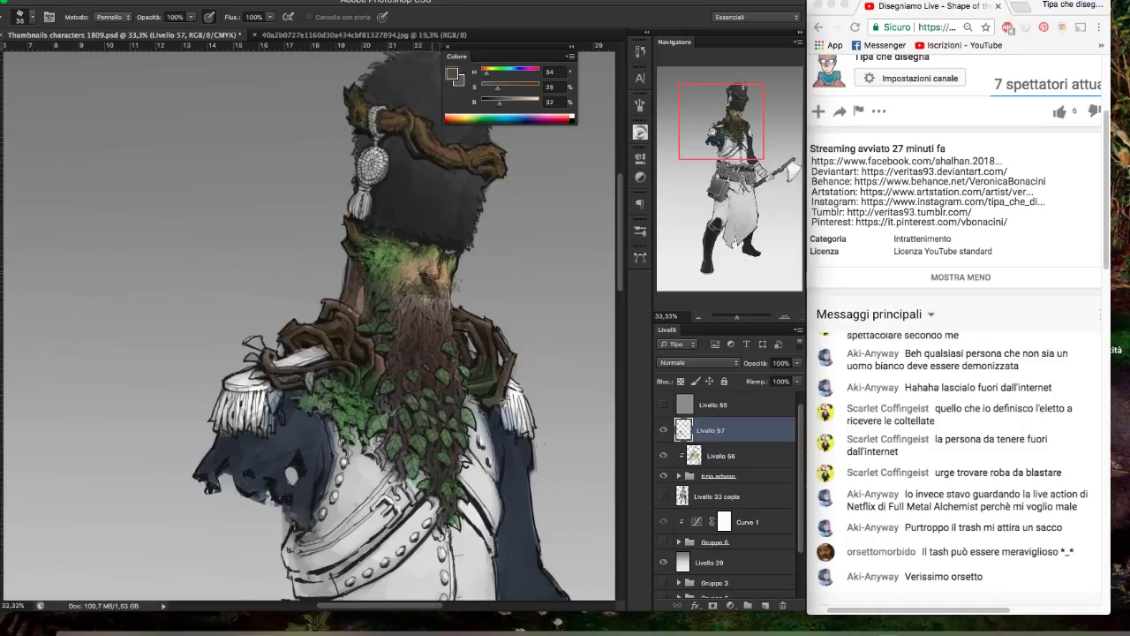
drag(477, 284, 483, 282)
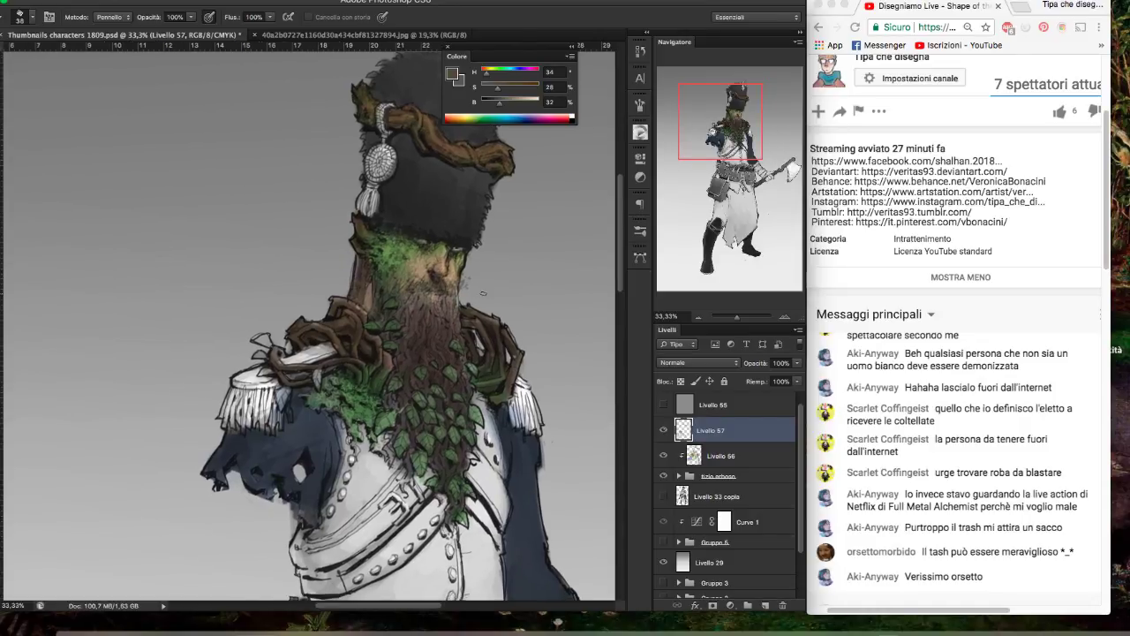
click(393, 253)
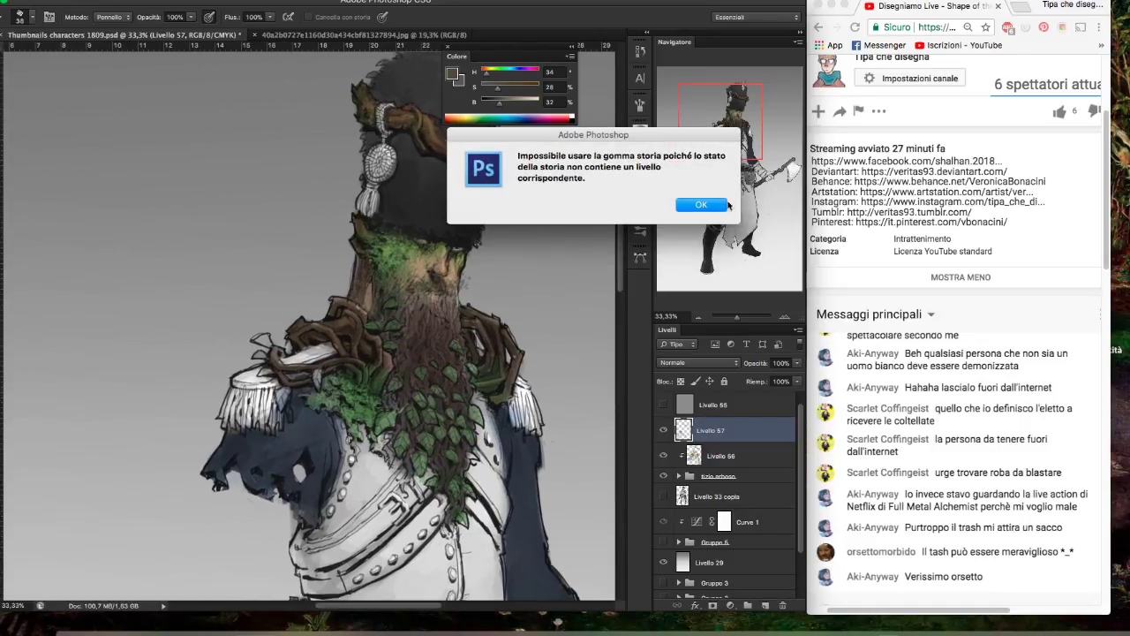
key(Return)
key(i)
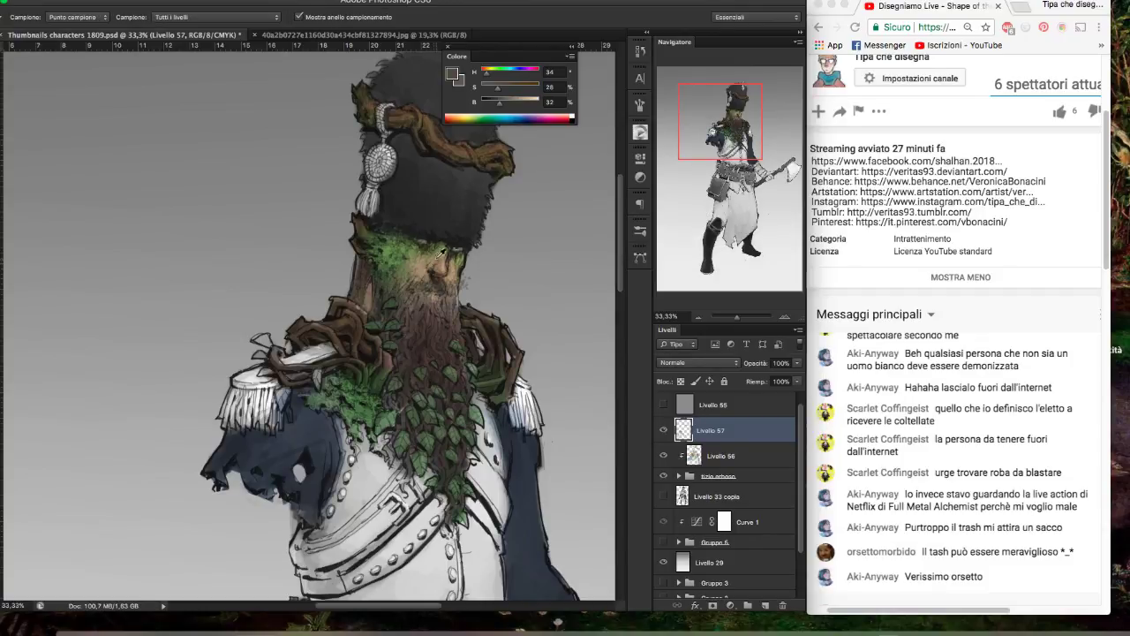
click(386, 248)
key(b)
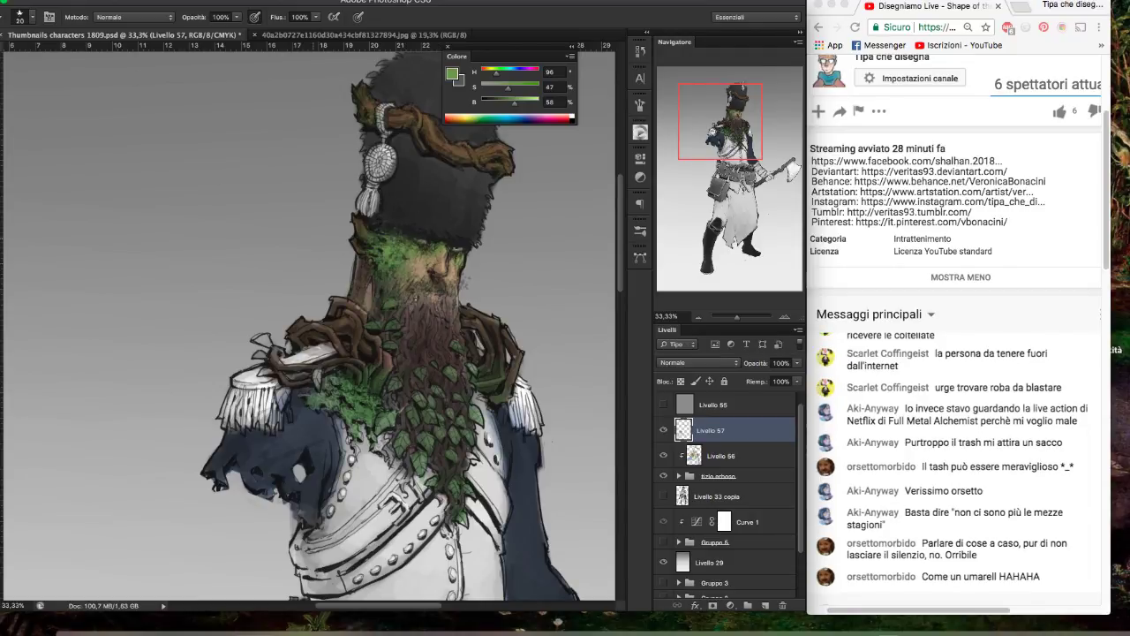
- Switch to a different brush preset and shrink it from 25 px to 9 px
click(31, 15)
click(35, 146)
drag(16, 59, 2, 58)
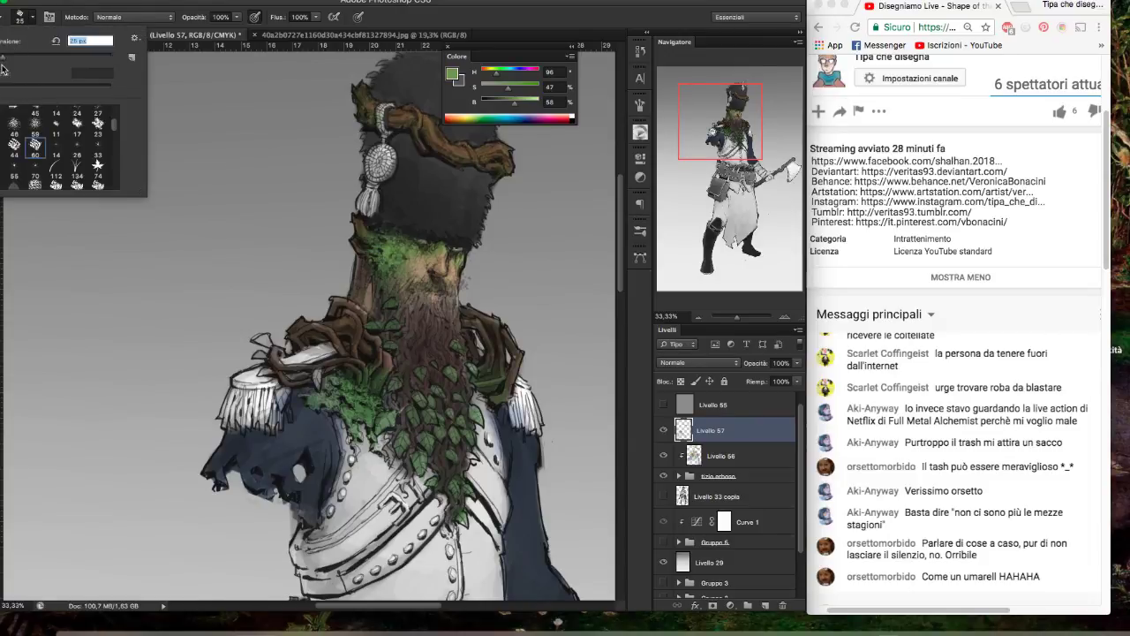
click(391, 305)
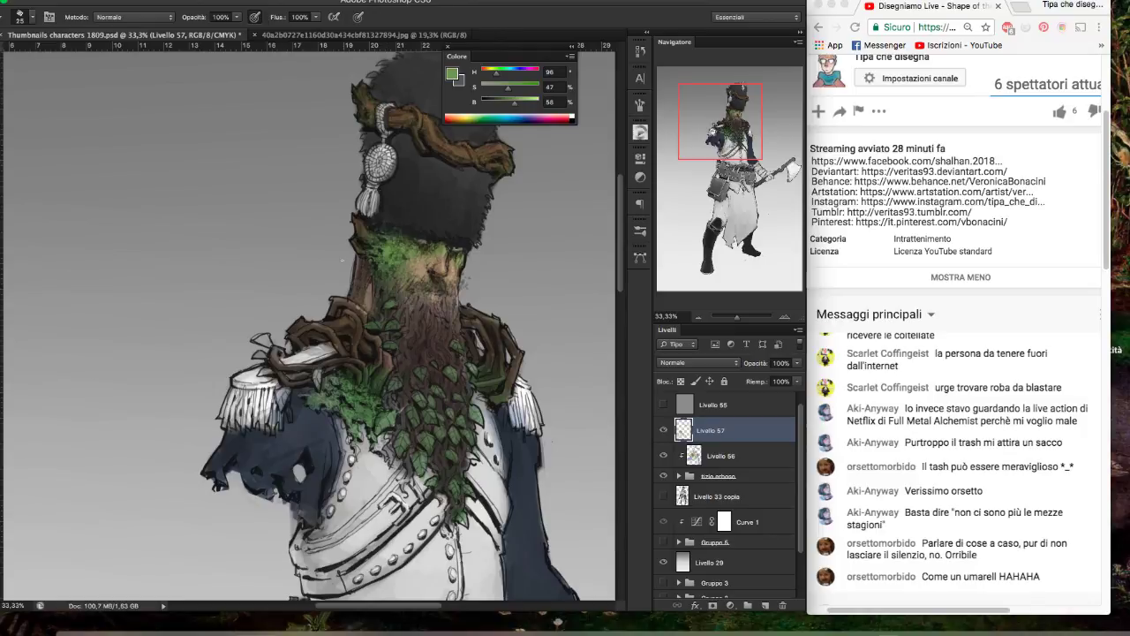
click(32, 15)
drag(1, 60, 0, 62)
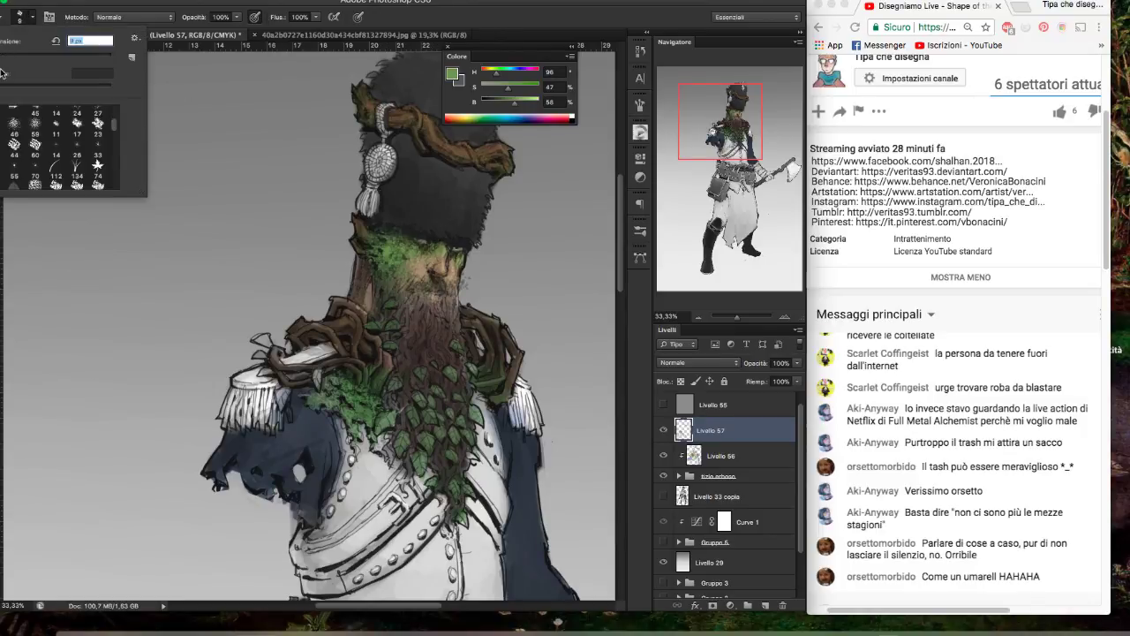
click(395, 303)
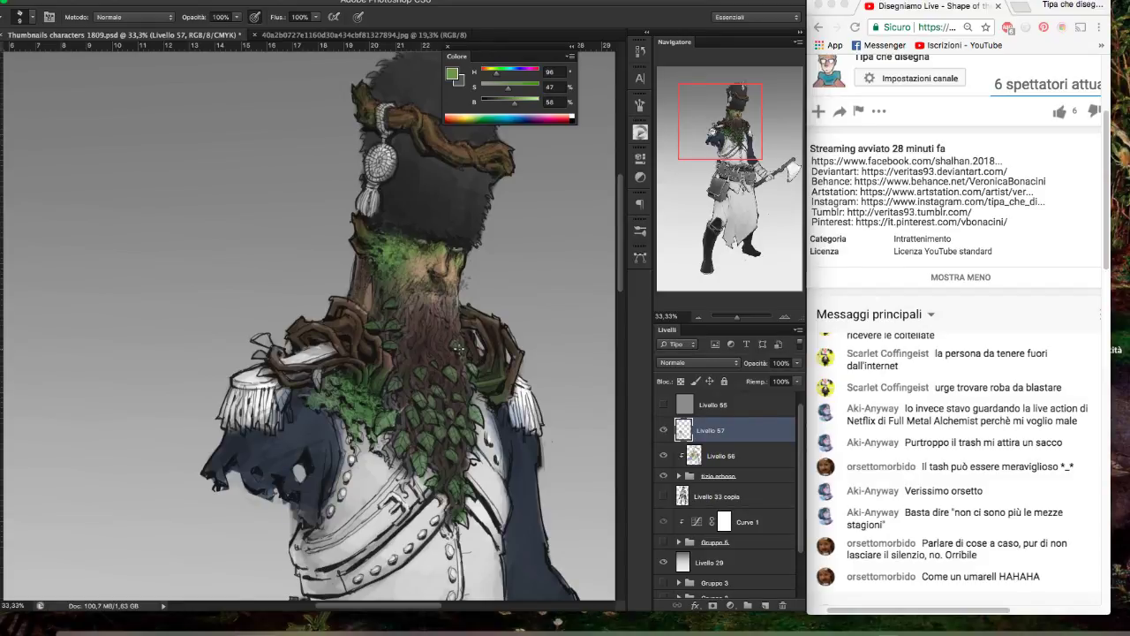
- Paint green dabs and strokes over the beard's leaves
click(458, 344)
drag(471, 365, 433, 339)
drag(462, 381, 465, 434)
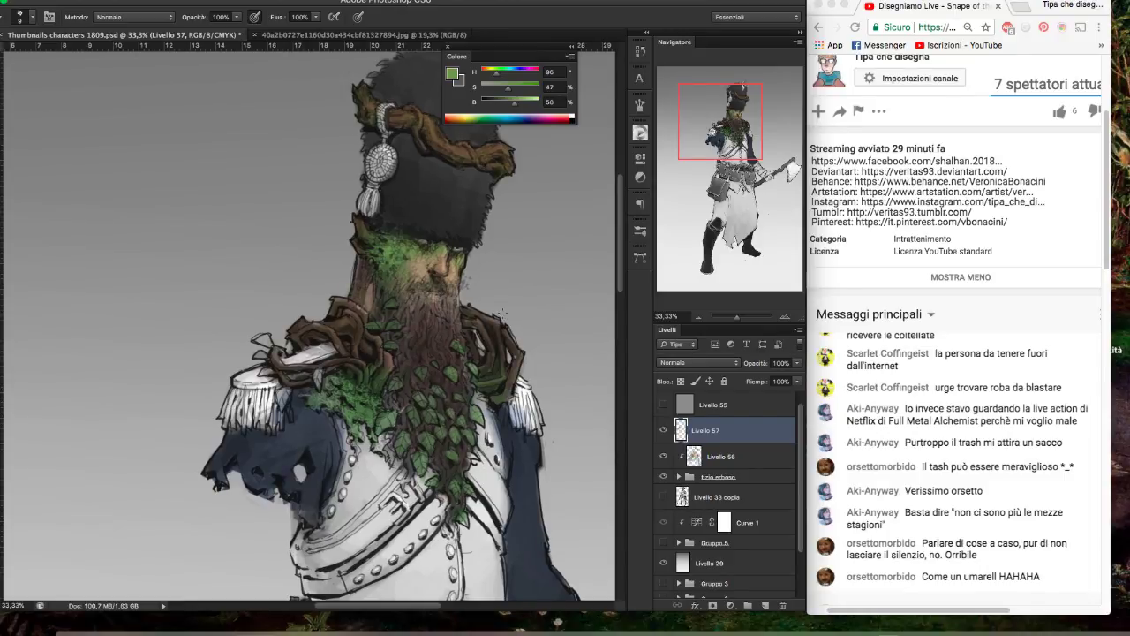
- Enlarge the brush to 53 px and centre the view on the hat and beard
click(33, 16)
click(32, 55)
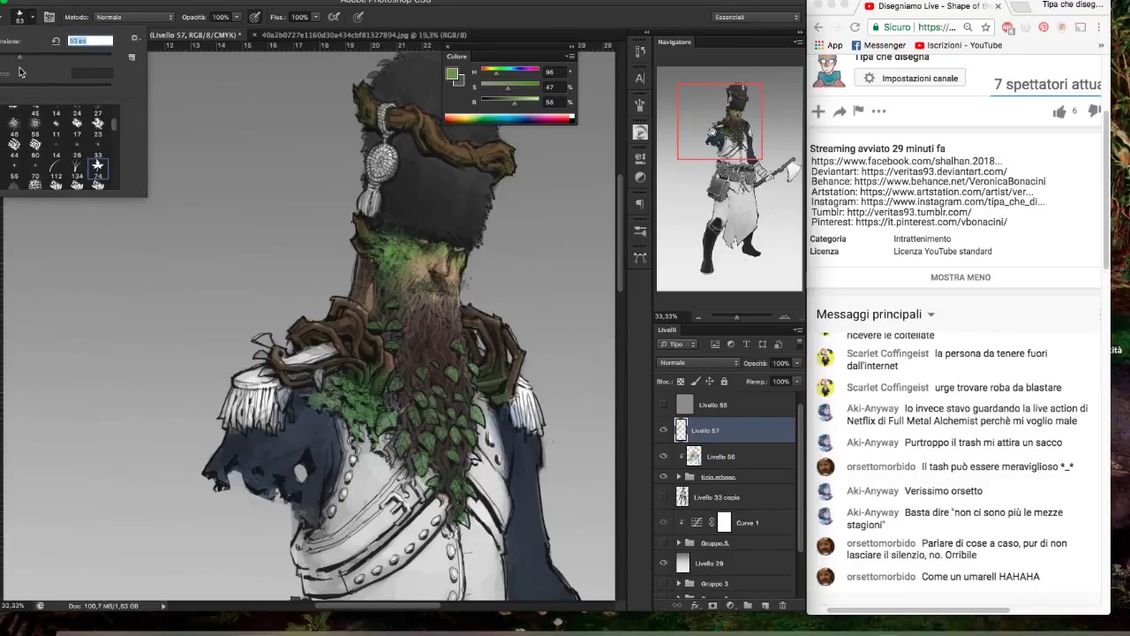
key(Return)
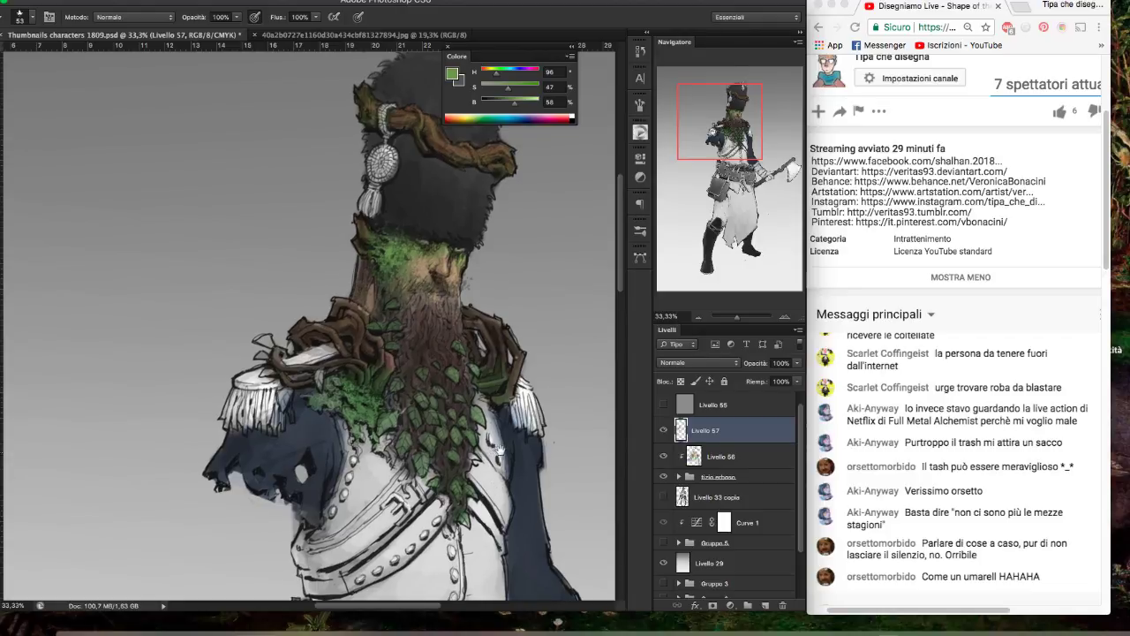
drag(486, 455, 498, 454)
drag(505, 312, 563, 369)
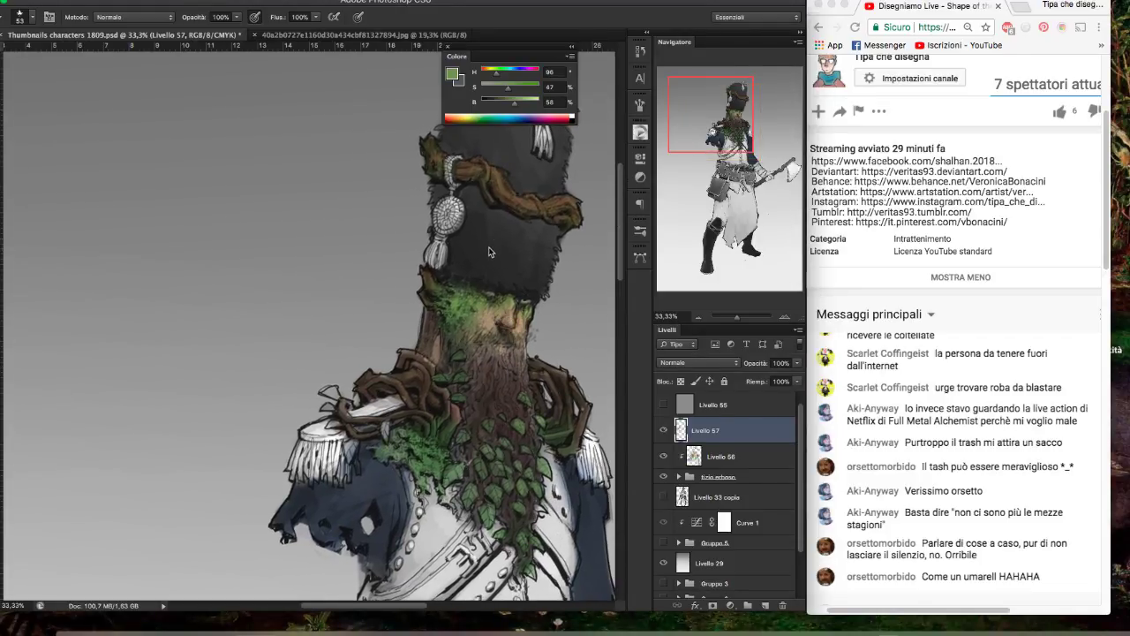
mouse_move(508, 291)
mouse_down()
mouse_move(468, 318)
mouse_move(464, 344)
mouse_up()
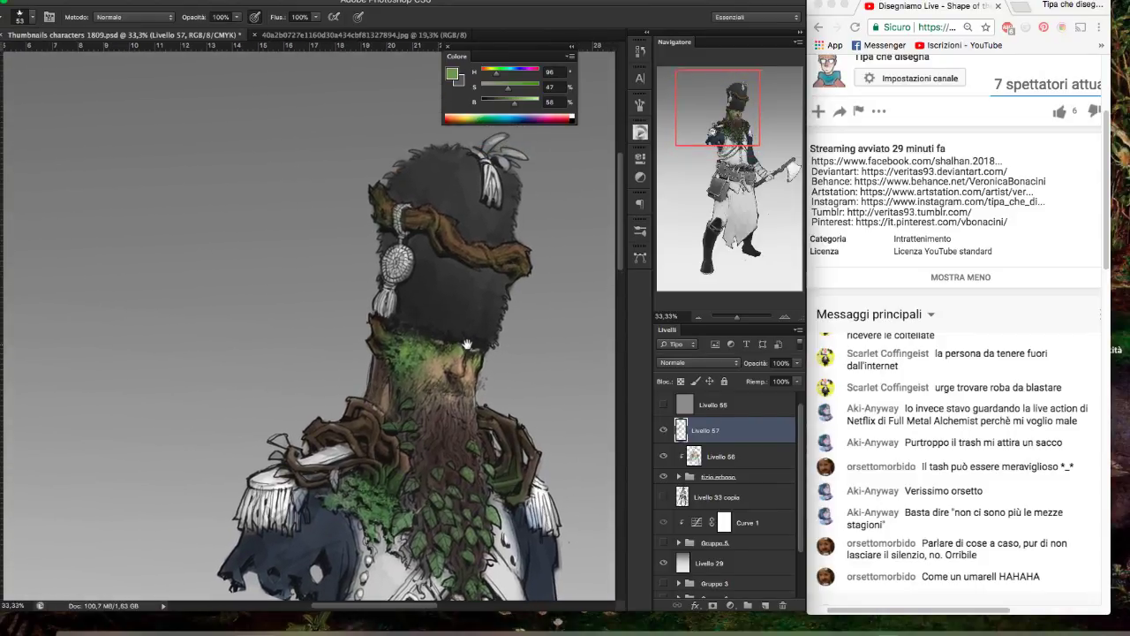
- Switch to brush preset 60 at 39 px and paint a dark green leaf atop the hat
click(33, 17)
drag(9, 57, 3, 56)
key(Return)
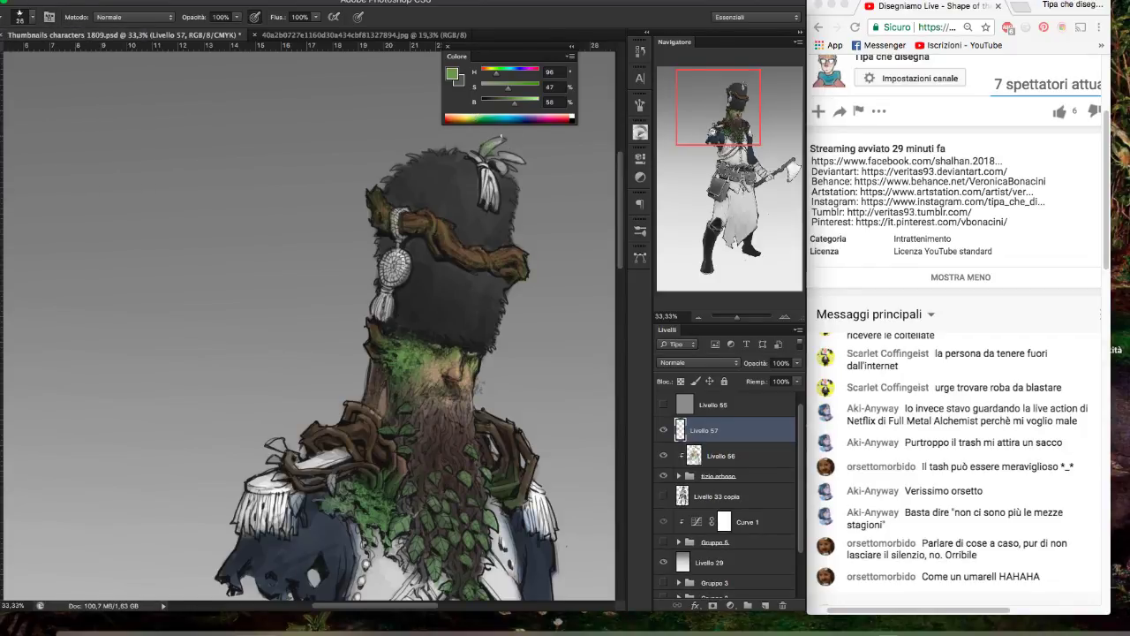
click(32, 17)
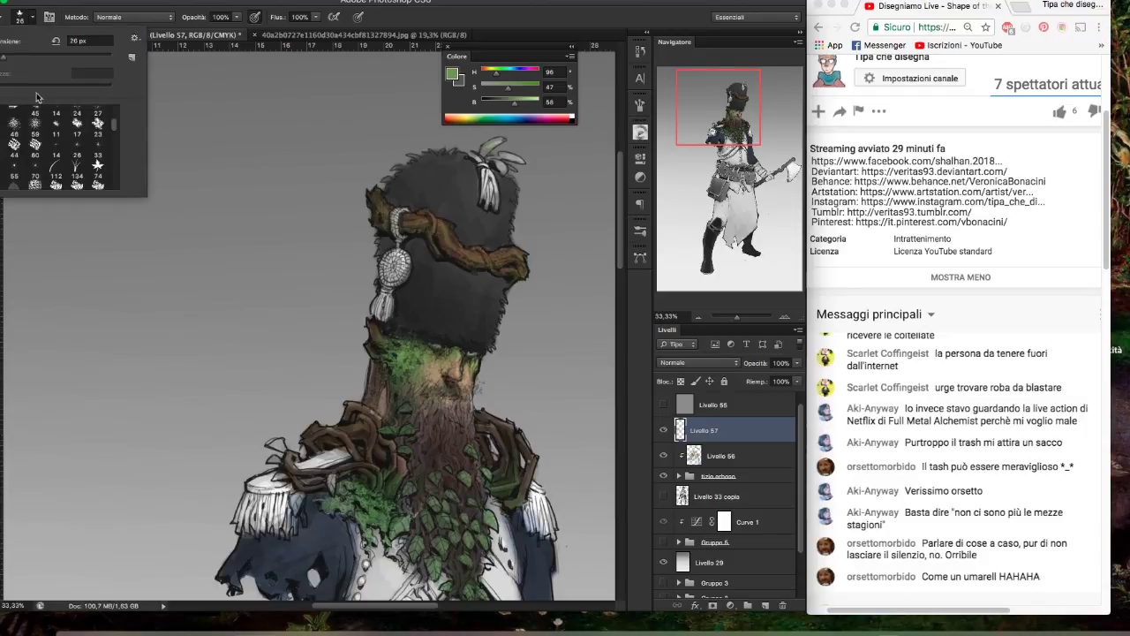
click(36, 144)
drag(23, 57, 12, 56)
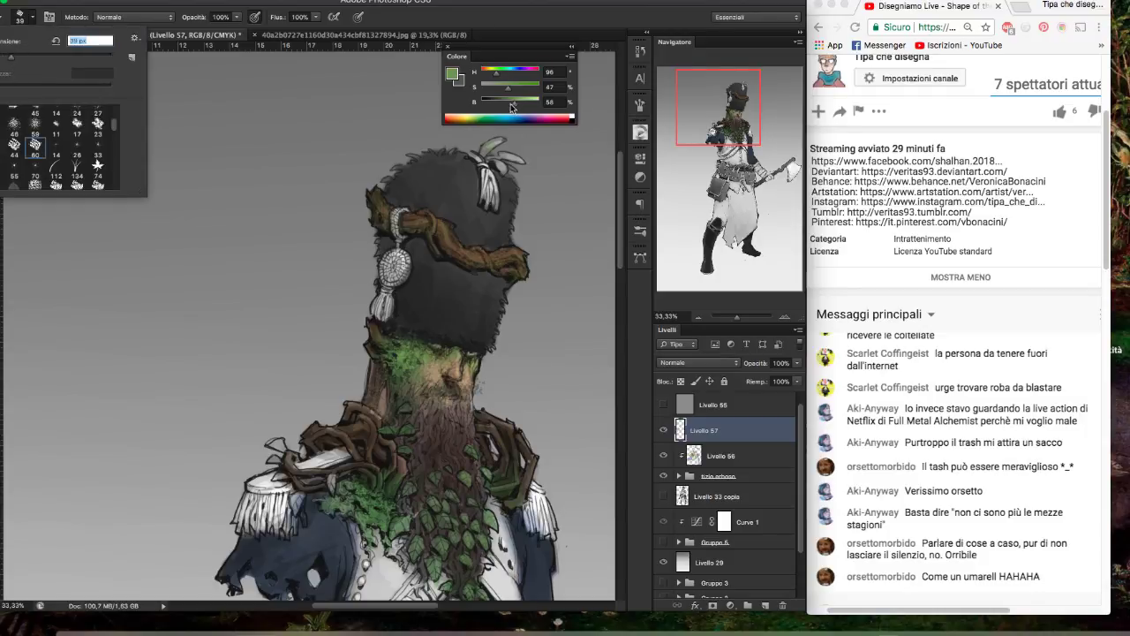
drag(511, 107, 485, 148)
- Undo that stroke, repaint the hat-top leaf on Livello 56, and brighten the green to B 67
key(ctrl+z)
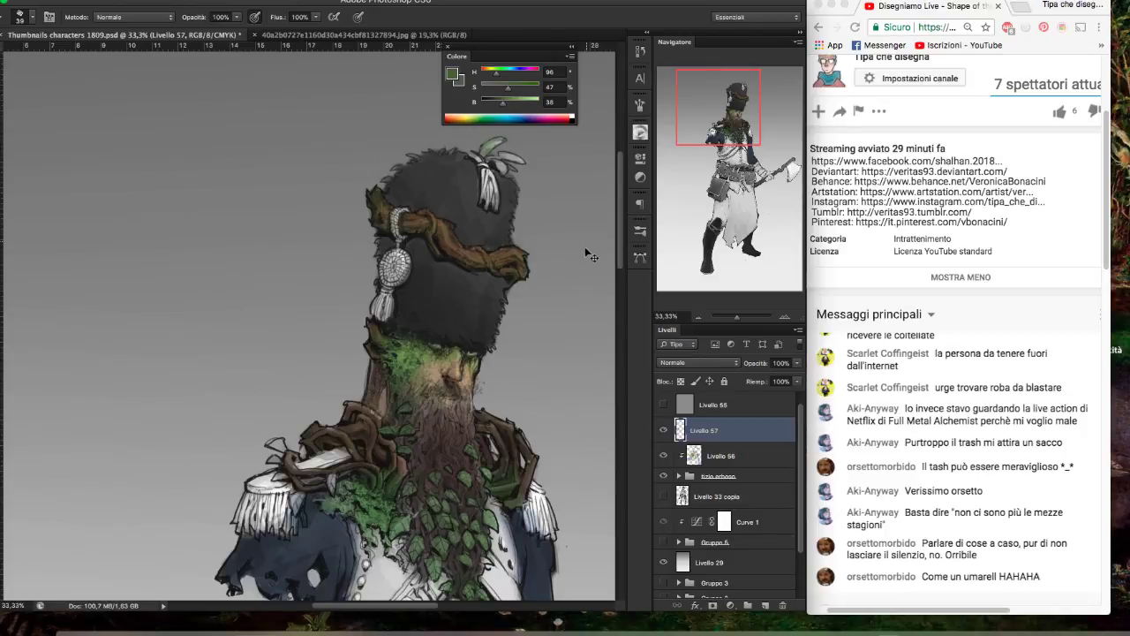
click(706, 455)
drag(508, 104, 482, 150)
drag(502, 103, 519, 103)
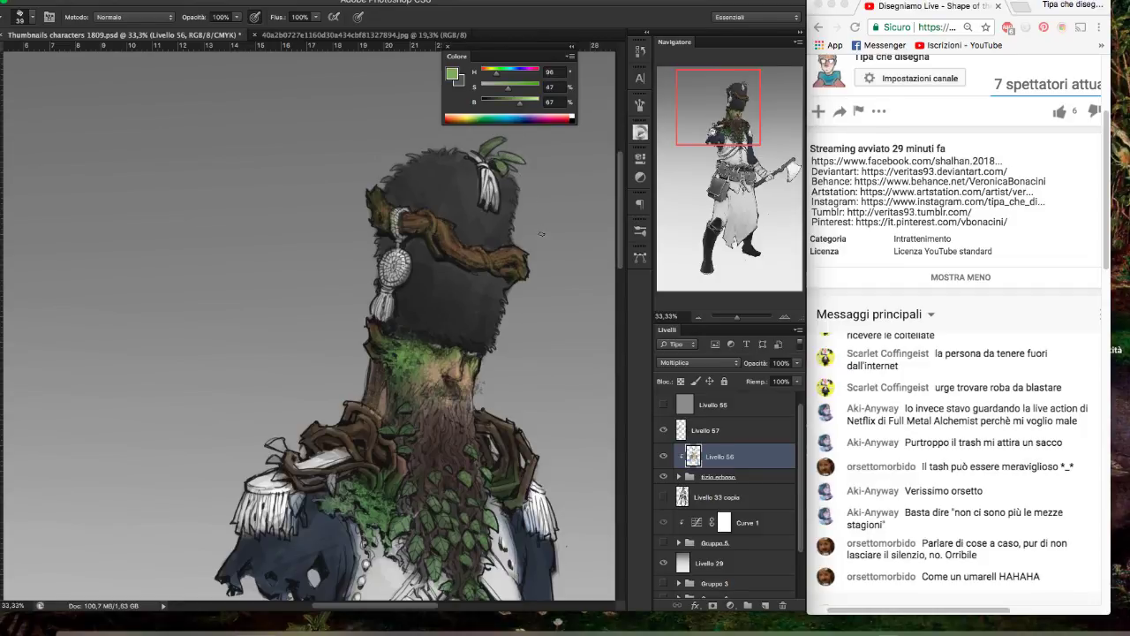
- Make the paint a brighter yellow-green and add highlights to the leaves with the 40 px star brush
mouse_move(520, 104)
mouse_down()
mouse_move(492, 75)
mouse_move(503, 75)
mouse_up()
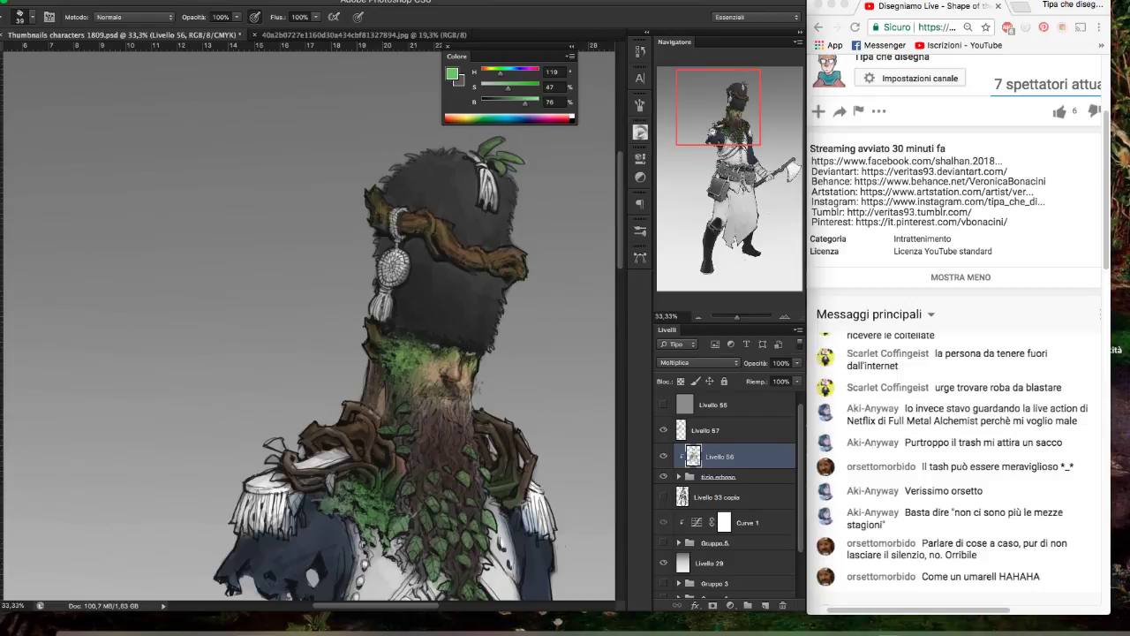
click(640, 132)
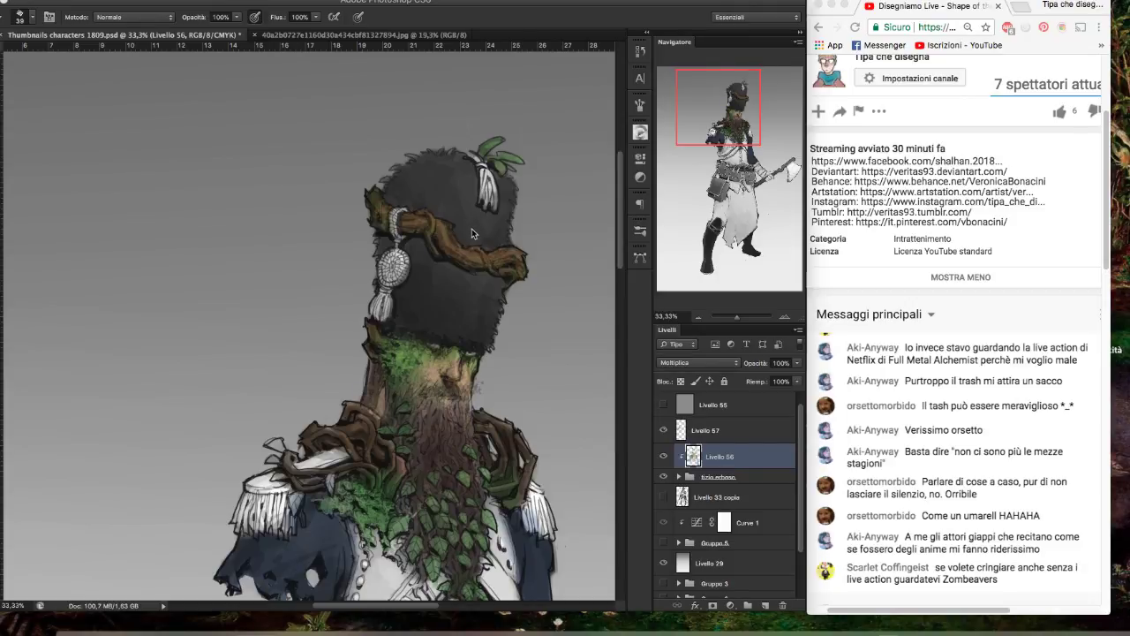
key(F6)
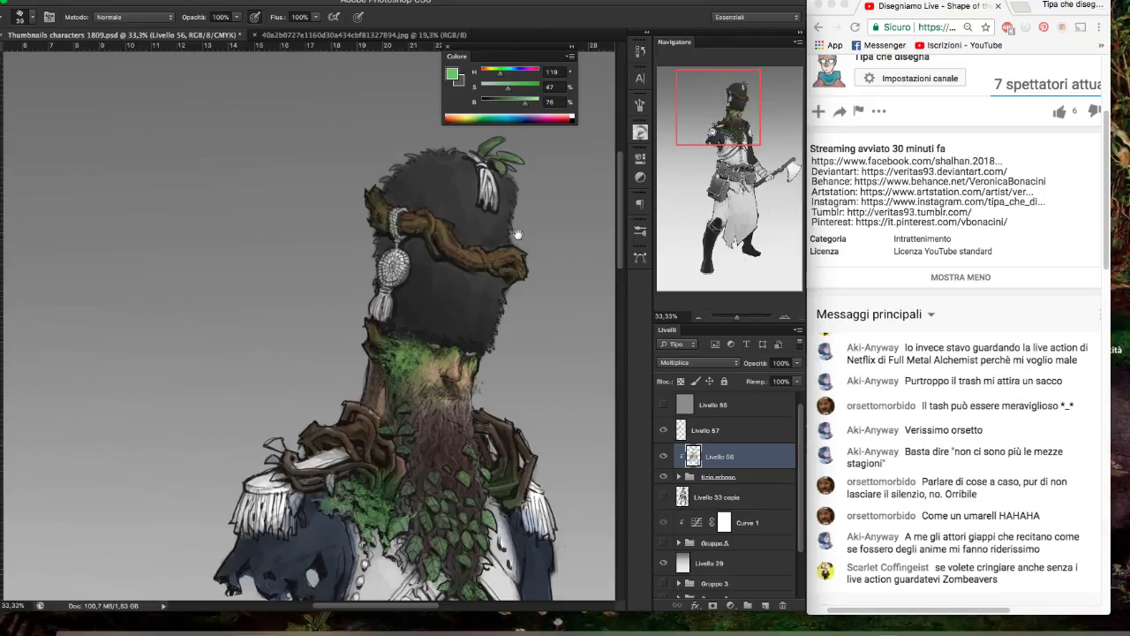
click(32, 16)
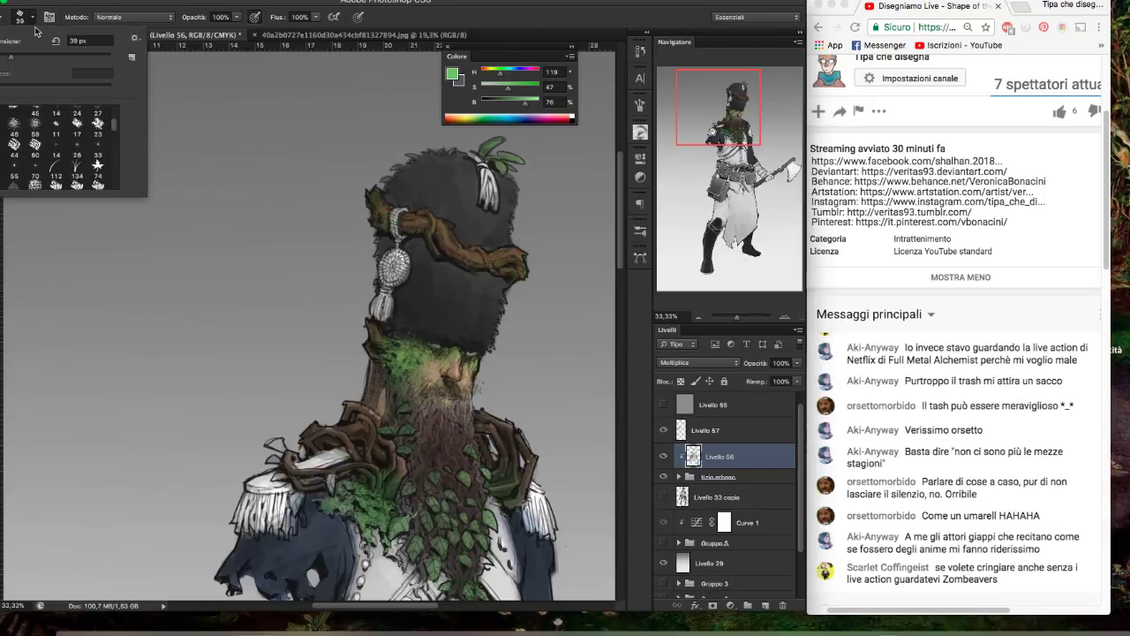
click(97, 165)
key(Return)
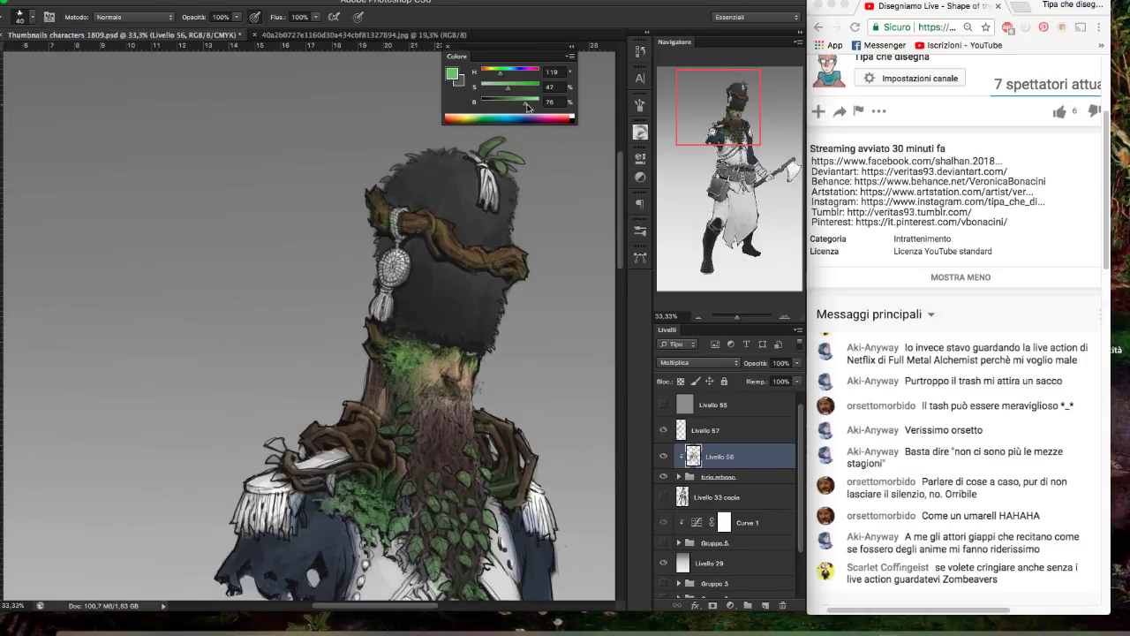
drag(456, 189, 488, 261)
- Pan onto the hat, show the rulers, and change the paint to salmon red (H 8, S 47, B 81)
key(v)
key(b)
drag(533, 314, 536, 277)
key(ctrl+r)
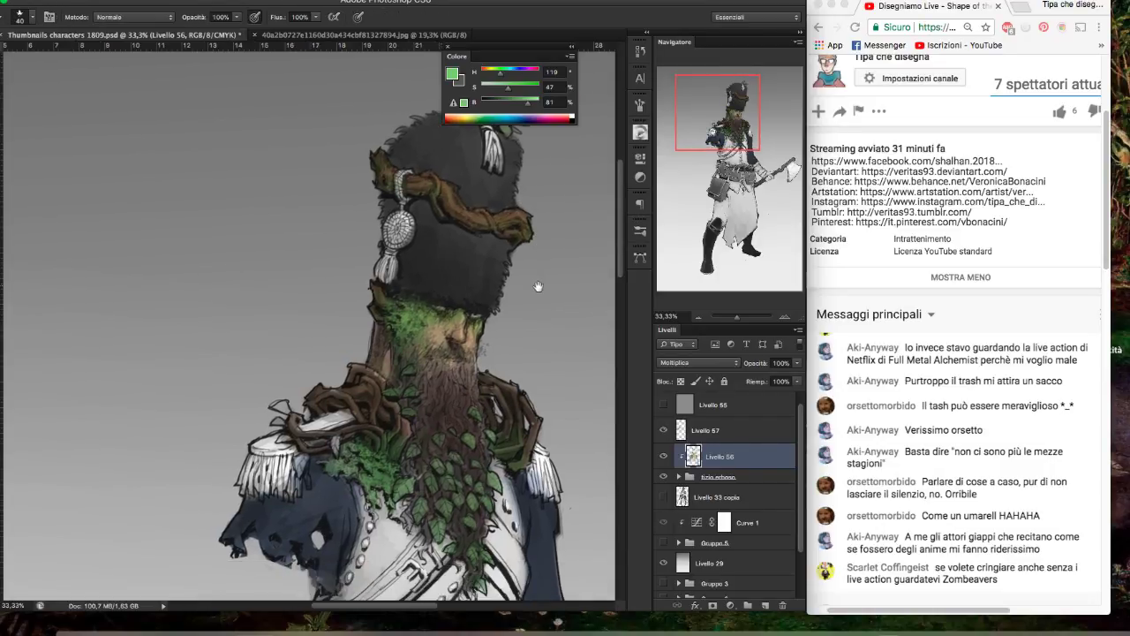
key(ctrl+z)
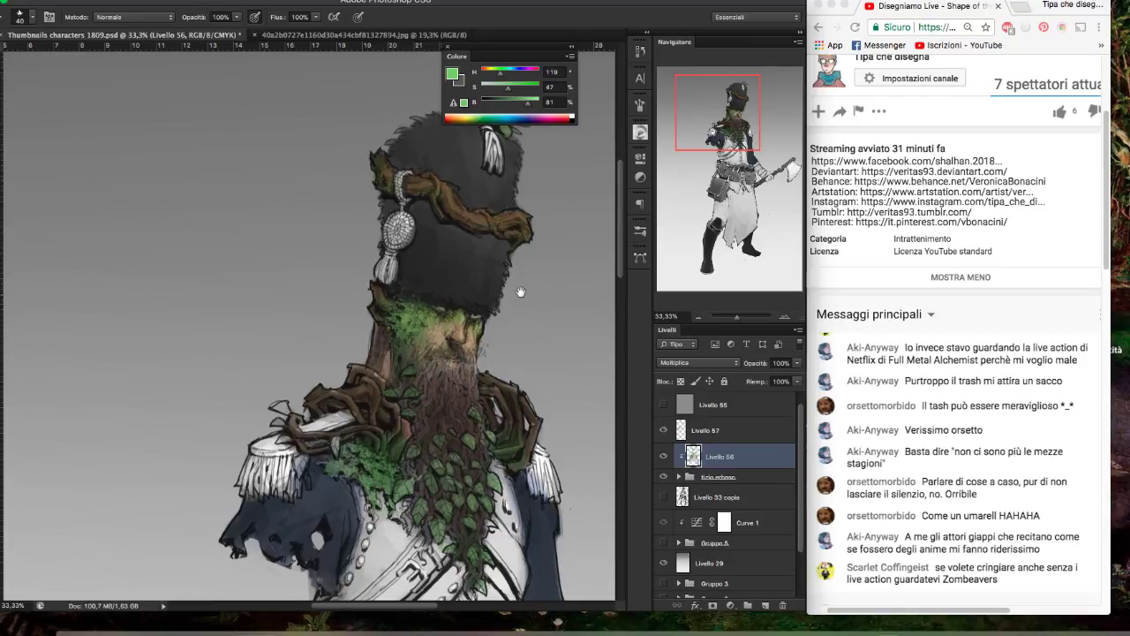
drag(500, 71, 482, 70)
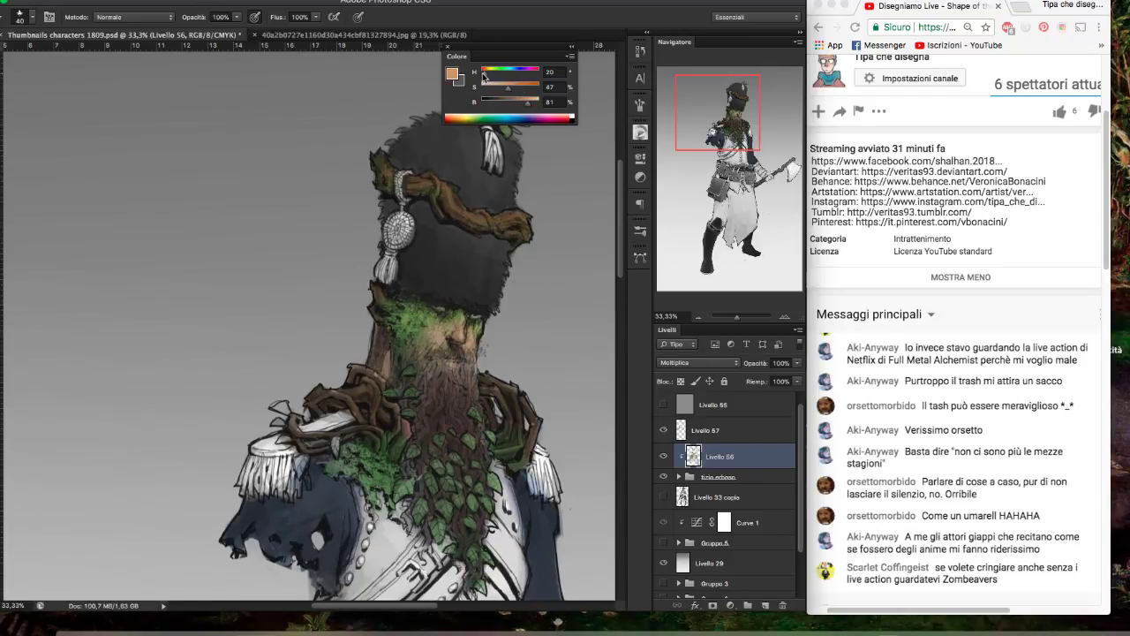
- Pick a 22 px brush, darken the paint to a deep brown, and select Livello 57
click(32, 17)
click(35, 143)
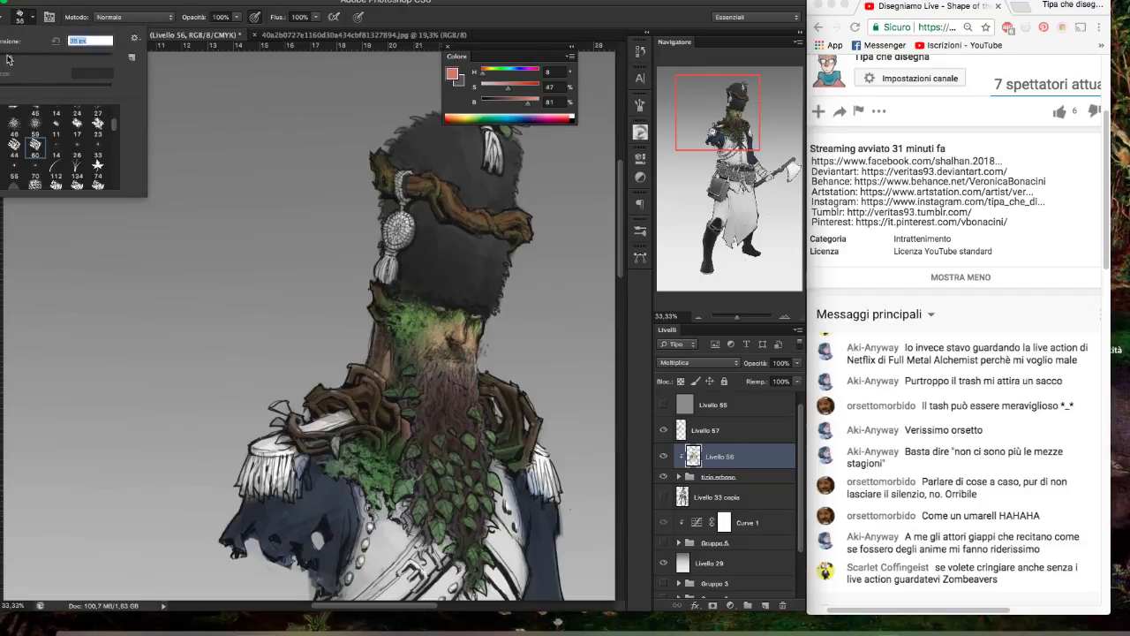
click(728, 444)
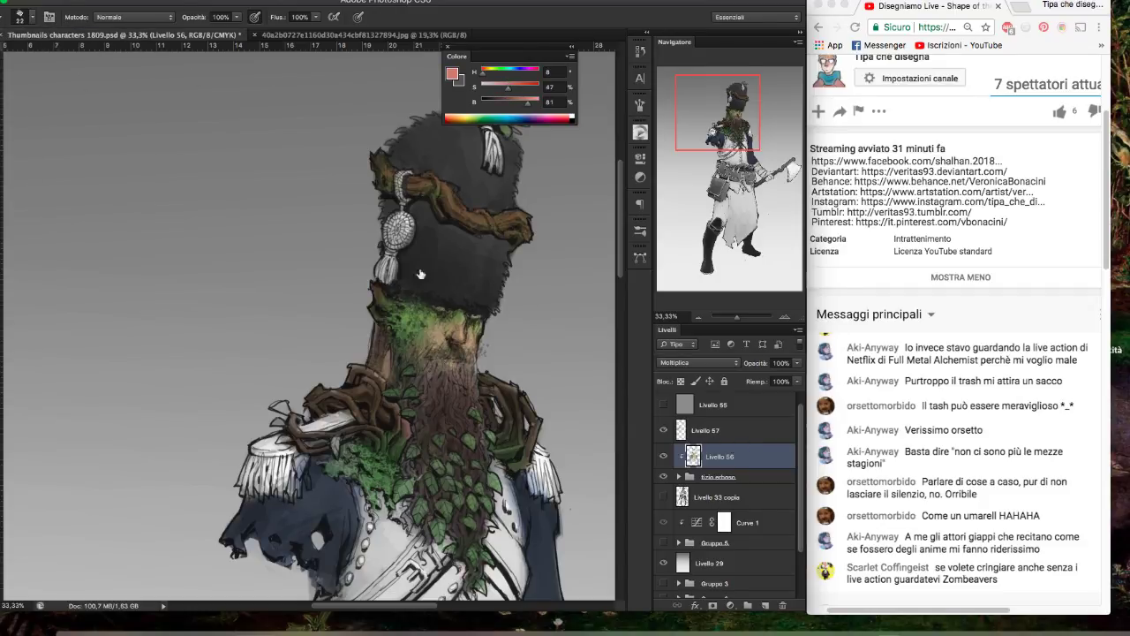
click(720, 430)
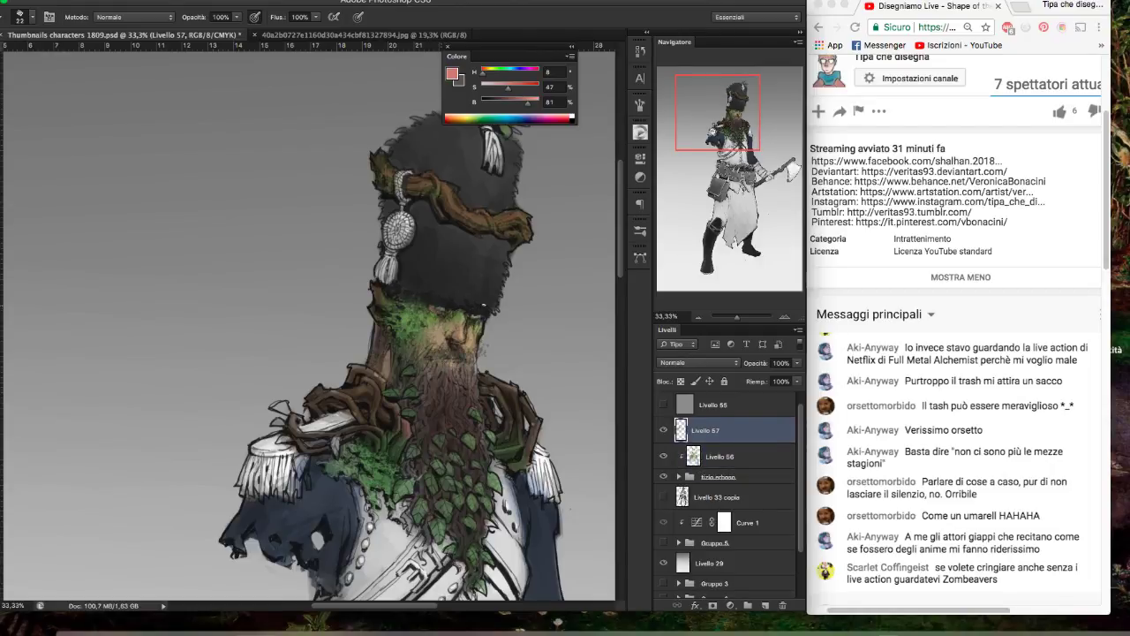
key(alt+bracketleft)
drag(527, 104, 502, 103)
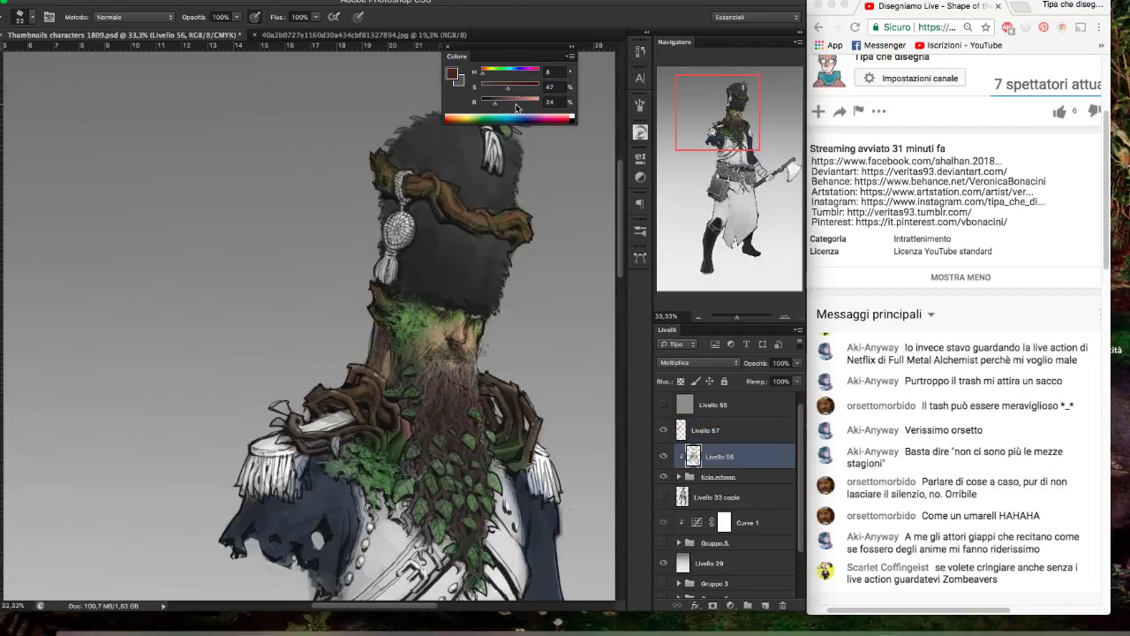
click(722, 439)
- Zoom in on the head and set the paint to a near-black brown (H 8, S 47, B 22)
key(z)
click(462, 309)
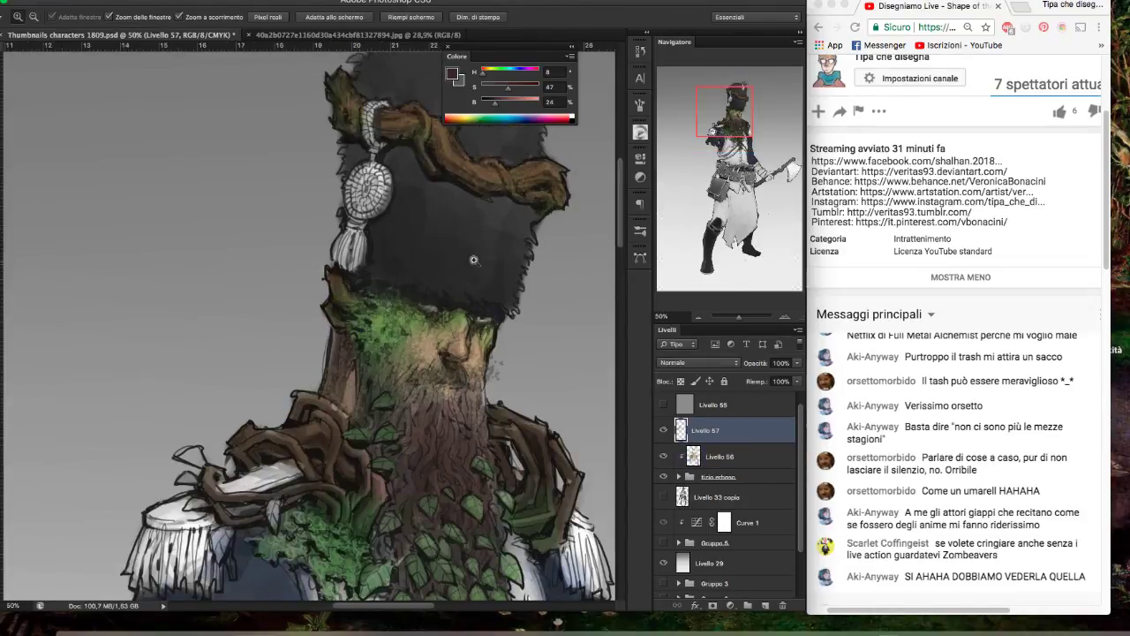
key(b)
click(33, 17)
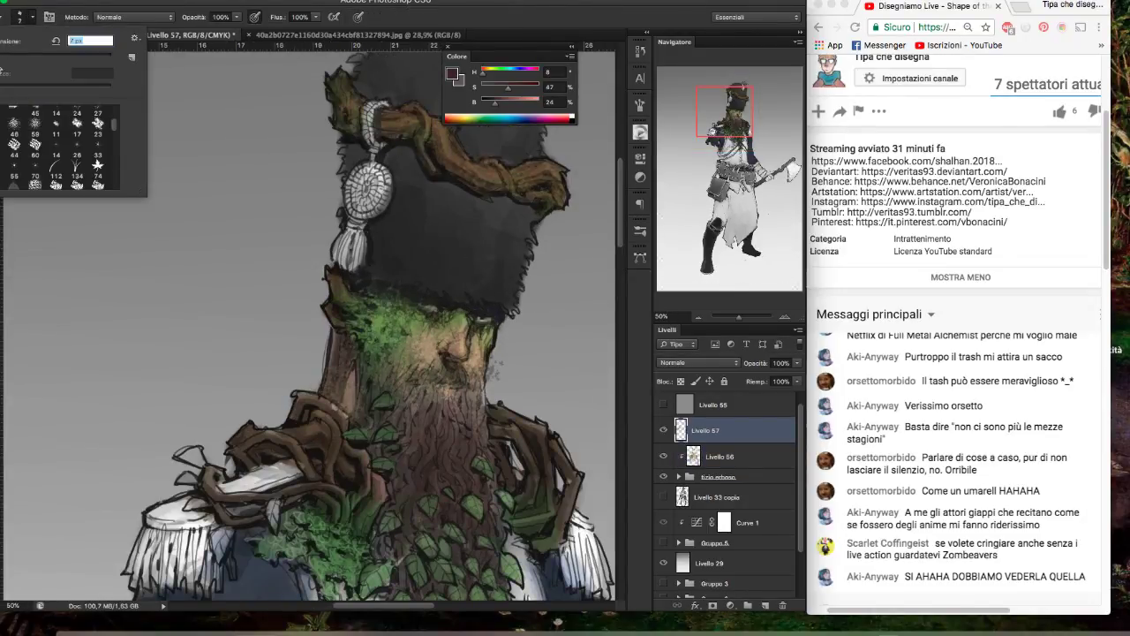
drag(495, 103, 486, 103)
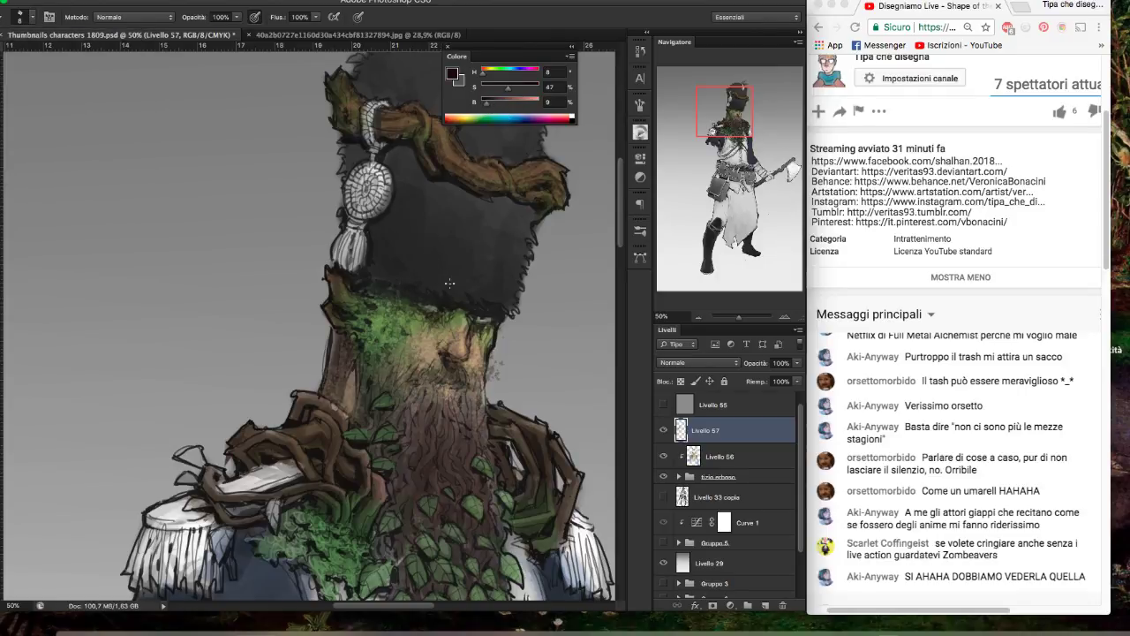
click(493, 106)
- Paint pink and brown tones on the face, then sample a greyish tan (H 43, S 17, B 48)
drag(470, 237, 519, 240)
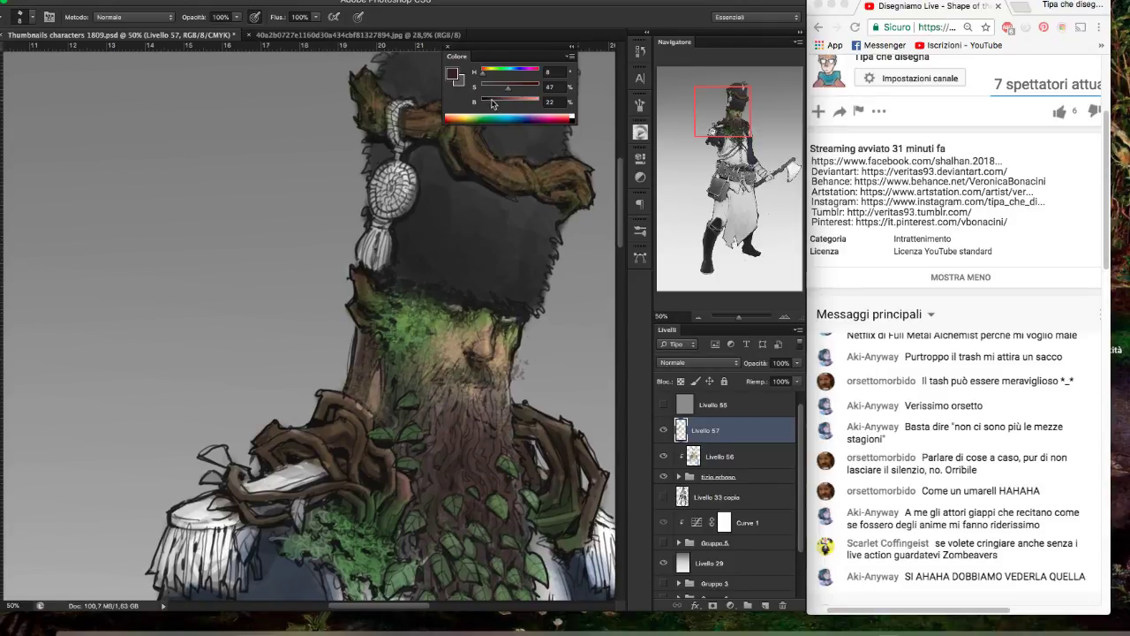
drag(492, 103, 483, 104)
alt+click(451, 317)
click(527, 106)
drag(507, 89, 488, 88)
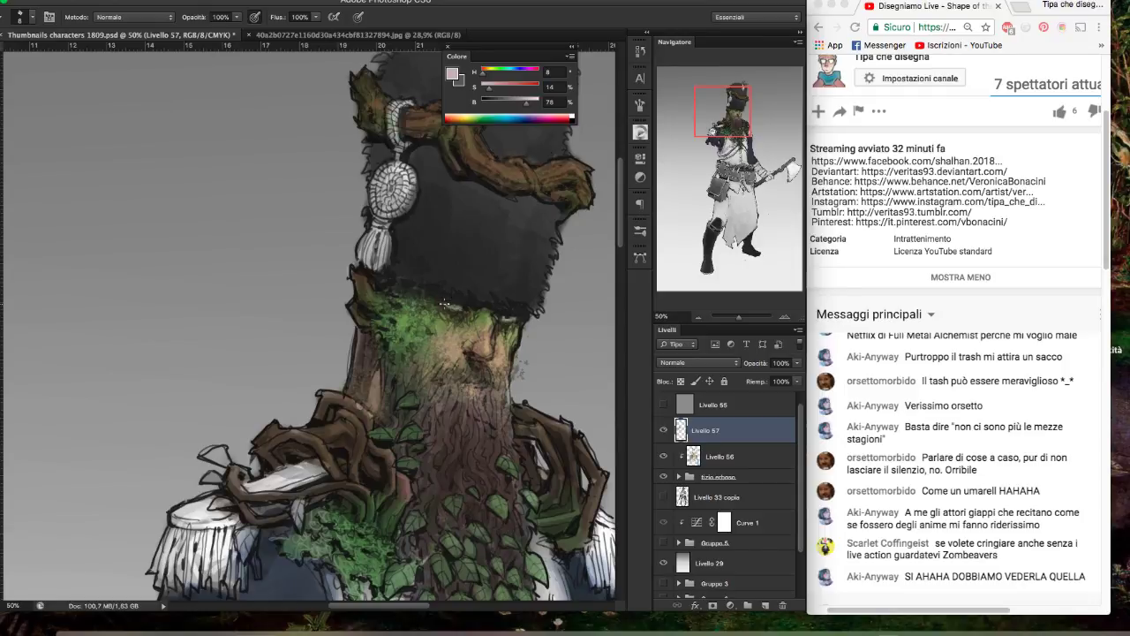
click(500, 89)
drag(525, 102, 502, 103)
drag(503, 103, 494, 103)
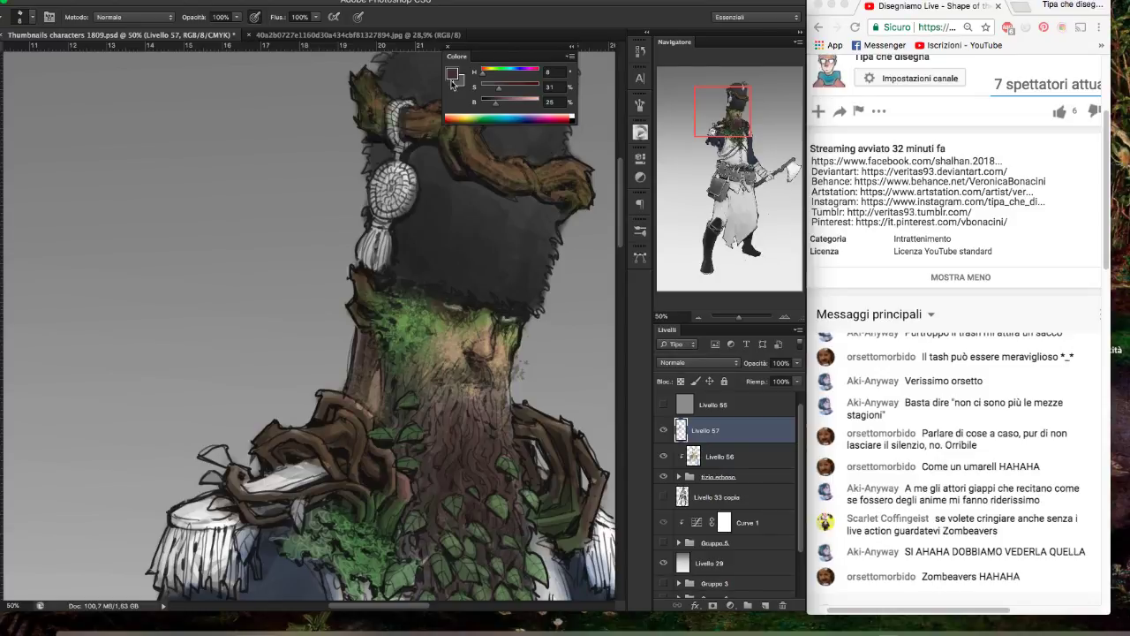
alt+click(460, 304)
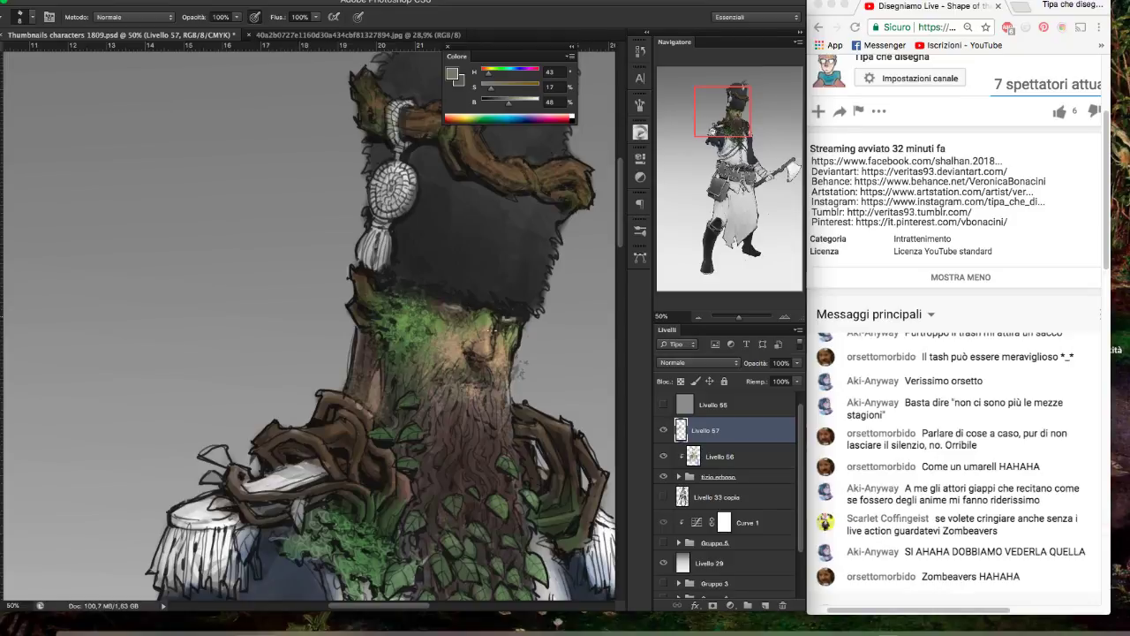
- Sample dark tones near the hat brim, then eyedrop a greyish brown (H 32, S 17, B 46) from the face
alt+click(478, 300)
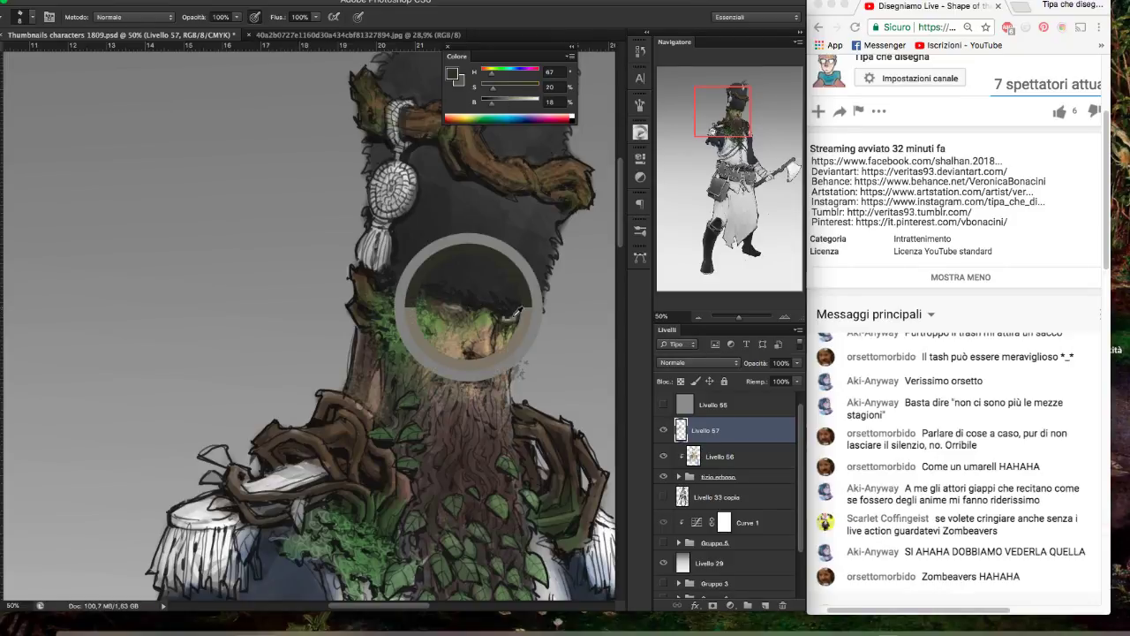
alt+click(477, 305)
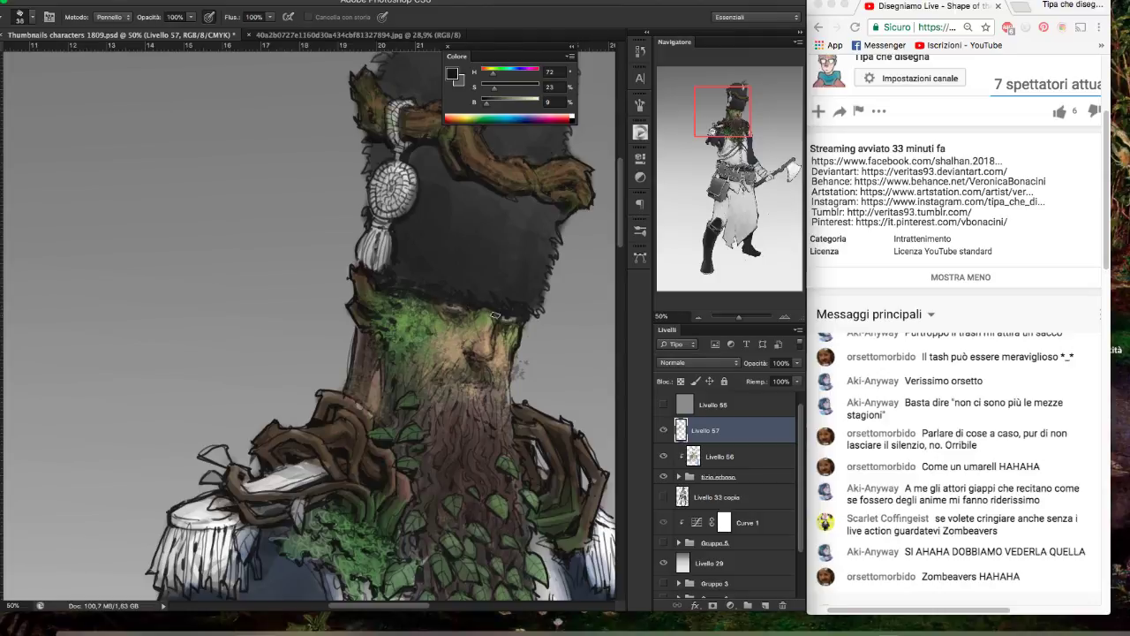
key(i)
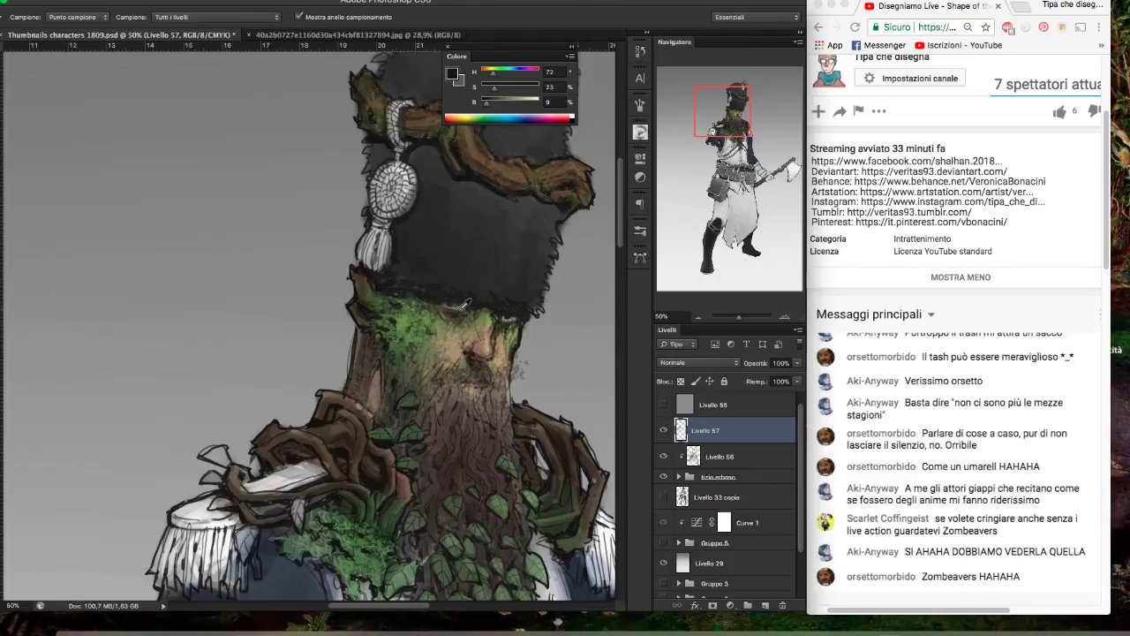
click(460, 305)
- Sample a near-black from the painting and stroke in the left eye and brow
key(v)
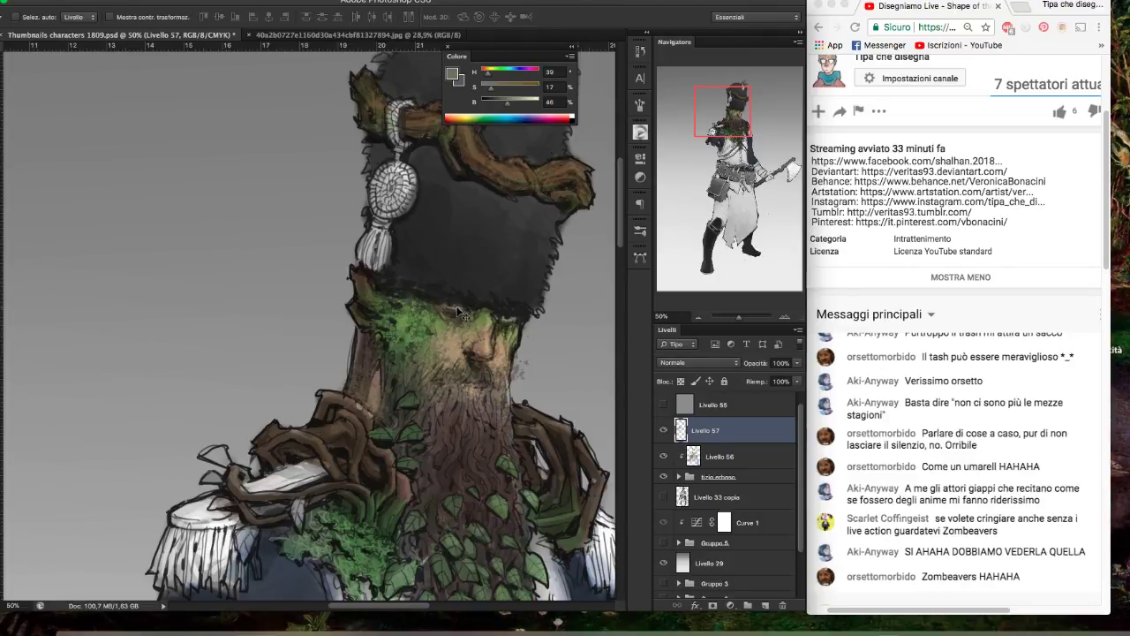
key(b)
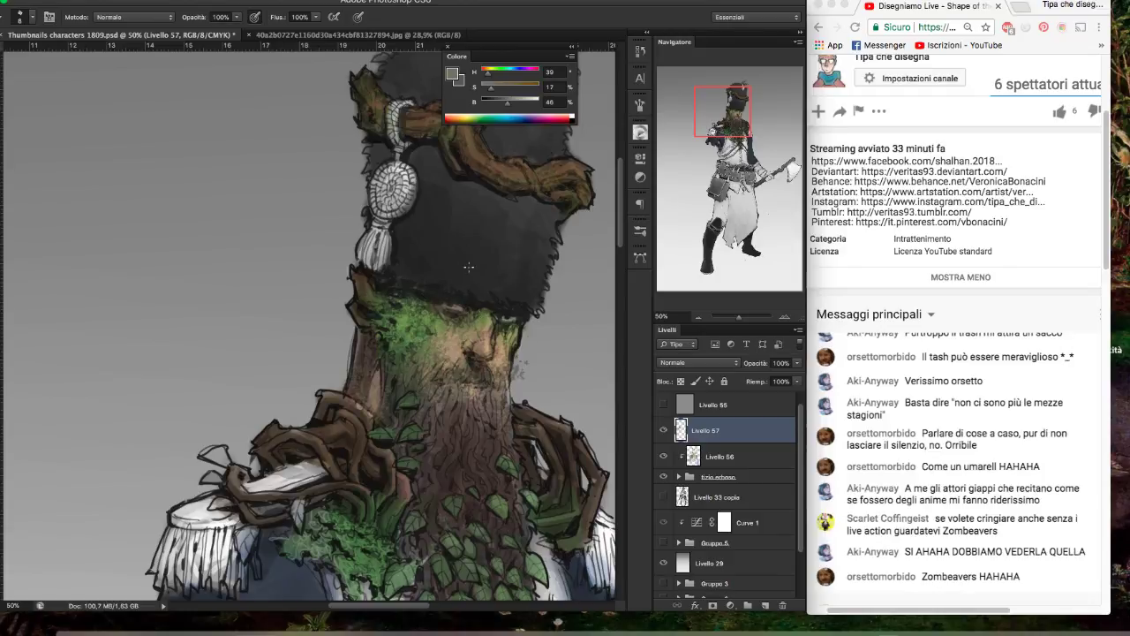
drag(508, 103, 535, 104)
alt+click(434, 299)
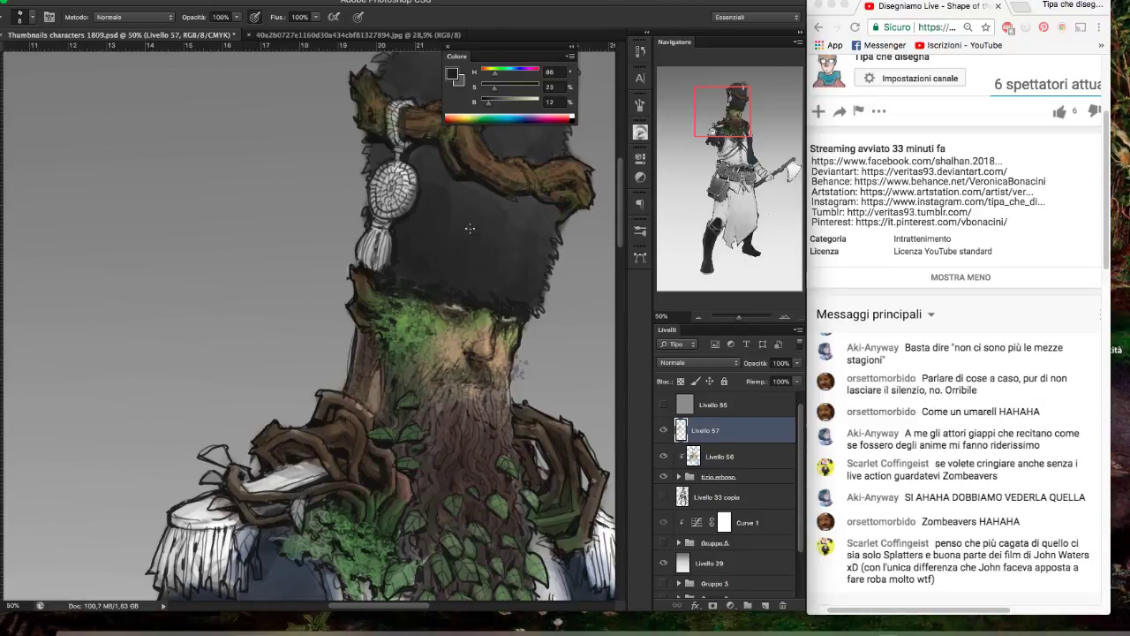
alt+click(470, 302)
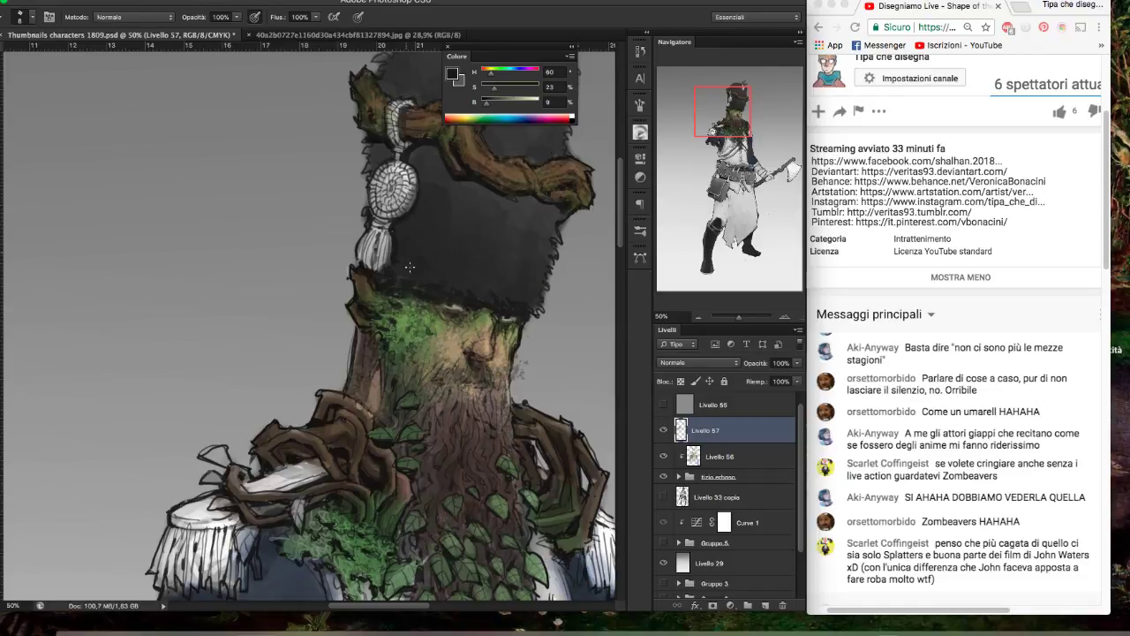
drag(442, 306, 513, 325)
- Darken the light patch under the right eye, then sample a near-black olive (H 60, S 19, B 10)
alt+click(460, 307)
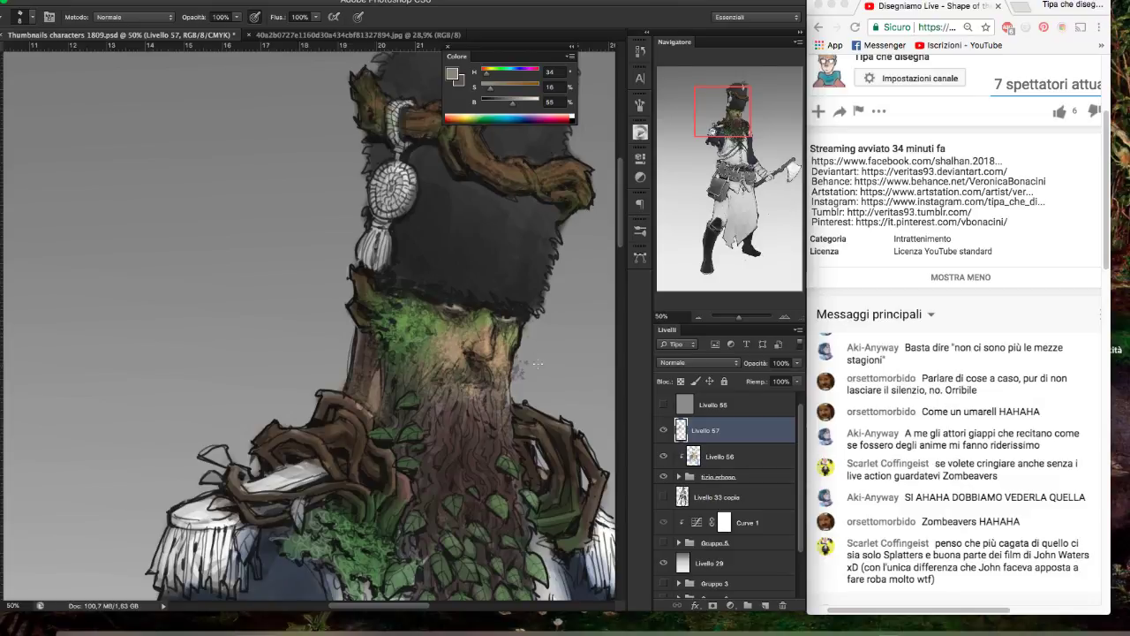
alt+click(454, 297)
drag(498, 324, 521, 326)
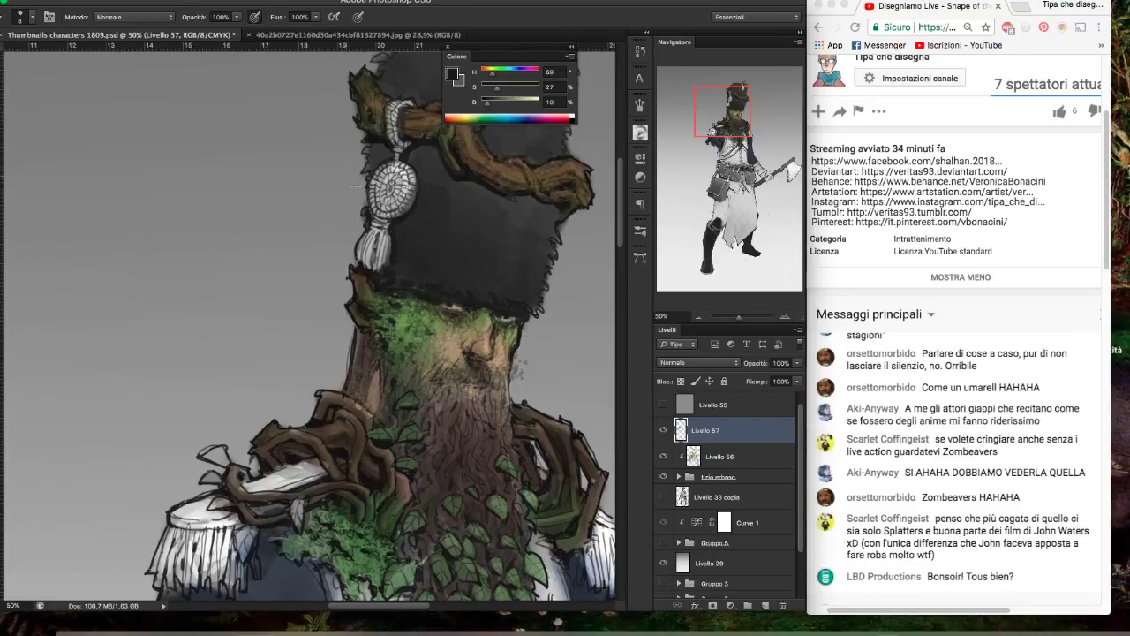
alt+click(360, 275)
alt+click(481, 309)
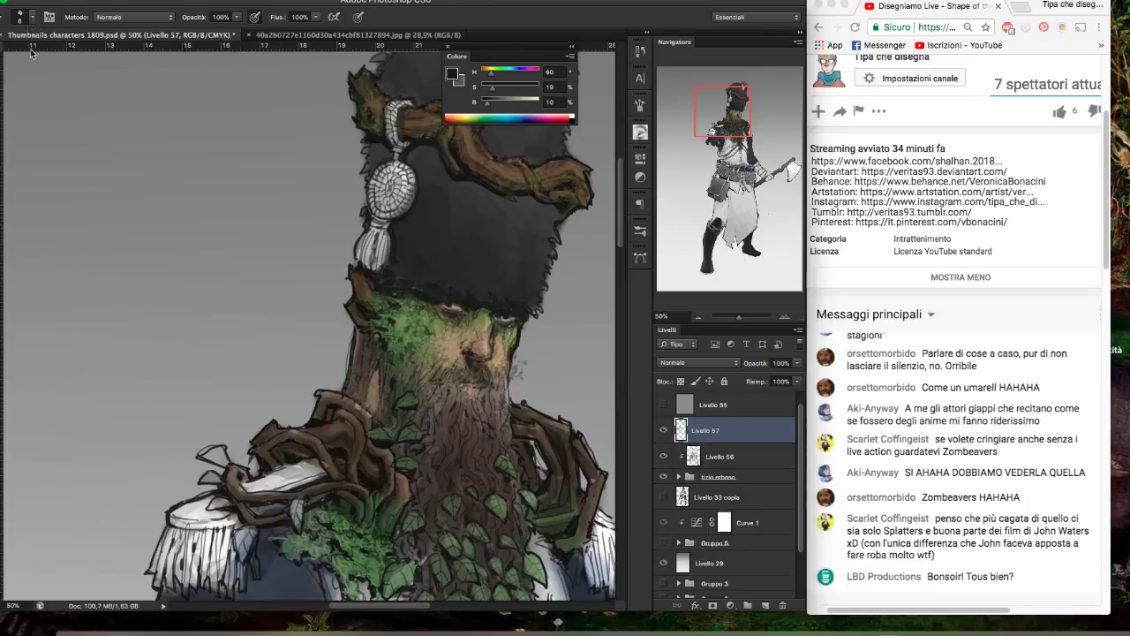
- With a 29 px brush and sampled near-black, outline the nose and nostril
click(32, 16)
click(97, 166)
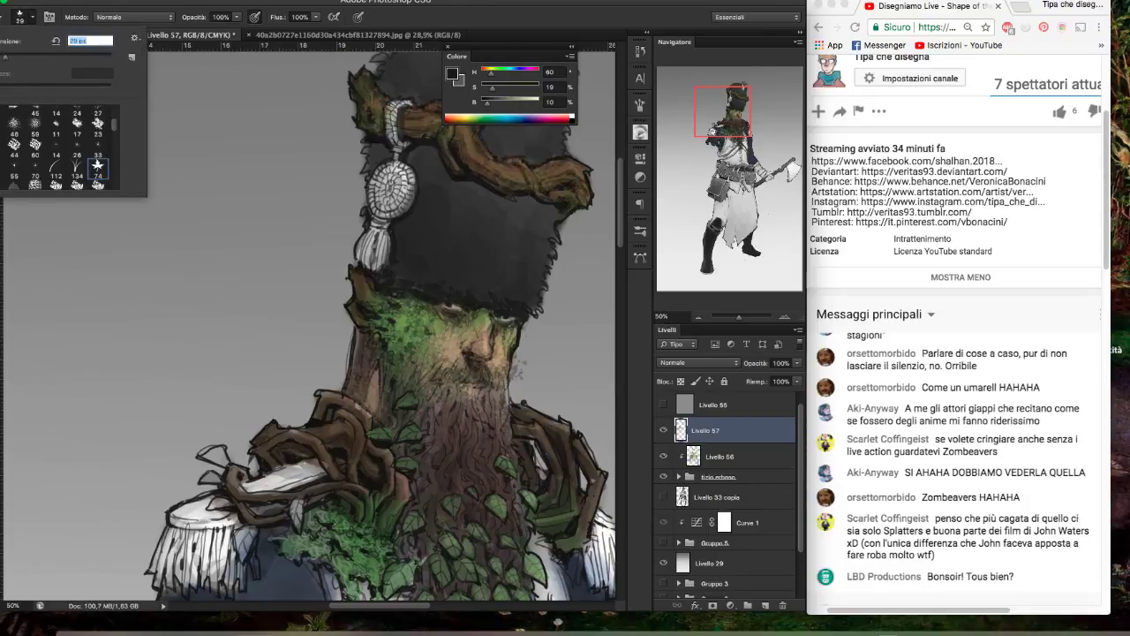
key(Return)
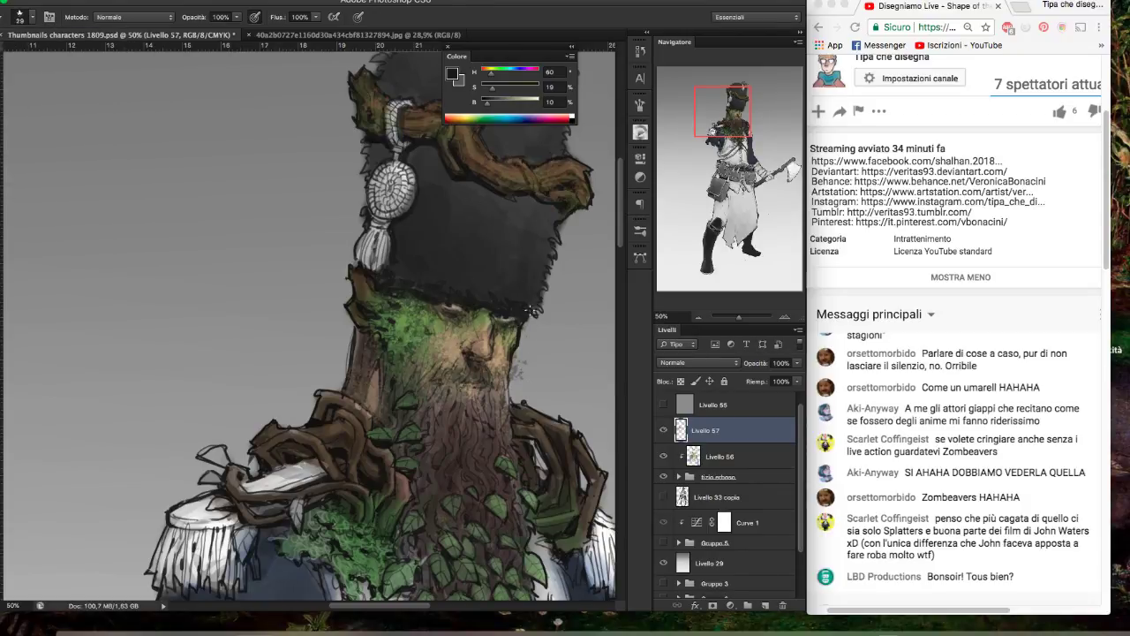
alt+click(493, 331)
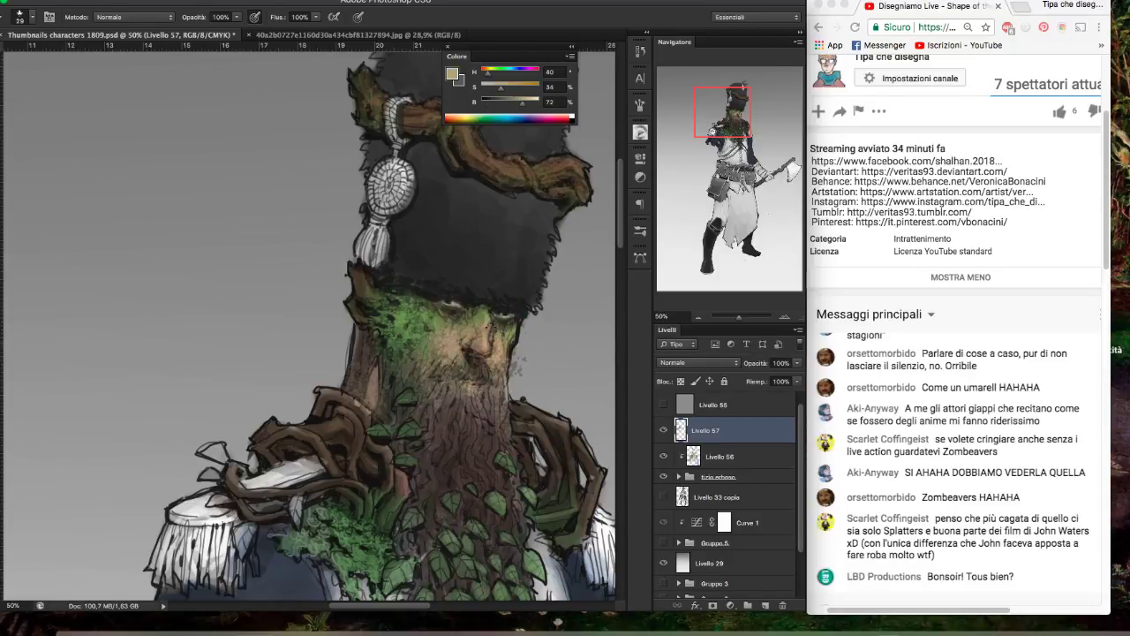
alt+click(469, 354)
drag(468, 348, 486, 351)
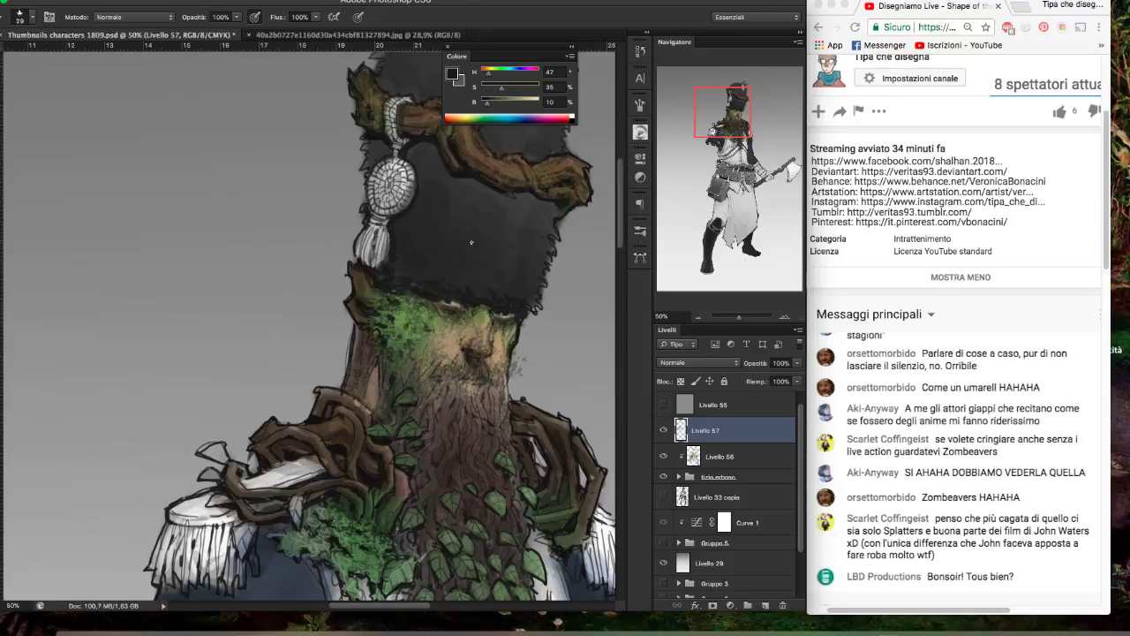
- Shift the paint colour warmer, redder and lighter, then close the Color panel
click(32, 16)
click(26, 11)
click(483, 74)
drag(486, 103, 506, 94)
key(F6)
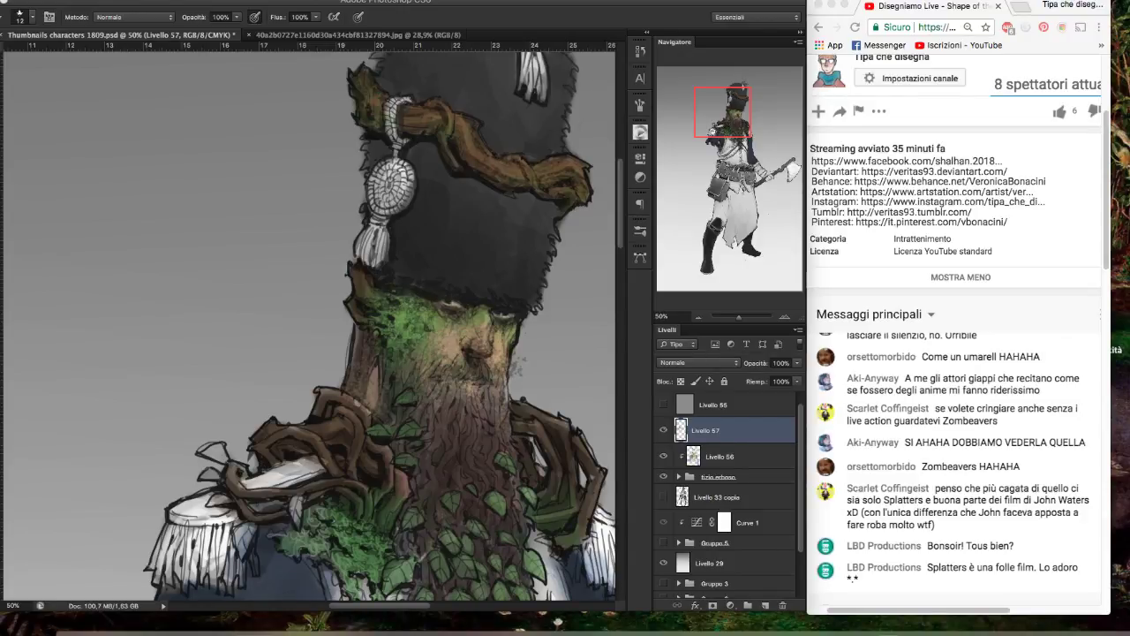
key(super+grave)
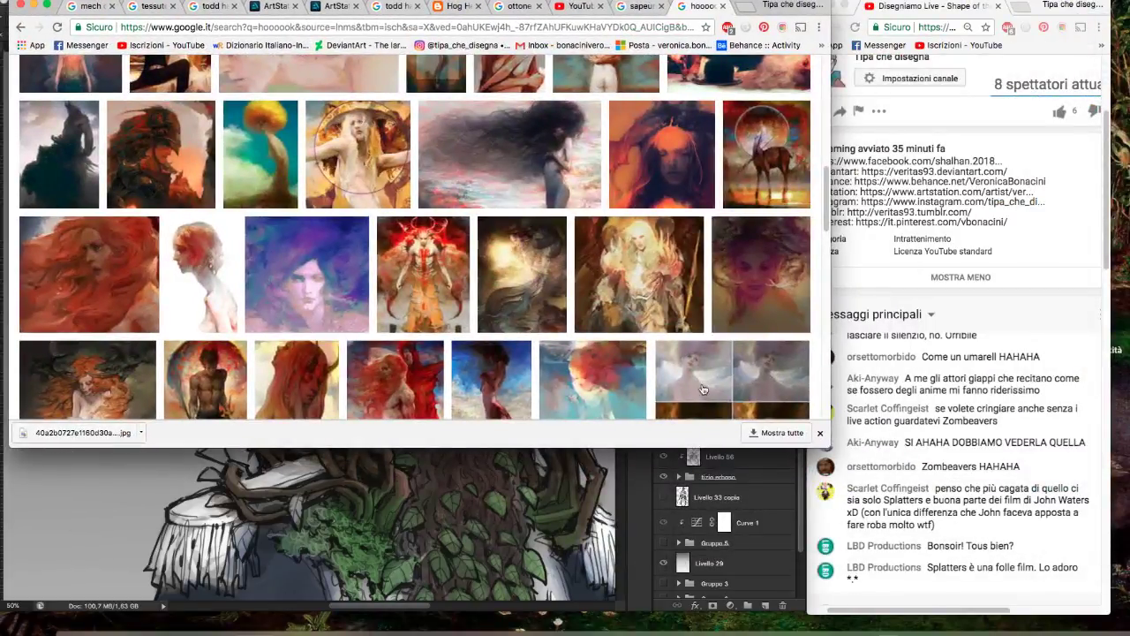
drag(820, 438, 869, 551)
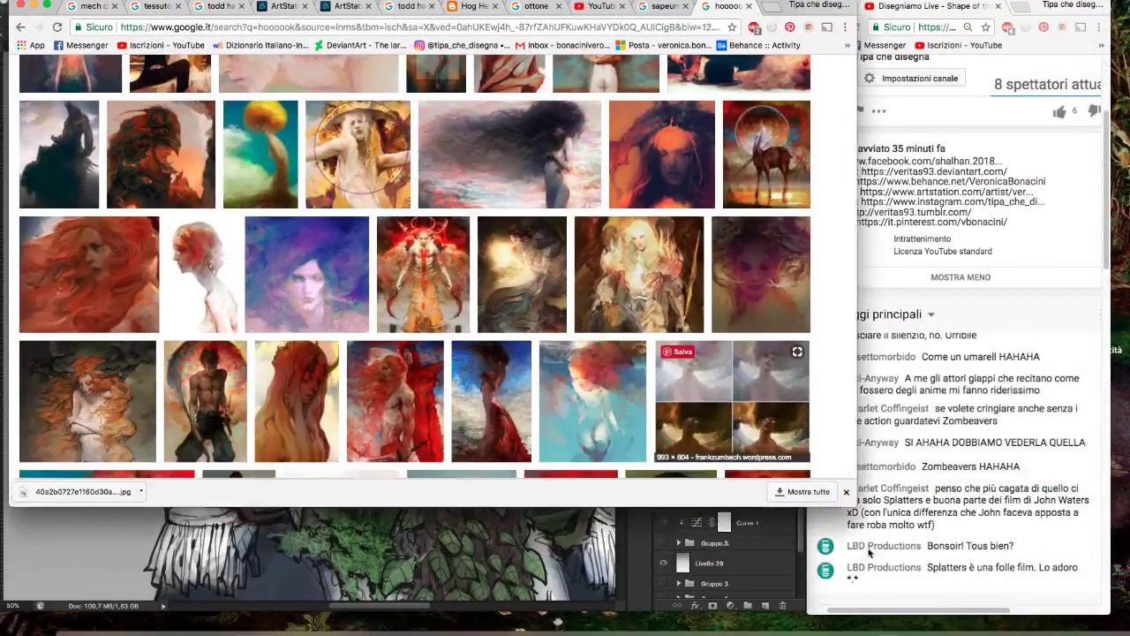
scroll(631, 327, up, 8)
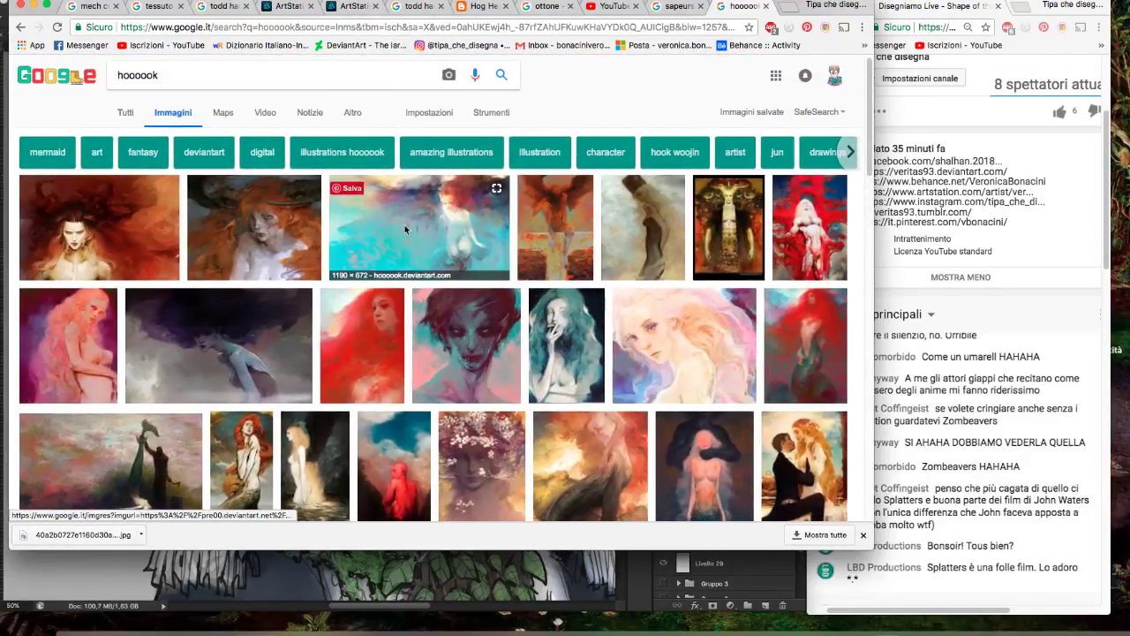
click(275, 225)
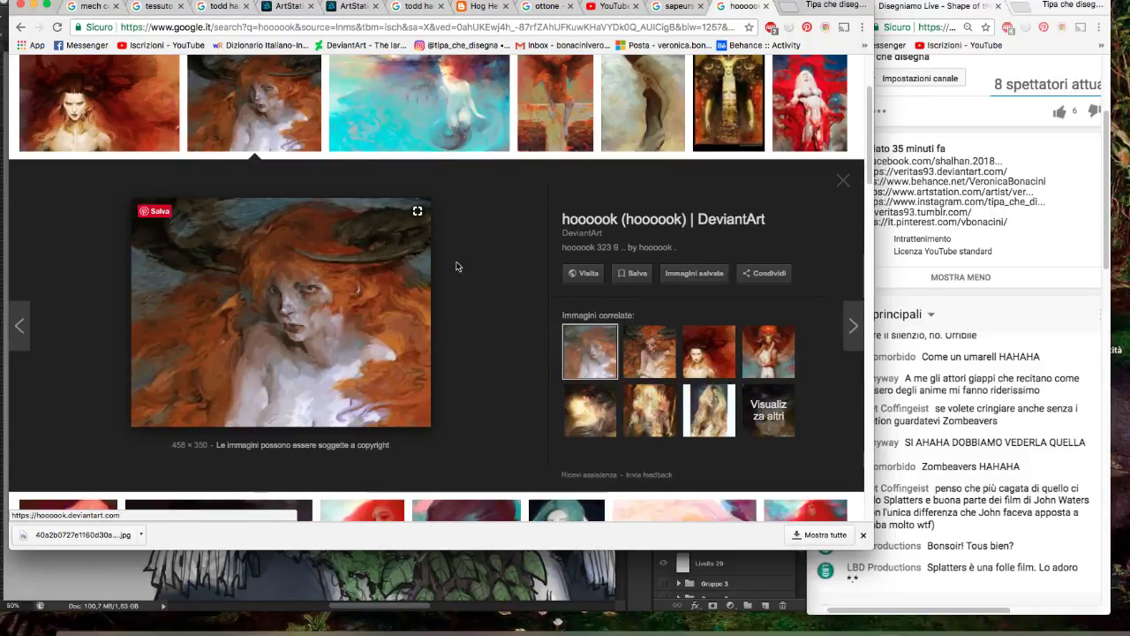
click(729, 111)
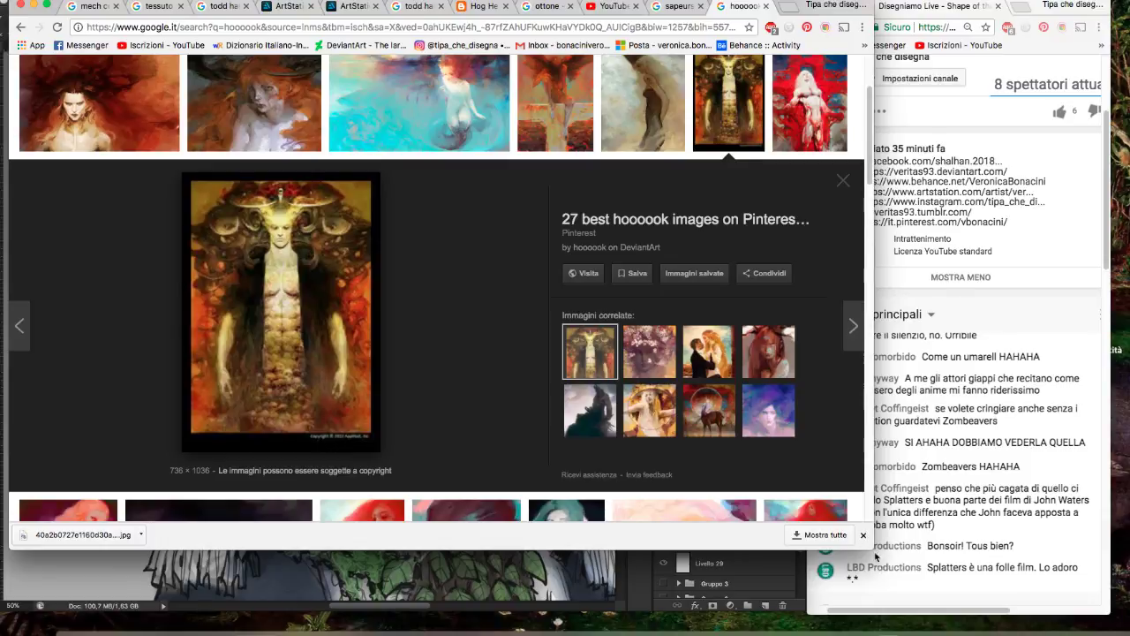
drag(873, 546, 921, 596)
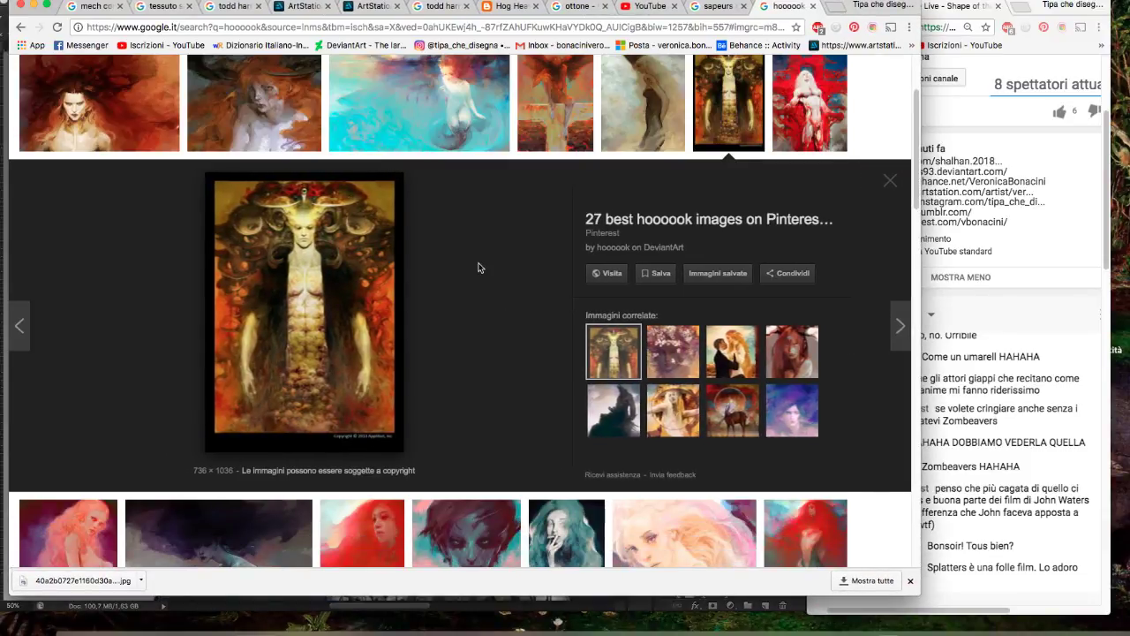
scroll(479, 267, down, 5)
scroll(480, 267, down, 2)
scroll(477, 309, down, 2)
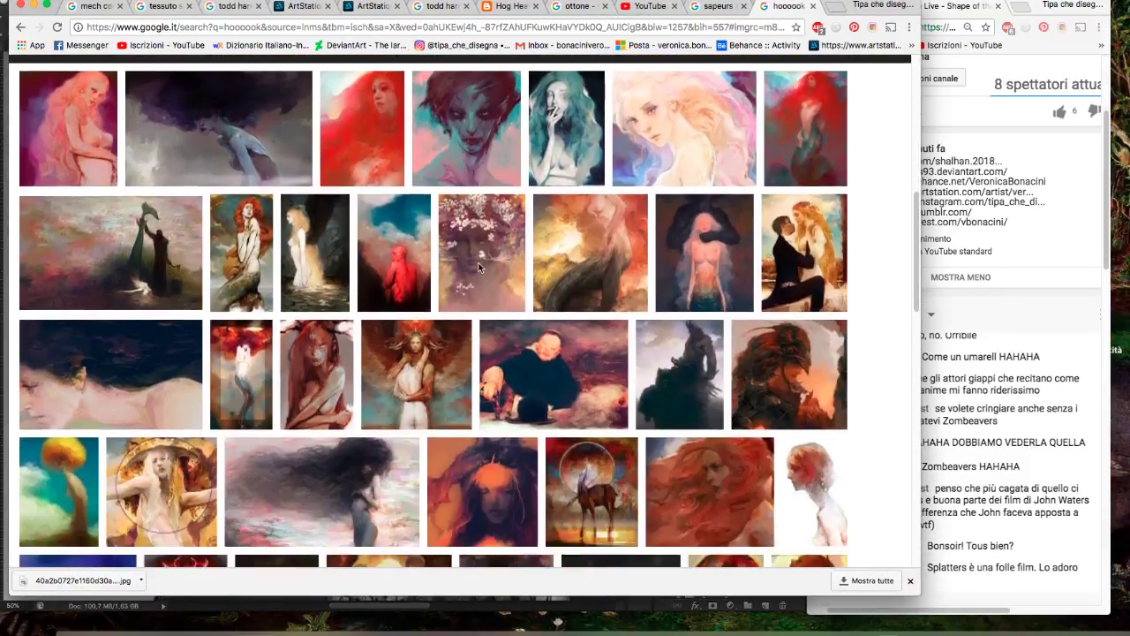
scroll(475, 353, down, 1)
scroll(476, 353, down, 2)
scroll(475, 353, down, 1)
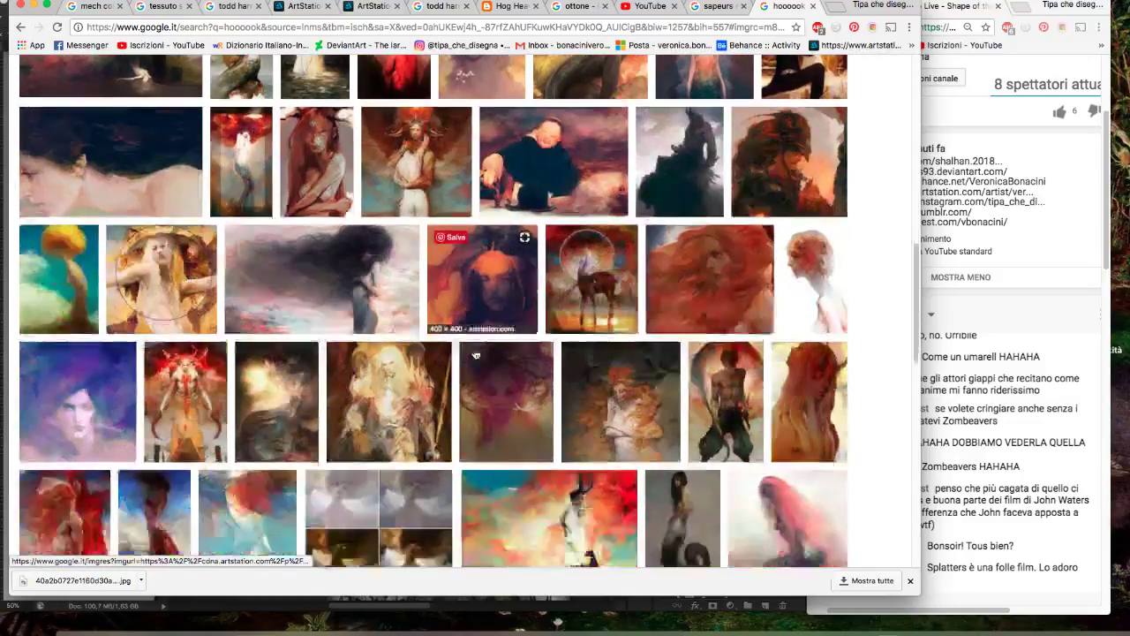
scroll(475, 354, down, 2)
scroll(475, 353, down, 4)
scroll(475, 353, down, 2)
scroll(474, 353, down, 1)
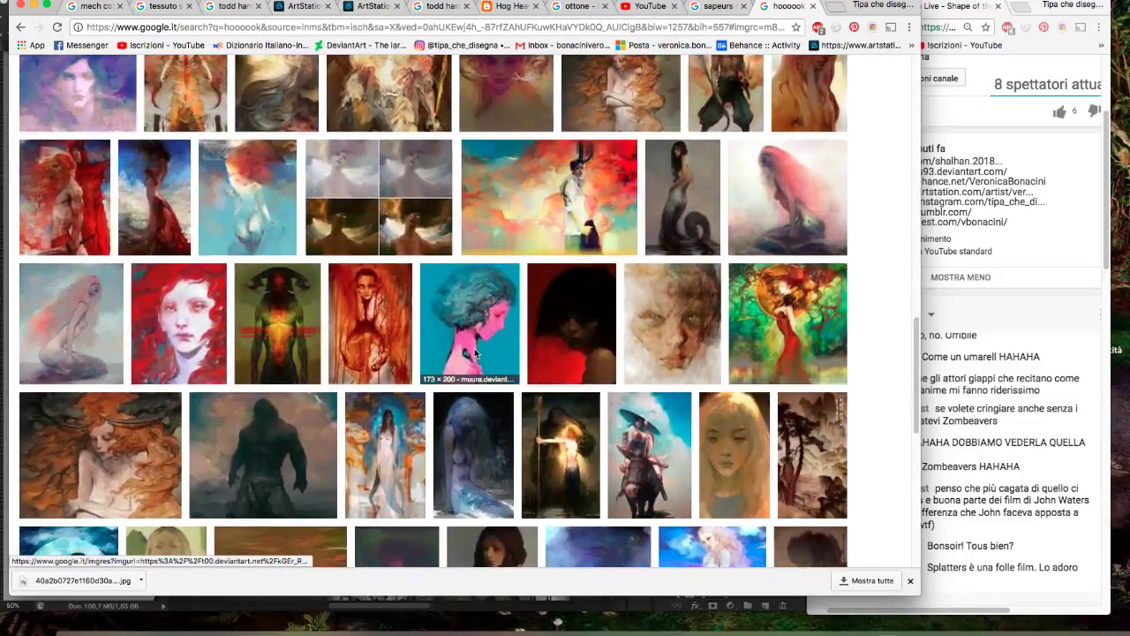
scroll(476, 499, down, 4)
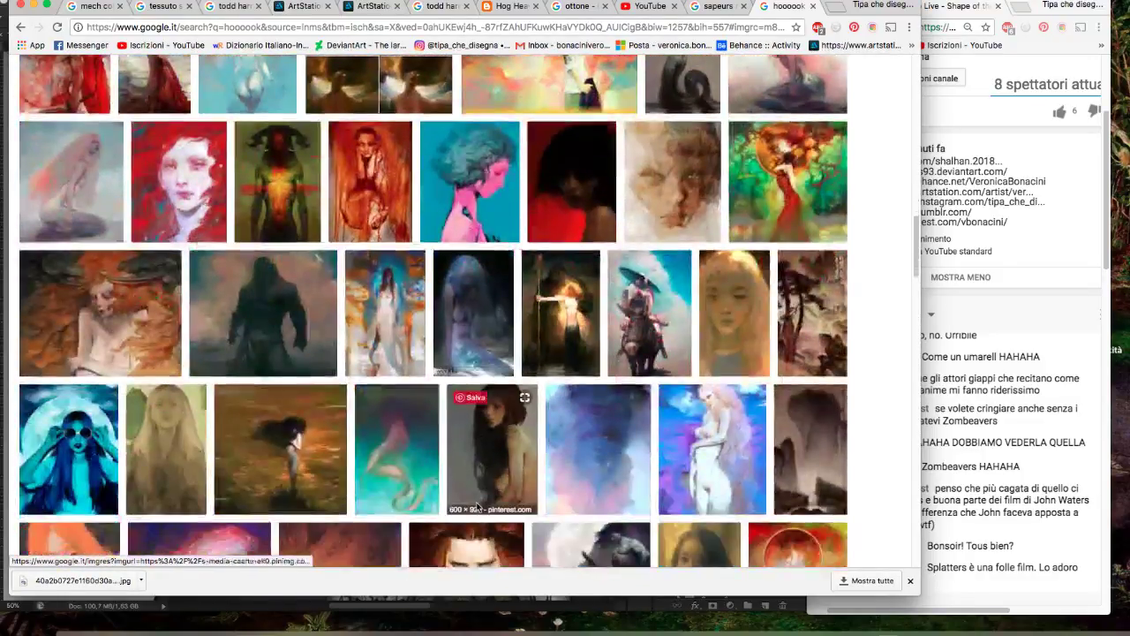
scroll(476, 506, down, 2)
scroll(476, 506, up, 1)
scroll(476, 506, down, 4)
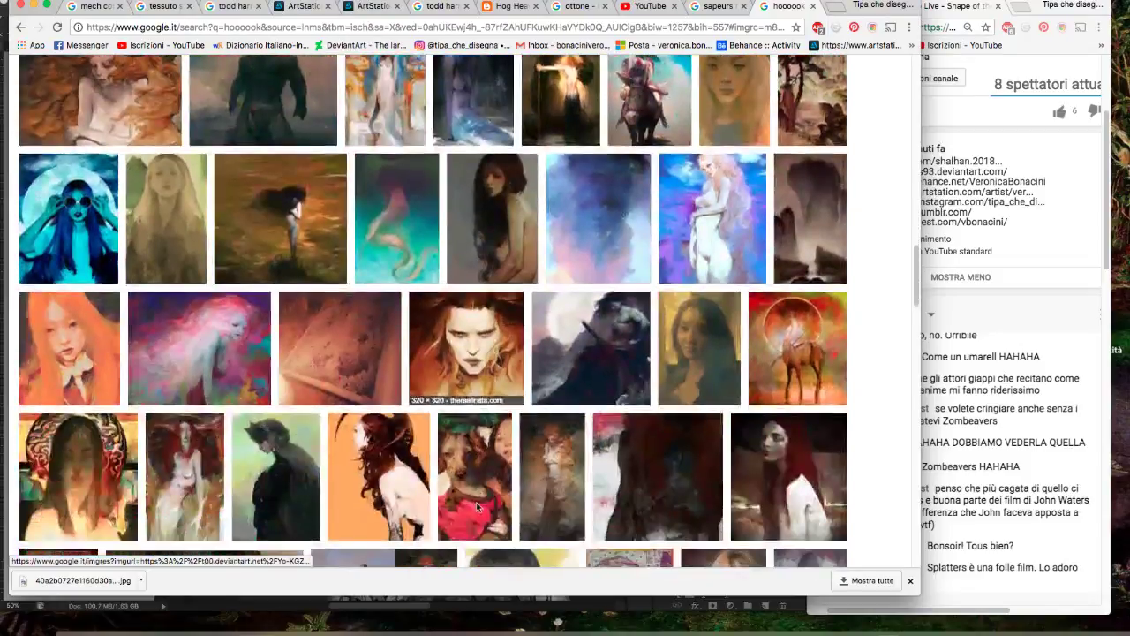
scroll(475, 506, down, 1)
scroll(476, 501, down, 3)
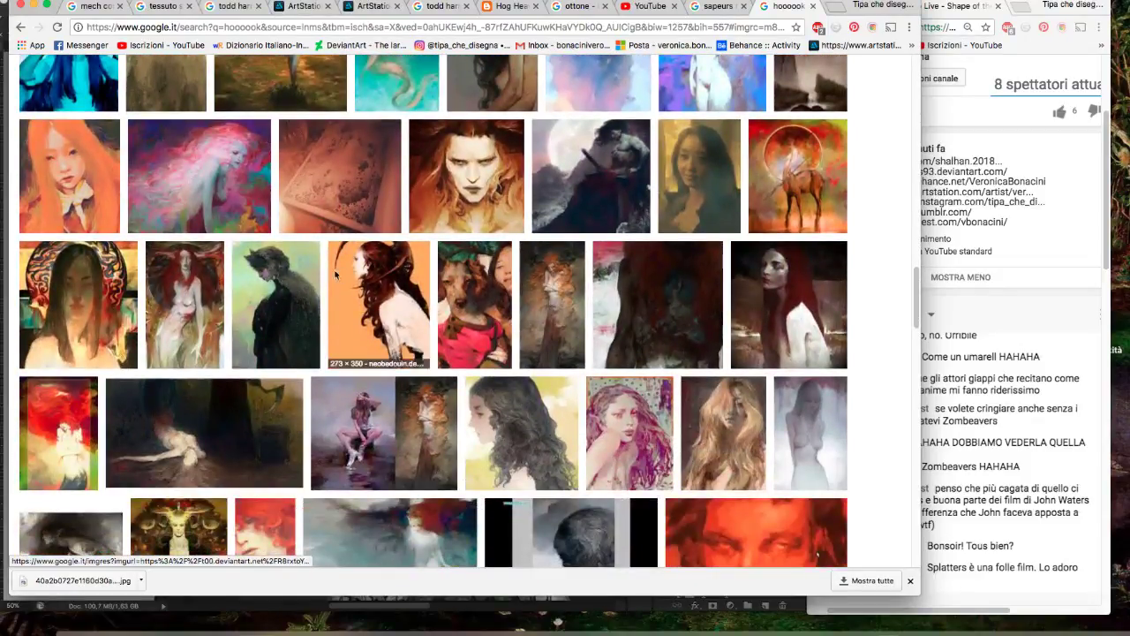
click(287, 299)
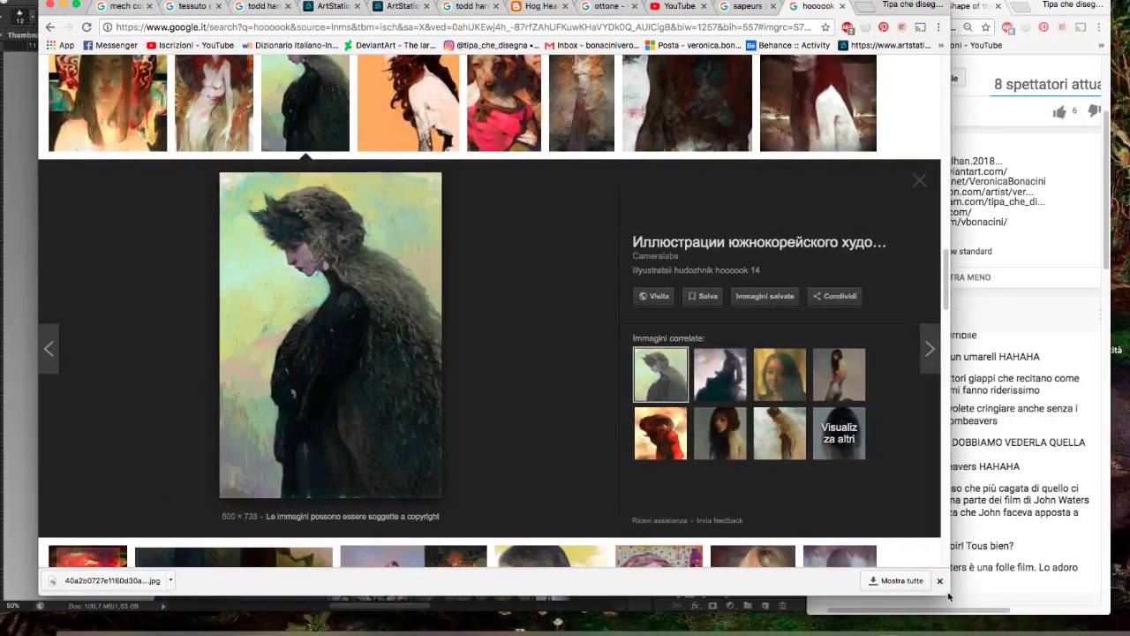
drag(950, 595, 883, 524)
scroll(527, 282, down, 5)
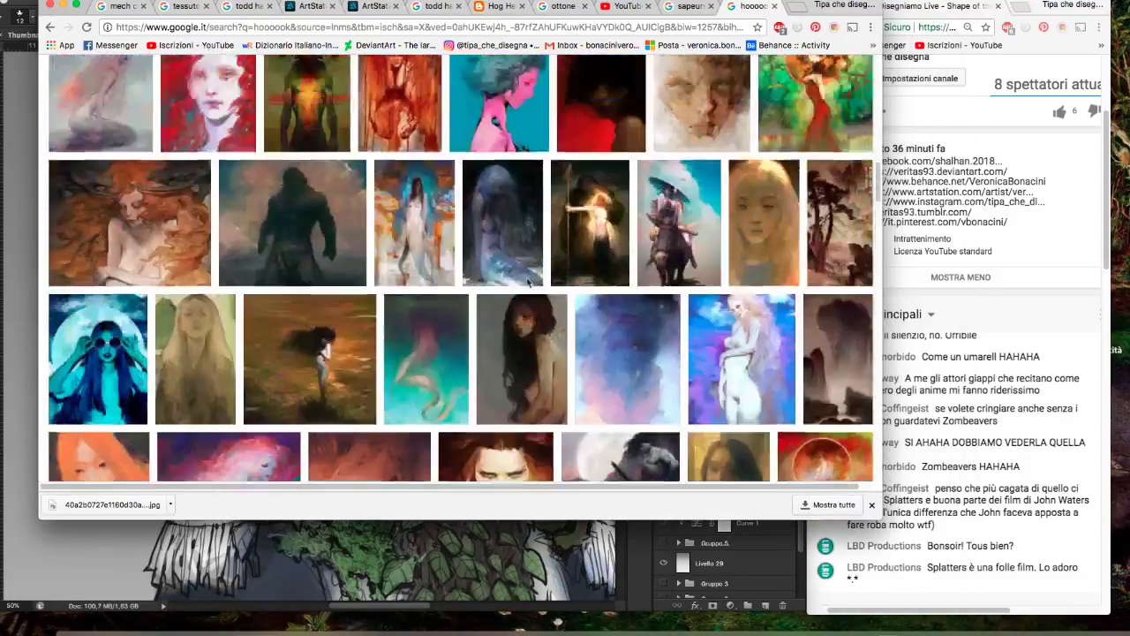
scroll(527, 282, down, 5)
scroll(527, 282, down, 5)
scroll(527, 283, up, 5)
scroll(527, 283, up, 3)
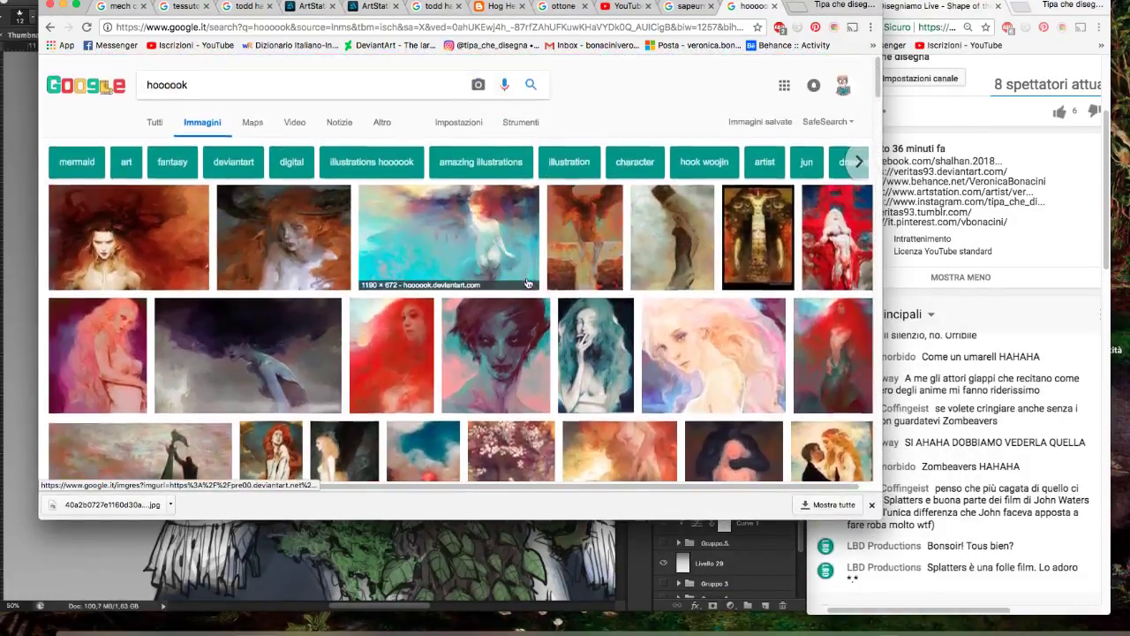
key(super+m)
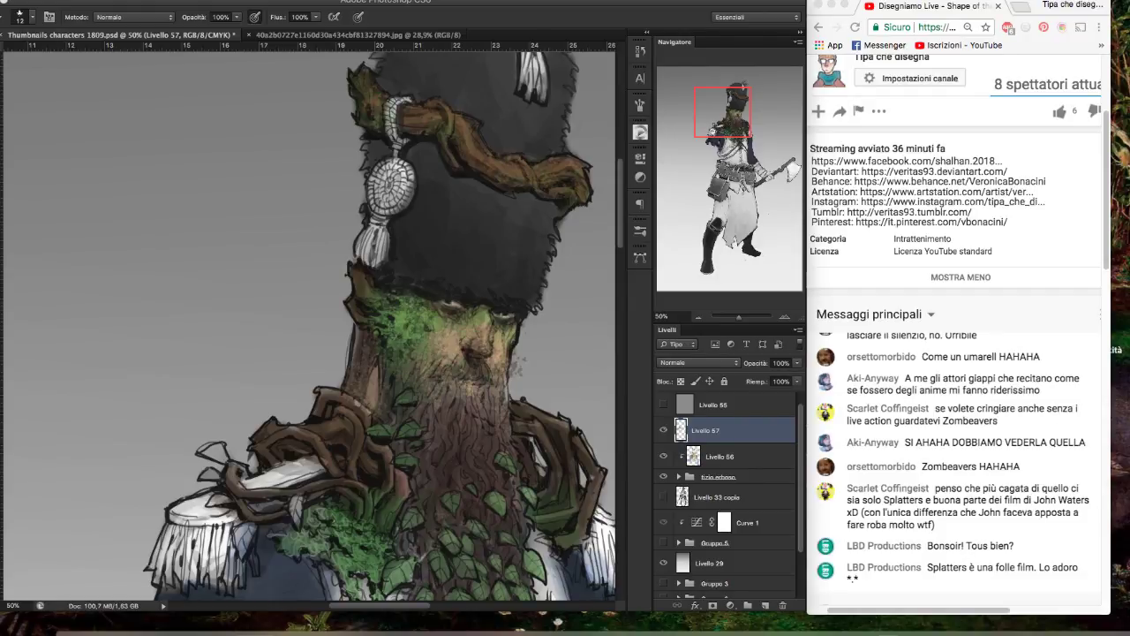
- Show the Color panel, frame the hat, and set the paint to muted rose (H 0, S 31, B 67)
key(F6)
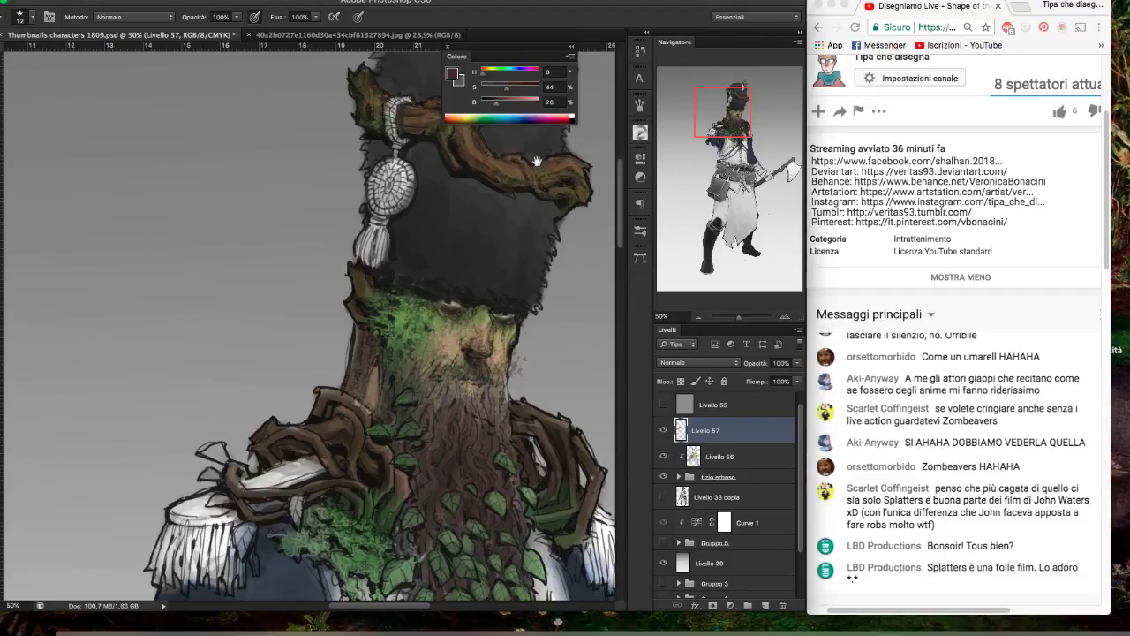
drag(536, 161, 539, 211)
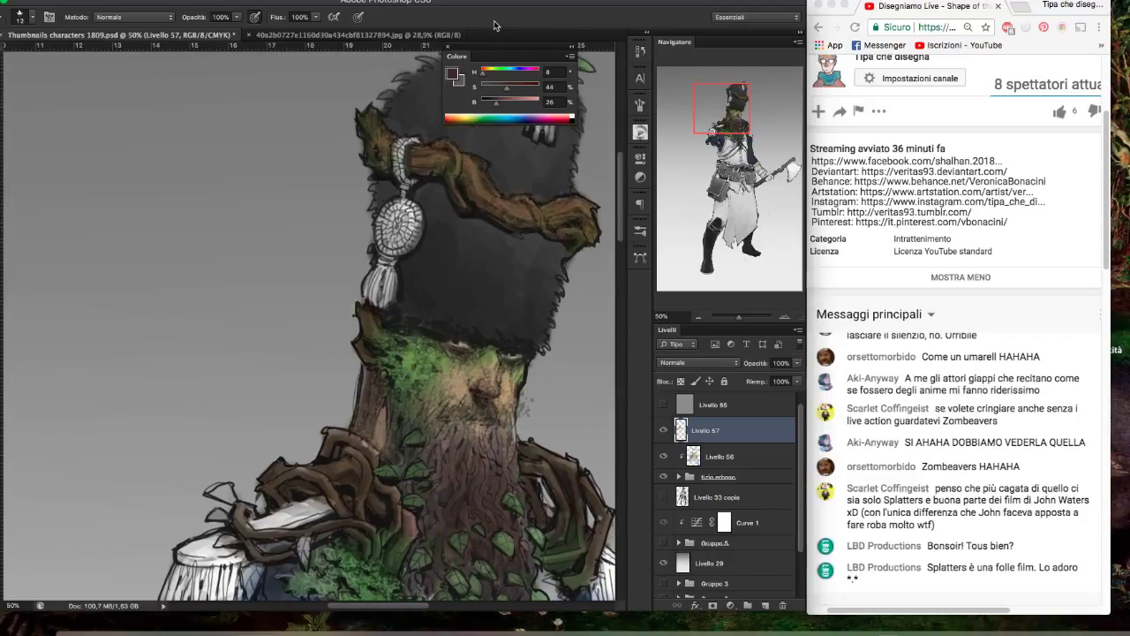
drag(485, 74, 520, 103)
- Set the brush to 18 px and the paint to a muted tan (H 25, S 37, B 63)
click(23, 18)
click(34, 143)
drag(22, 60, 5, 60)
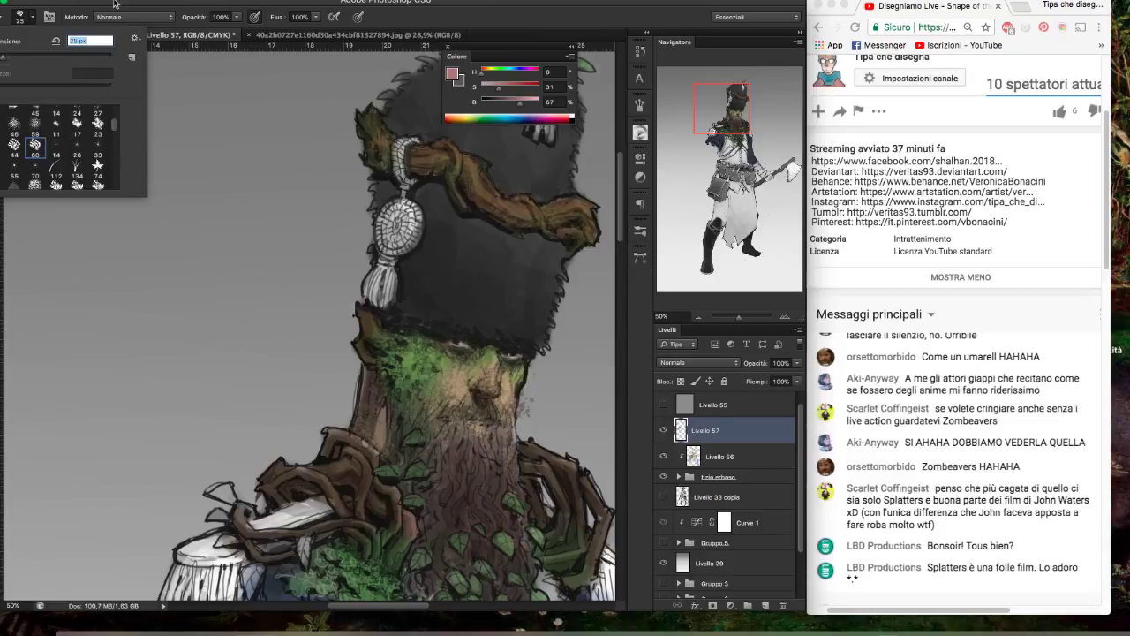
drag(484, 72, 527, 104)
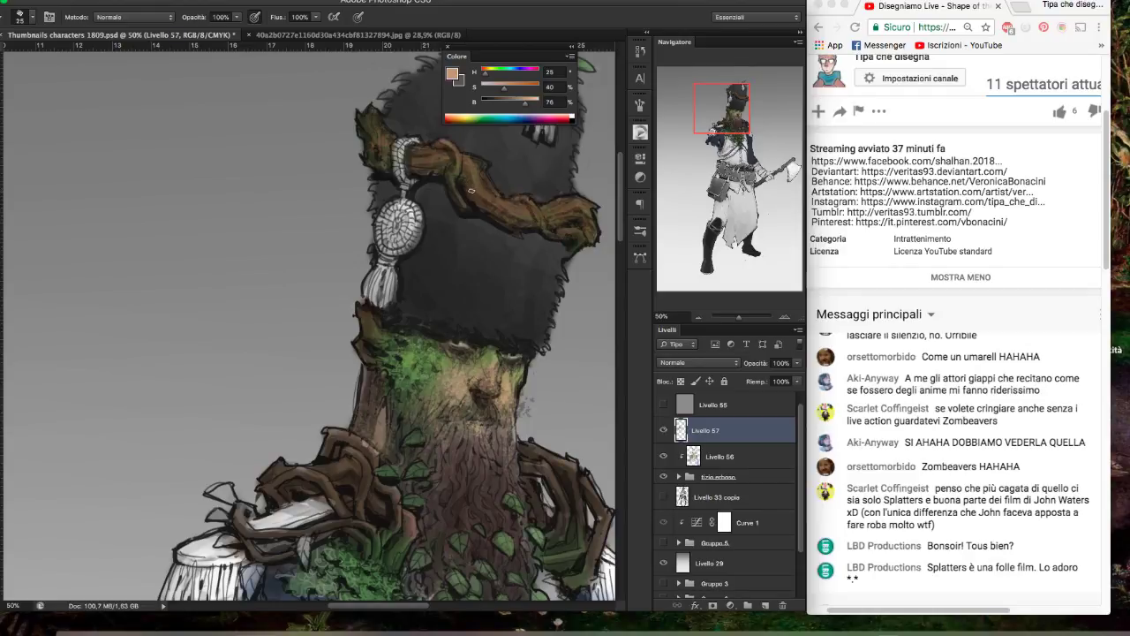
click(33, 17)
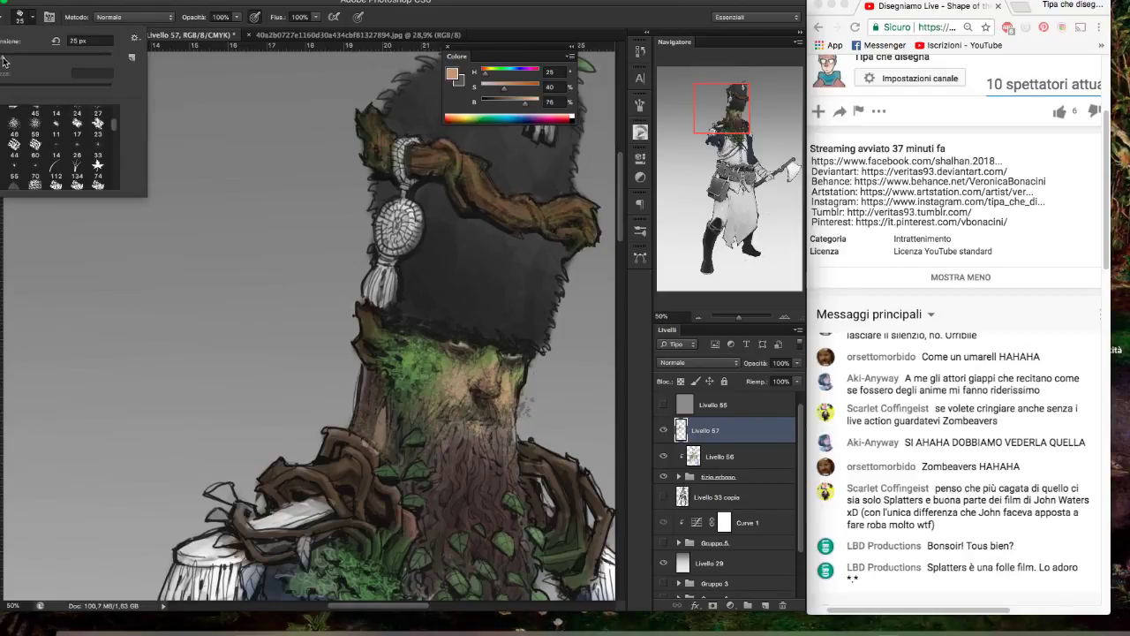
key(Return)
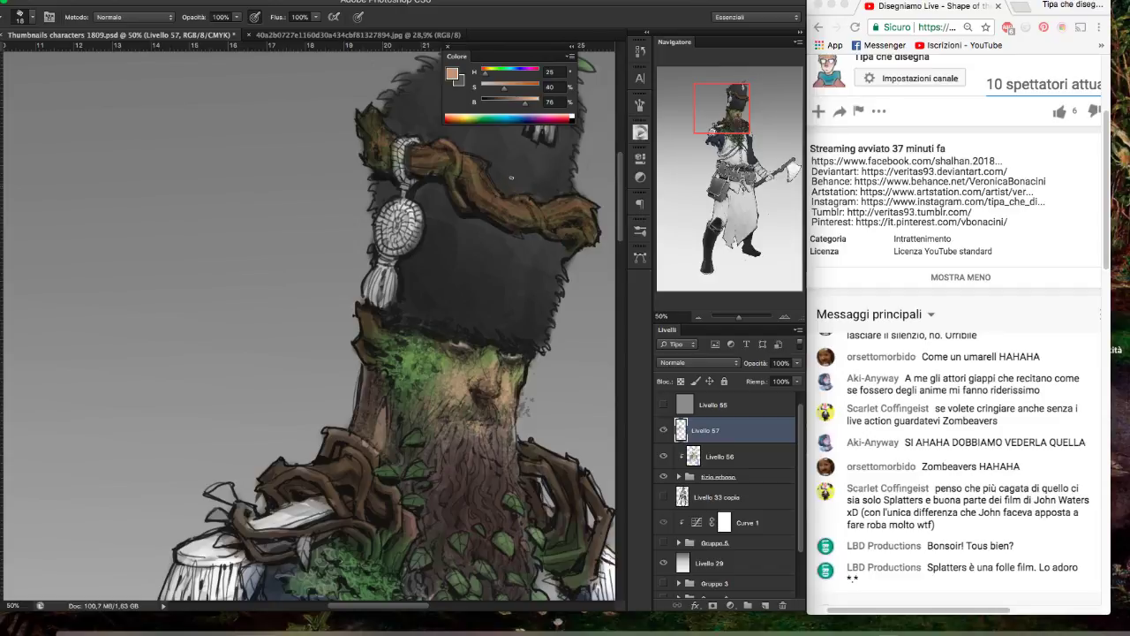
- Paint light tan highlights along the branch's top and tip
scroll(529, 176, up, 2)
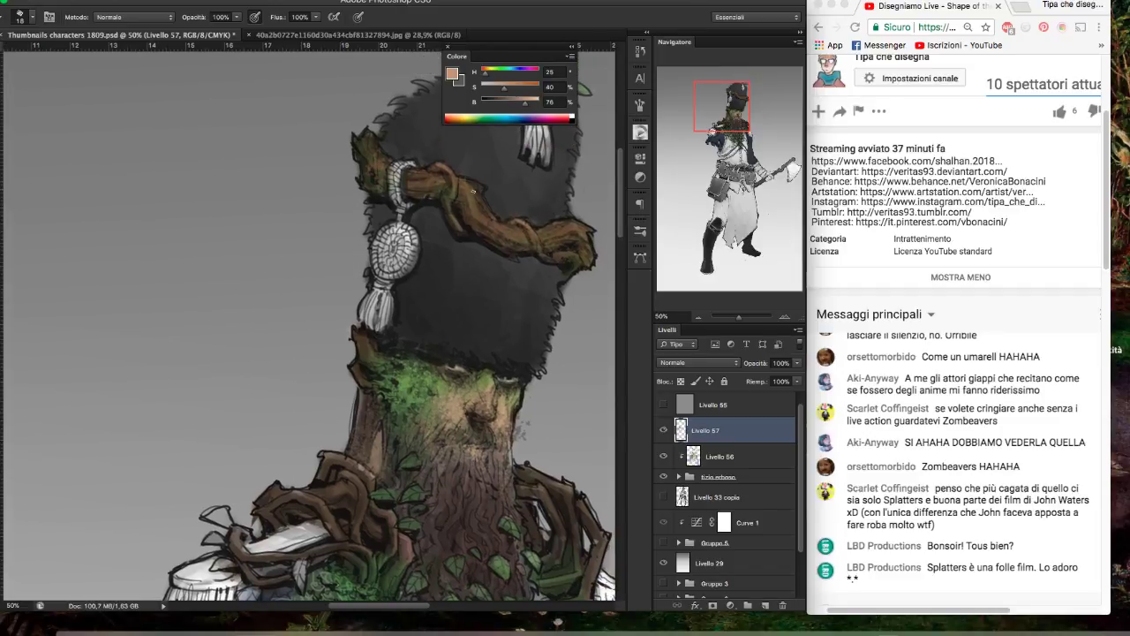
drag(472, 179, 463, 200)
mouse_move(564, 223)
mouse_down()
mouse_move(592, 246)
mouse_move(496, 231)
mouse_move(527, 236)
mouse_up()
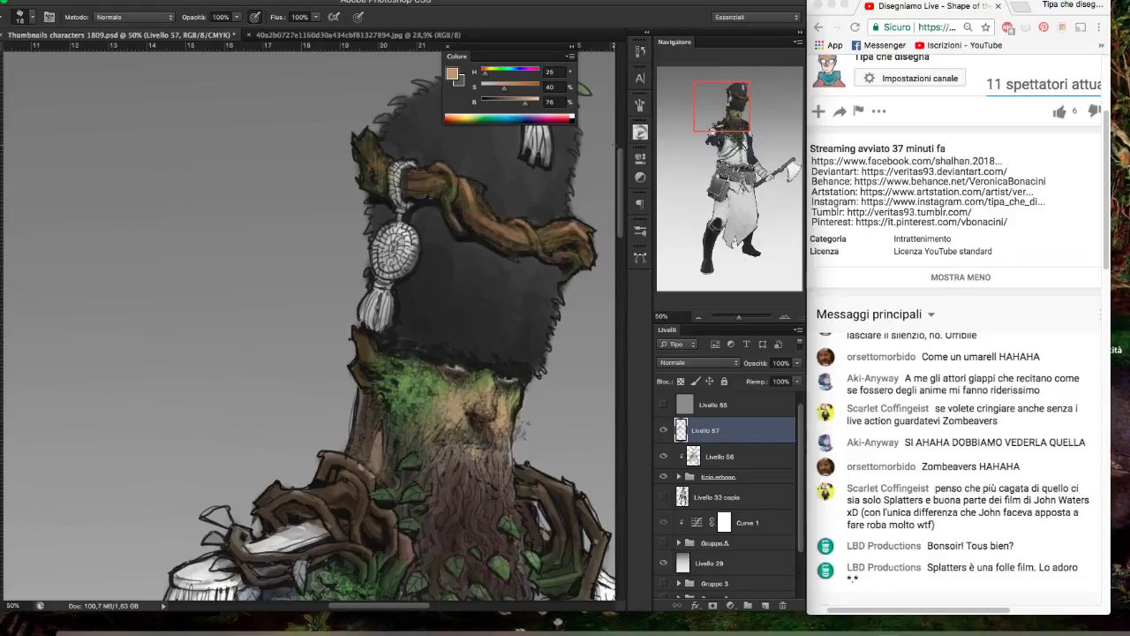
drag(542, 233, 565, 232)
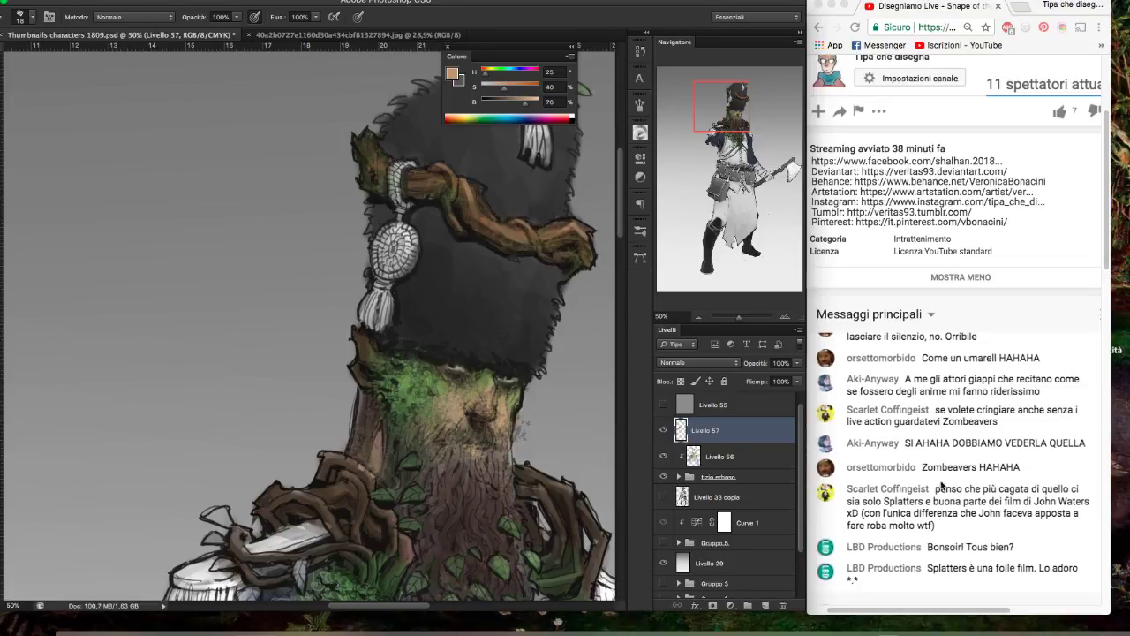
- Add more highlights along the branch on the hat and dab its tip
scroll(883, 524, up, 5)
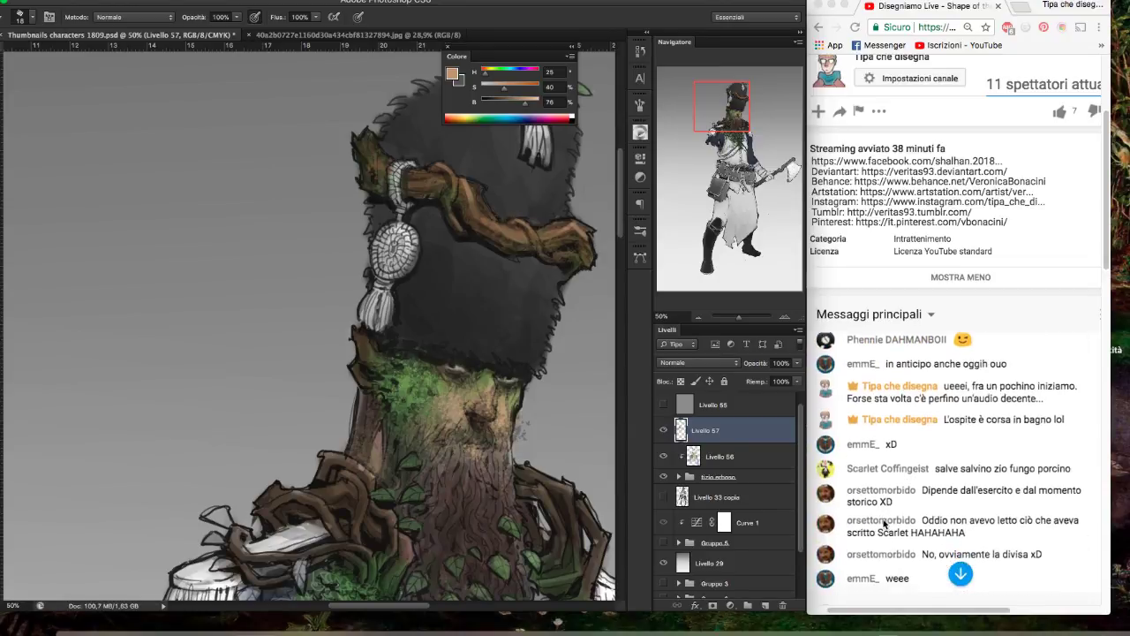
scroll(883, 524, down, 2)
scroll(883, 524, up, 3)
scroll(882, 524, up, 3)
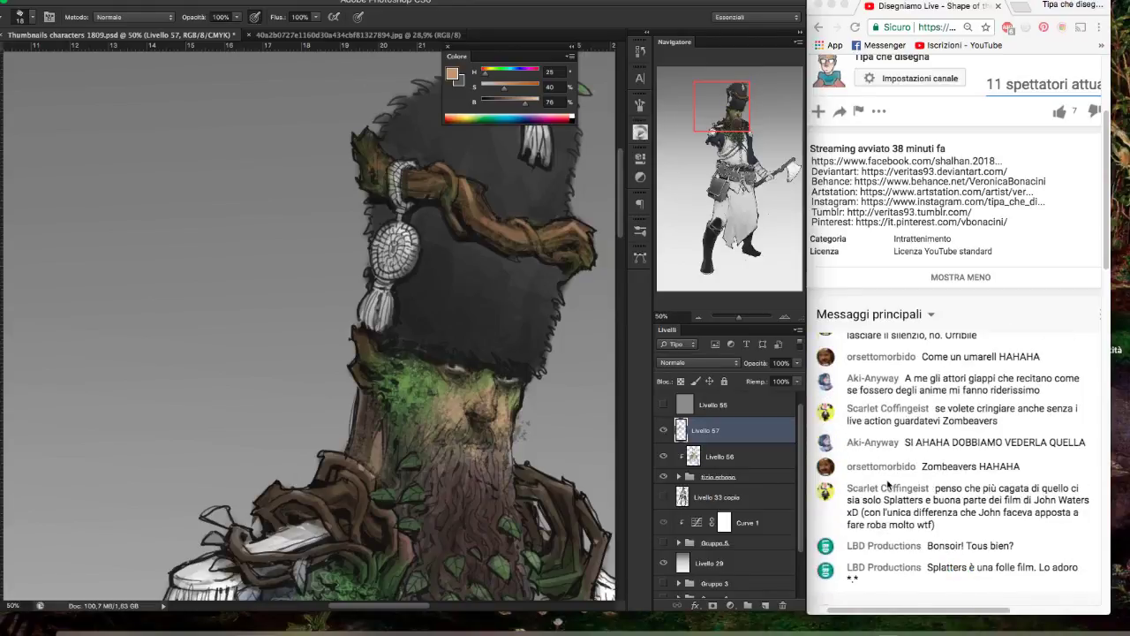
scroll(888, 485, up, 3)
scroll(889, 484, down, 10)
drag(412, 182, 436, 176)
click(587, 249)
- Sample a darker tan from the branch, paint a short highlight, and reposition the view
alt+click(579, 223)
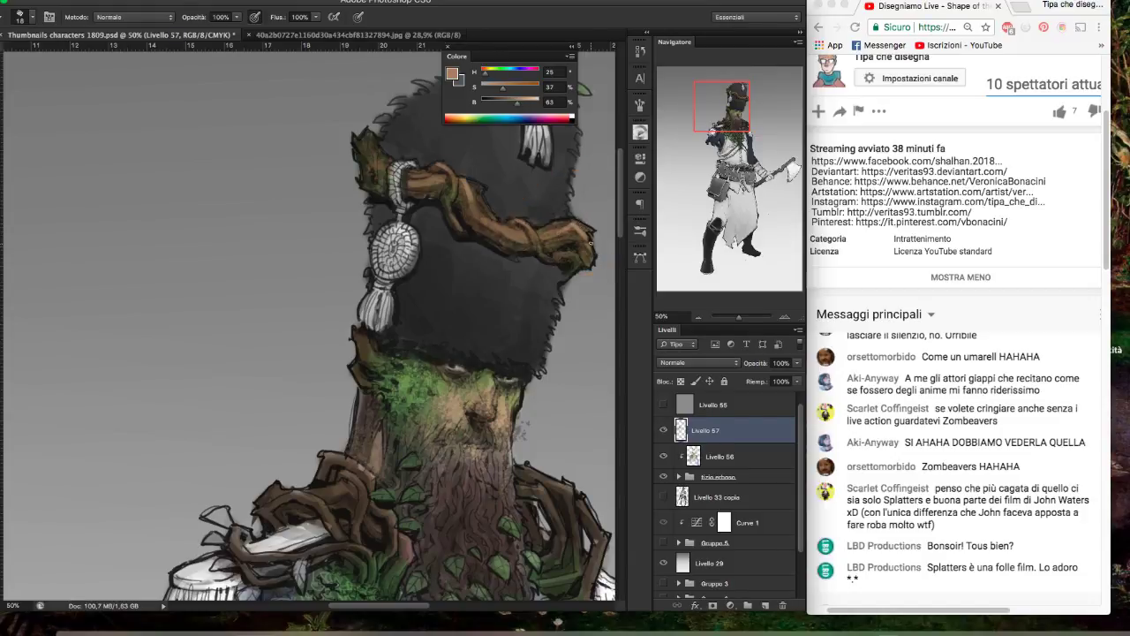
drag(581, 237, 561, 235)
mouse_move(578, 195)
mouse_down()
mouse_move(567, 211)
mouse_move(545, 208)
mouse_up()
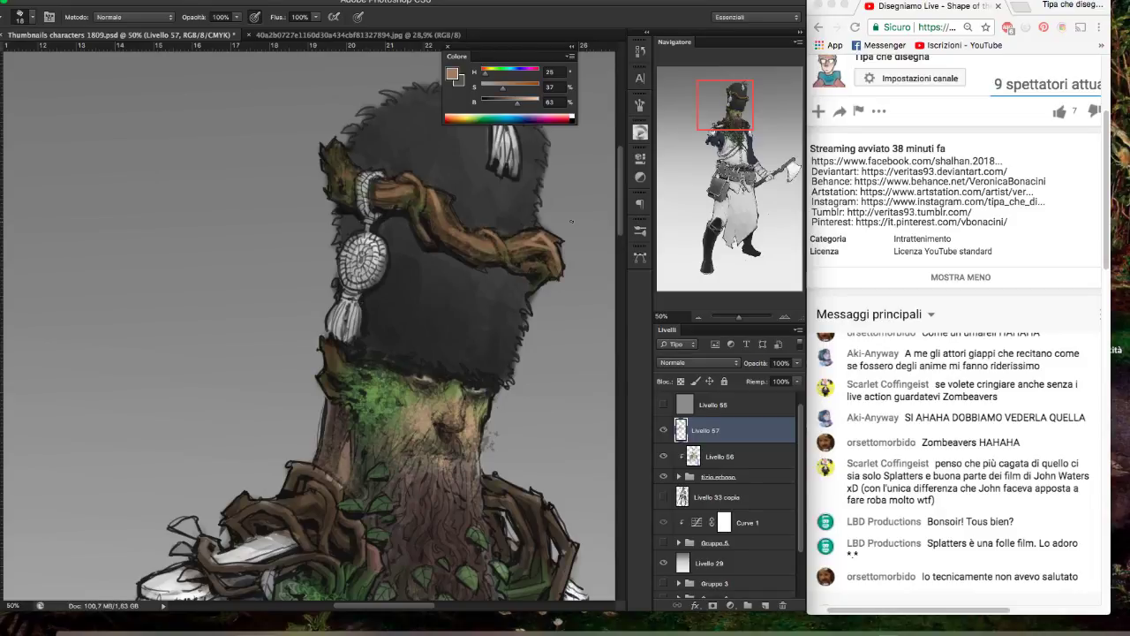
drag(523, 209, 512, 217)
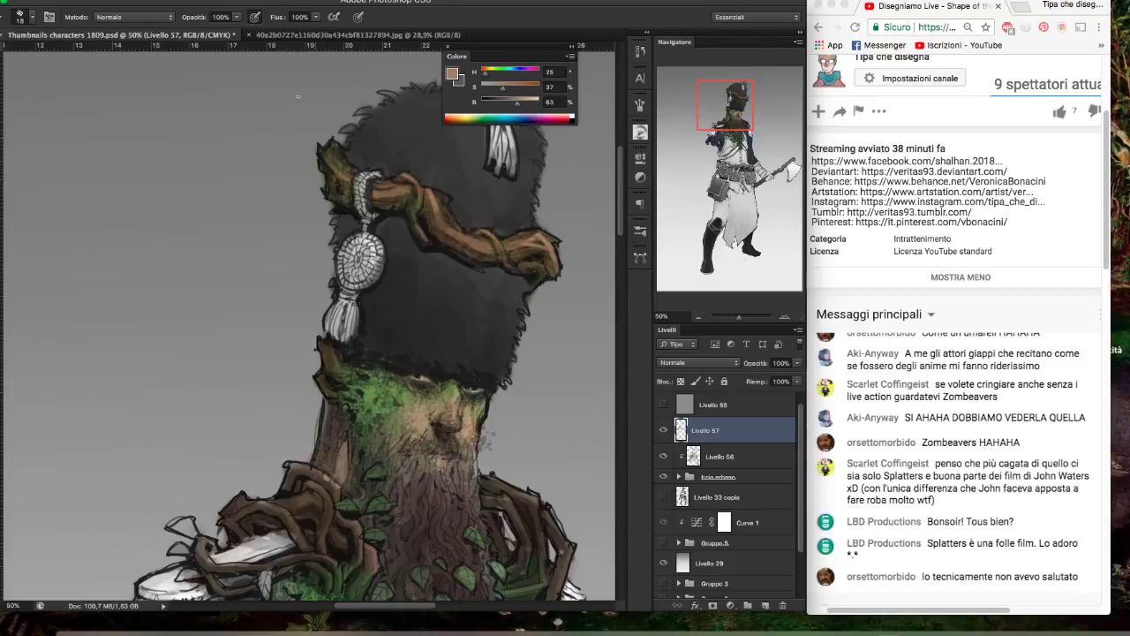
key(z)
alt+click(547, 233)
alt+click(547, 234)
alt+click(549, 265)
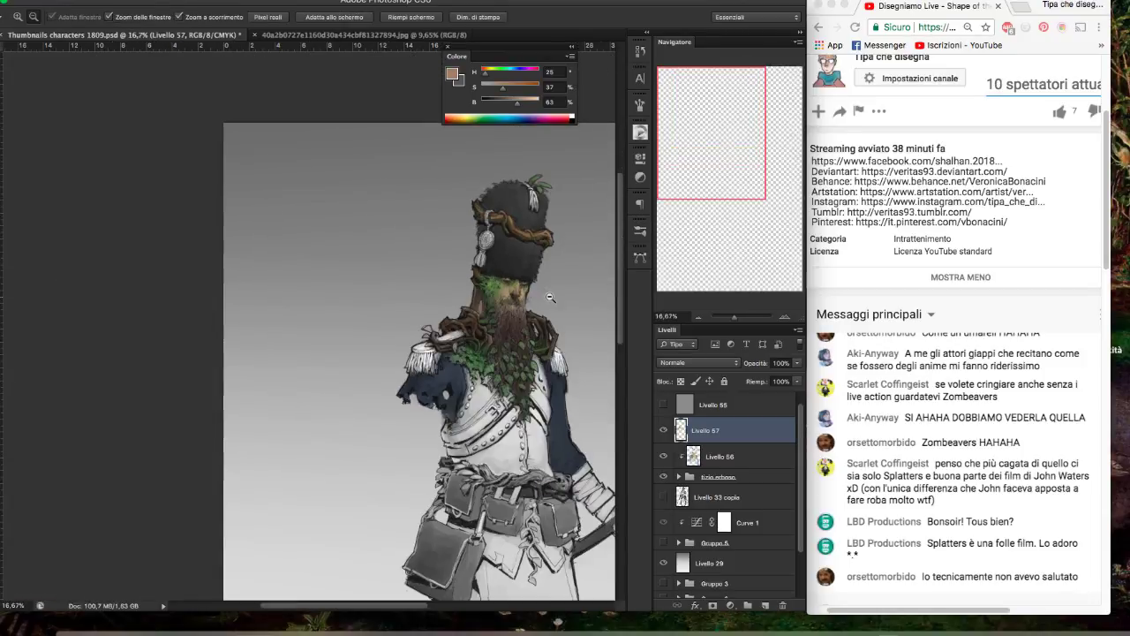
alt+click(551, 304)
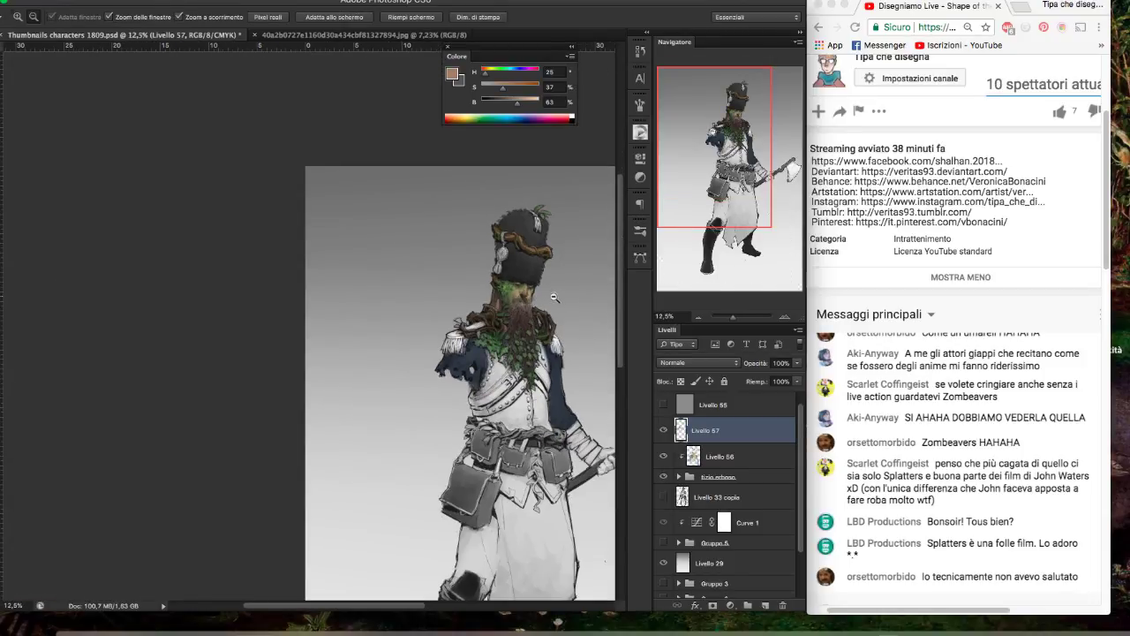
click(549, 292)
click(542, 282)
click(530, 264)
click(522, 256)
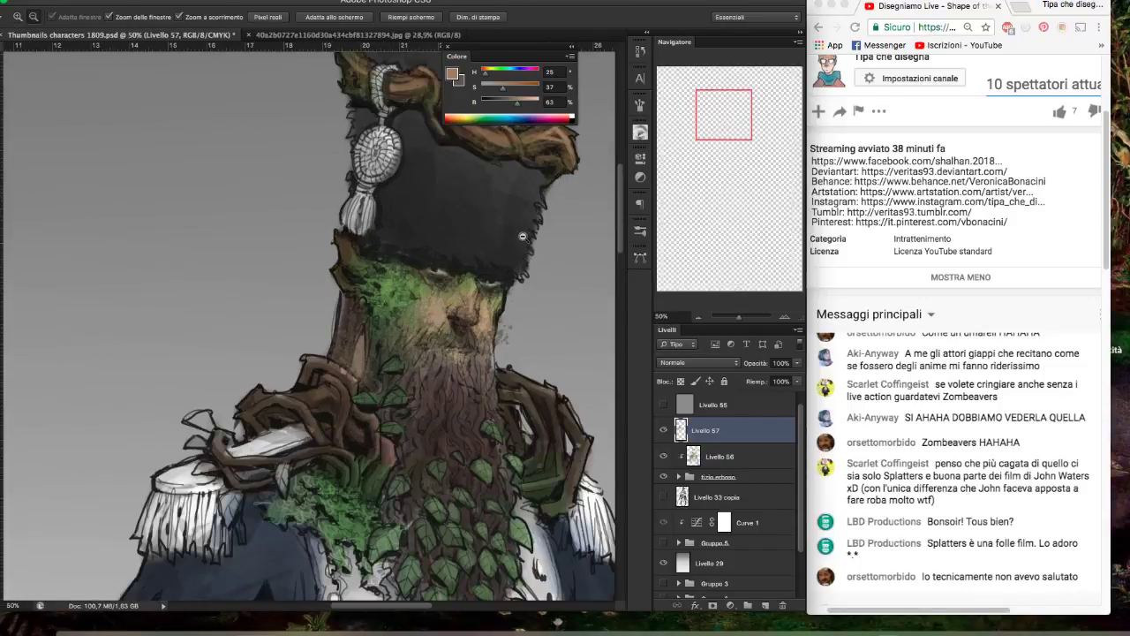
key(b)
scroll(534, 232, up, 5)
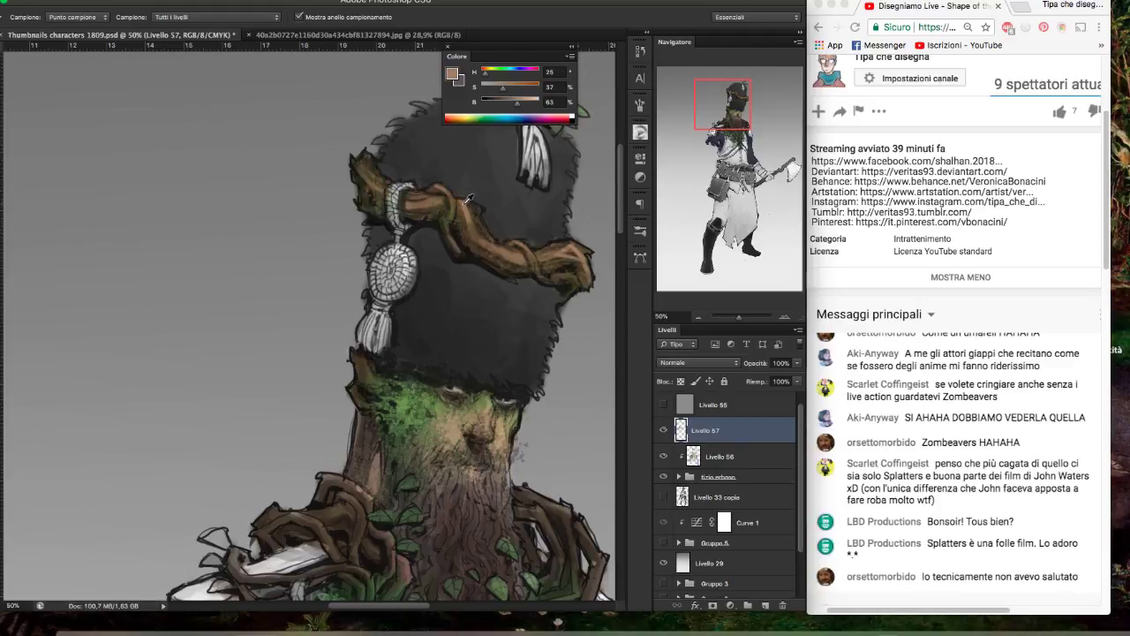
- Sample a dark brown from the branch and set the eraser size to 10
alt+click(466, 208)
drag(472, 212, 512, 251)
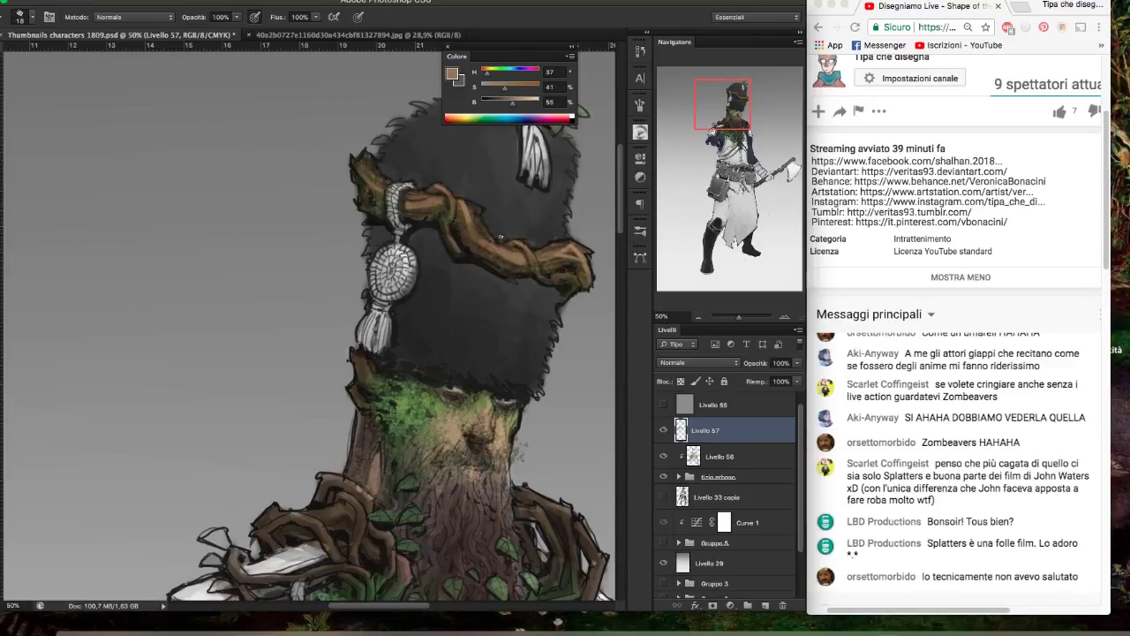
alt+click(482, 222)
key(e)
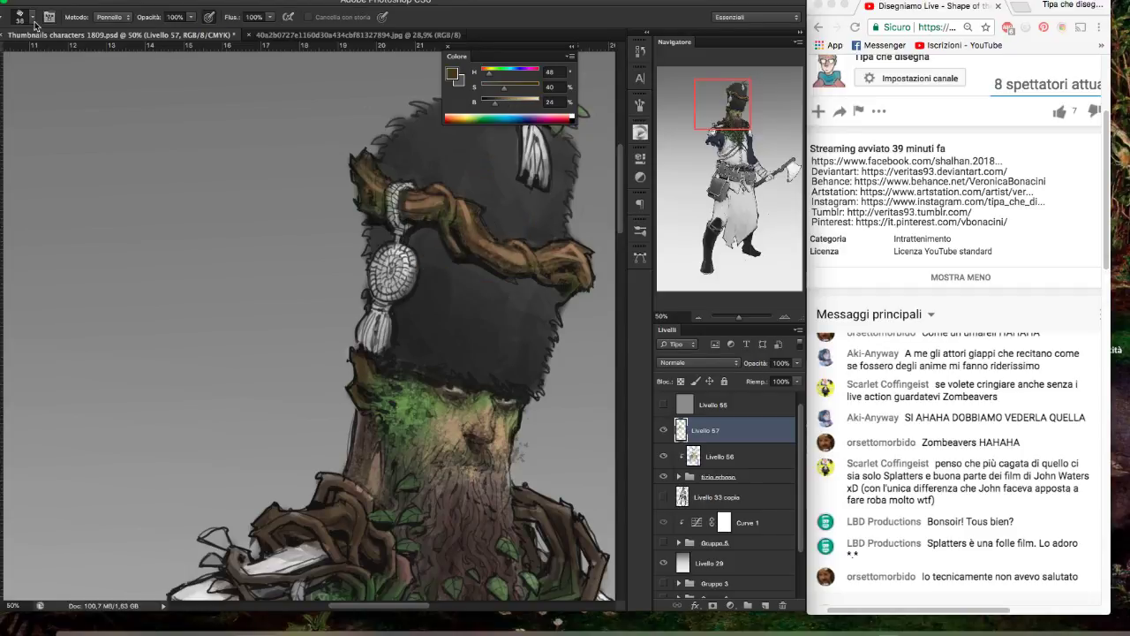
click(33, 18)
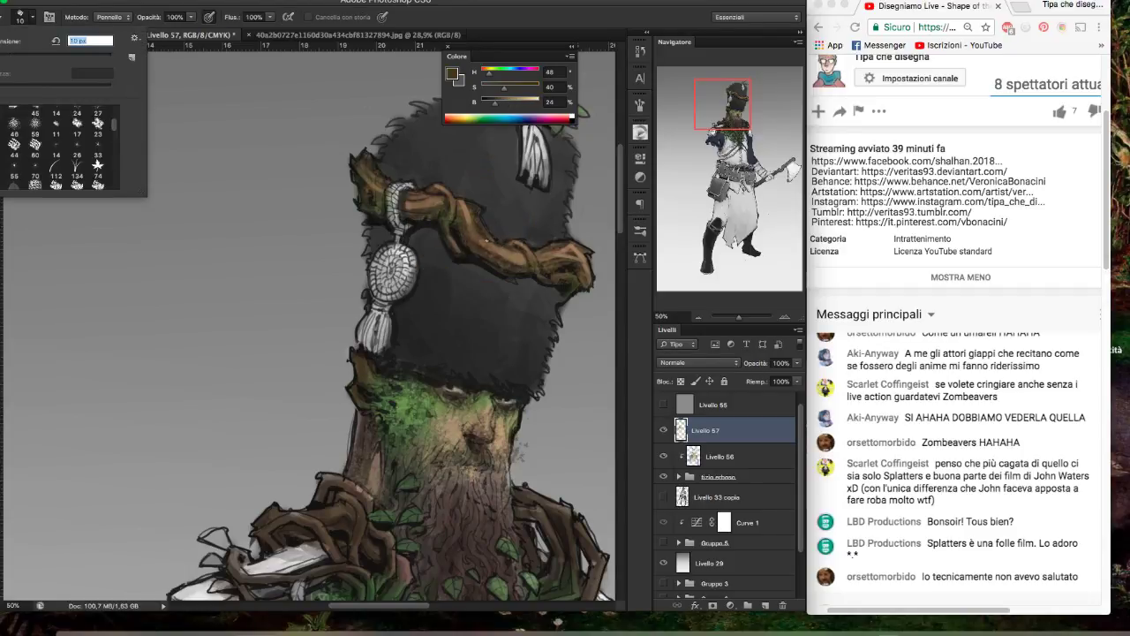
key(Return)
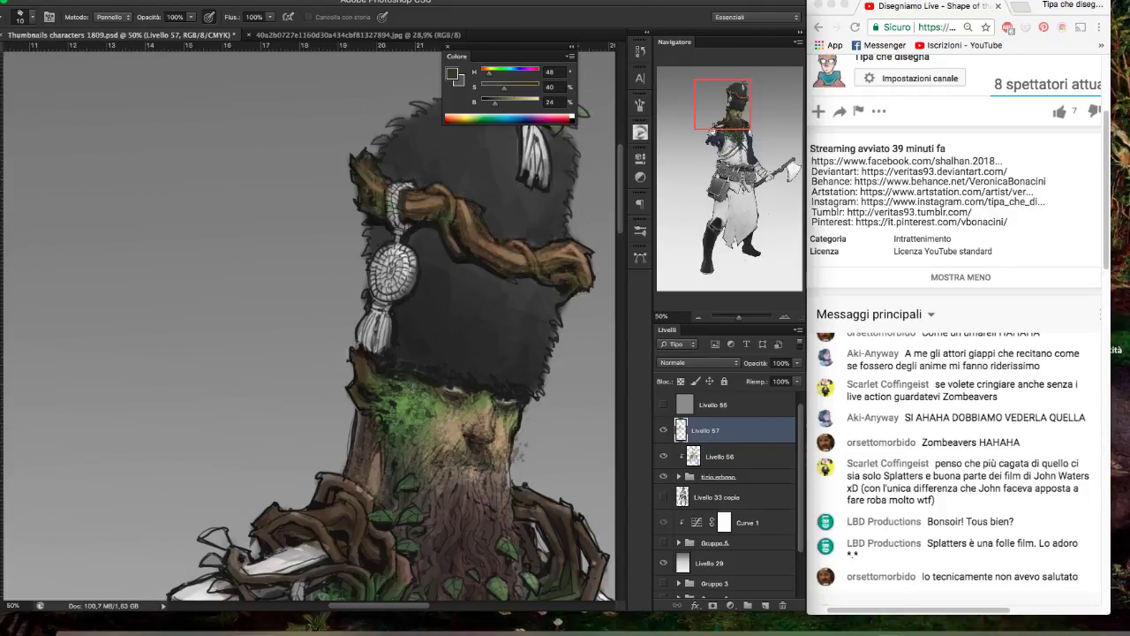
key(b)
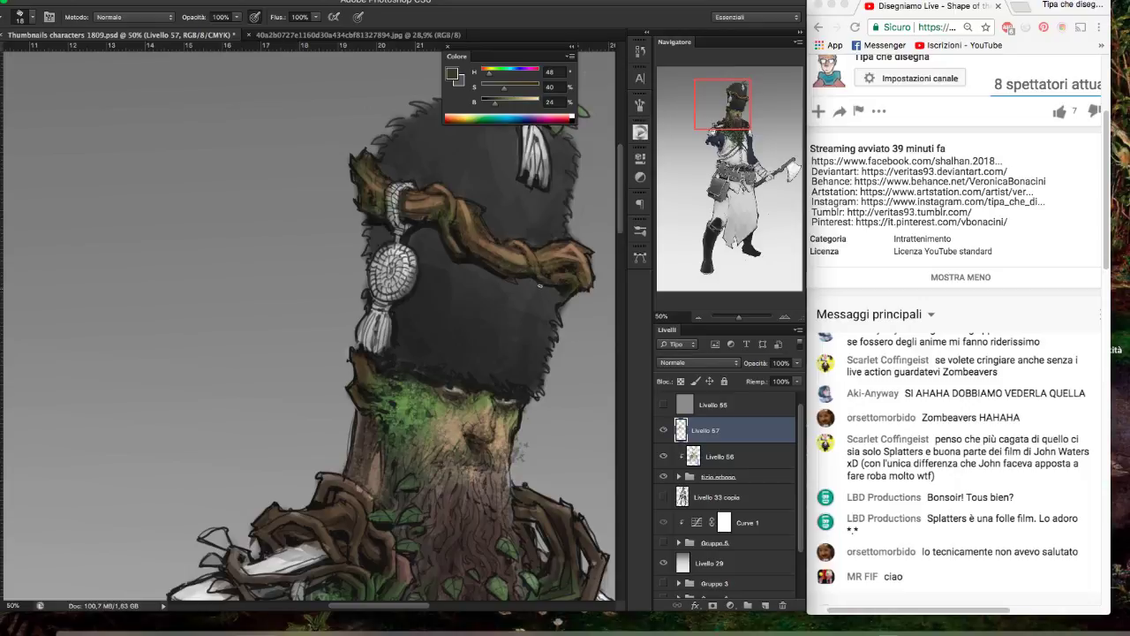
- Paint lighter-brown highlights (H 26, S 37, B 64) along the branch's right-hand stretch
click(508, 100)
mouse_move(473, 266)
mouse_down()
mouse_move(510, 249)
mouse_move(576, 256)
mouse_move(592, 231)
mouse_up()
alt+click(560, 246)
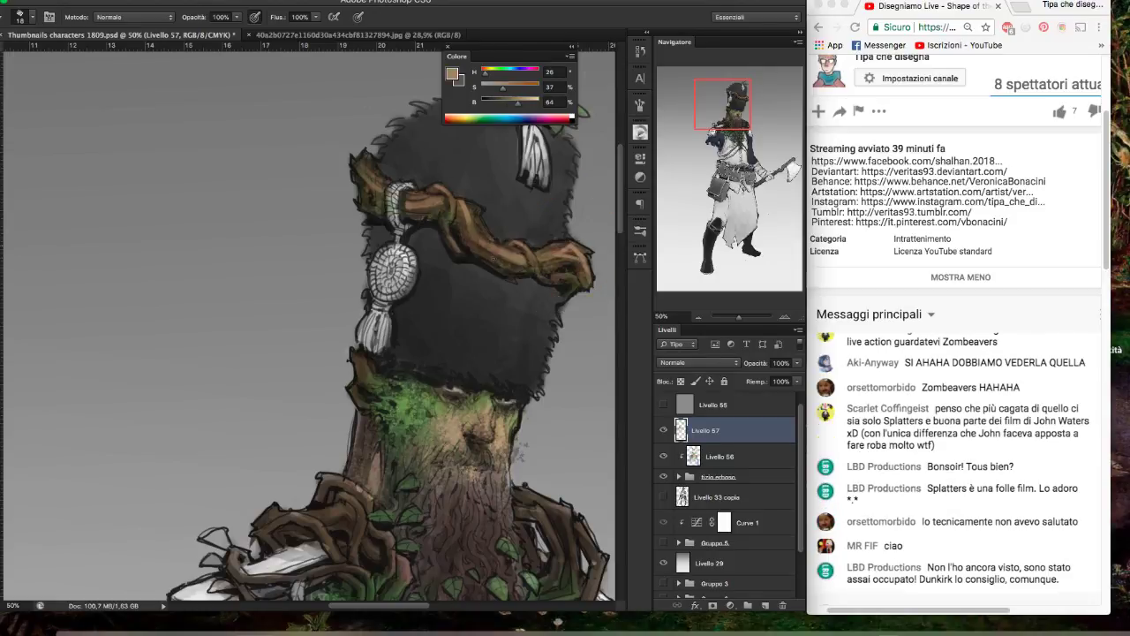
drag(477, 250, 522, 270)
scroll(578, 217, right, 1)
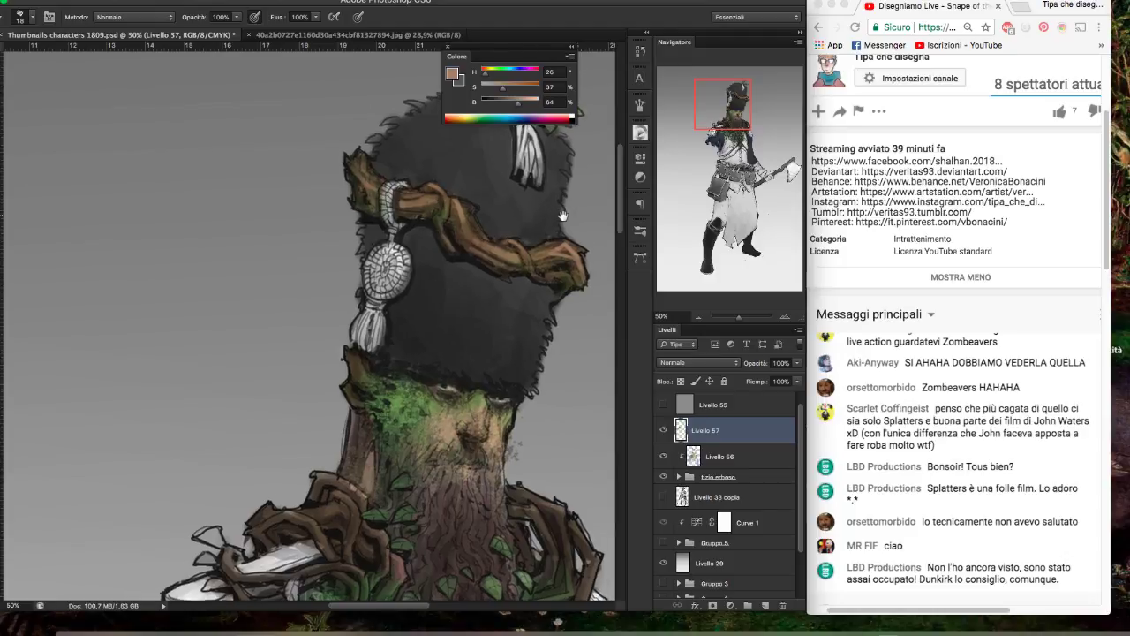
scroll(569, 218, right, 3)
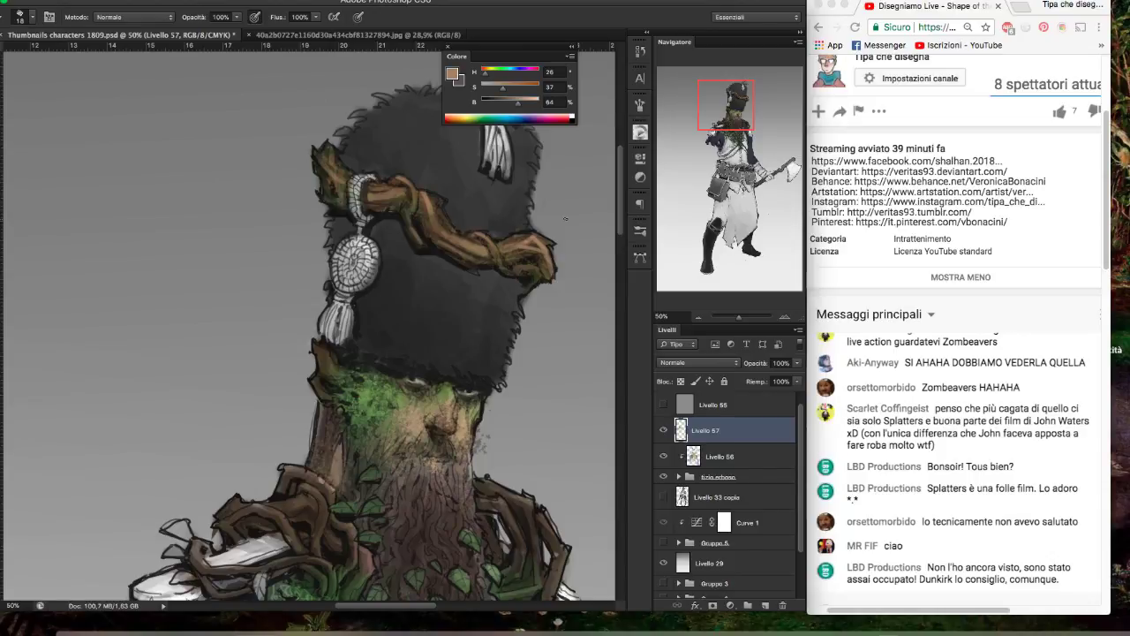
drag(506, 271, 535, 265)
scroll(554, 272, right, 3)
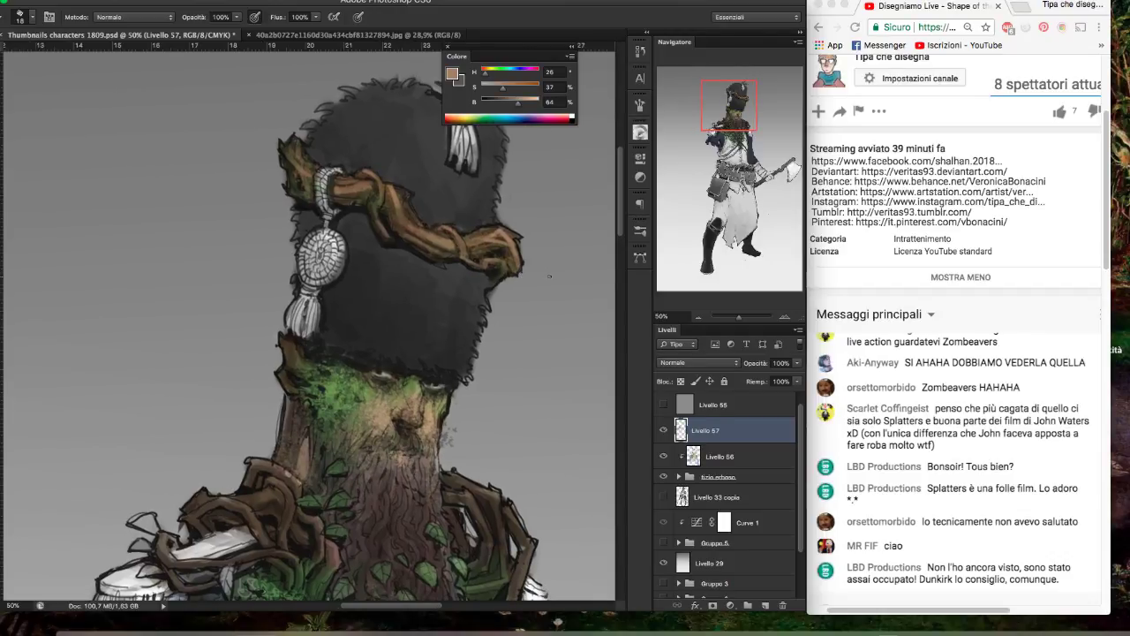
key(e)
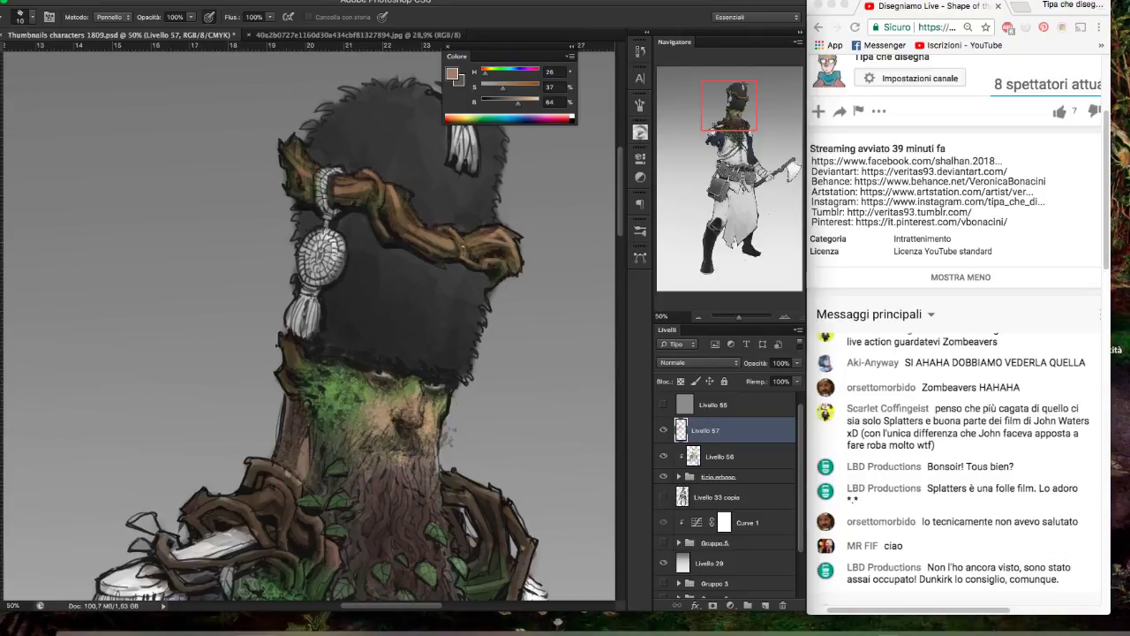
scroll(530, 247, up, 1)
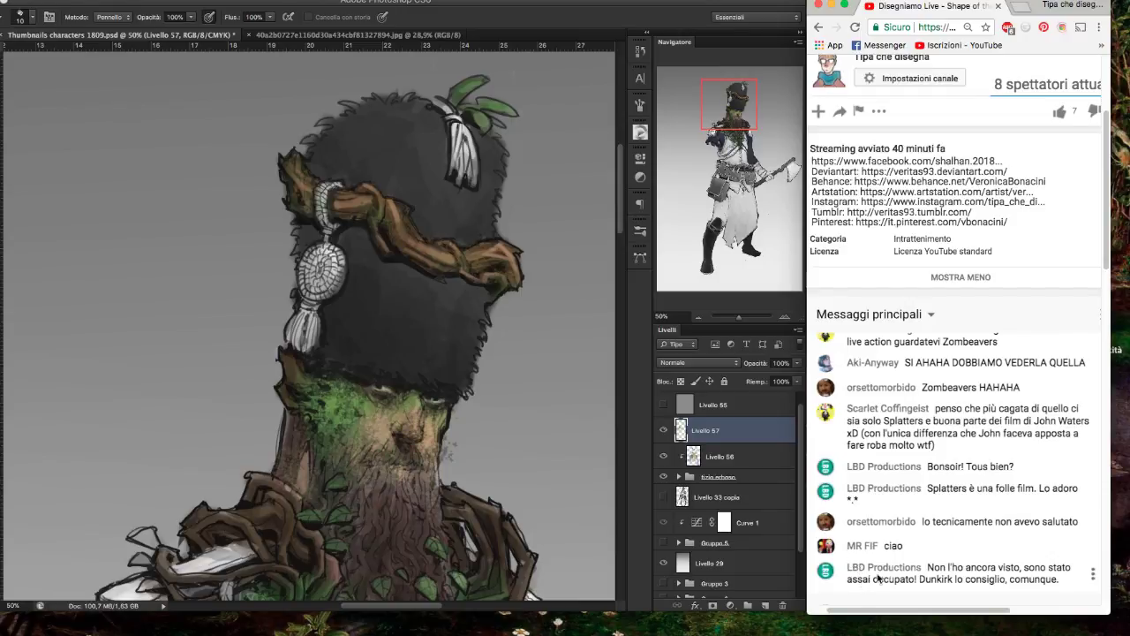
mouse_move(922, 523)
mouse_down()
mouse_move(958, 523)
mouse_move(945, 521)
mouse_up()
click(930, 523)
click(934, 522)
click(937, 521)
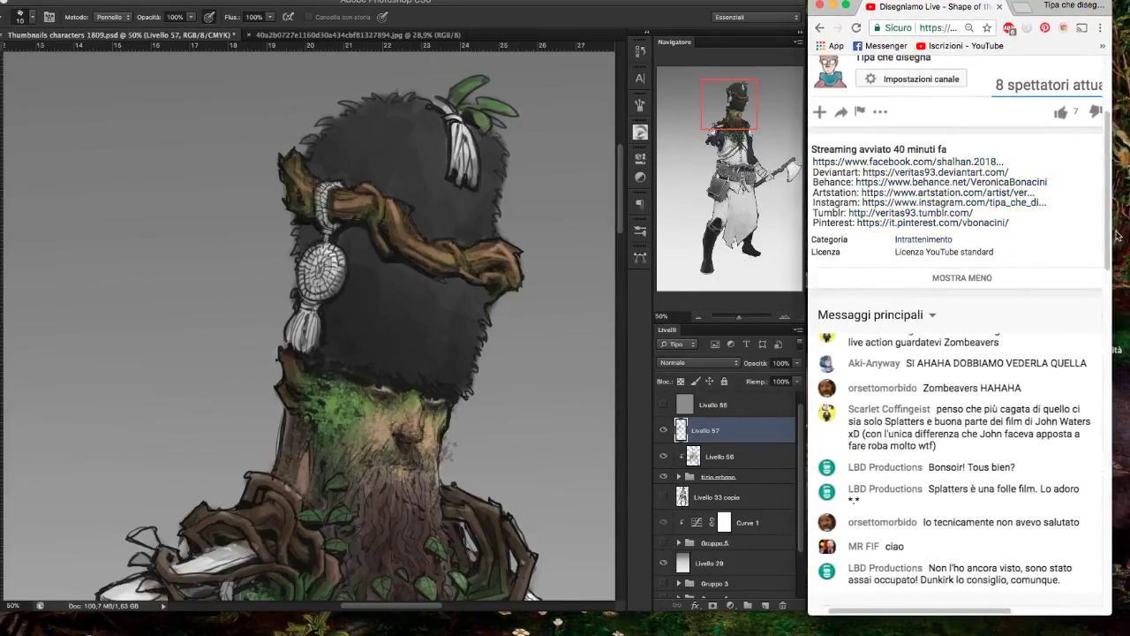
drag(1111, 258, 1108, 275)
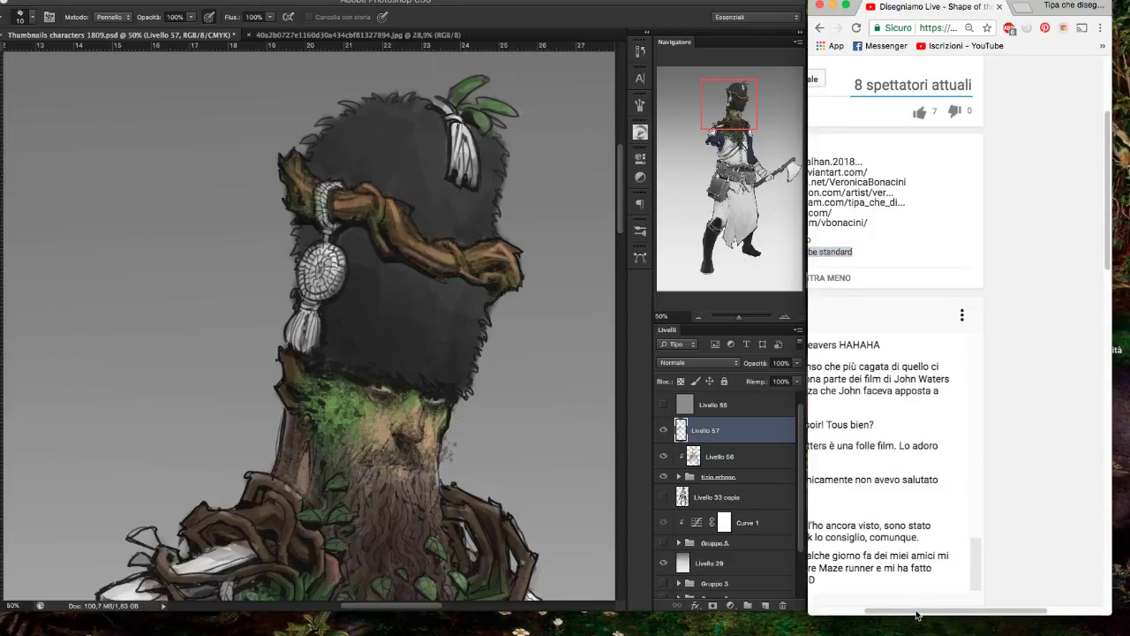
- Scroll the YouTube live chat back and forth to read viewer messages
scroll(926, 413, left, 3)
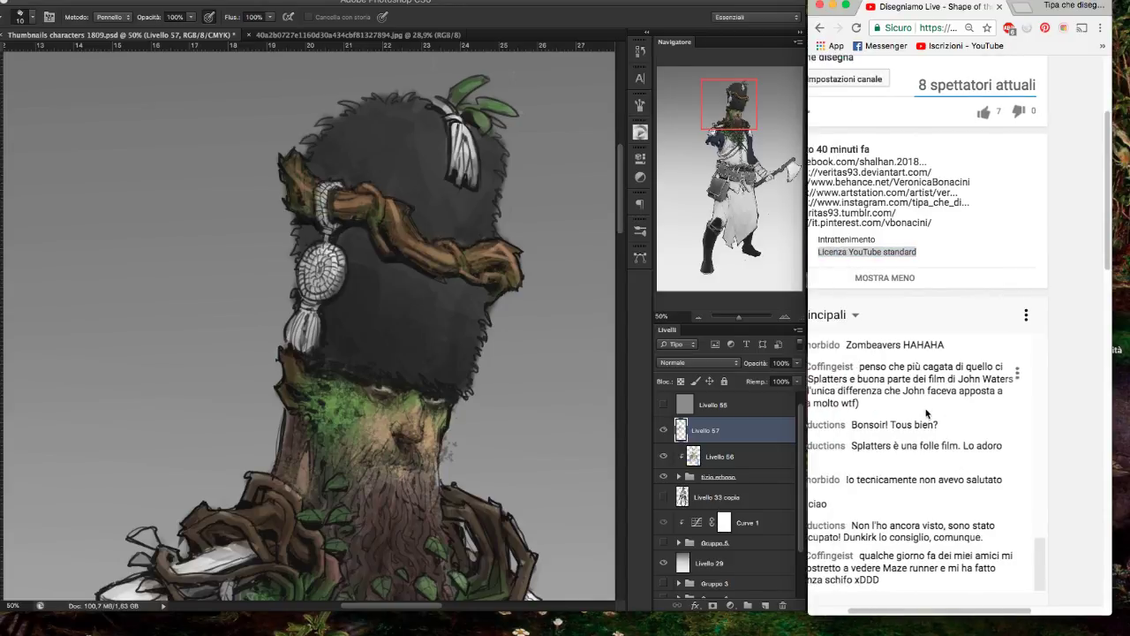
scroll(926, 413, left, 1)
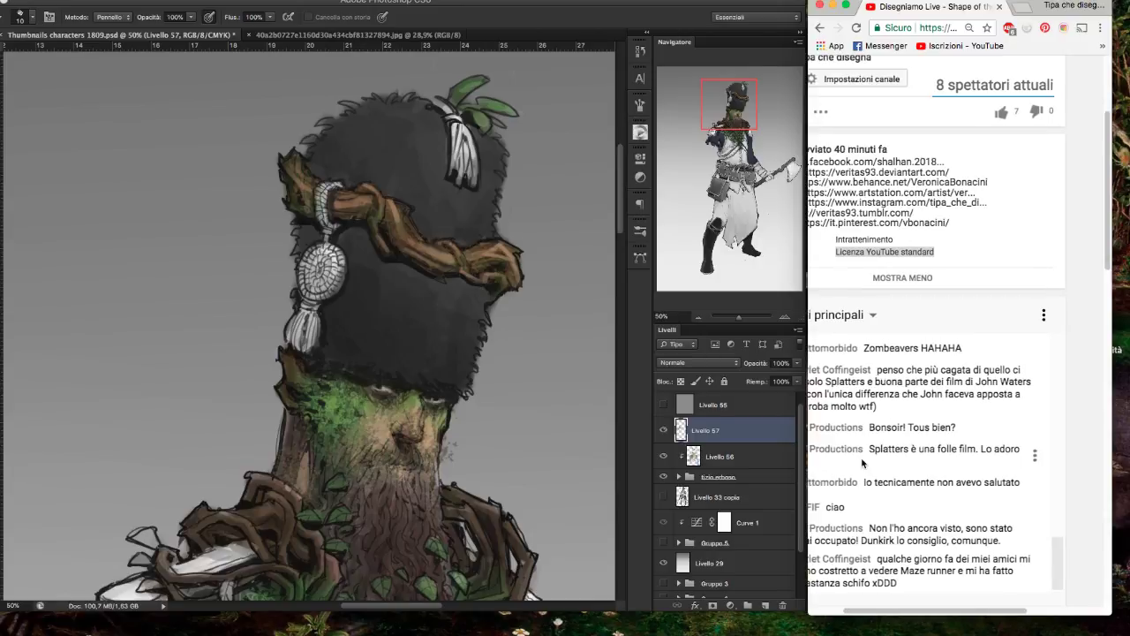
scroll(891, 437, up, 2)
scroll(862, 462, down, 2)
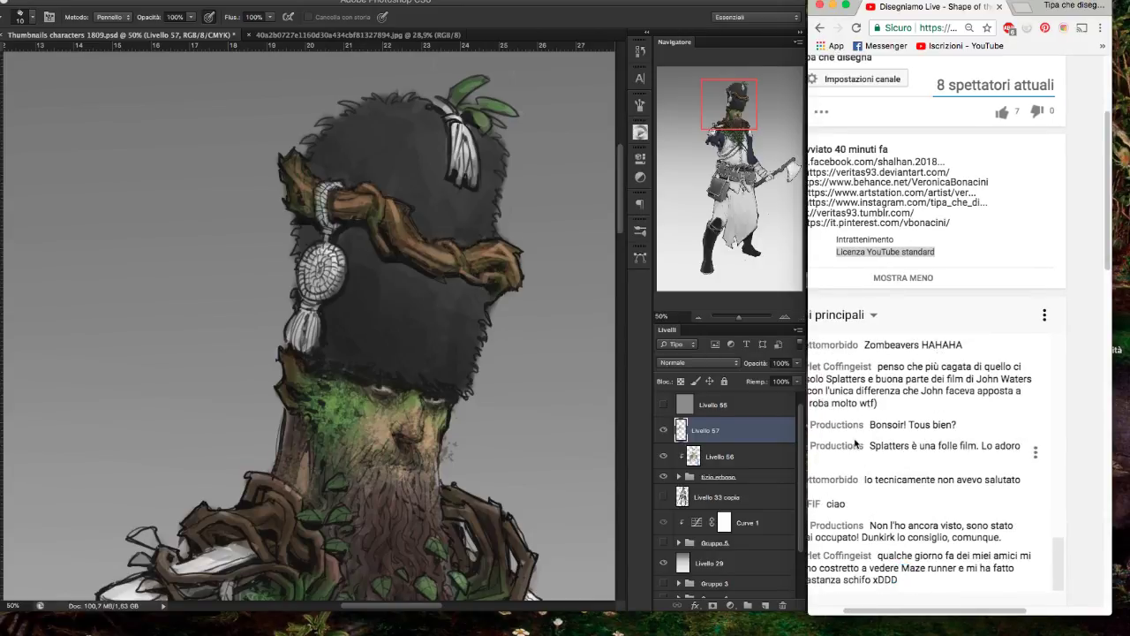
scroll(919, 611, down, 1)
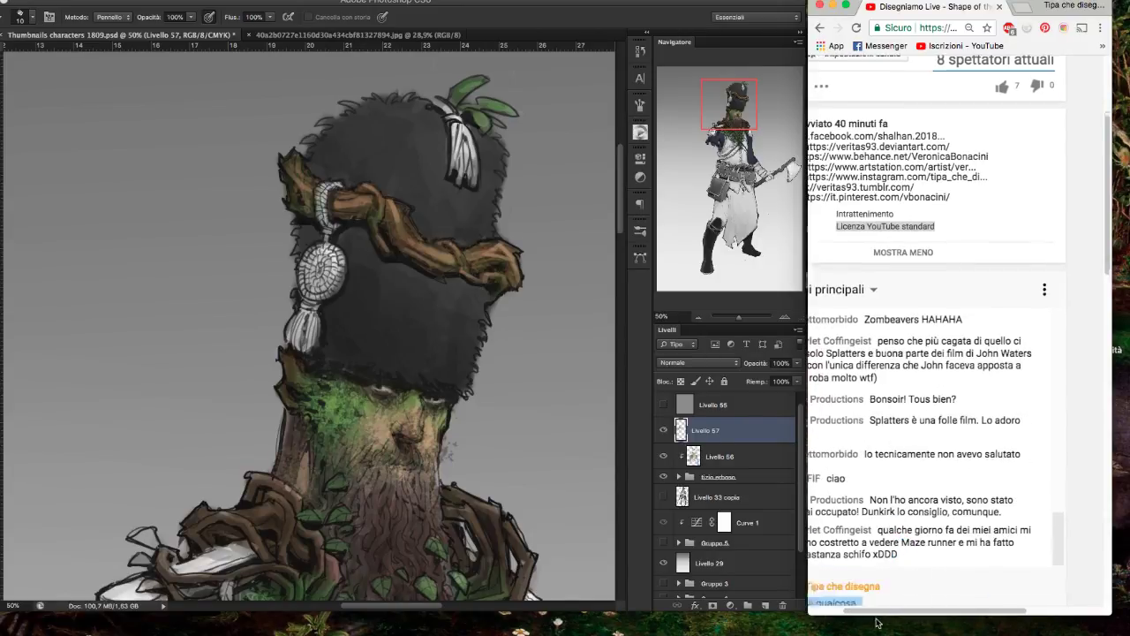
scroll(915, 397, down, 10)
scroll(915, 341, up, 10)
scroll(984, 337, up, 3)
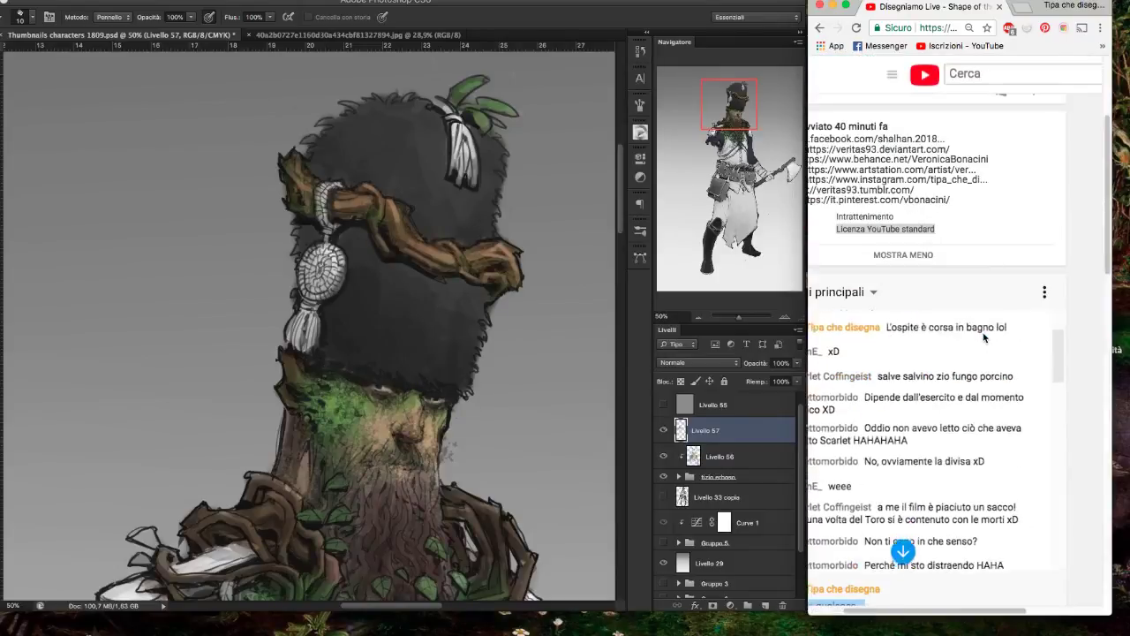
- Scroll the chat down to the newest messages and shift the Chrome window slightly left
scroll(985, 337, down, 1)
scroll(984, 337, down, 1)
scroll(984, 337, down, 3)
scroll(984, 337, down, 3)
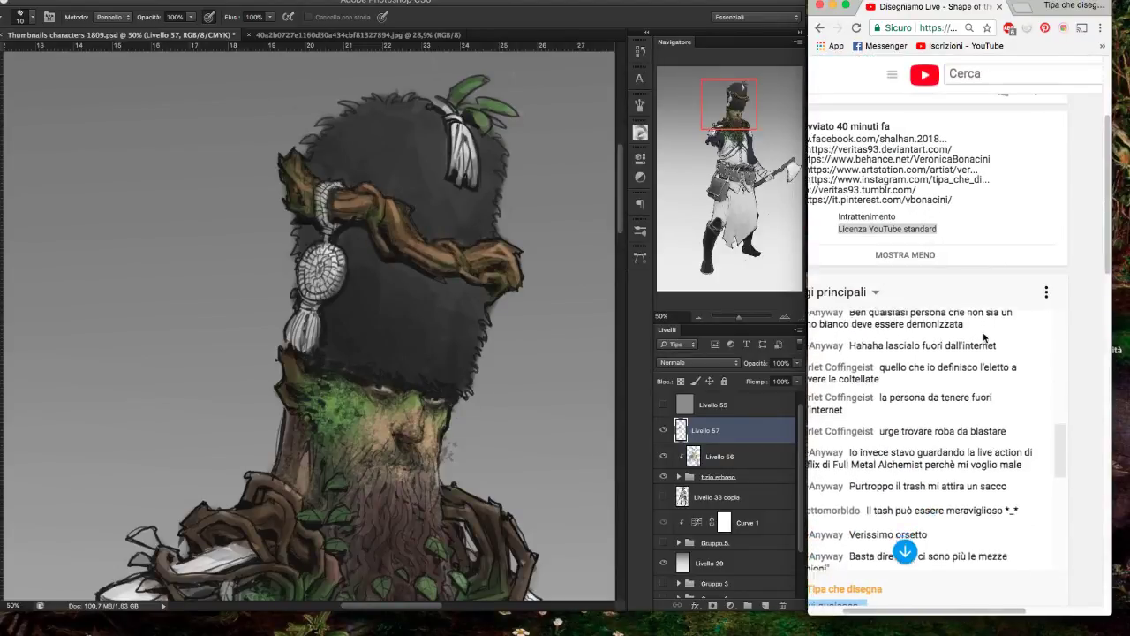
scroll(985, 338, down, 5)
scroll(1060, 513, down, 1)
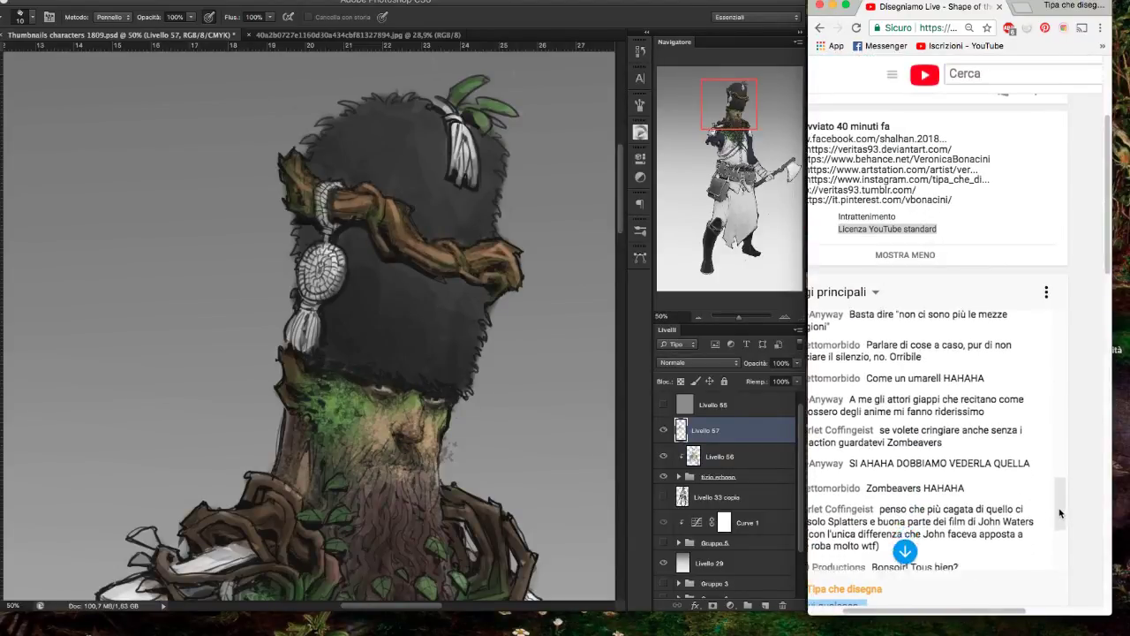
scroll(1061, 513, down, 3)
scroll(1057, 539, down, 3)
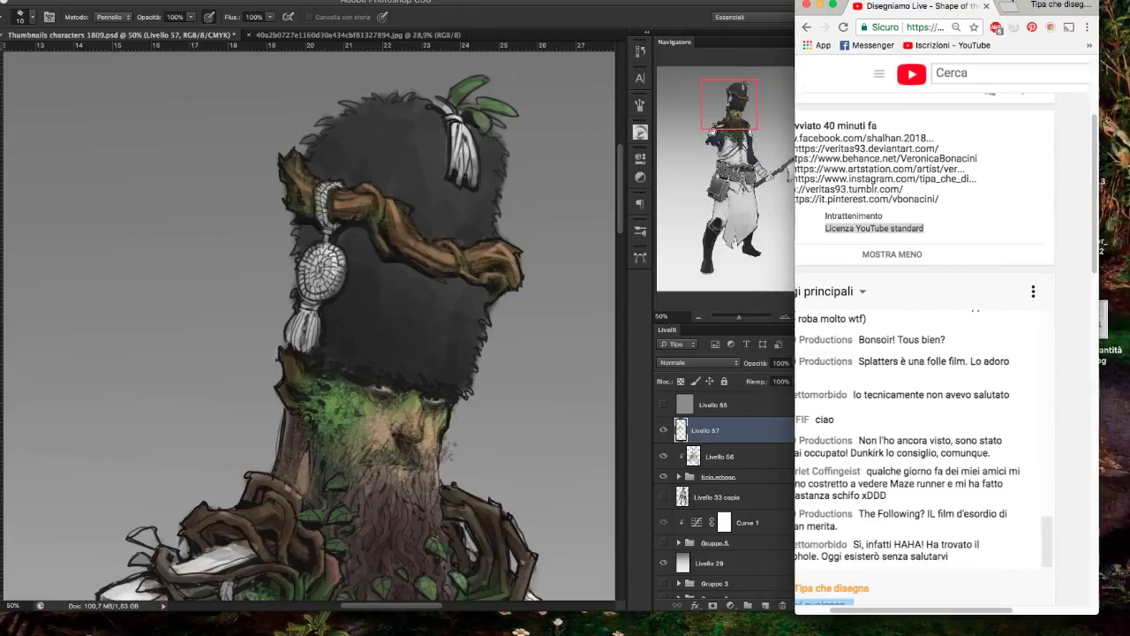
drag(1031, 4, 1019, 4)
scroll(892, 453, left, 2)
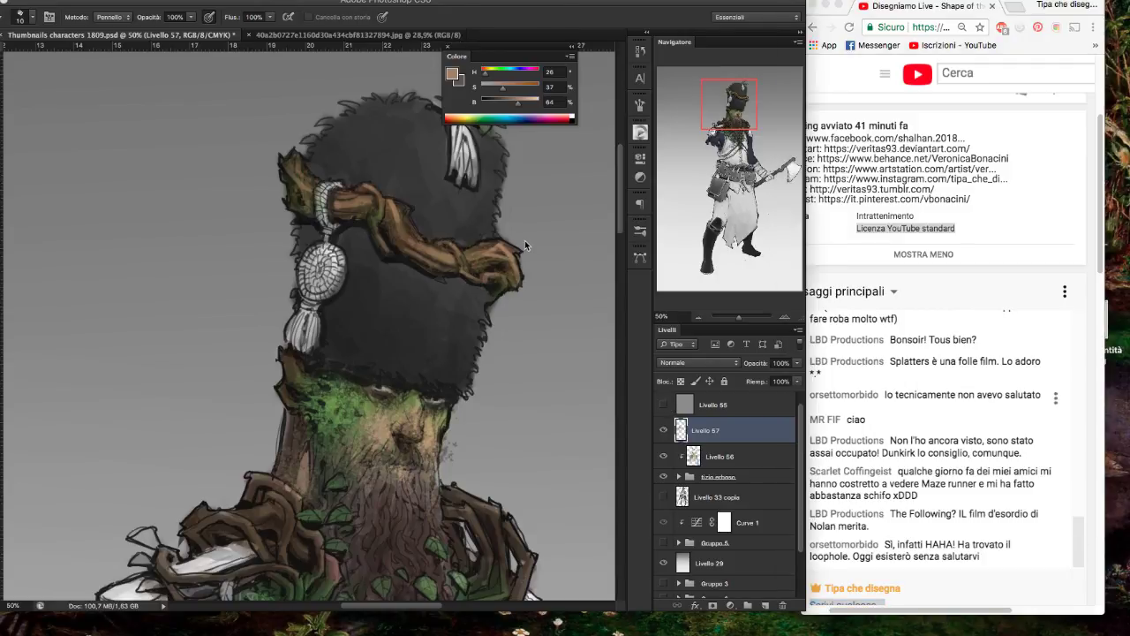
- Show the Color panel and sample the branch's brown as the brush colour
key(F6)
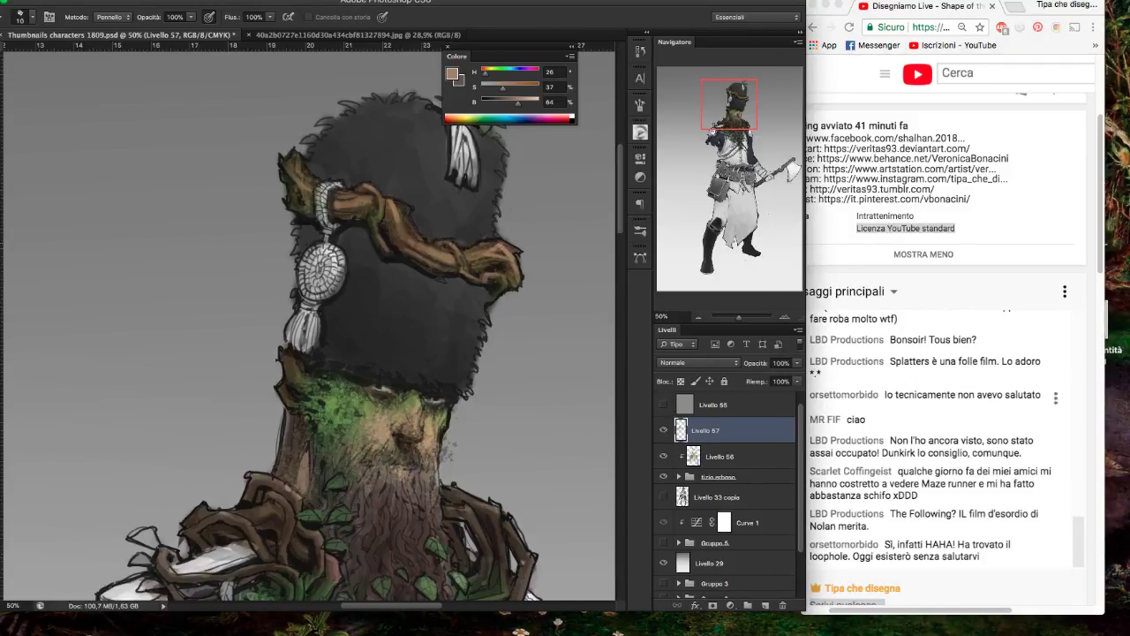
key(b)
alt+click(508, 250)
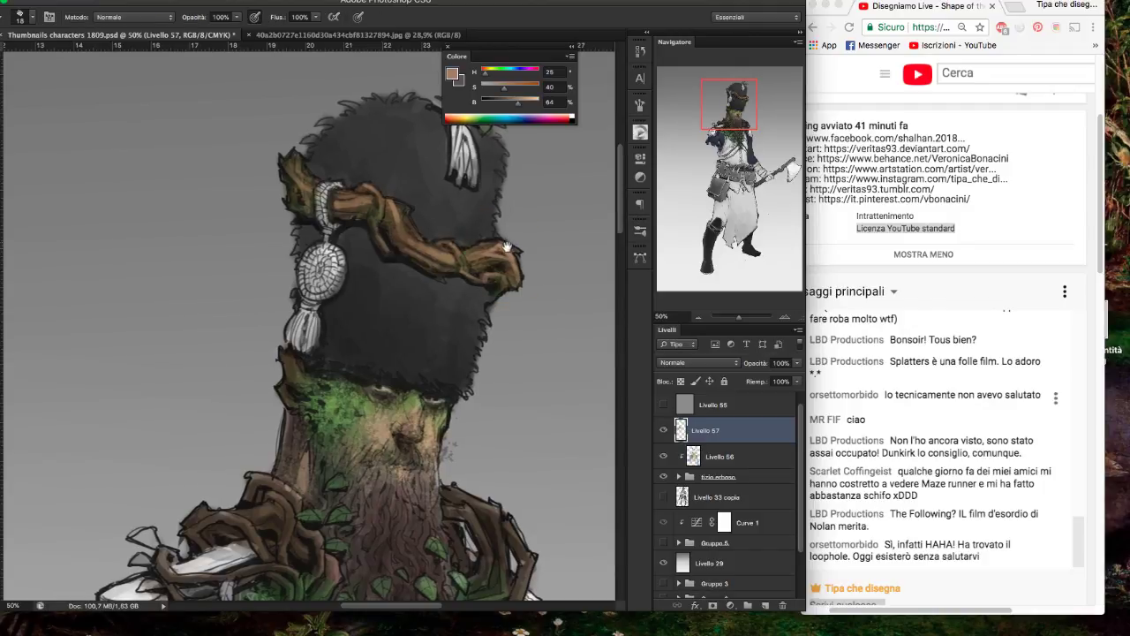
- Zoom out to see the whole figure, then return to 50% on the hat with rulers shown
drag(492, 249, 498, 248)
alt+click(499, 248)
alt+click(499, 243)
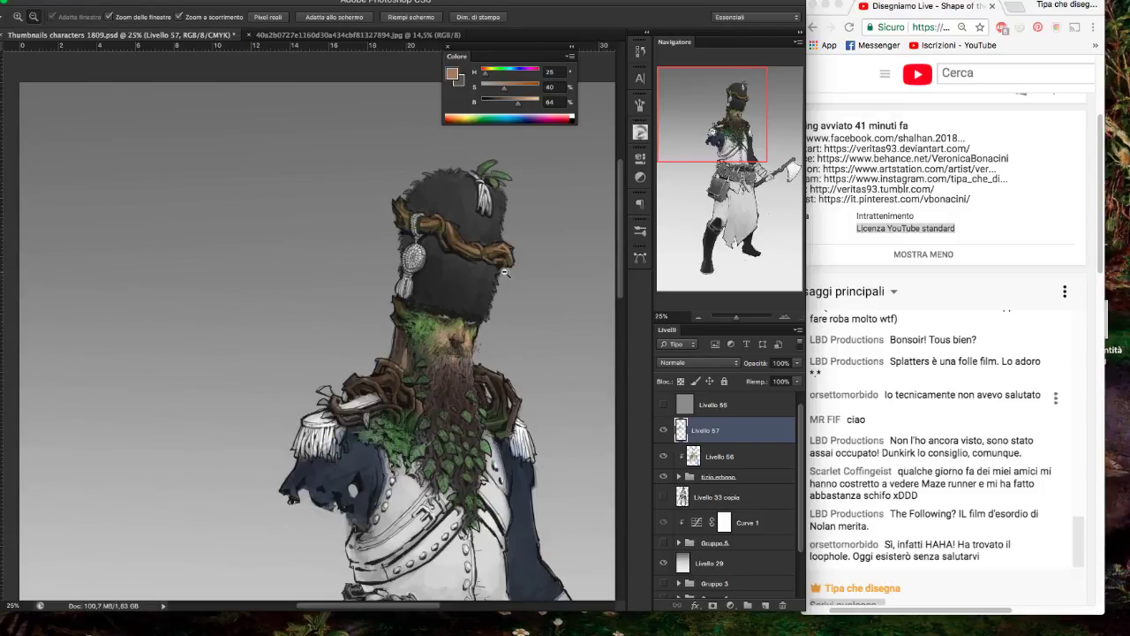
alt+click(505, 274)
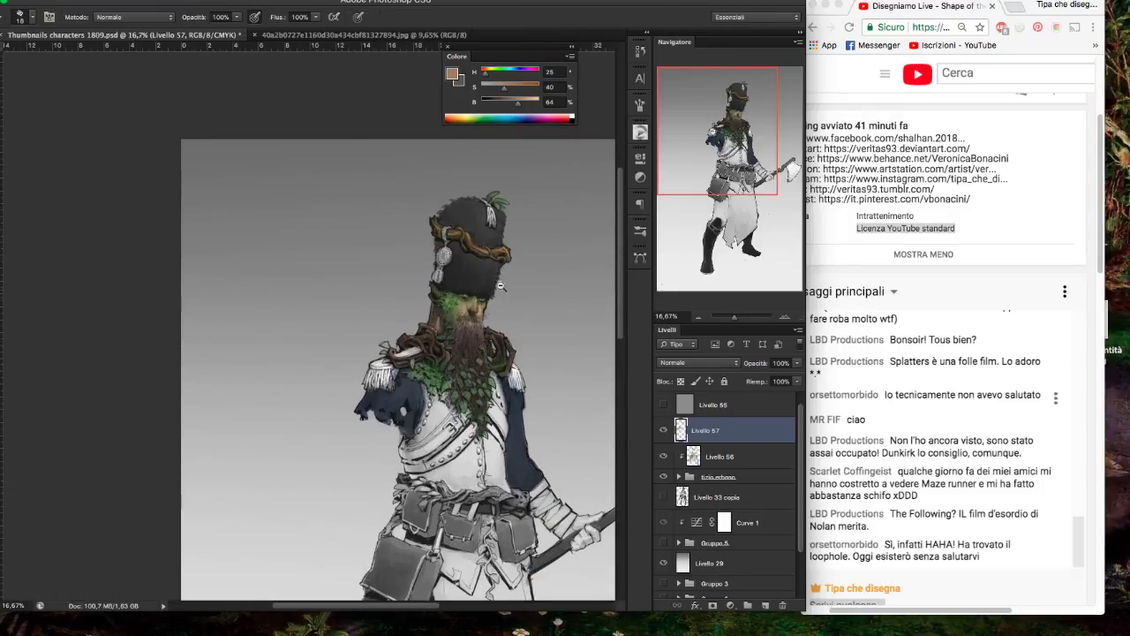
click(506, 292)
click(485, 265)
key(b)
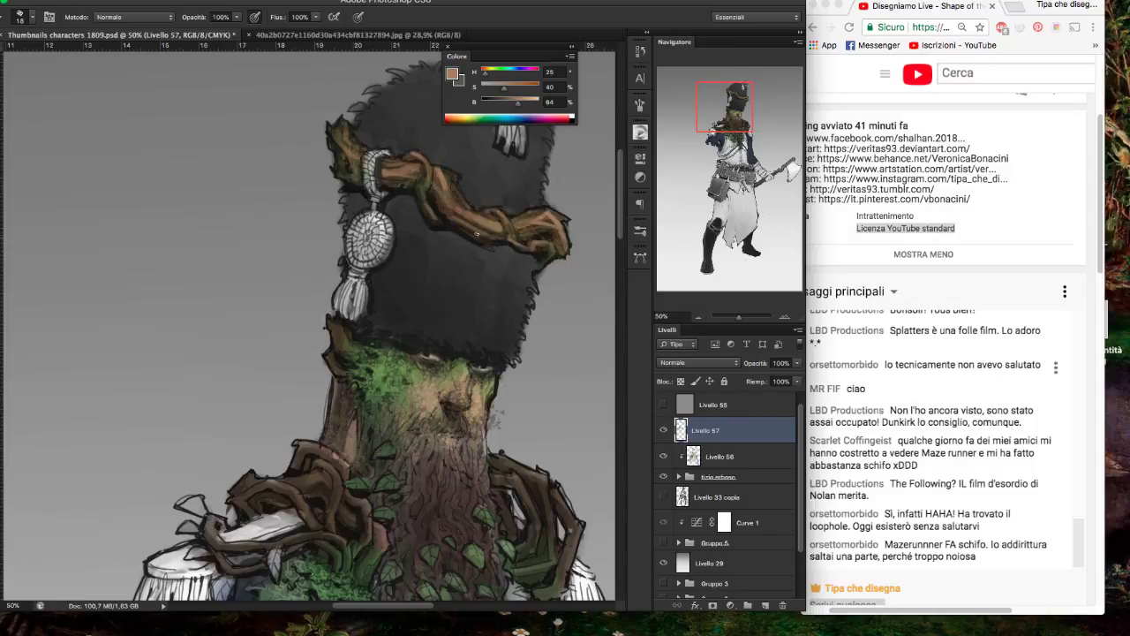
drag(502, 144, 494, 186)
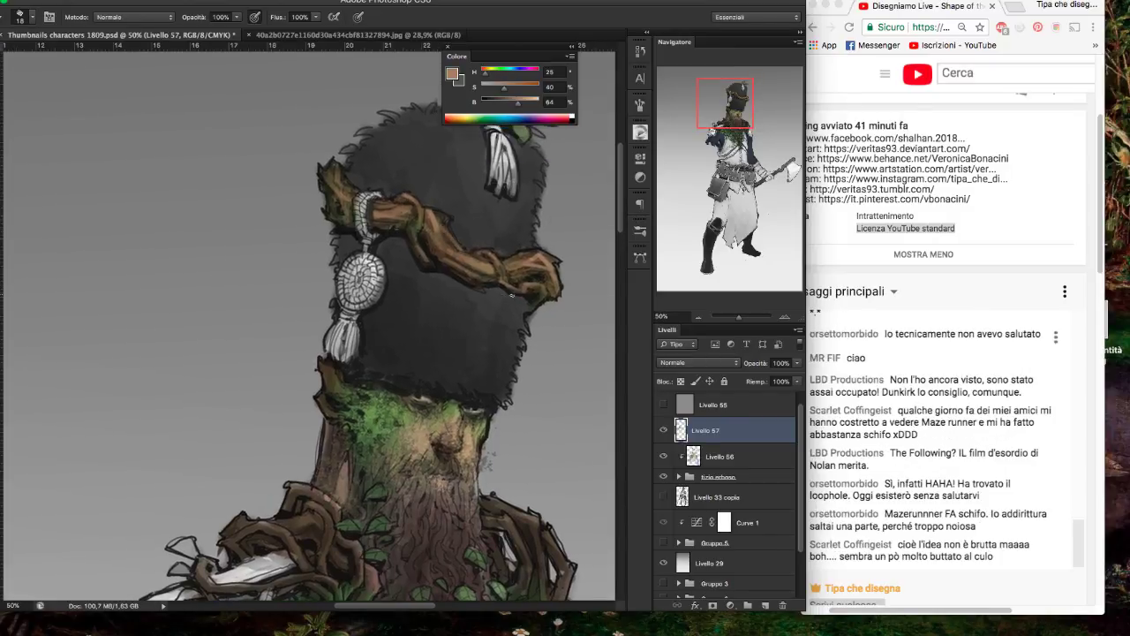
key(ctrl+r)
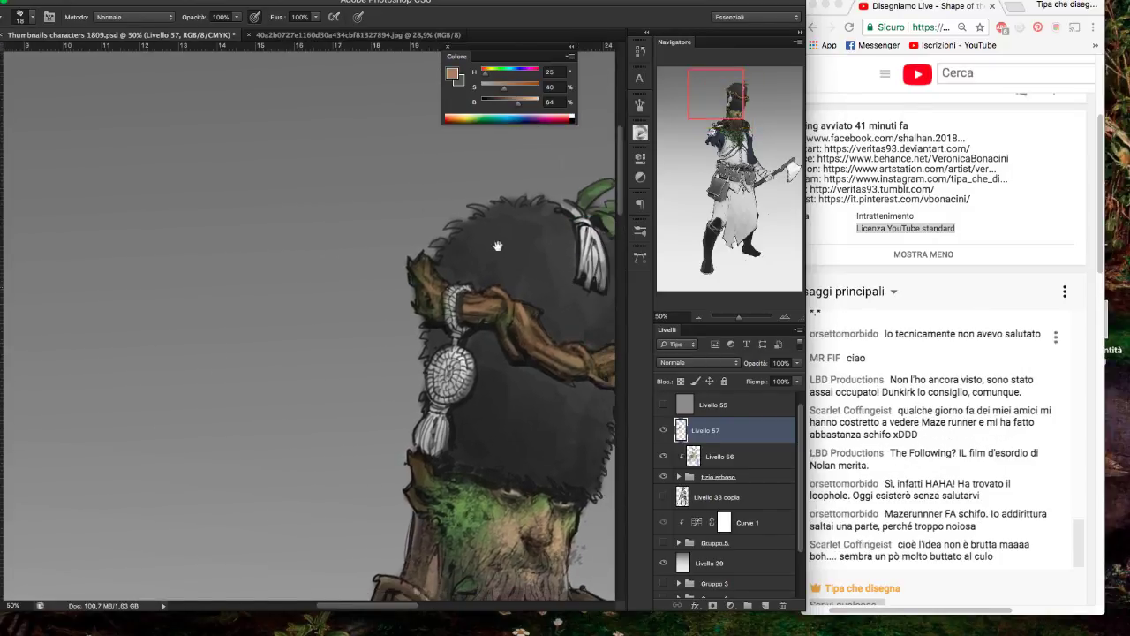
drag(538, 231, 551, 279)
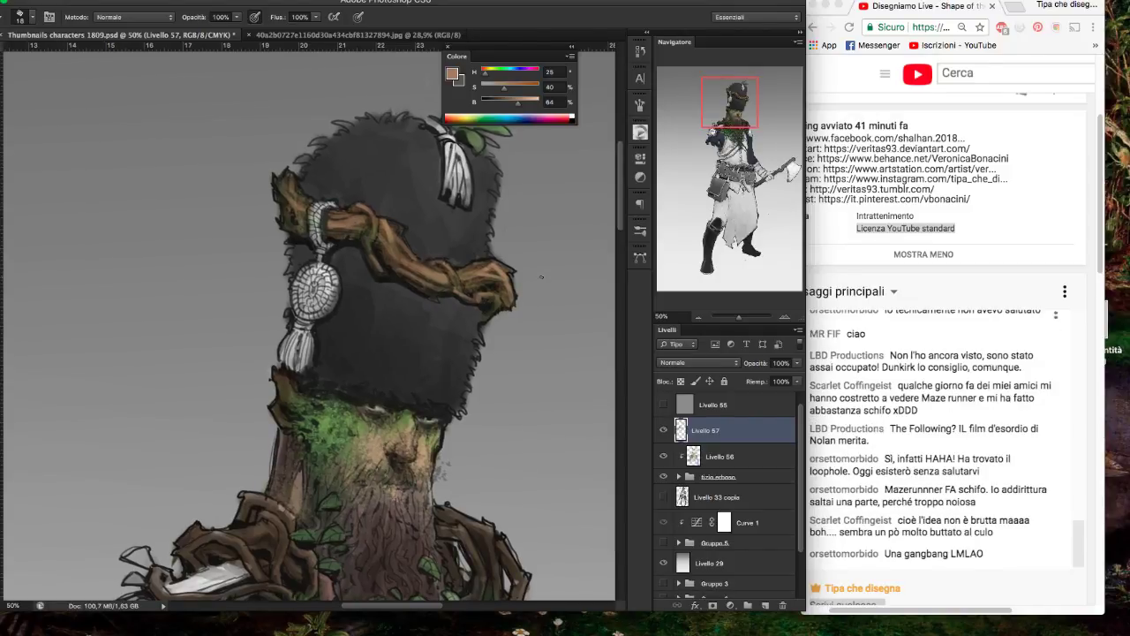
drag(414, 253, 489, 243)
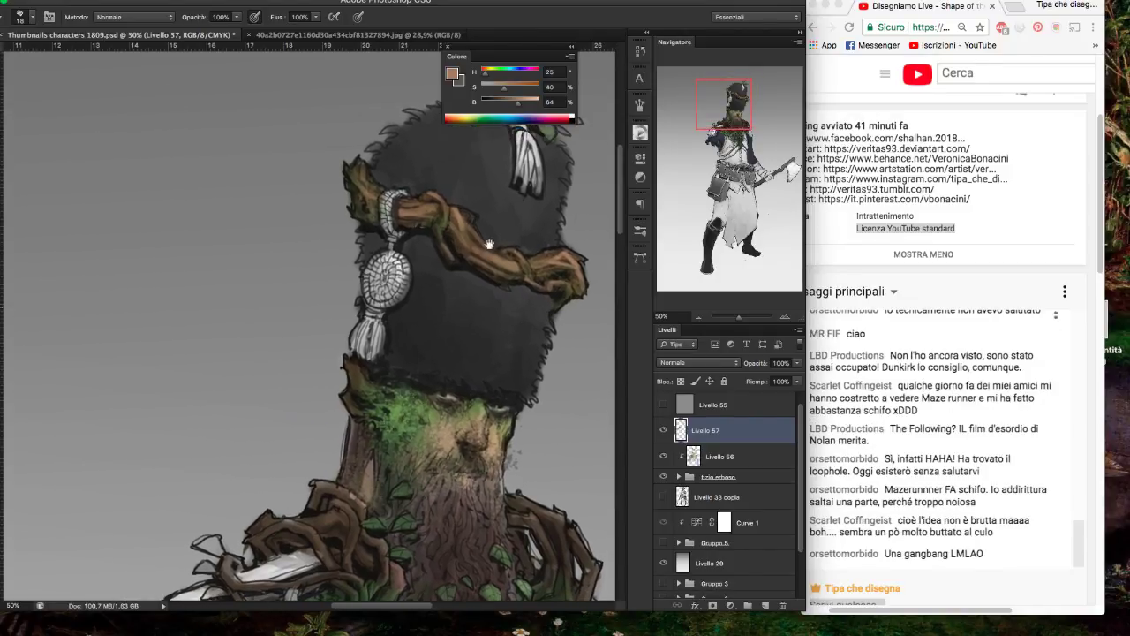
- Desaturate the brown to H25 S26 B64 and look over the face and shoulders
drag(504, 87, 487, 87)
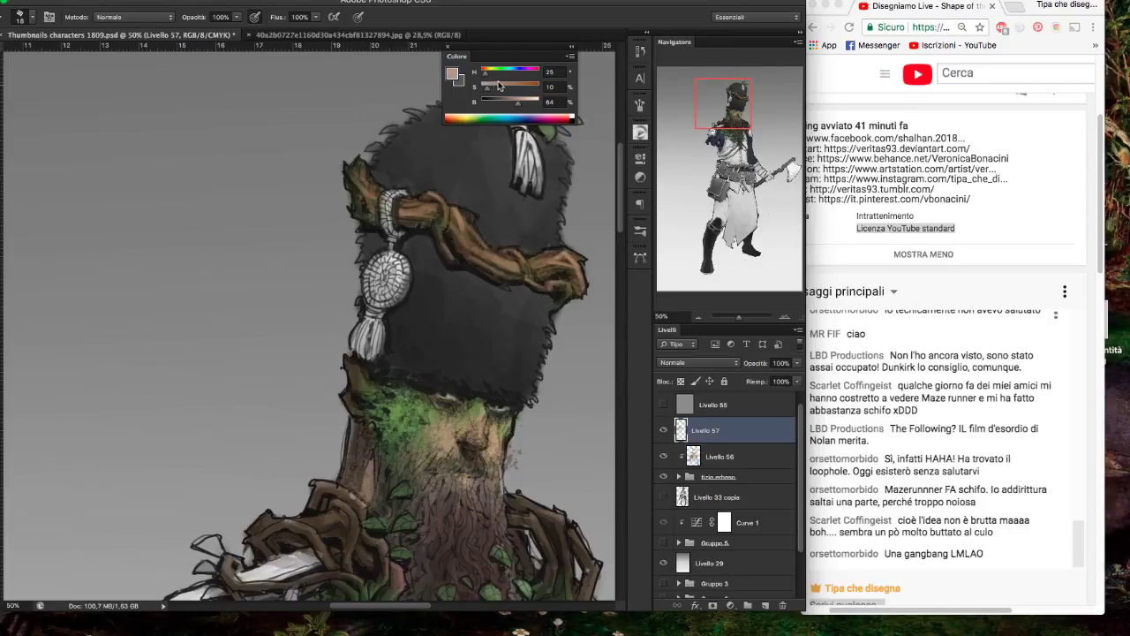
click(497, 87)
mouse_move(522, 219)
mouse_down()
mouse_move(534, 238)
mouse_move(518, 226)
mouse_up()
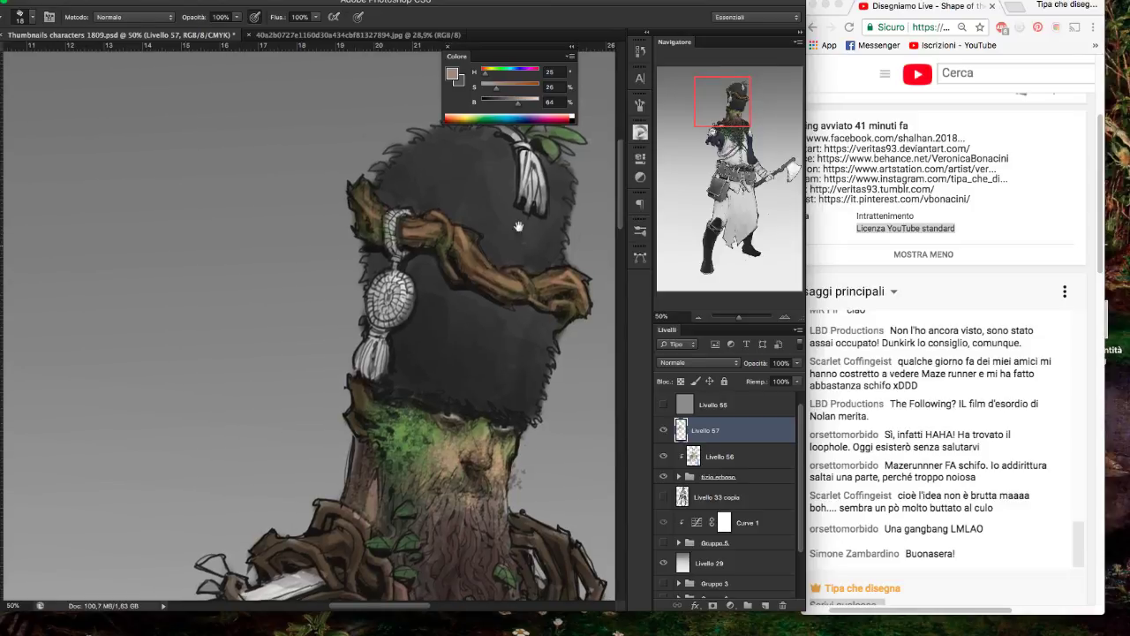
scroll(521, 307, down, 1)
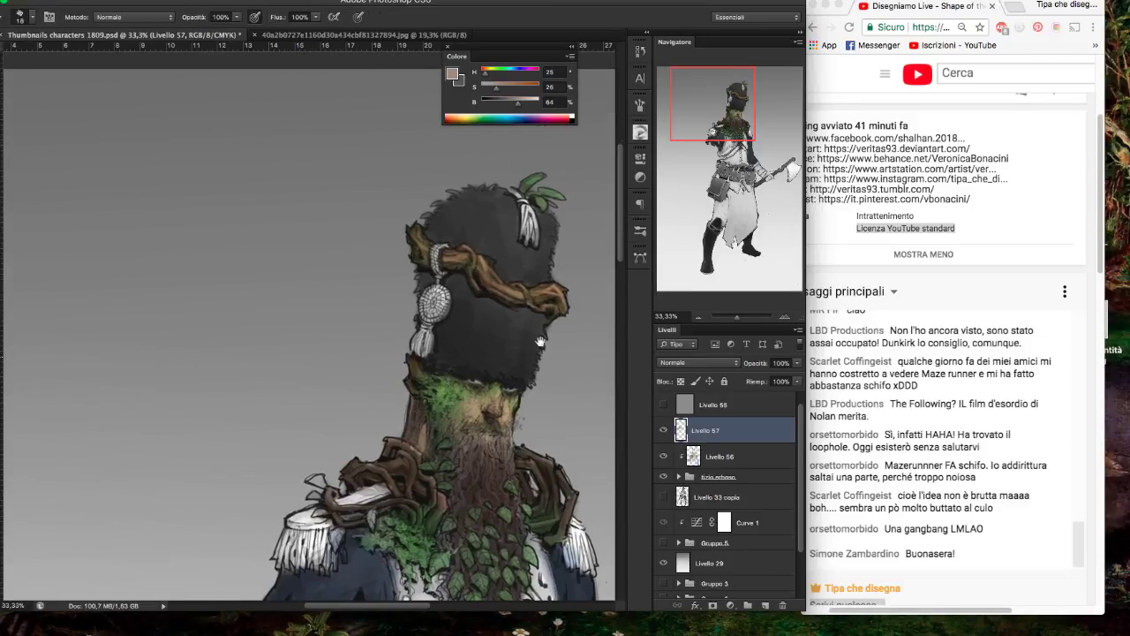
drag(541, 323, 549, 224)
ctrl+click(452, 359)
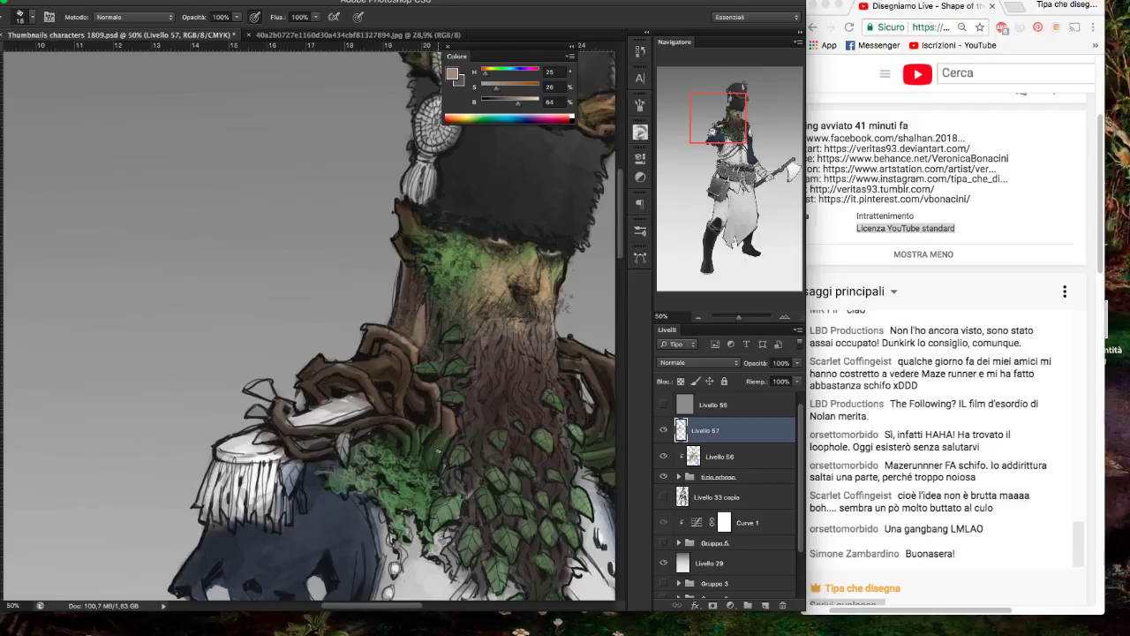
drag(402, 312, 427, 281)
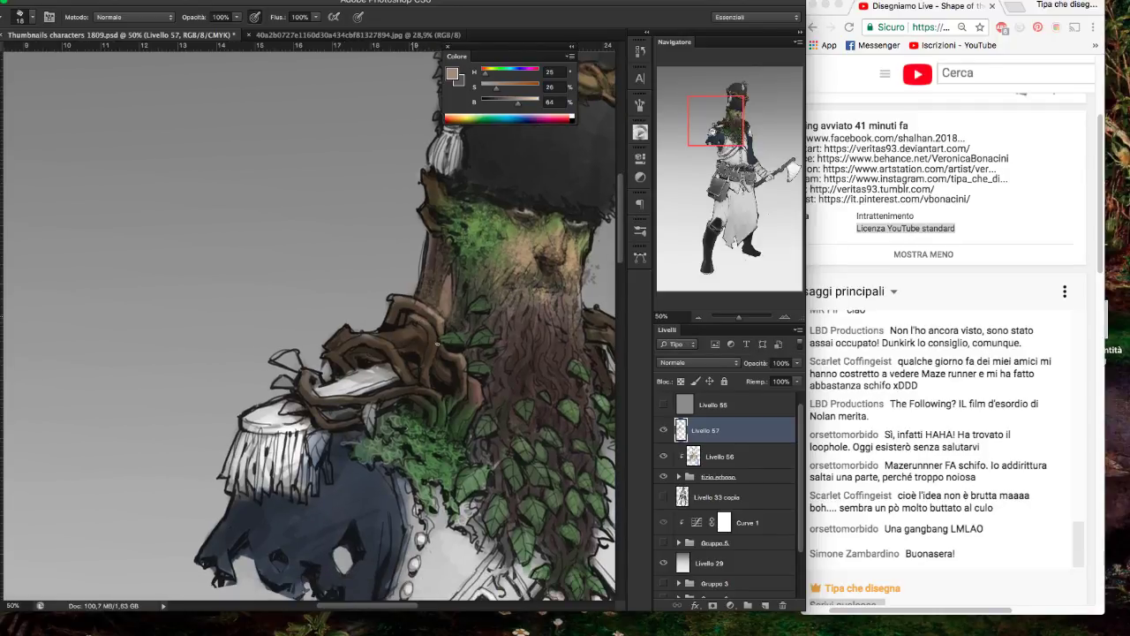
alt+click(522, 319)
alt+click(521, 319)
key(b)
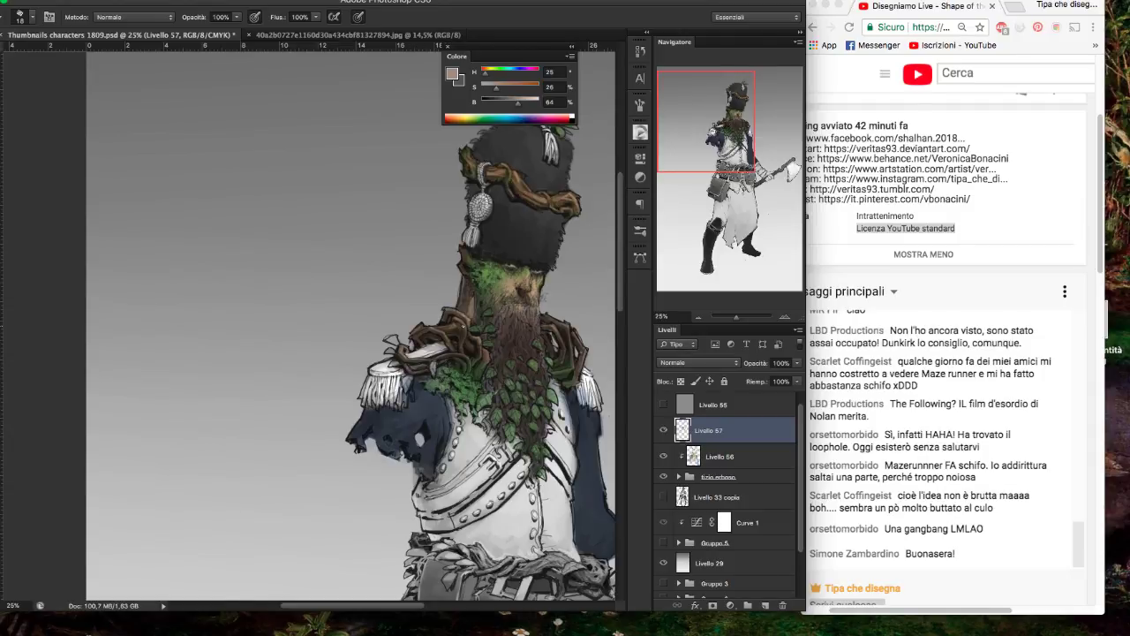
- Sample the leaves' dark green and toggle Livello 57's visibility to compare
alt+click(484, 369)
click(664, 430)
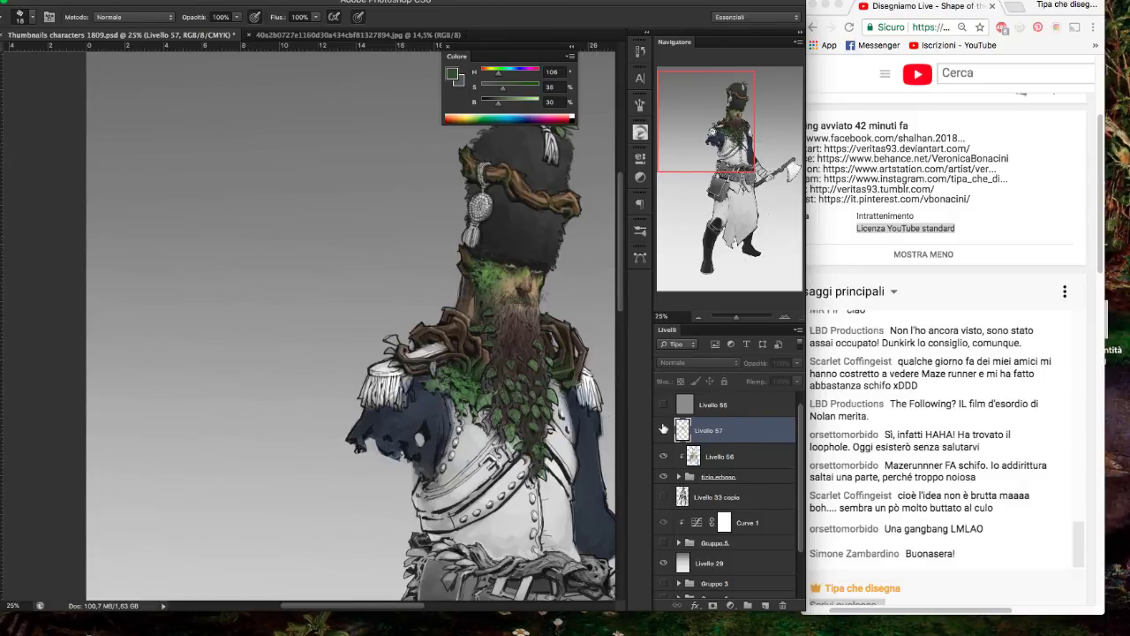
click(664, 430)
- Switch to the eraser at 67 px and bring the YouTube live chat window forward
key(e)
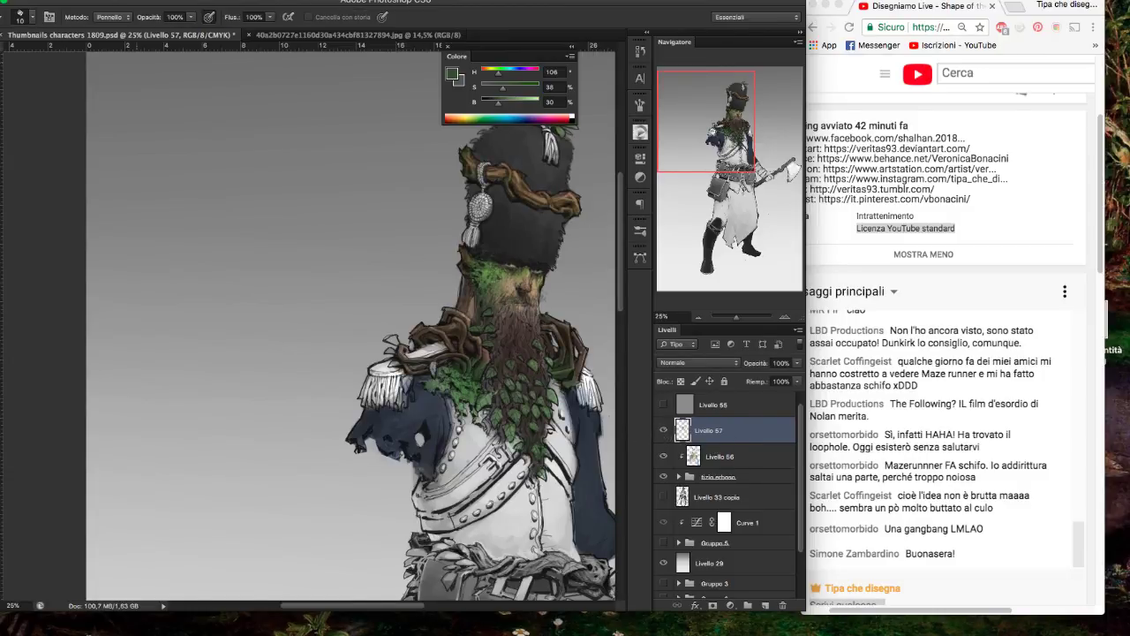
click(33, 17)
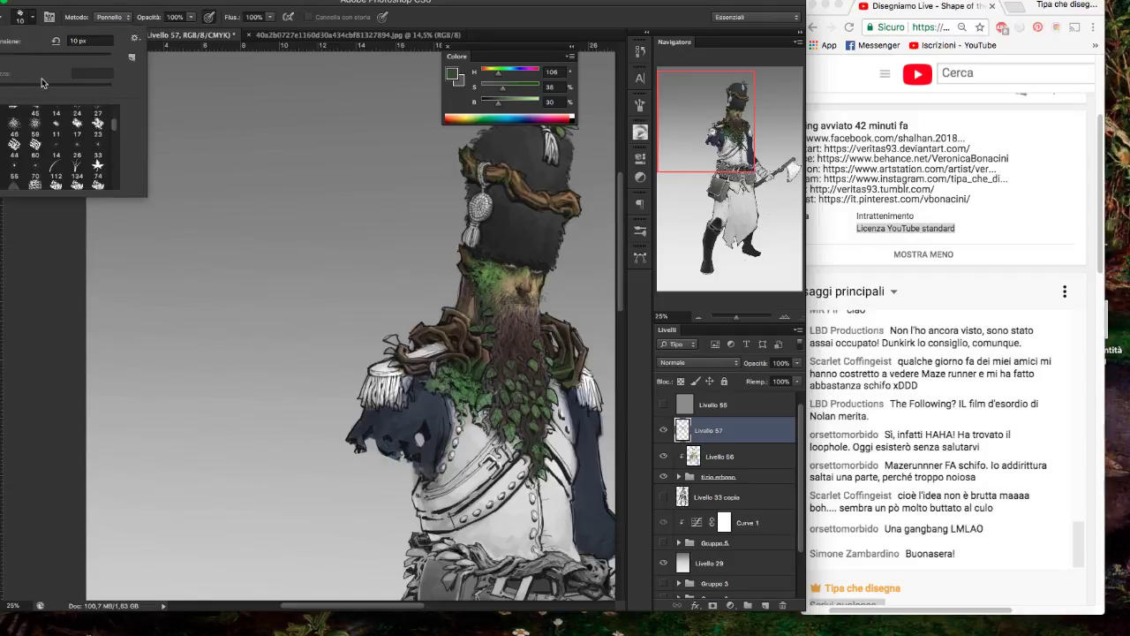
drag(8, 56, 27, 57)
click(67, 251)
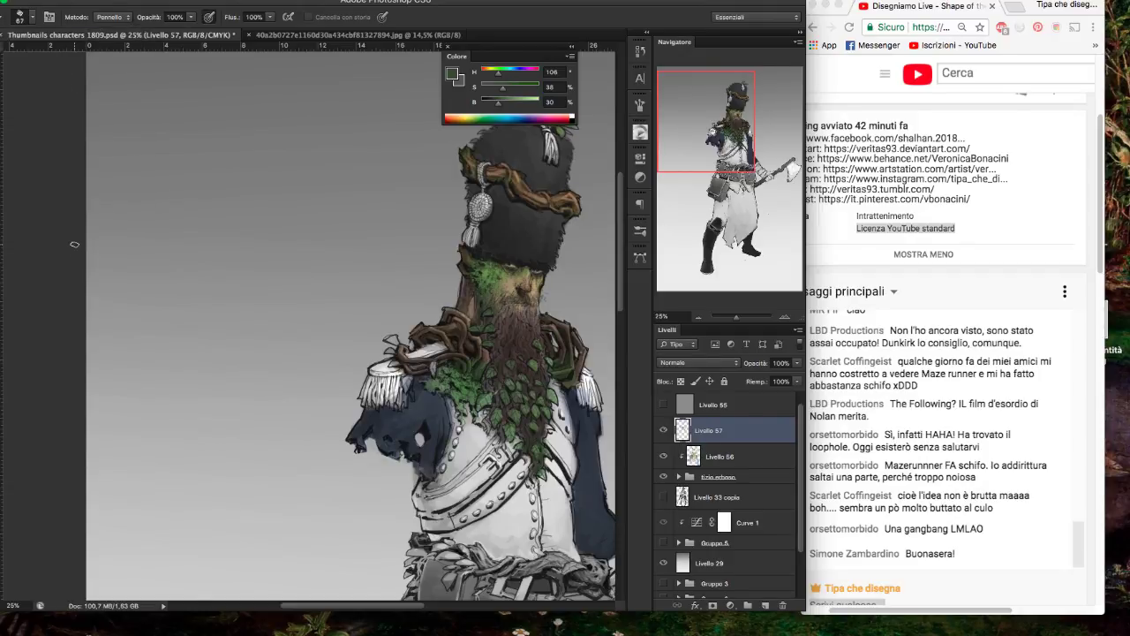
click(918, 610)
- Scroll the YouTube live chat page sideways to read it, then return to Photoshop
click(918, 611)
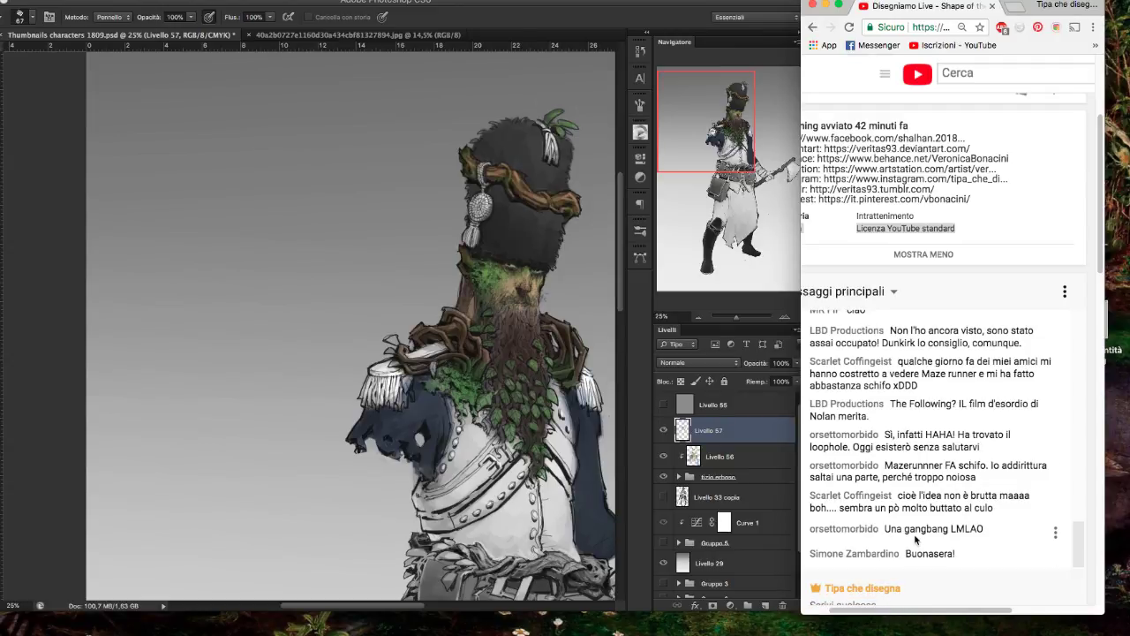
scroll(911, 601, right, 1)
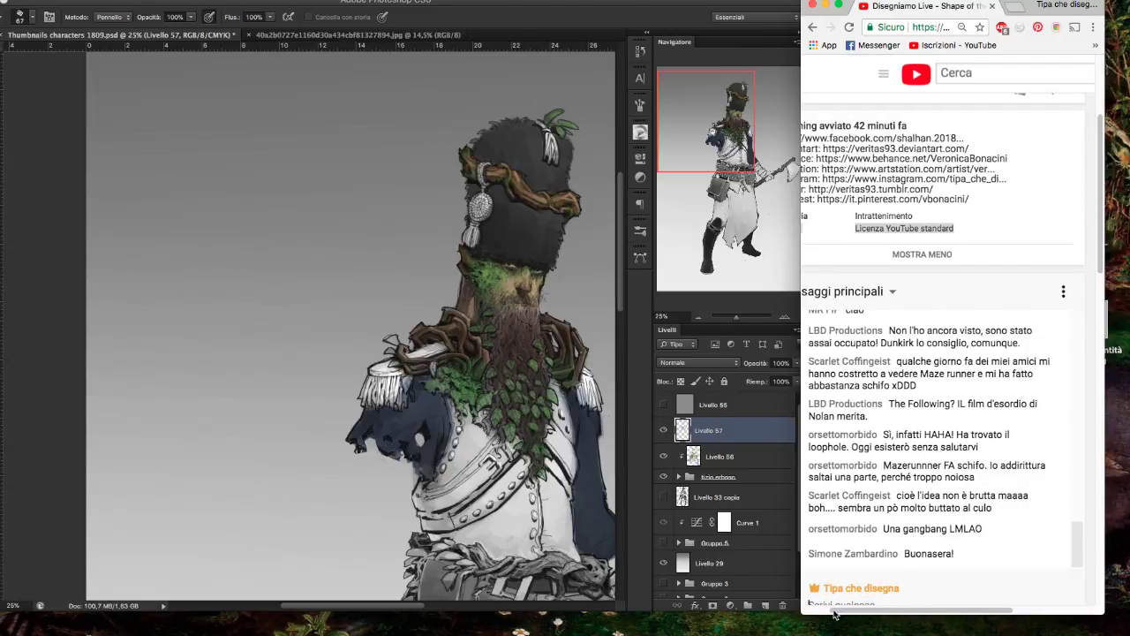
scroll(903, 421, left, 5)
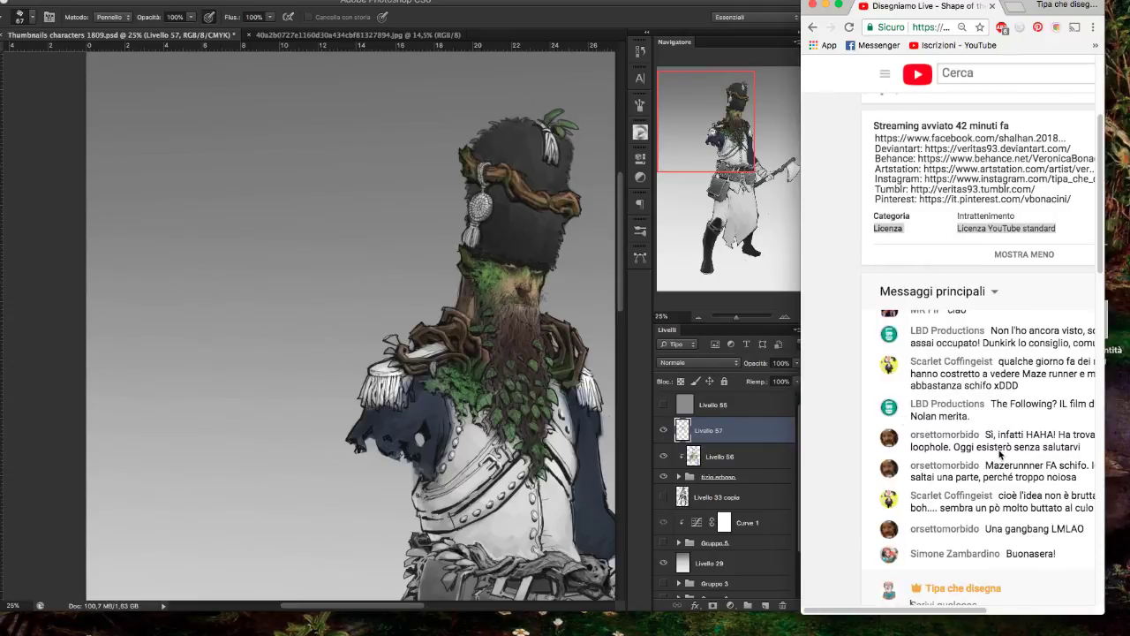
scroll(1001, 454, right, 2)
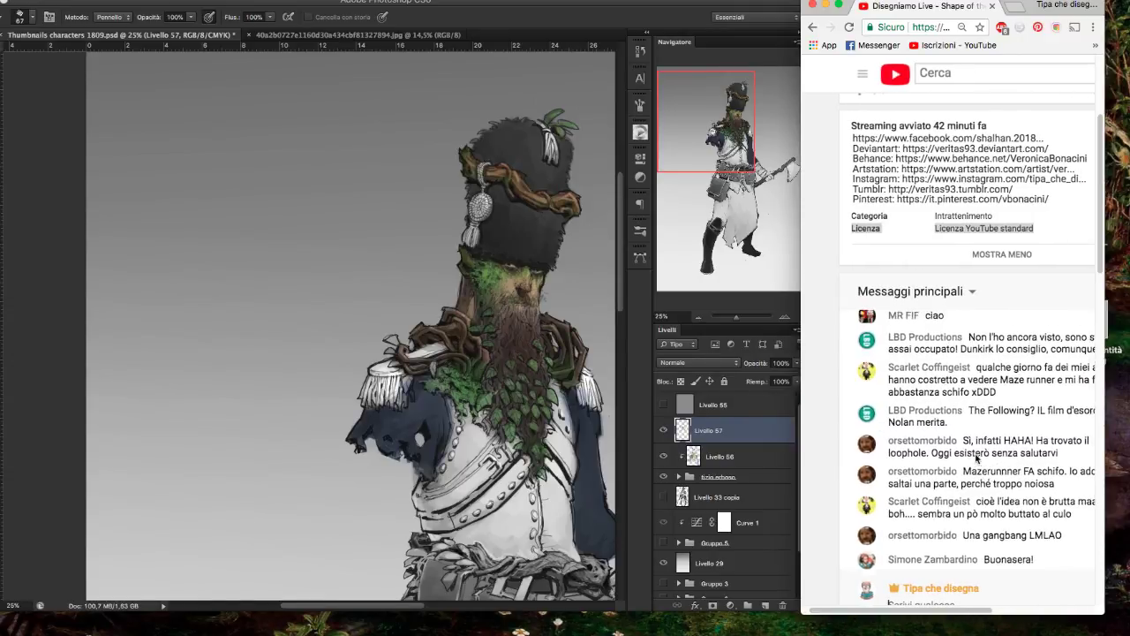
scroll(976, 455, right, 2)
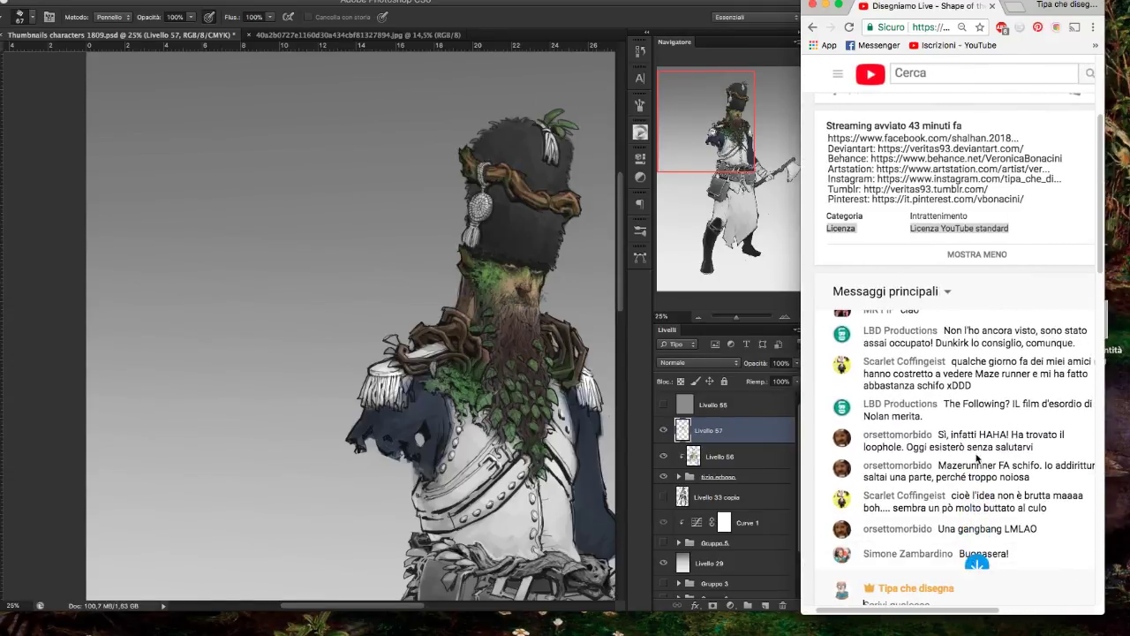
click(450, 225)
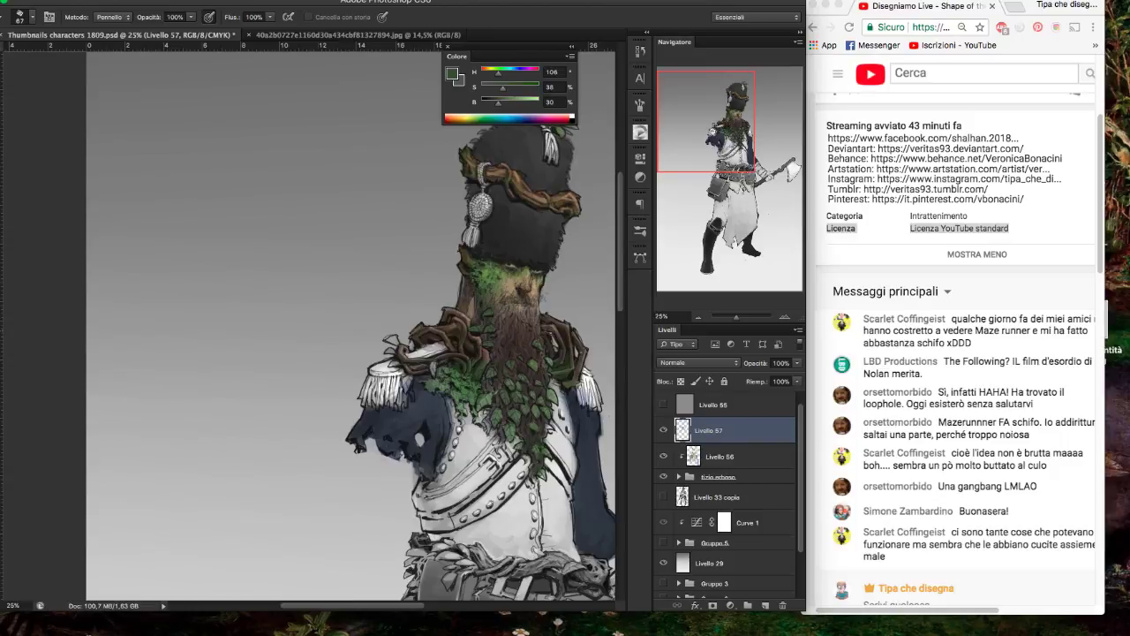
- Pan the painting and sample the leaves' dark green for the brush
drag(544, 332, 540, 321)
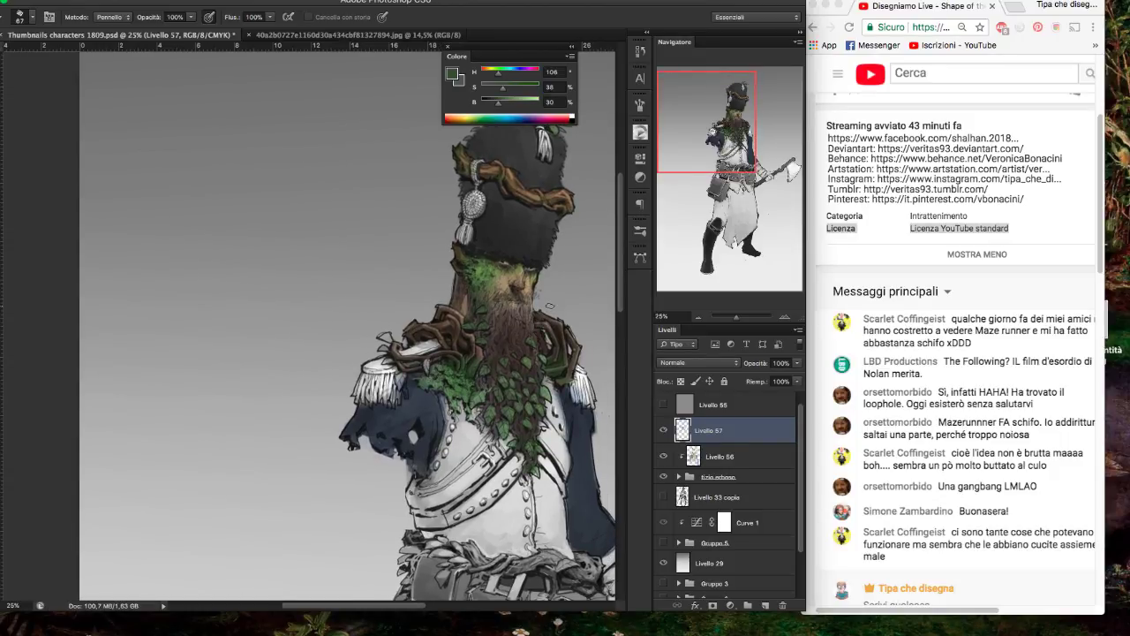
drag(540, 279, 536, 275)
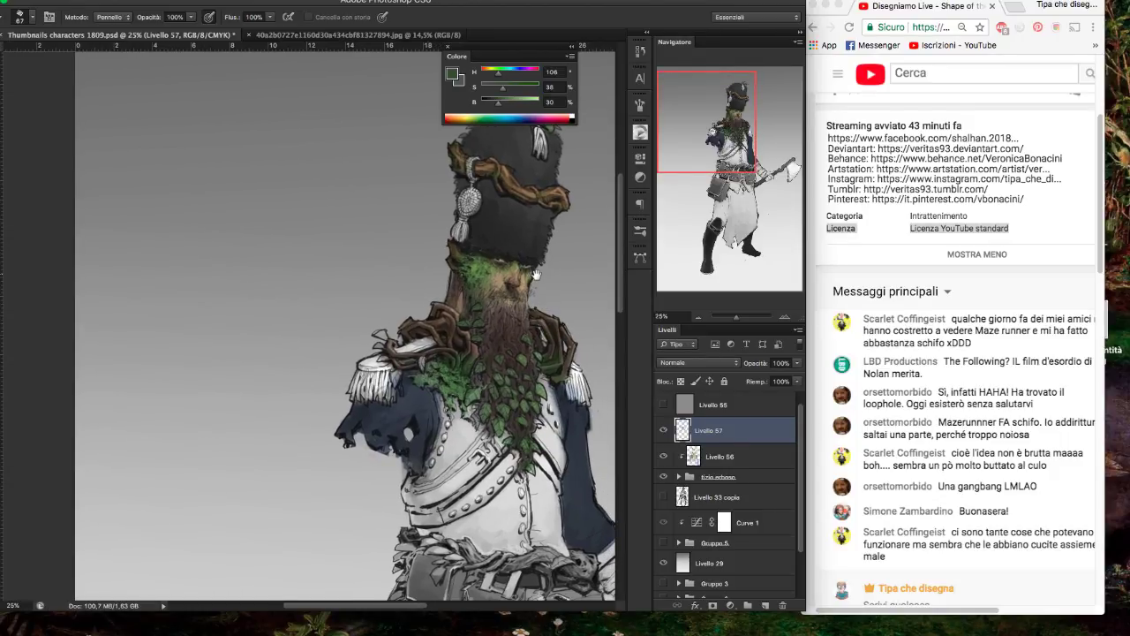
drag(559, 239, 542, 238)
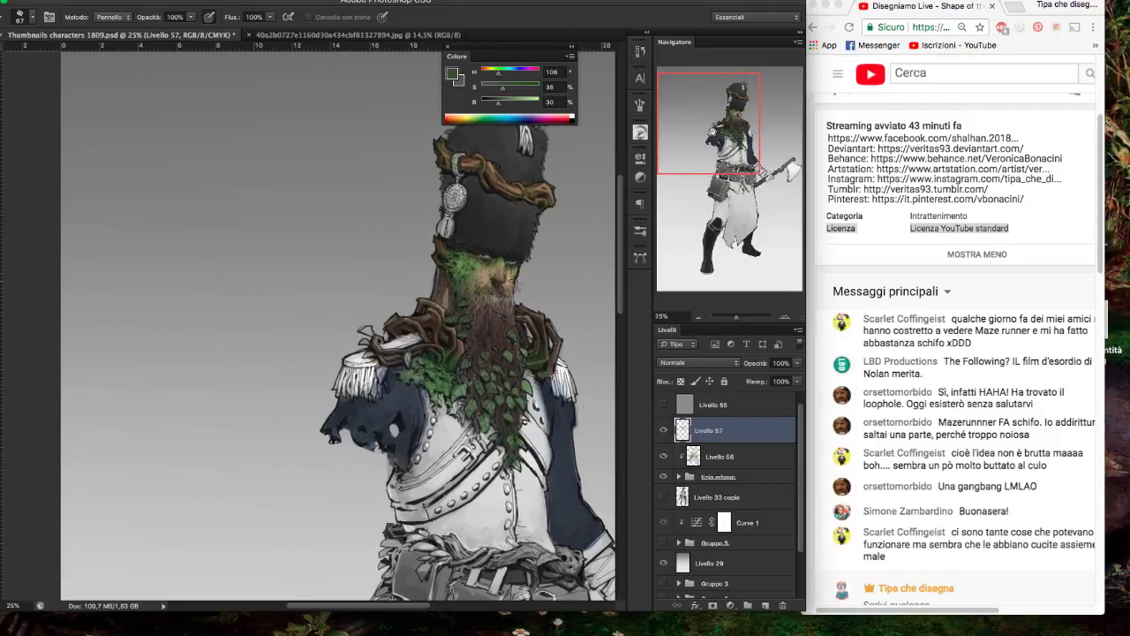
key(alt)
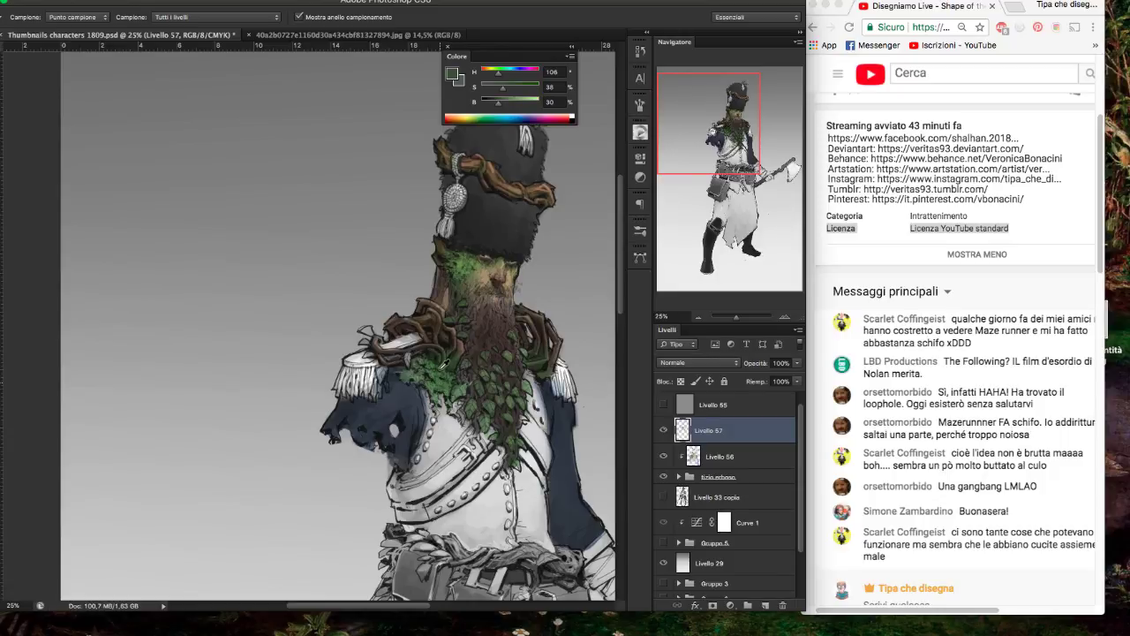
click(441, 377)
key(b)
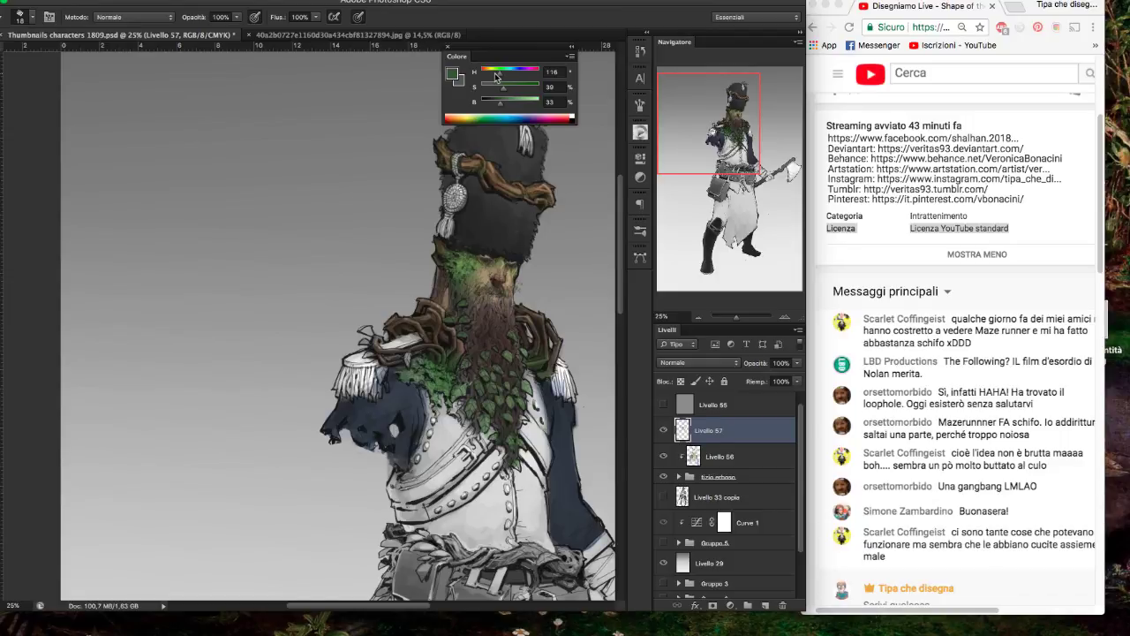
- On Livello 56, tune the green to a light sage H110 S34 B64
mouse_move(497, 76)
mouse_down()
mouse_move(485, 76)
mouse_move(510, 102)
mouse_move(514, 92)
mouse_up()
click(738, 457)
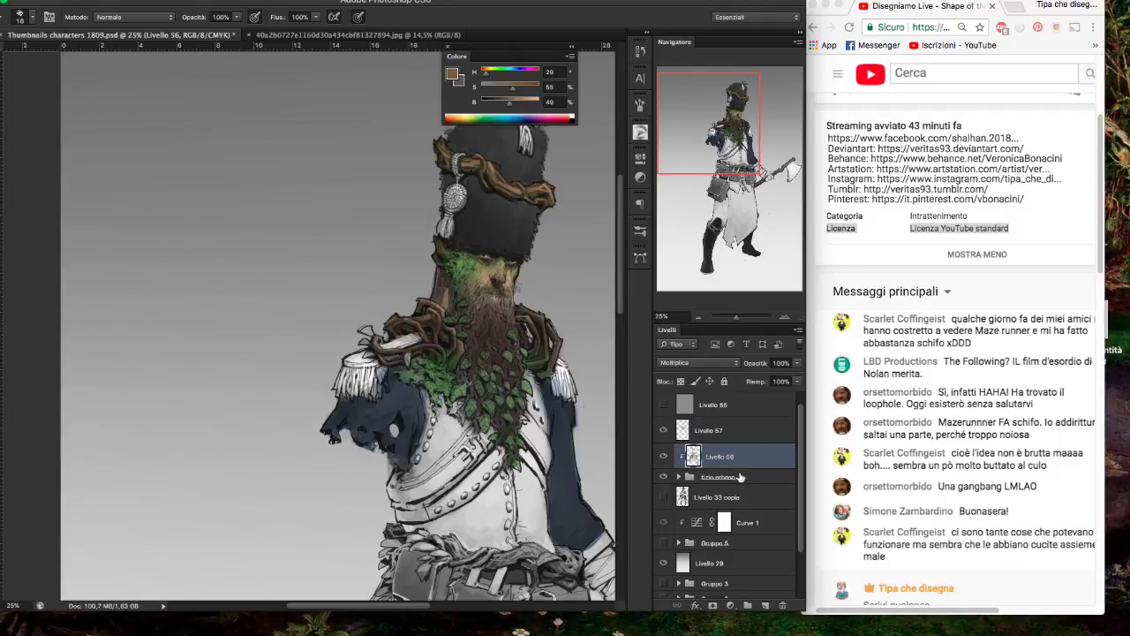
drag(496, 78, 500, 77)
drag(510, 103, 499, 91)
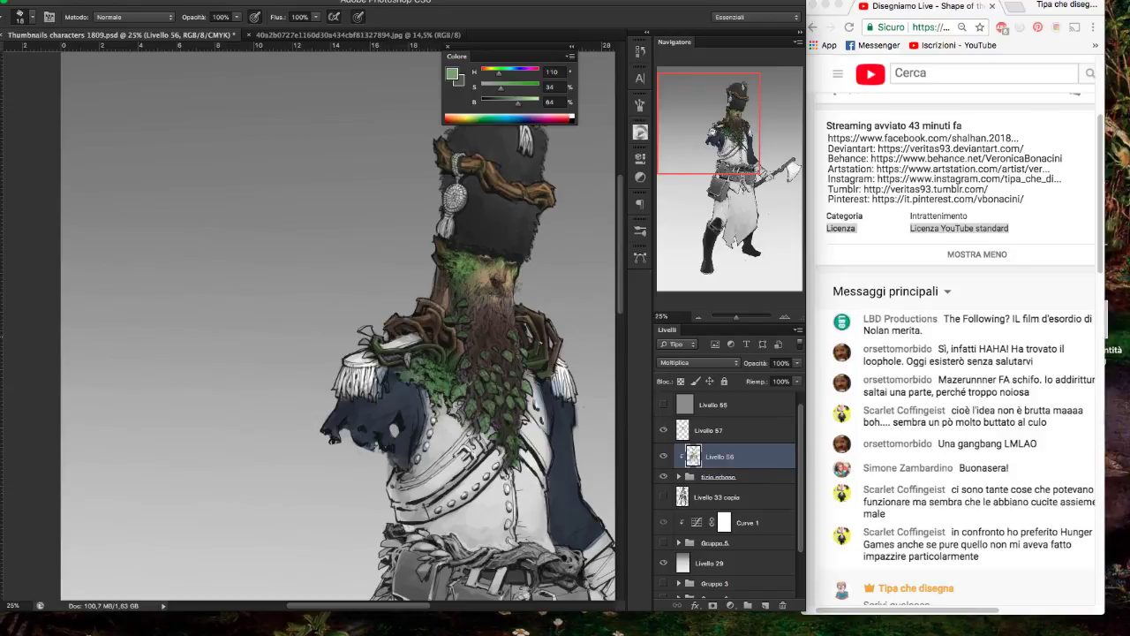
scroll(549, 319, left, 1)
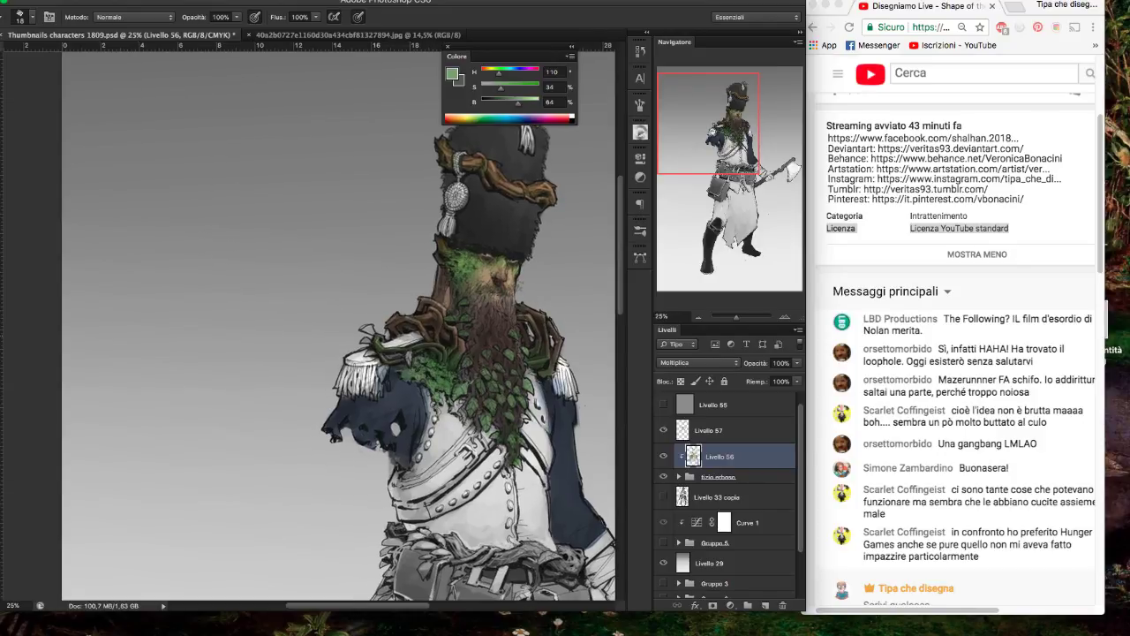
scroll(552, 334, left, 1)
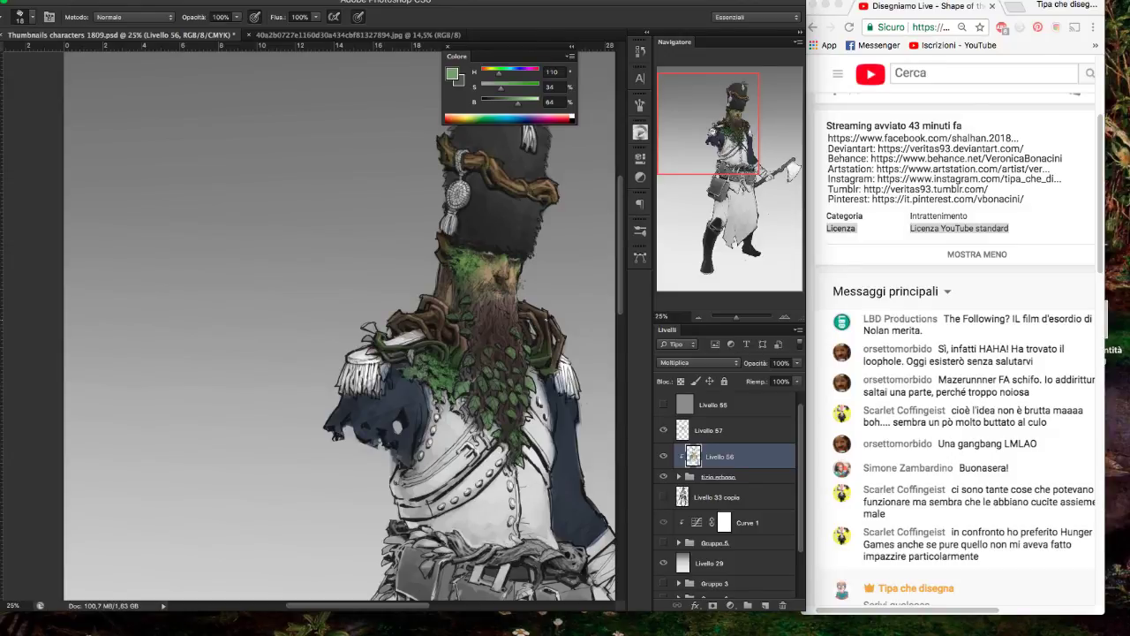
- On Livello 57, sample foliage greens down to a darker olive (H103 S35 B44) for the leaves
click(706, 432)
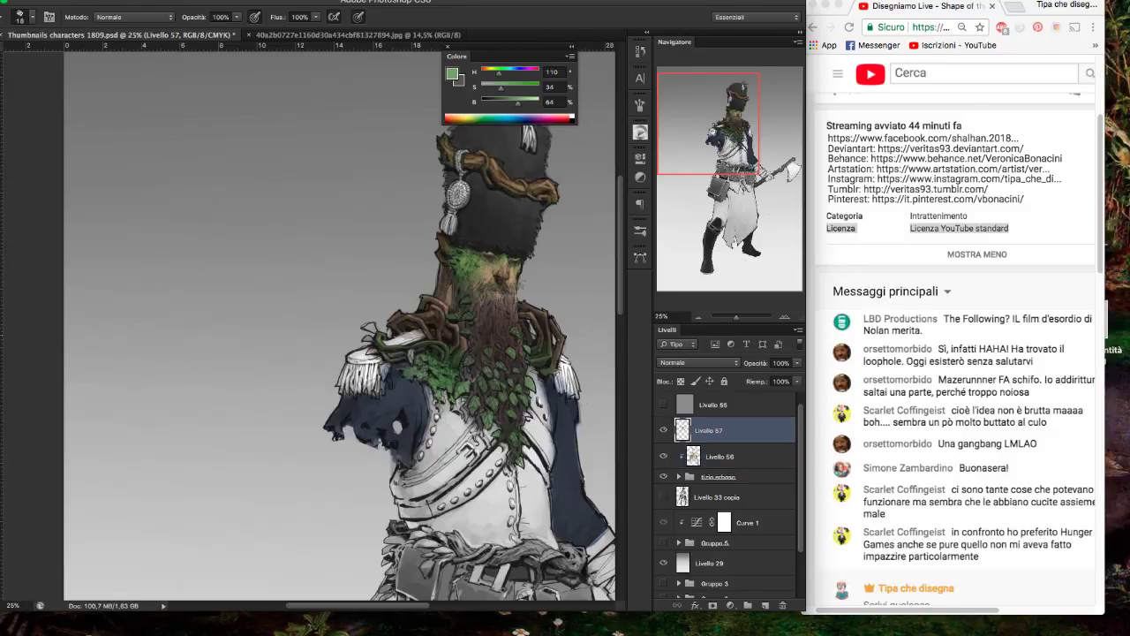
alt+click(448, 354)
mouse_move(510, 106)
mouse_down()
mouse_move(520, 107)
mouse_move(496, 89)
mouse_move(528, 107)
mouse_up()
alt+click(380, 339)
drag(380, 339, 385, 335)
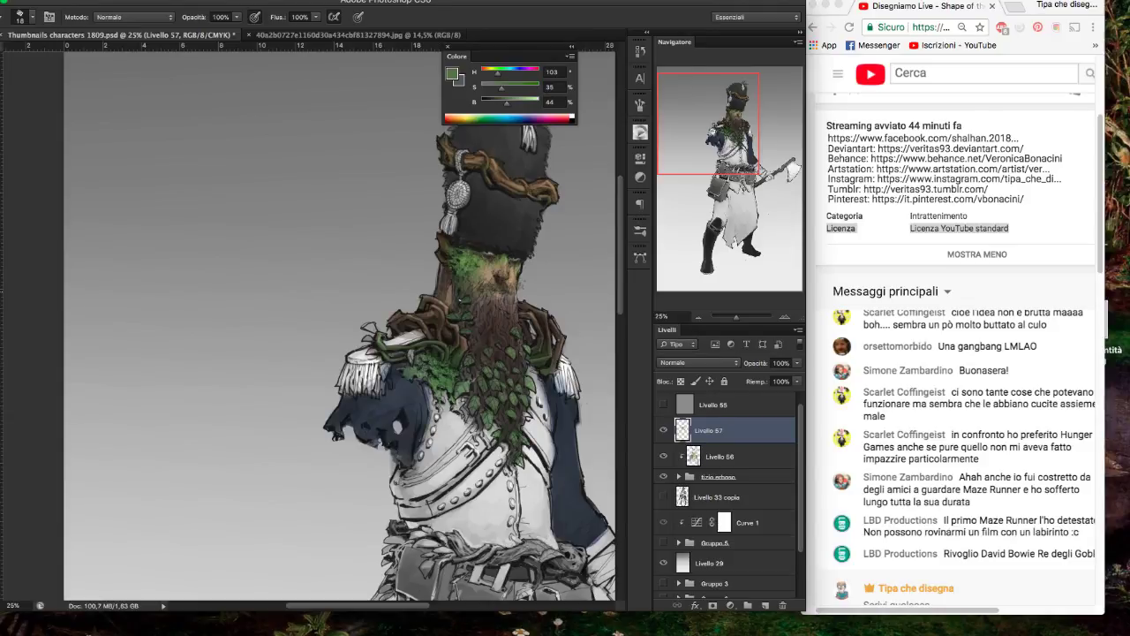
scroll(335, 318, right, 2)
scroll(335, 318, down, 1)
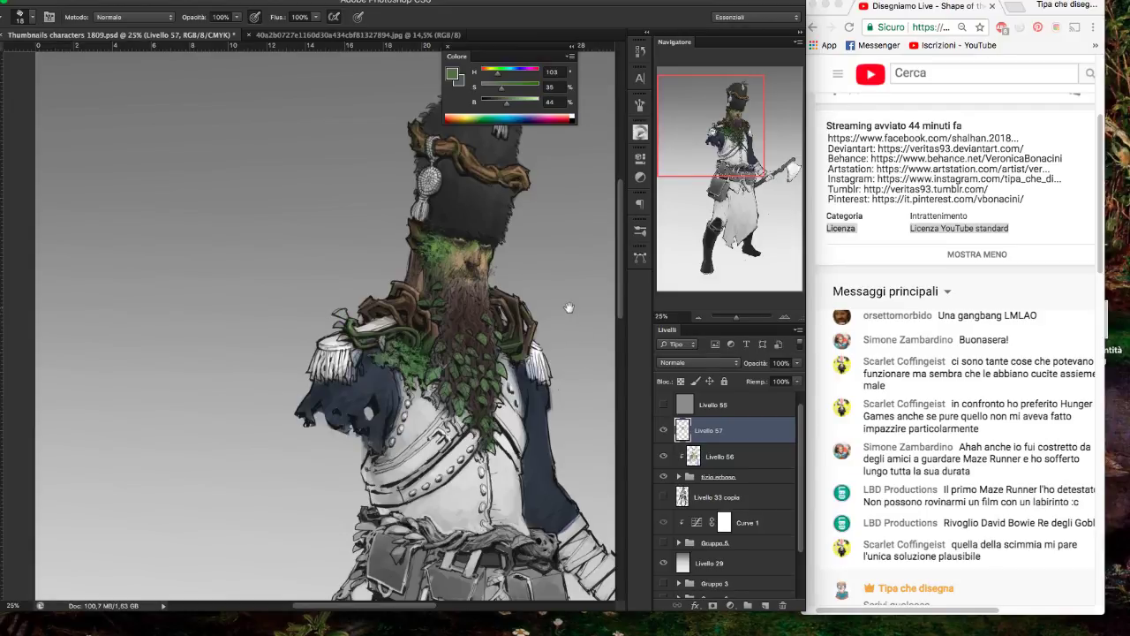
- Sample browns from the neck and hat, brightening the tan for the hat branch
drag(569, 309, 573, 306)
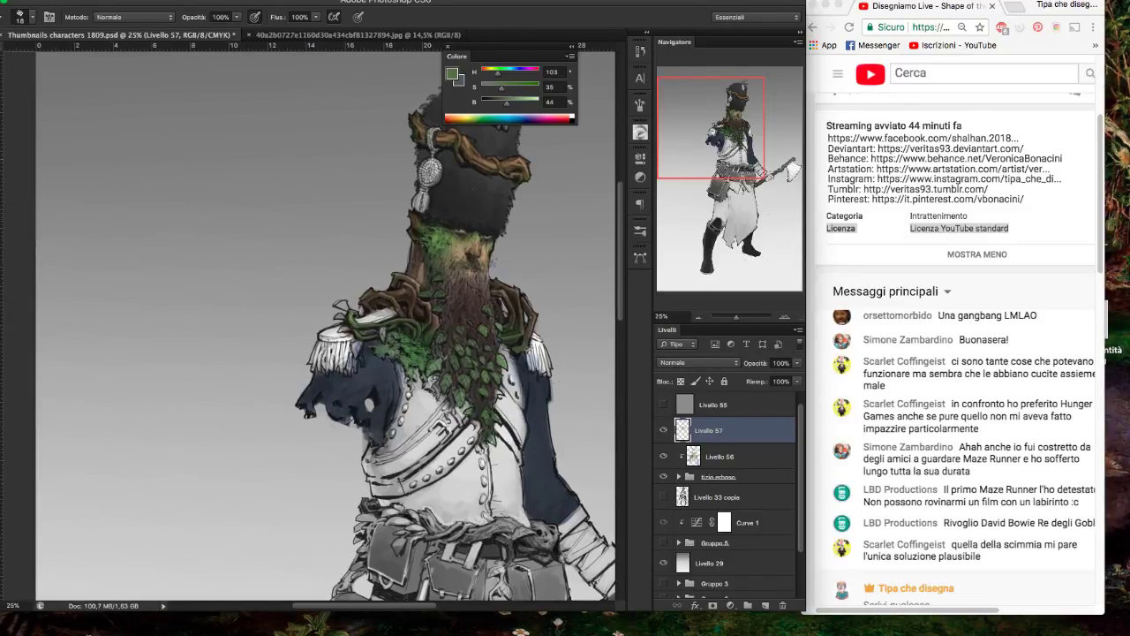
alt+click(420, 283)
alt+click(495, 166)
drag(504, 87, 523, 103)
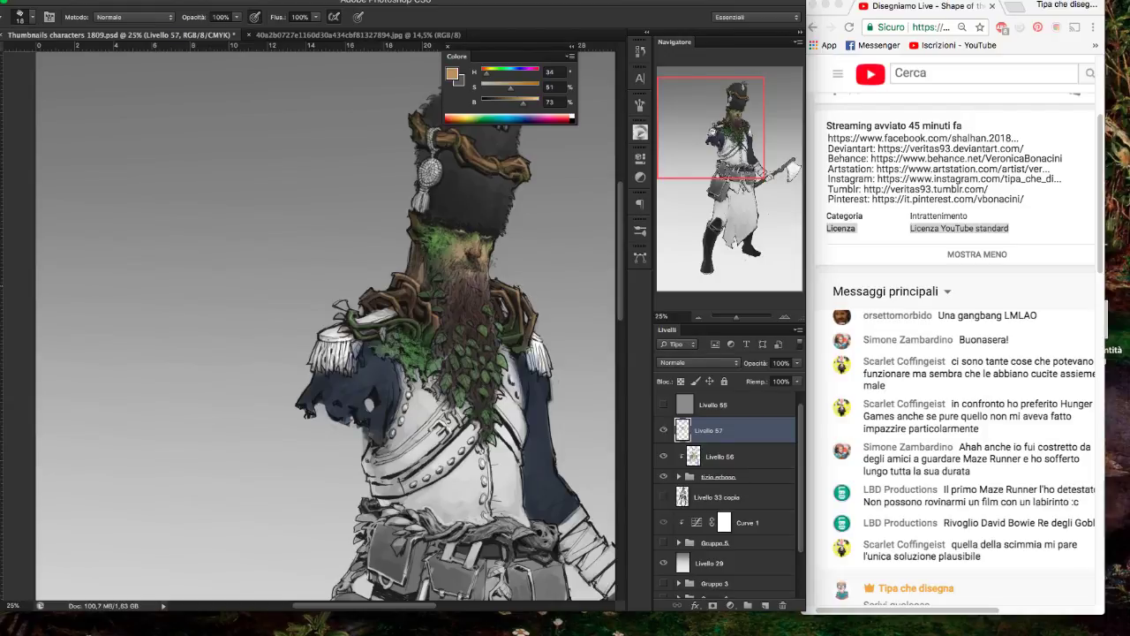
- Sample near-black and mid-brown (H19 S31 B46) from the beard, then close the Color panel
alt+click(405, 303)
alt+click(420, 277)
key(F6)
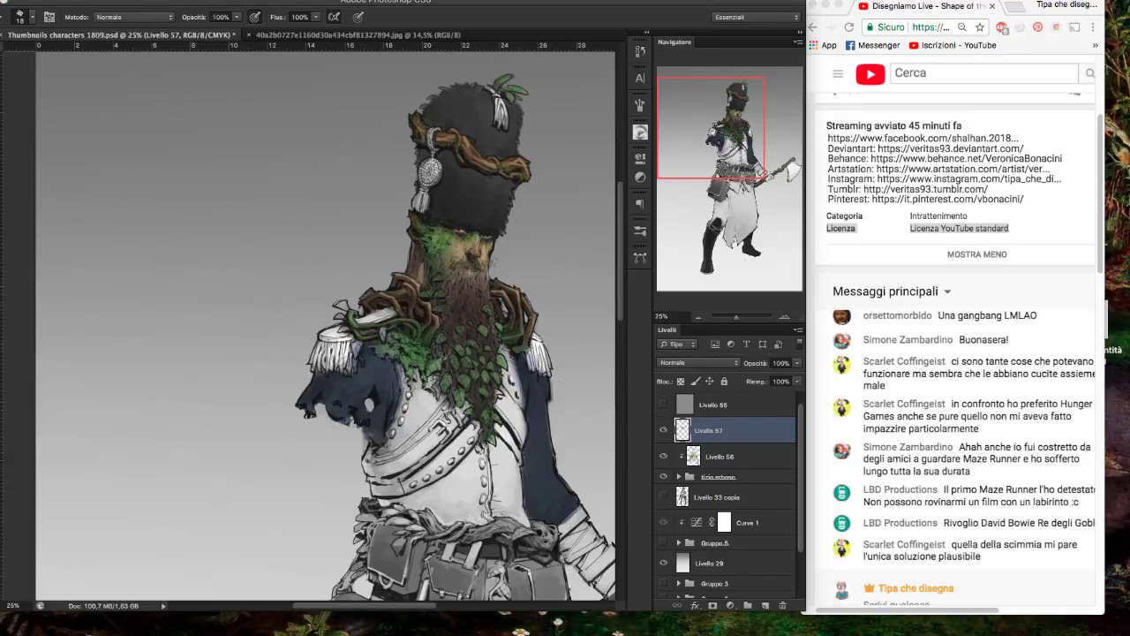
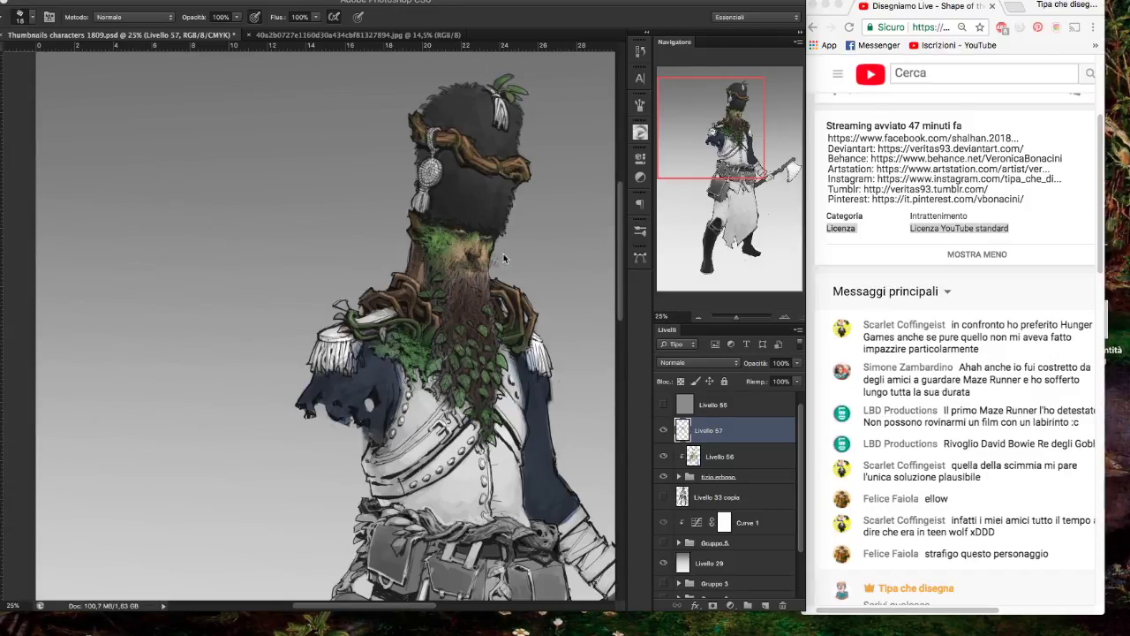
- Show the Color panel, rotate the view so the soldier stands upright, and sample the beard's dark green
key(F6)
drag(507, 137, 494, 183)
alt+click(457, 184)
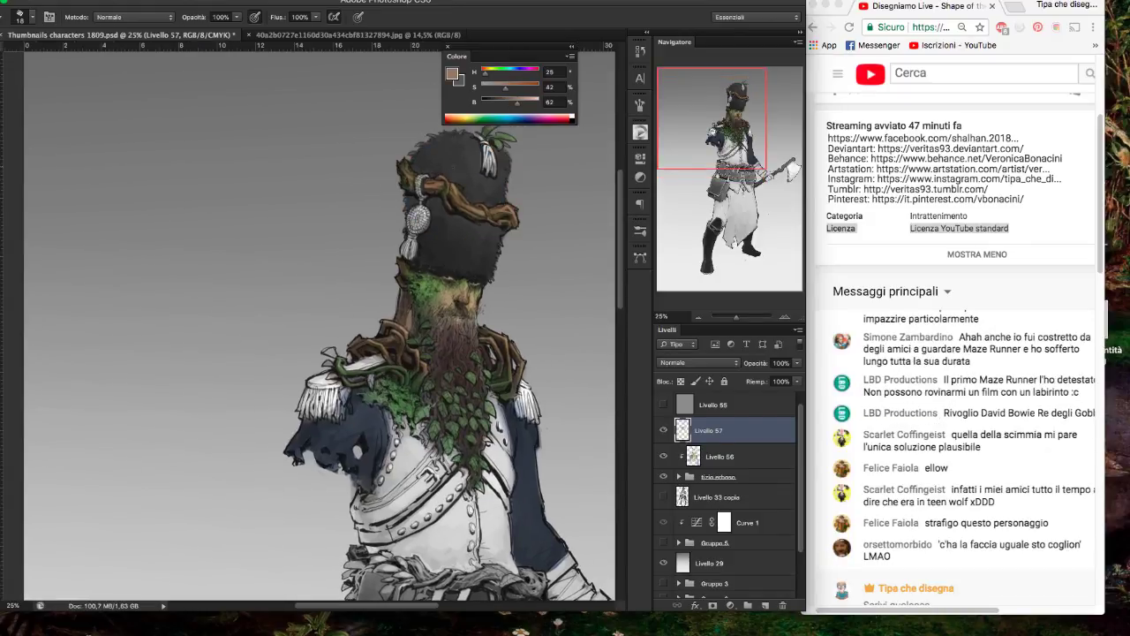
drag(520, 288, 520, 276)
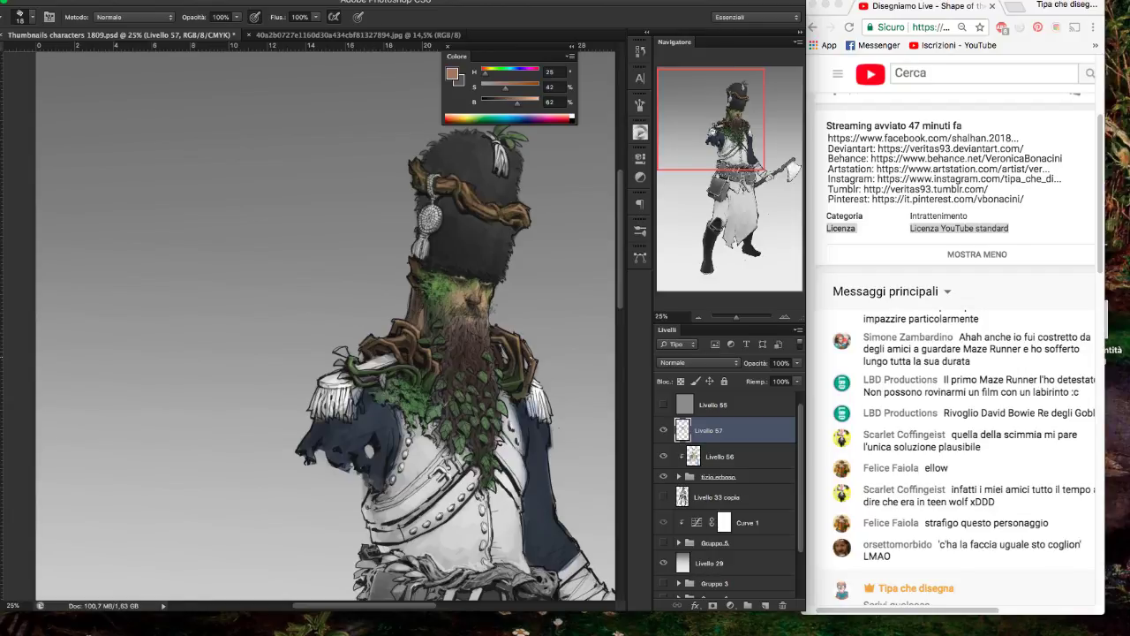
alt+click(411, 368)
- Lighten the green painting colour to brightness 70 and saturation 41
click(33, 17)
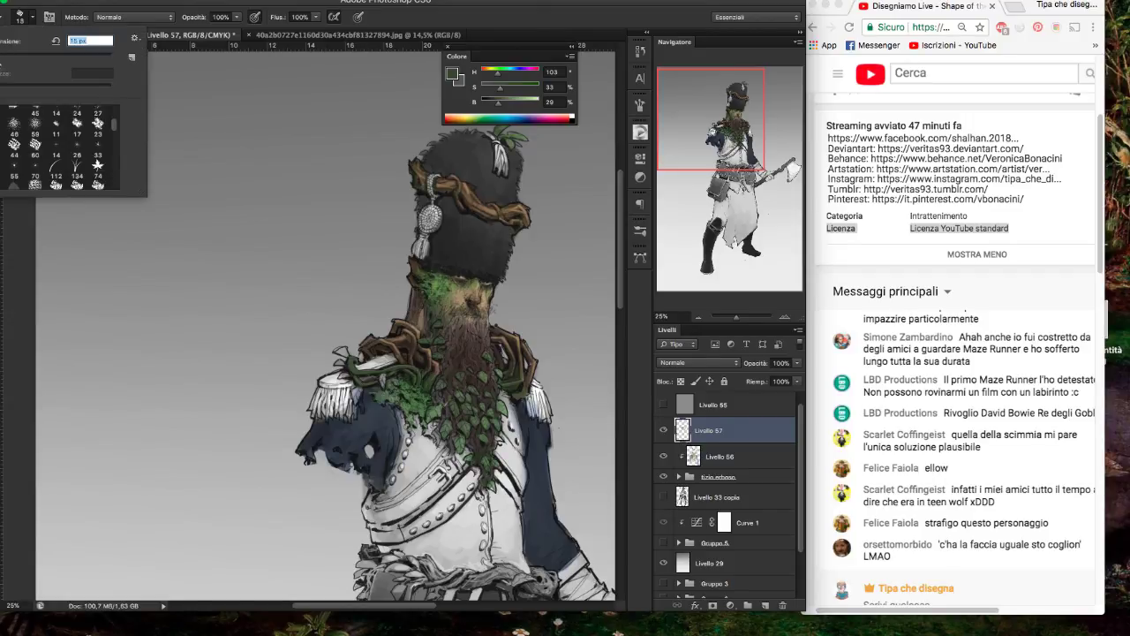
click(521, 103)
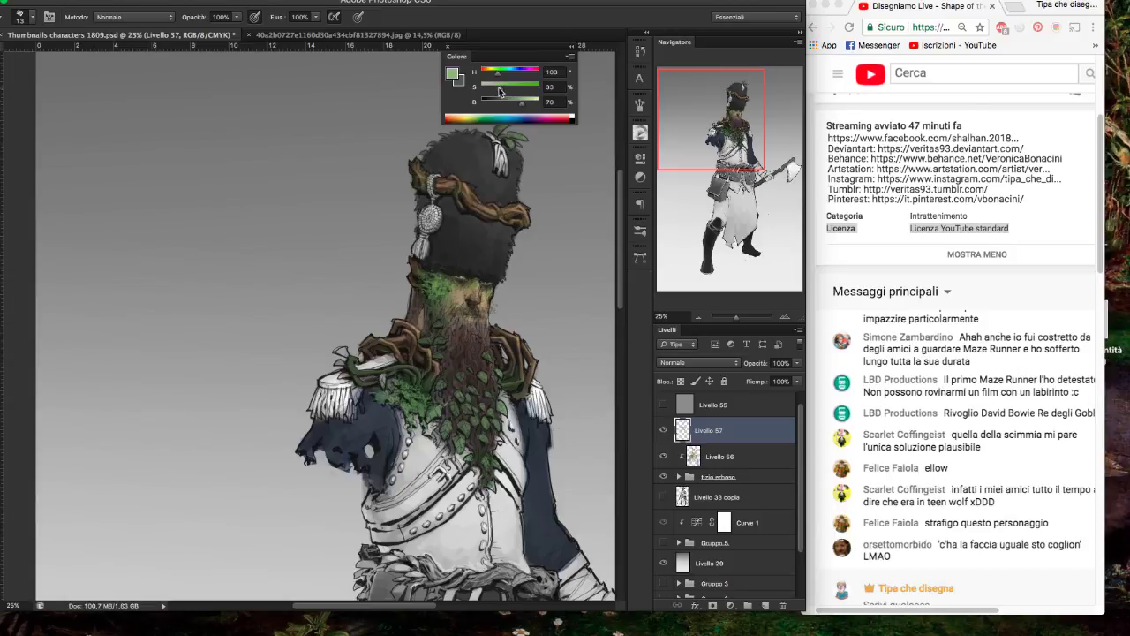
click(504, 87)
click(504, 86)
- Paint lighter green leaves on the beard's left side near the shoulder
drag(356, 371, 427, 374)
key(F6)
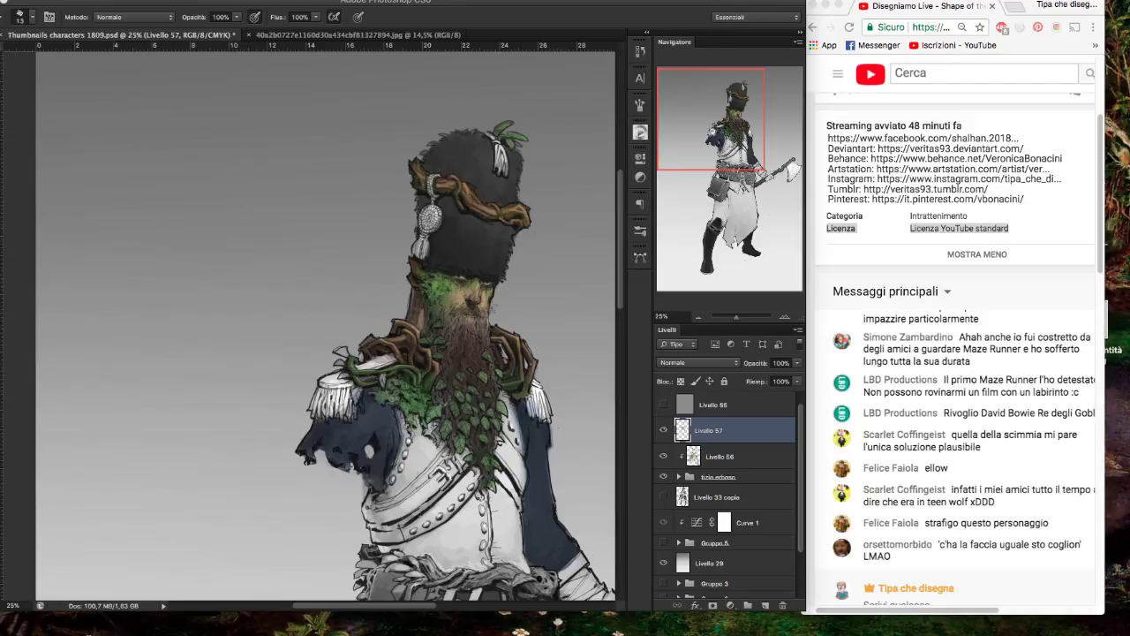
key(F6)
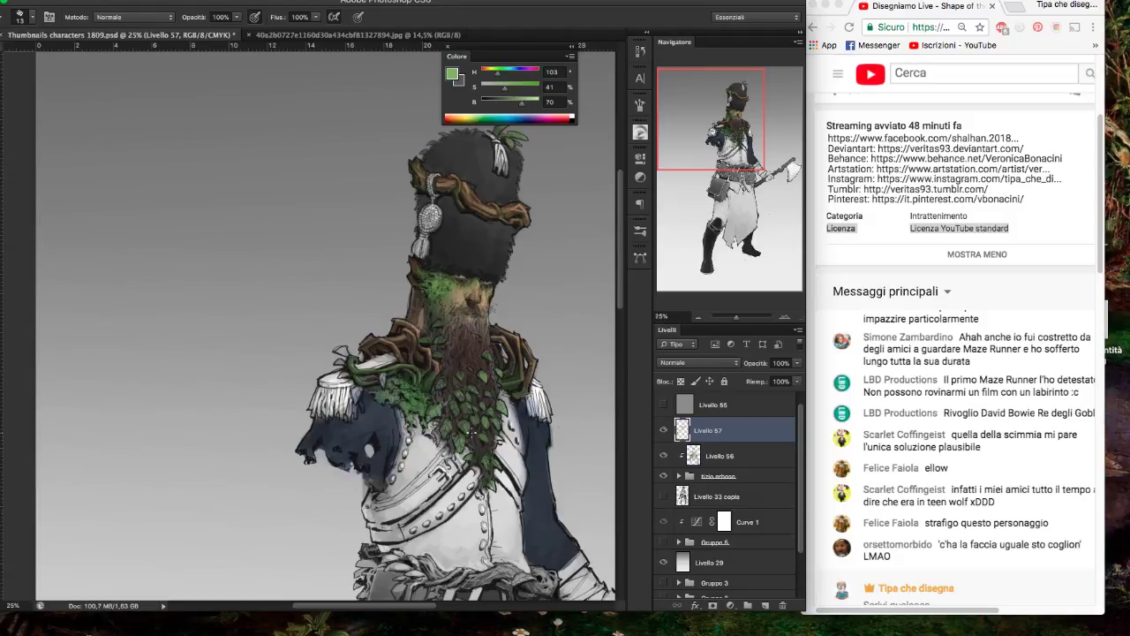
scroll(504, 303, up, 2)
- Sample a warm ochre from the figure (H 34, S 52, B 72)
scroll(525, 332, down, 2)
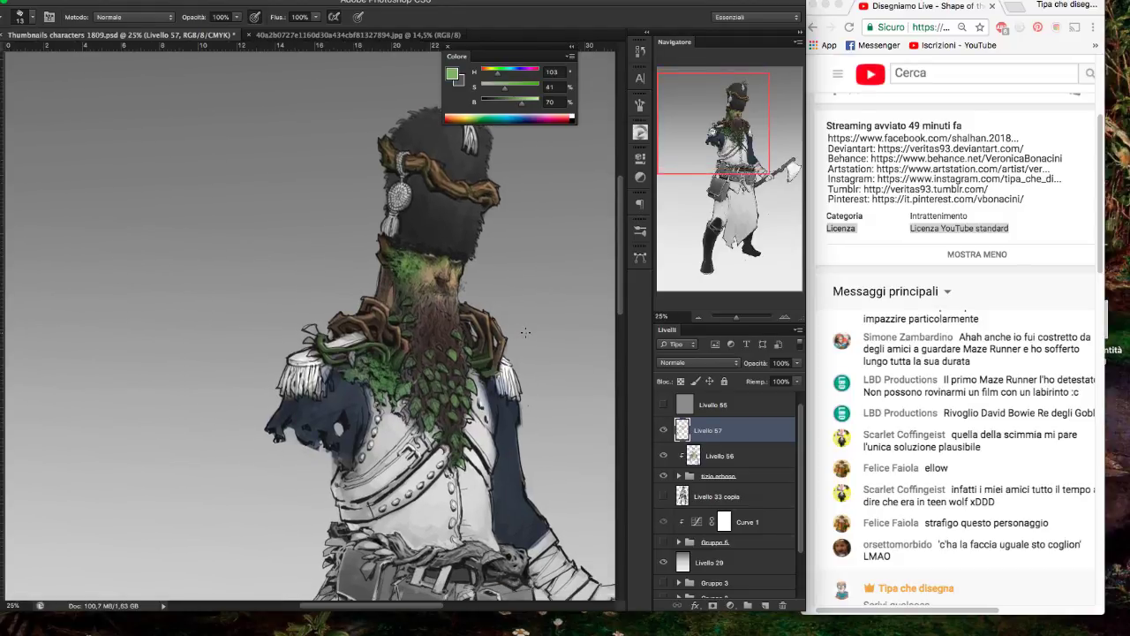
drag(485, 316, 499, 308)
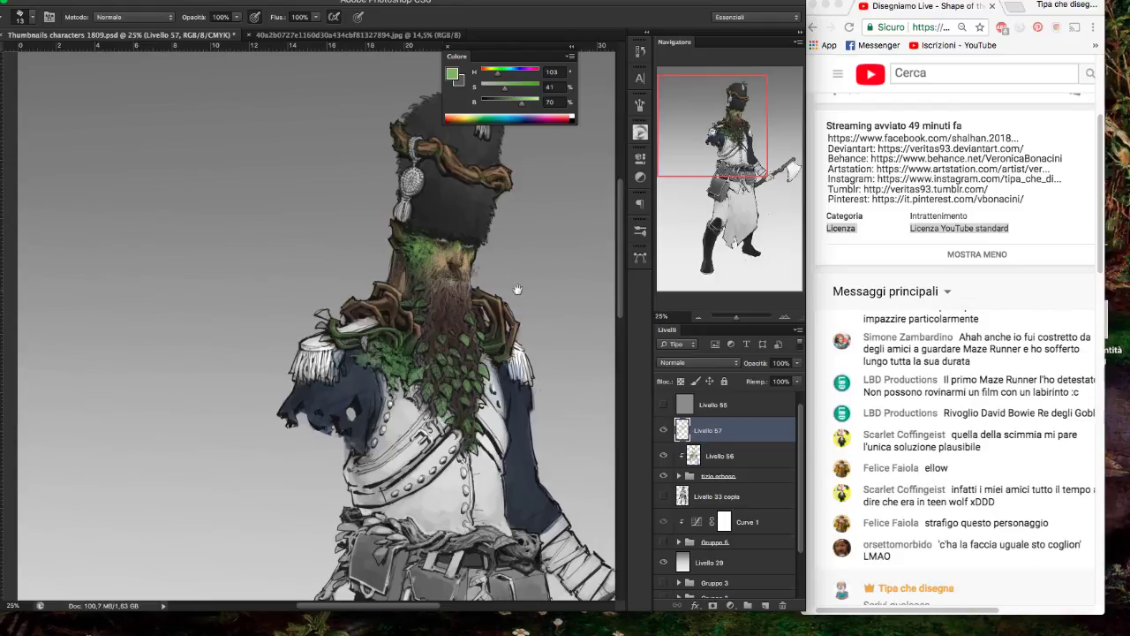
drag(518, 291, 523, 284)
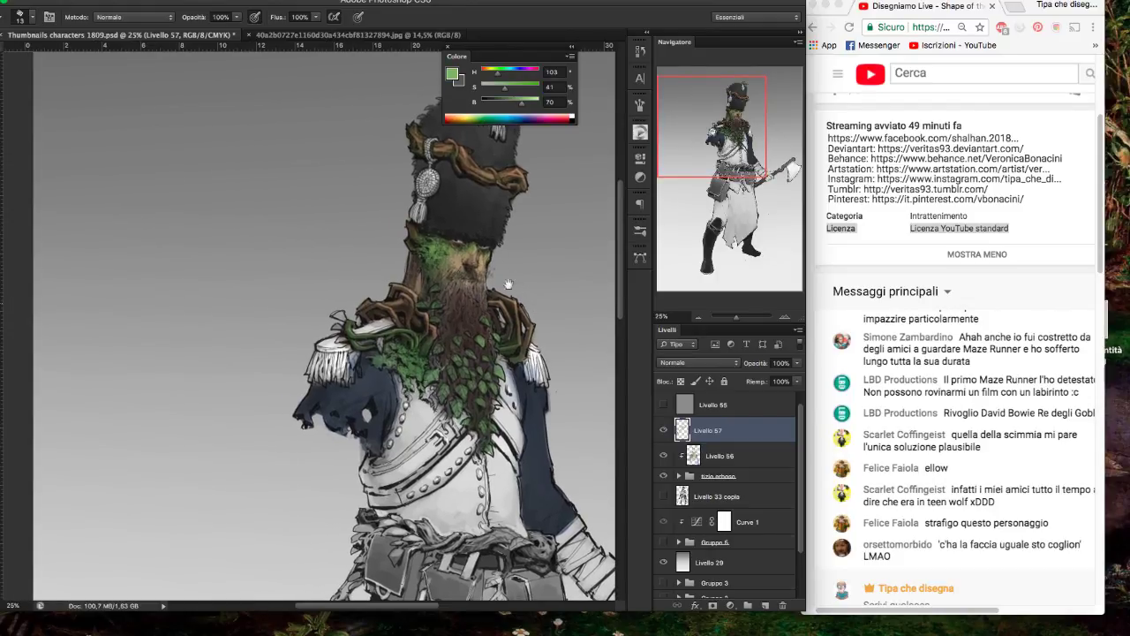
drag(465, 301, 505, 325)
alt+click(546, 315)
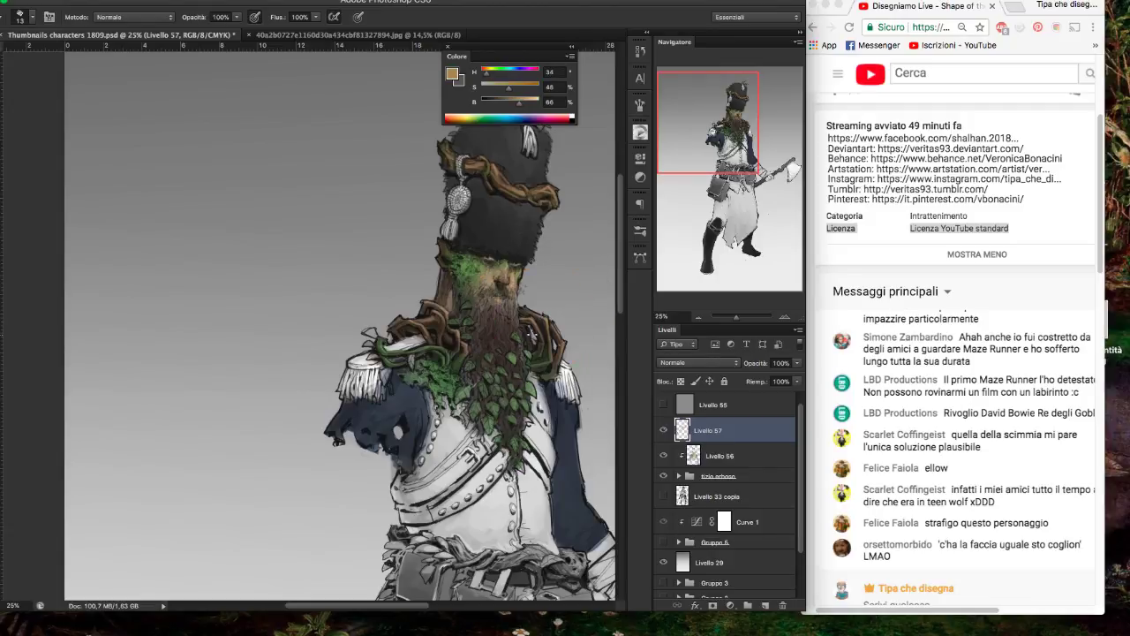
- Move the Color panel to the upper left of the canvas
drag(563, 334, 557, 321)
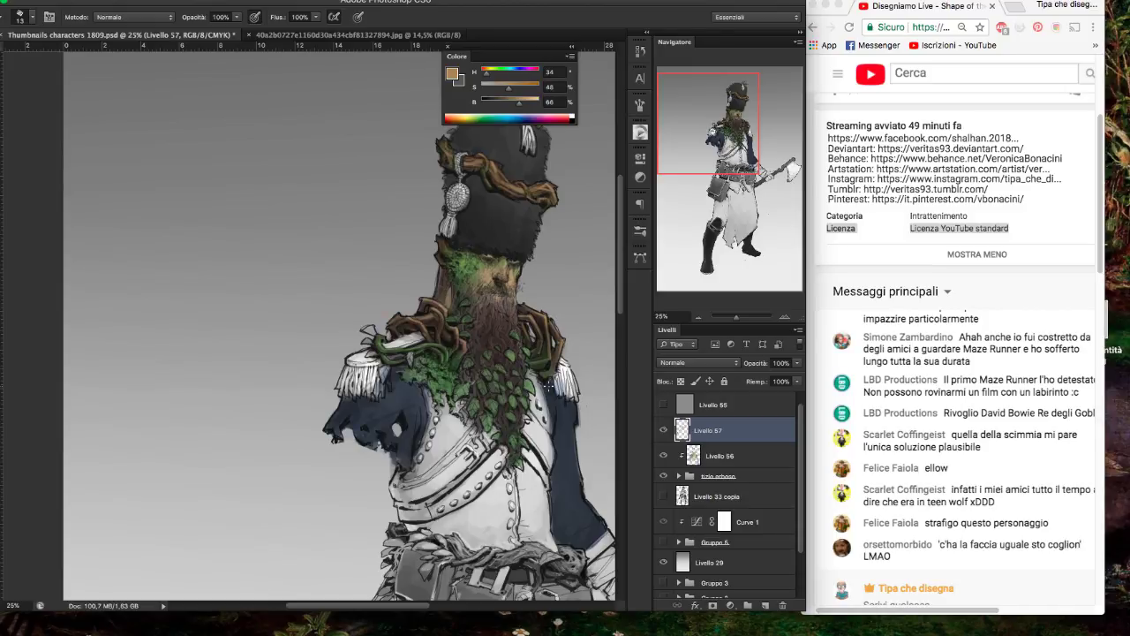
drag(549, 303, 435, 304)
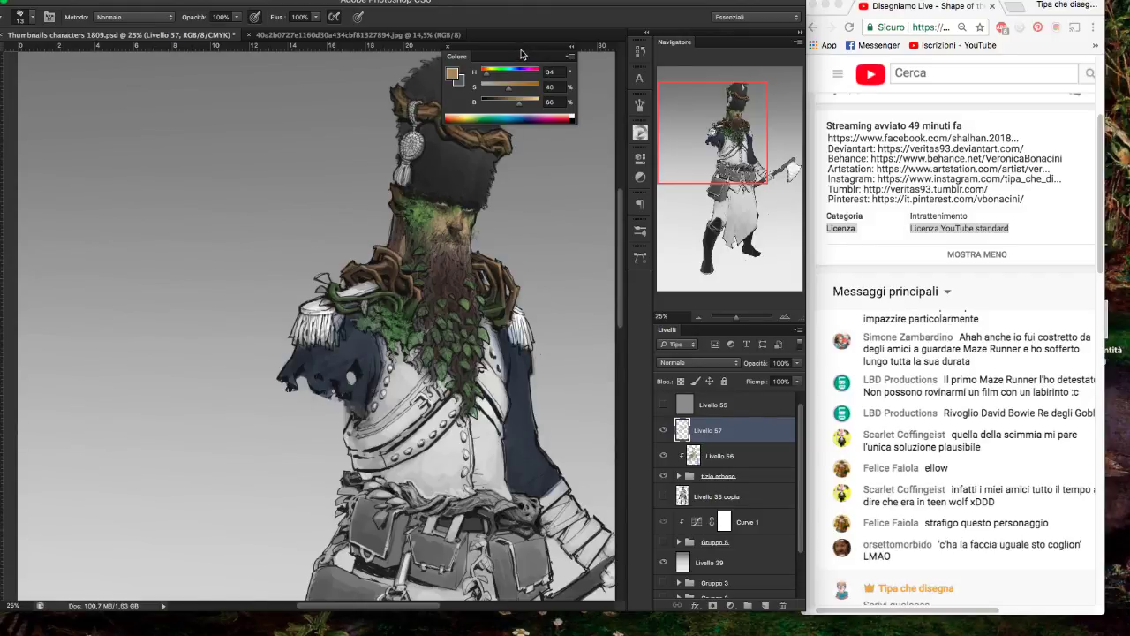
mouse_move(504, 56)
mouse_down()
mouse_move(148, 53)
mouse_move(166, 96)
mouse_up()
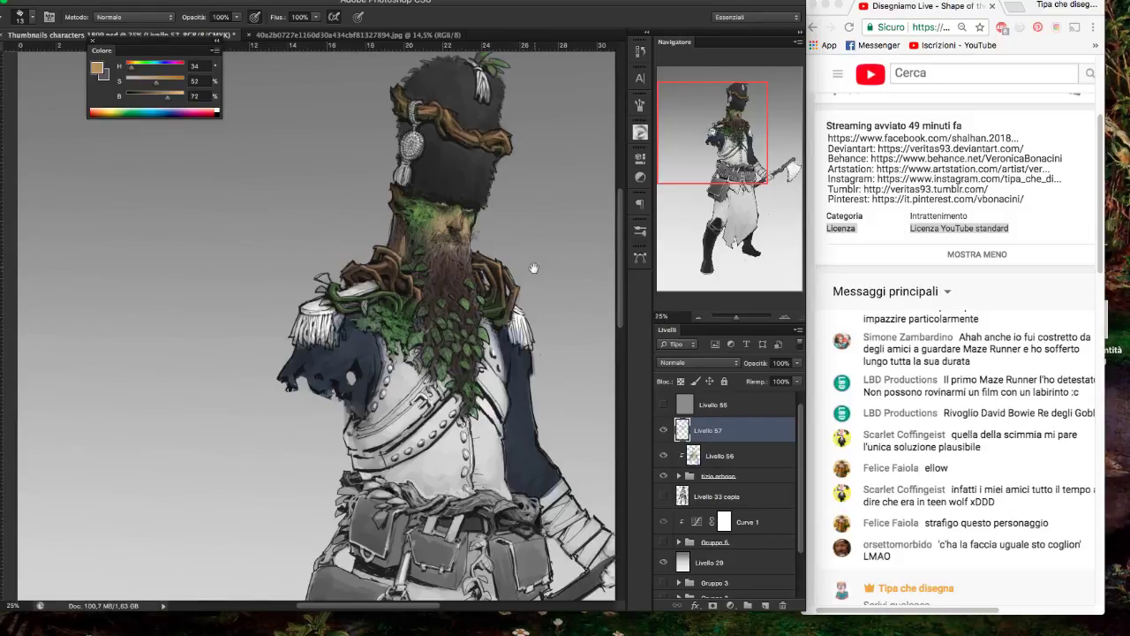
- On layer Livello 56, shade the roots around the belt with a dark brown sampled from the beard
scroll(534, 250, down, 2)
scroll(534, 250, down, 2)
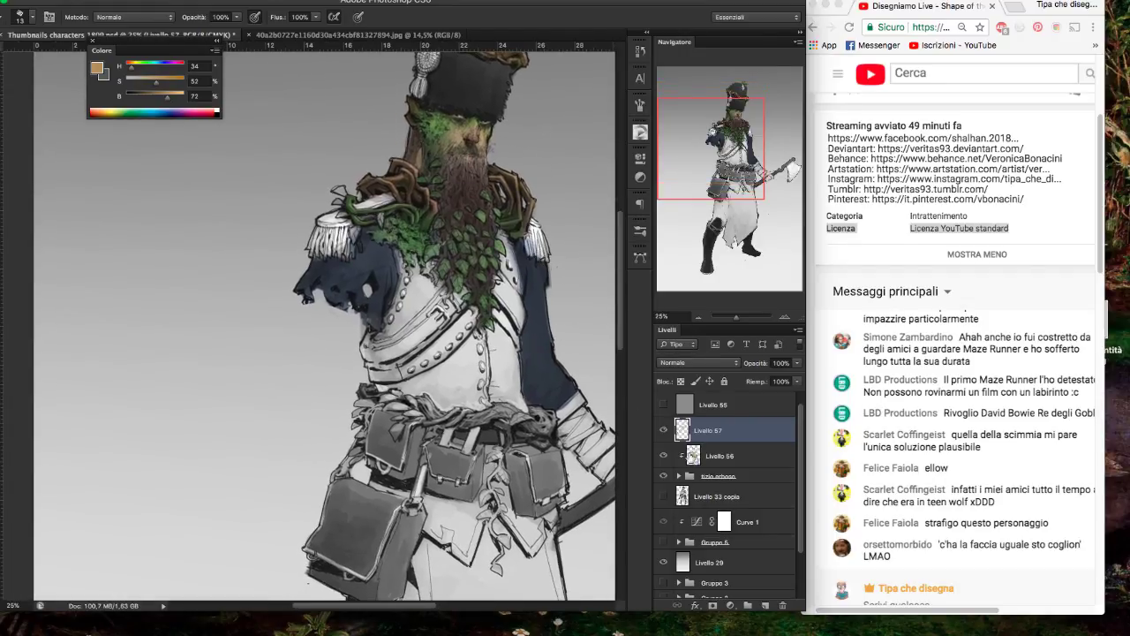
click(717, 459)
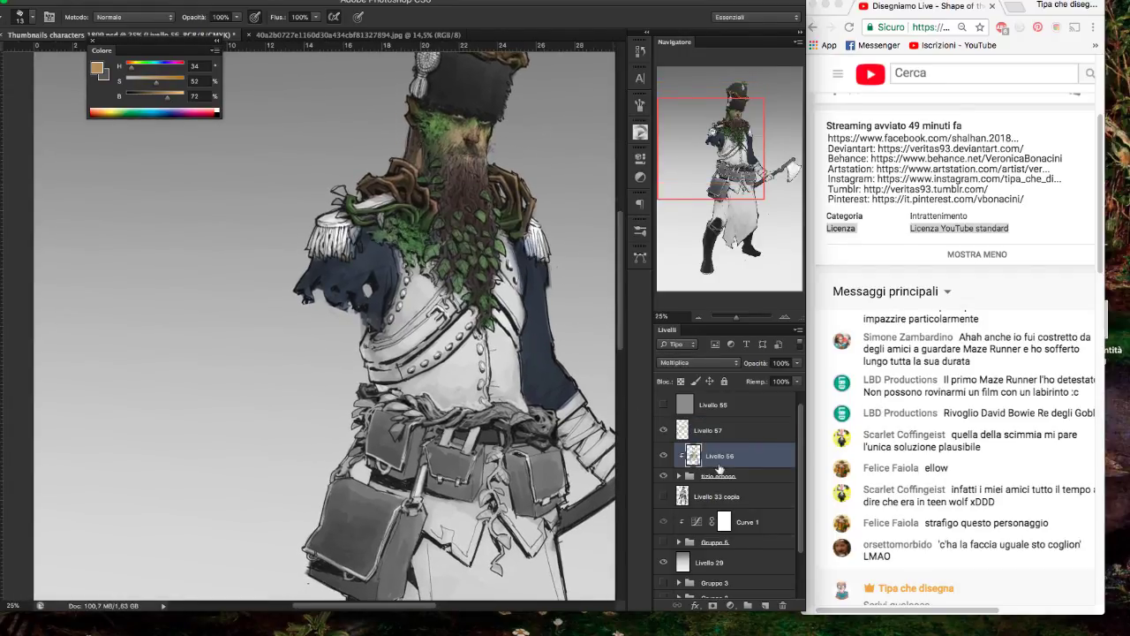
alt+click(441, 205)
mouse_move(422, 410)
mouse_down()
mouse_move(438, 416)
mouse_move(424, 422)
mouse_move(456, 411)
mouse_up()
click(32, 19)
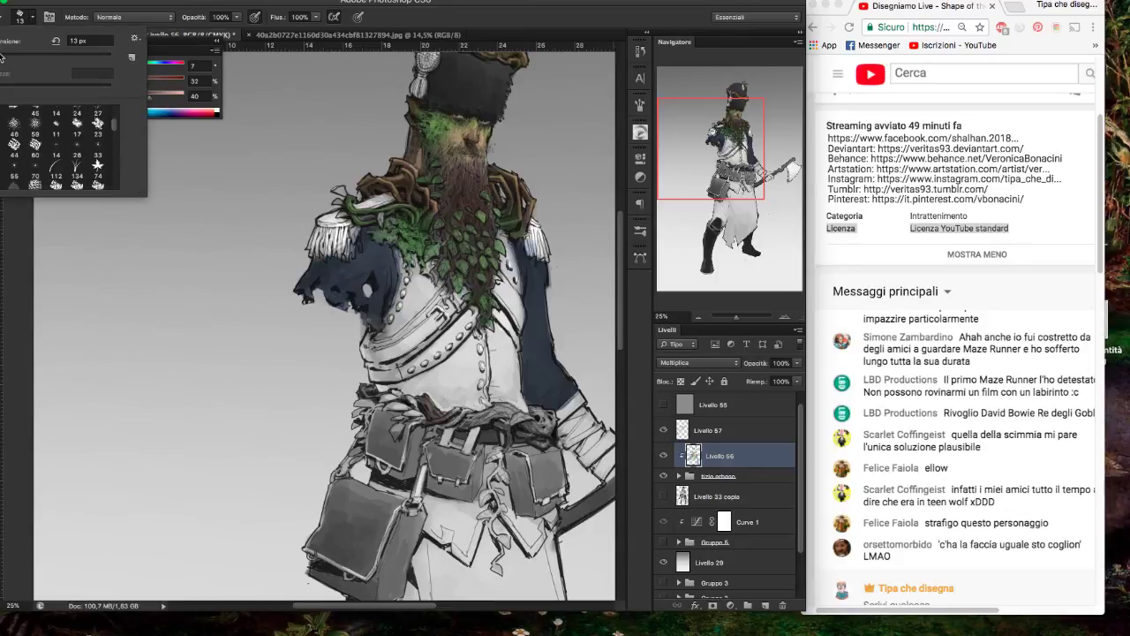
mouse_move(455, 415)
mouse_down()
mouse_move(468, 412)
mouse_move(459, 425)
mouse_move(505, 411)
mouse_move(532, 424)
mouse_move(542, 412)
mouse_move(549, 429)
mouse_up()
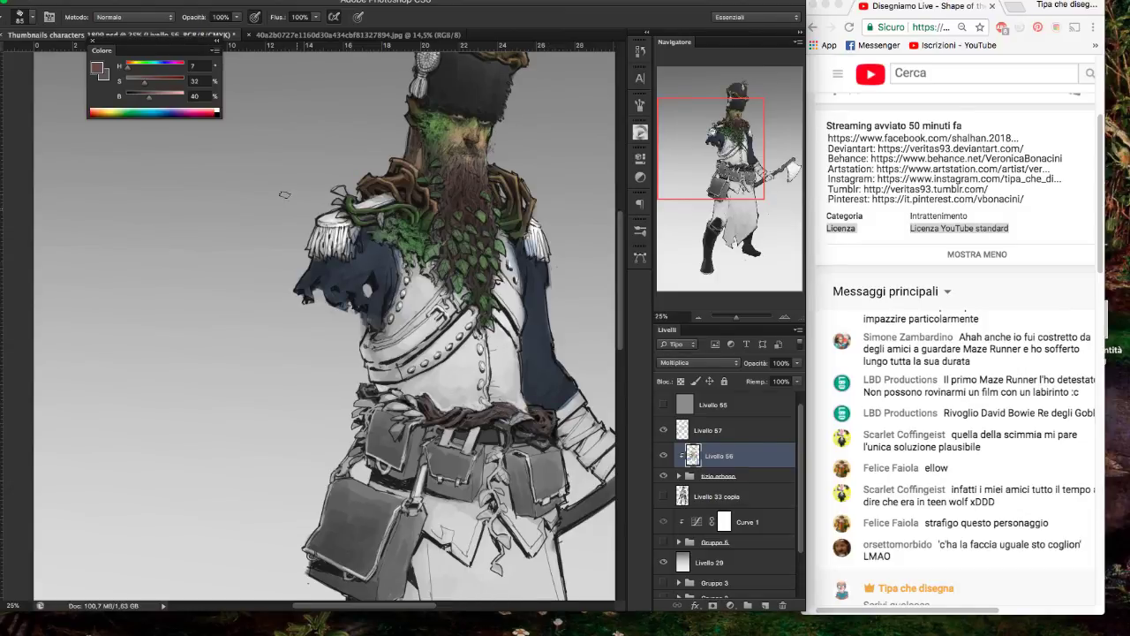
- Paint dark belt shading with a 30 px brush, then shift the colour to mid green (H 127)
click(32, 17)
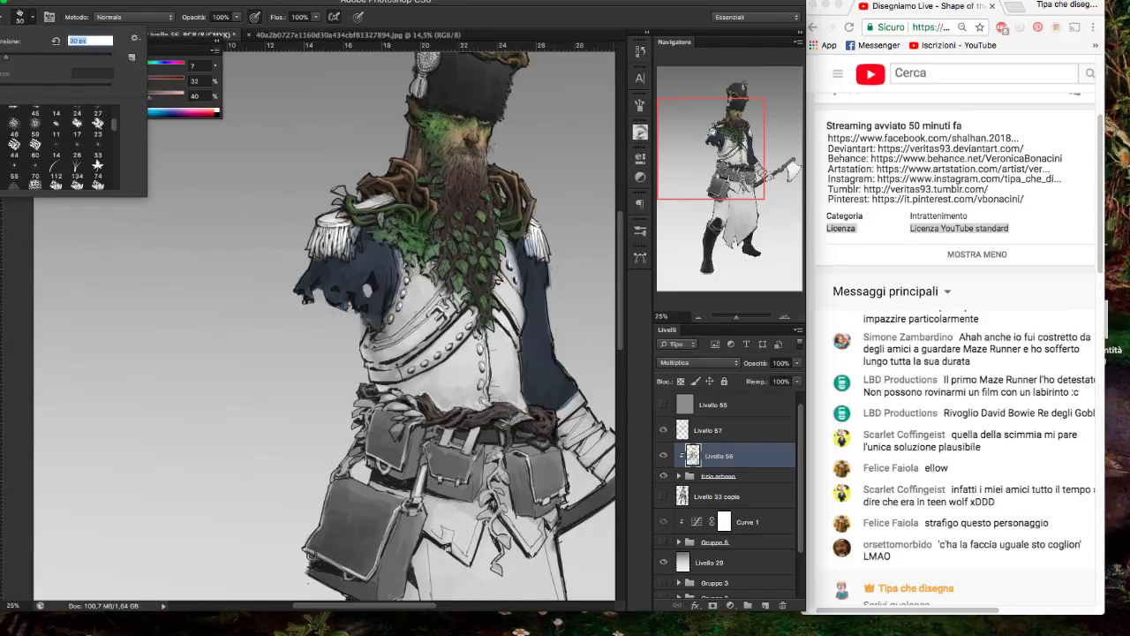
key(Return)
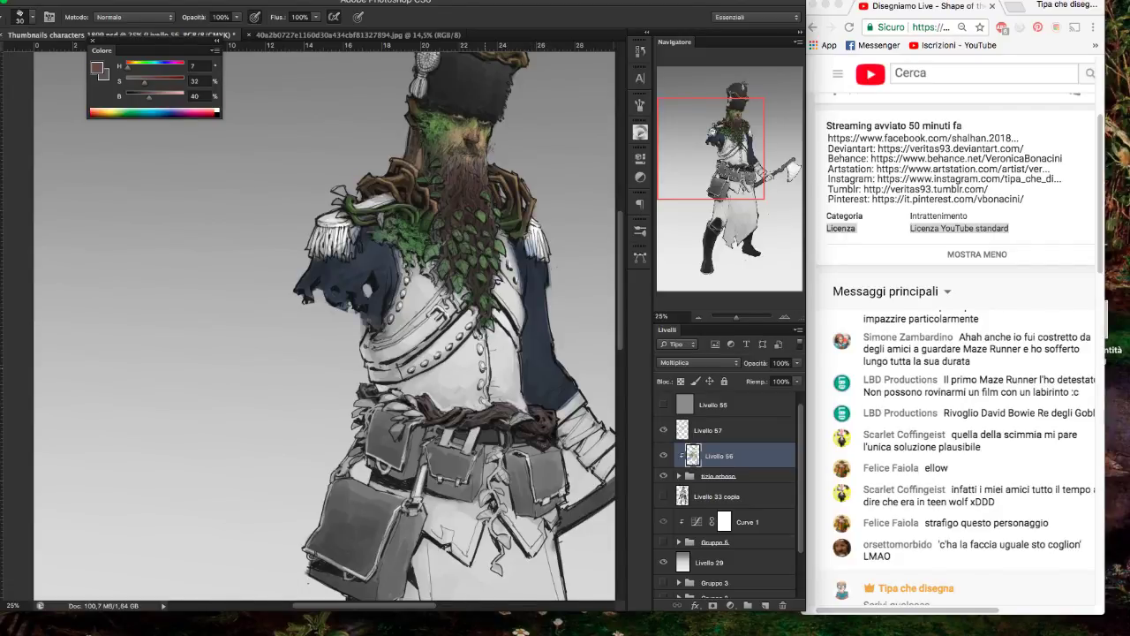
drag(362, 394, 375, 390)
scroll(514, 310, down, 1)
scroll(515, 310, down, 1)
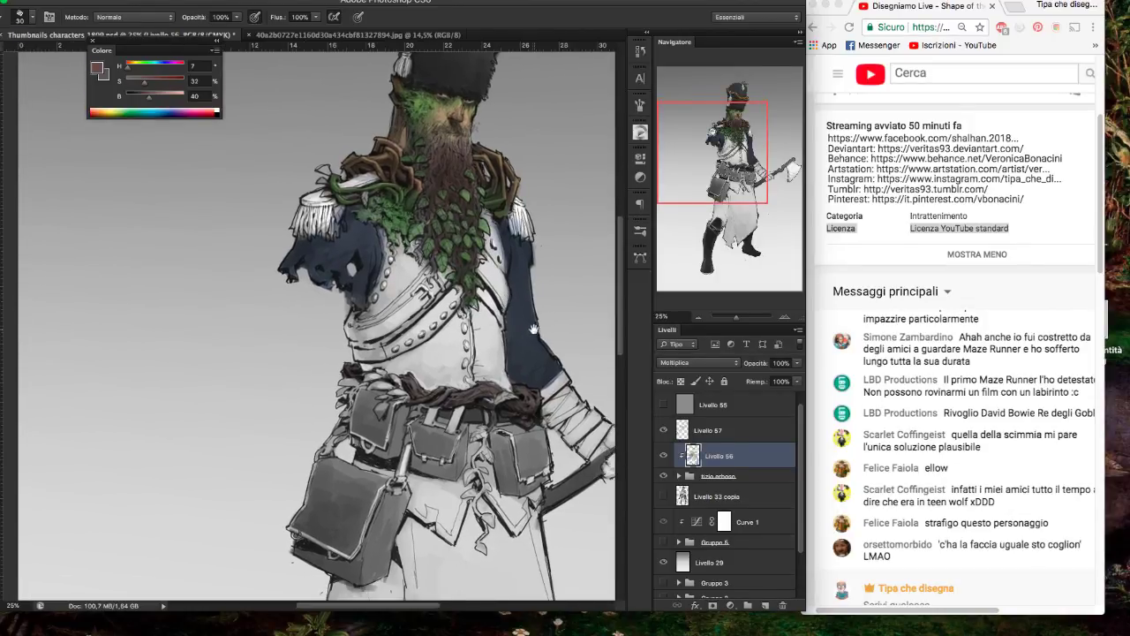
drag(128, 71, 157, 99)
- Darken the colour to brightness 22, then sample a tan brown (H 26, S 42, B 62) from the beard
drag(525, 178, 532, 197)
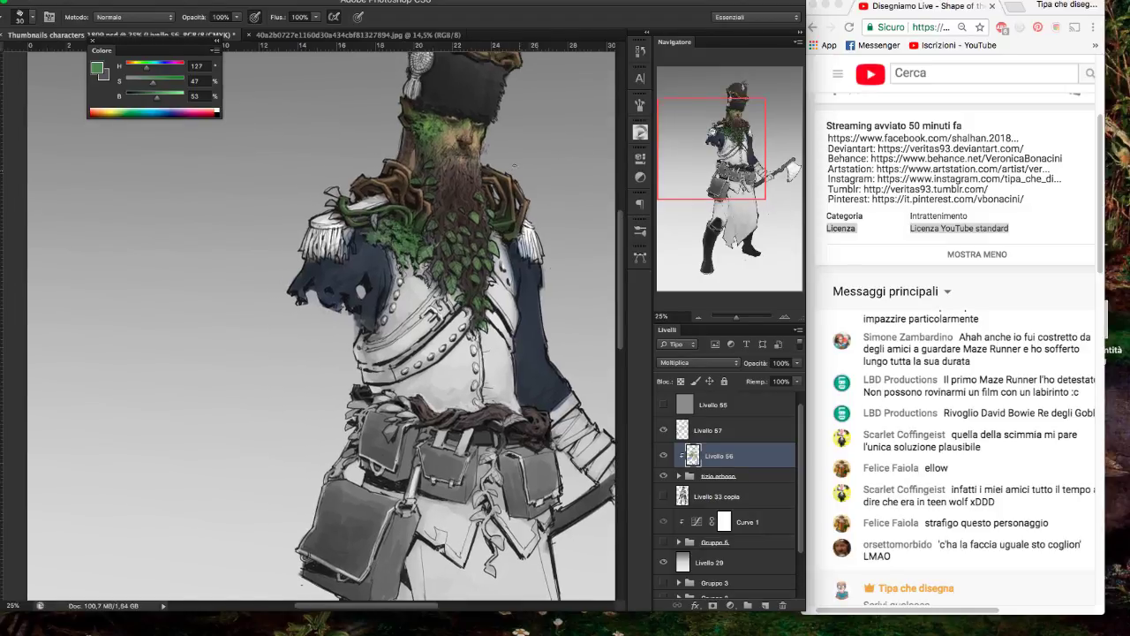
drag(157, 97, 141, 96)
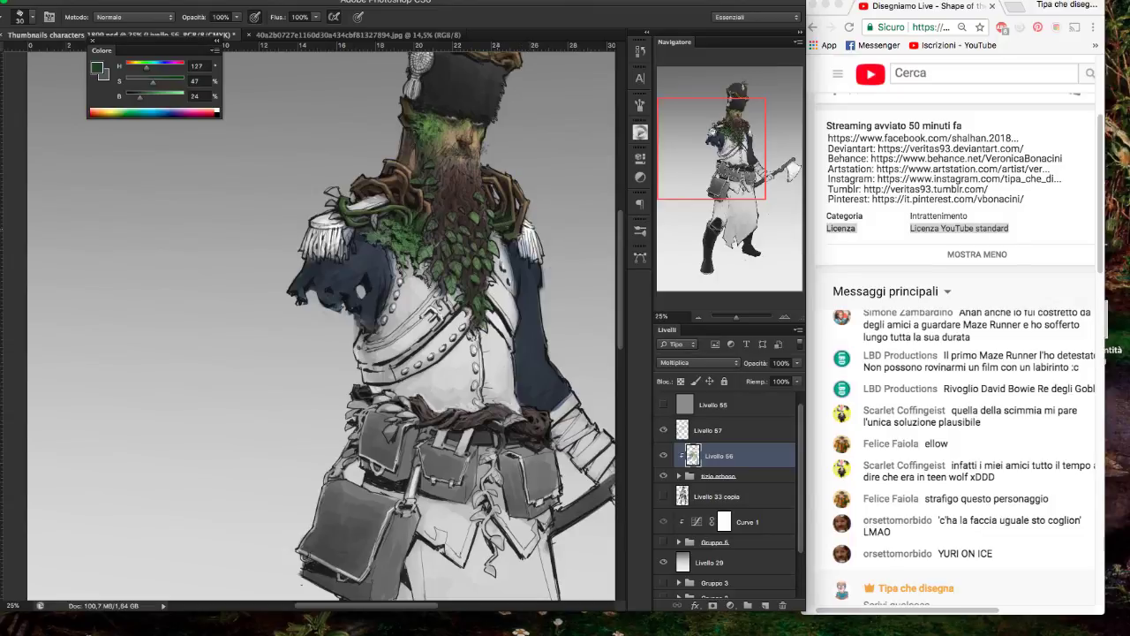
drag(524, 212, 517, 225)
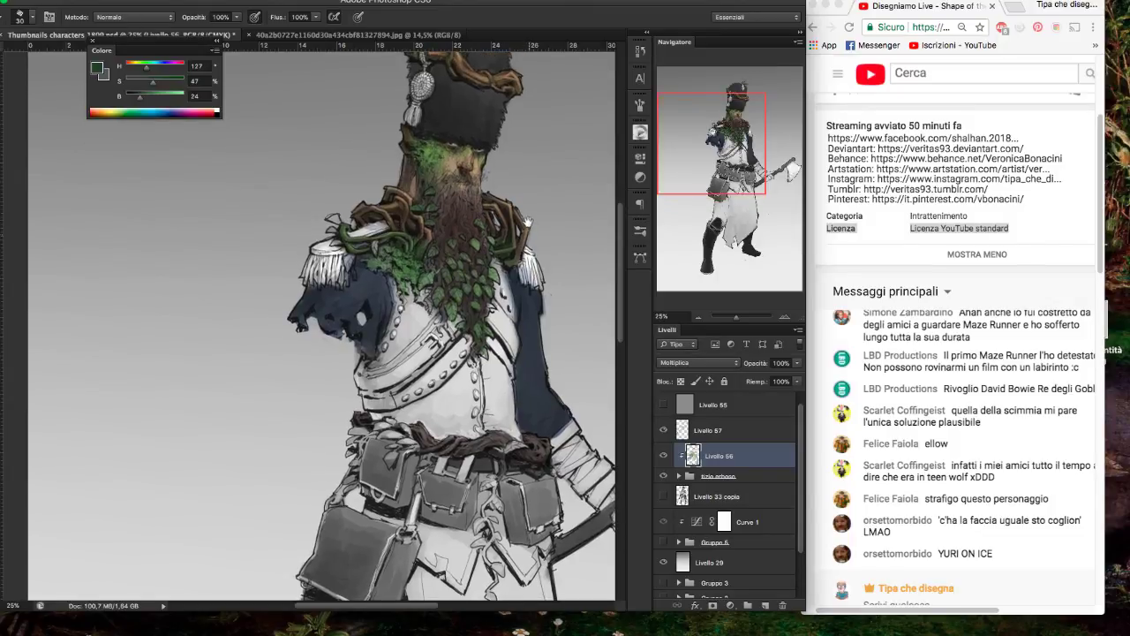
scroll(530, 247, down, 1)
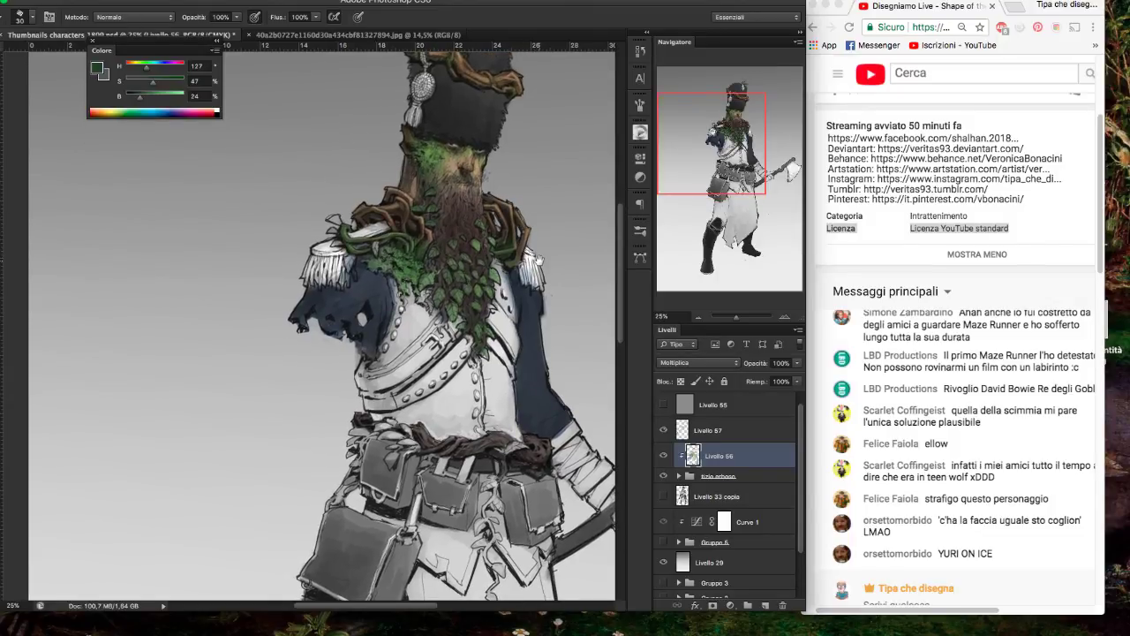
scroll(538, 256, down, 1)
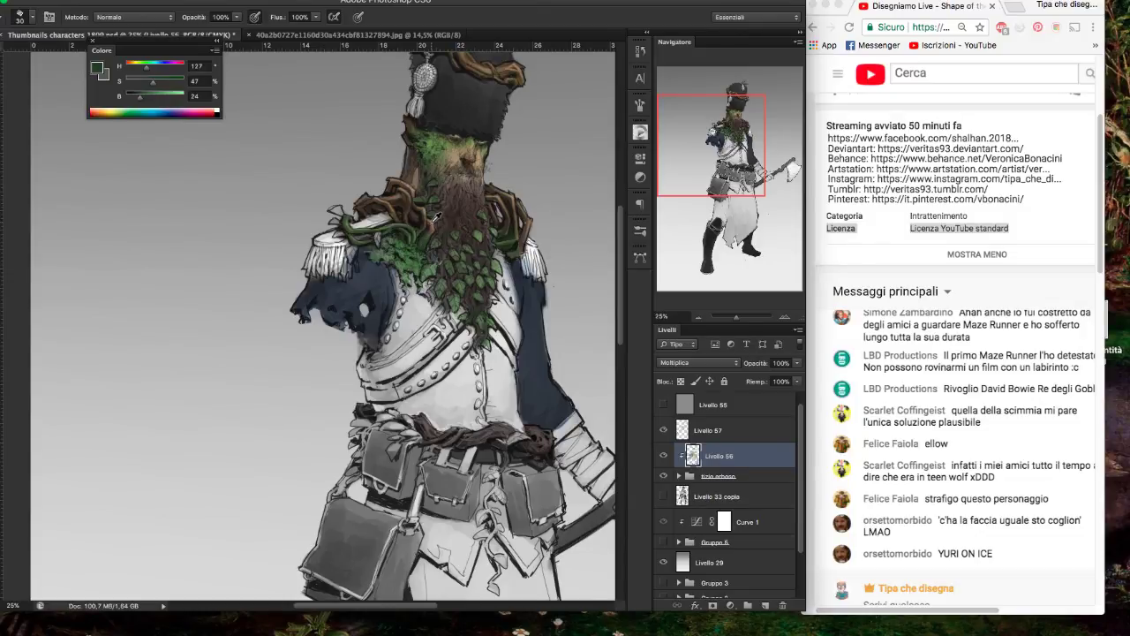
alt+click(456, 235)
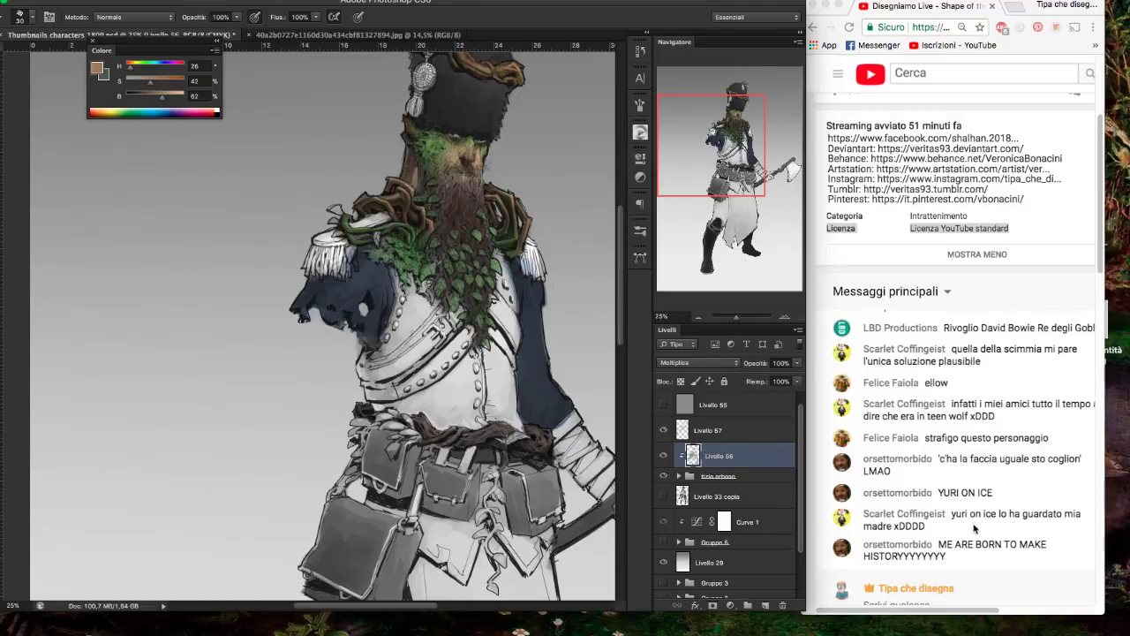
click(966, 553)
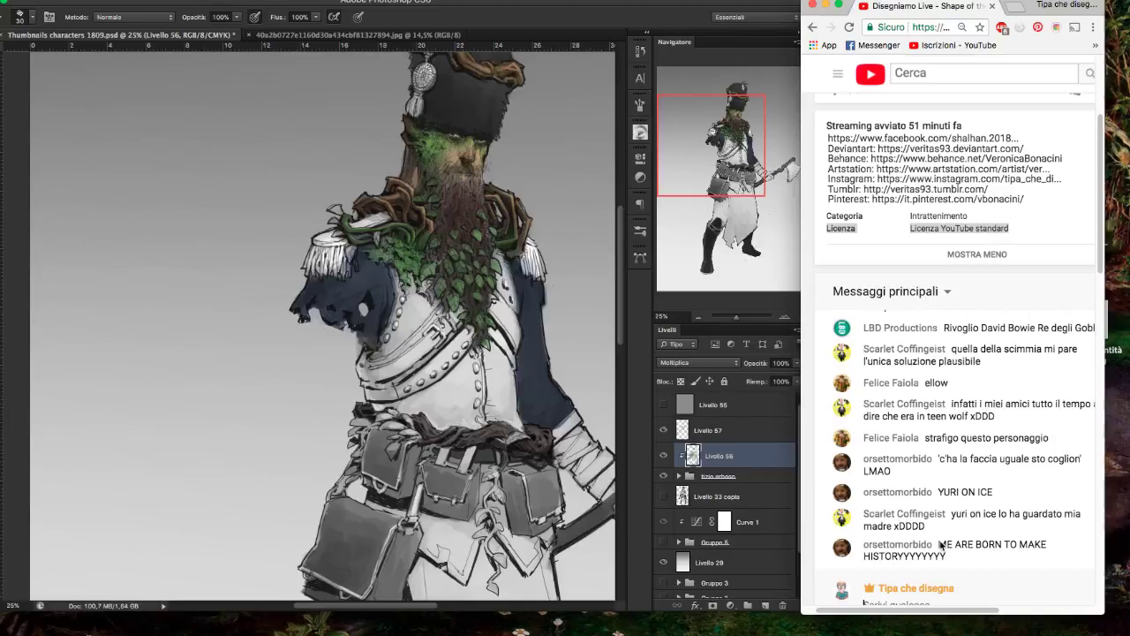
mouse_move(946, 556)
mouse_down()
mouse_move(953, 548)
mouse_move(940, 547)
mouse_up()
click(953, 547)
click(961, 559)
click(940, 548)
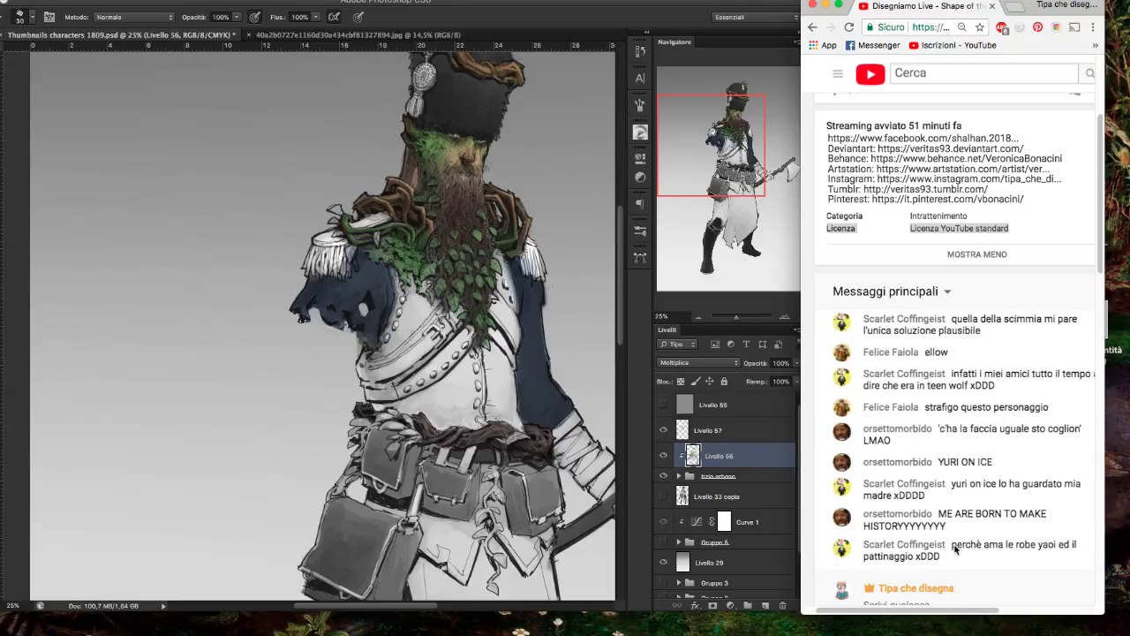
drag(952, 544, 961, 556)
click(964, 558)
click(963, 557)
click(961, 556)
click(956, 543)
mouse_move(943, 533)
mouse_down()
mouse_move(943, 512)
mouse_move(947, 529)
mouse_up()
click(943, 512)
click(949, 527)
click(941, 514)
right_click(947, 530)
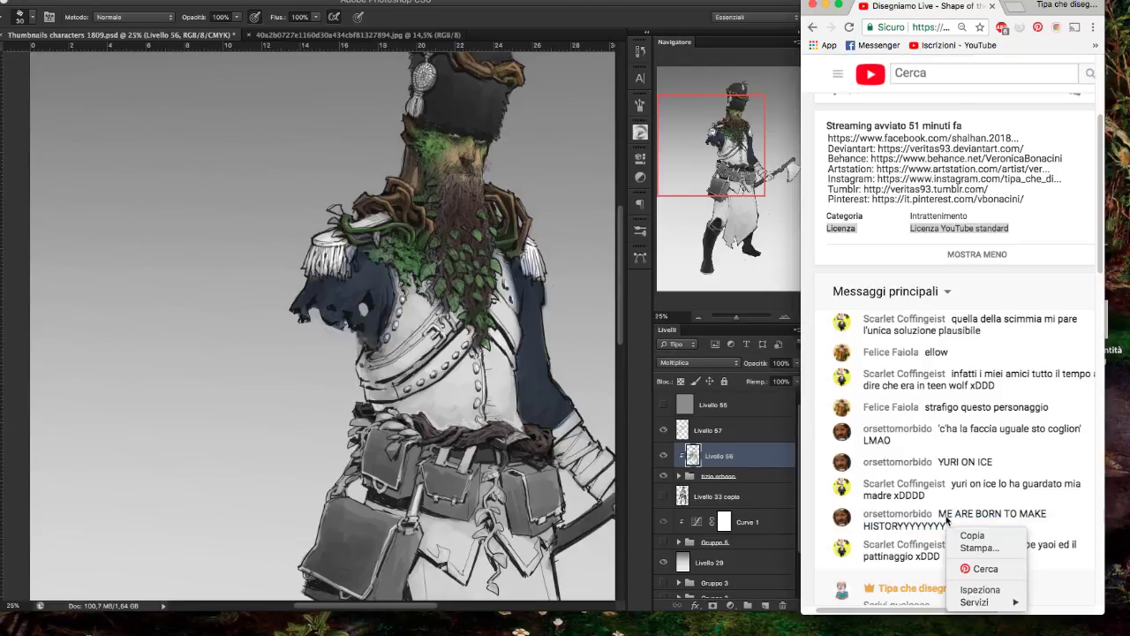
click(947, 515)
drag(945, 514, 949, 528)
click(951, 530)
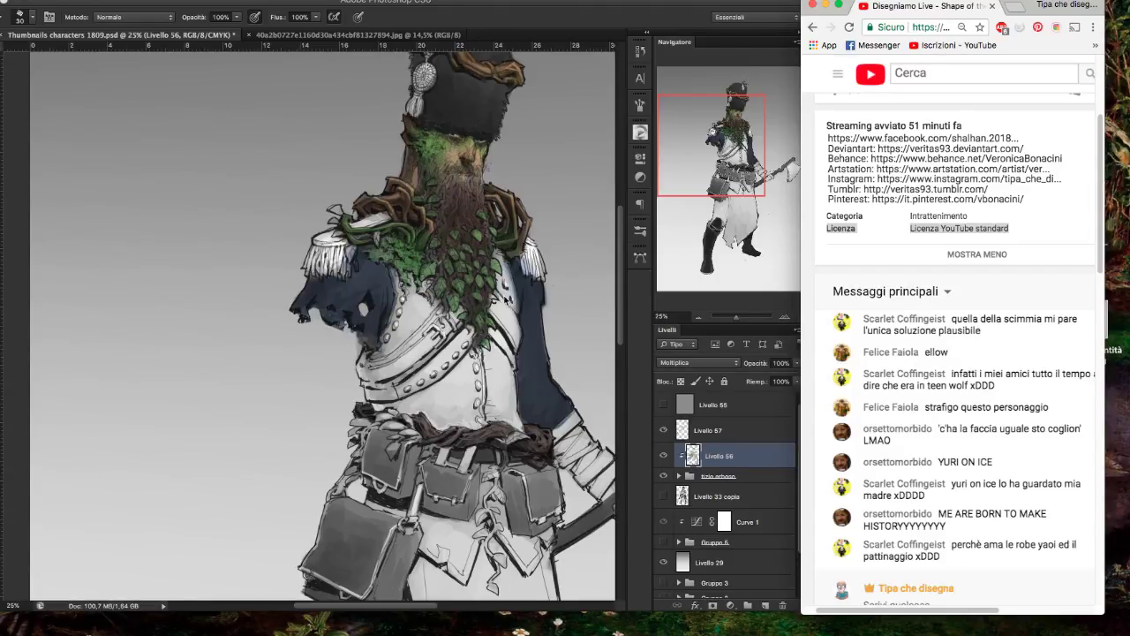
- Set the painting colour to a rosy tone of H 8, S 42, B 73
key(F6)
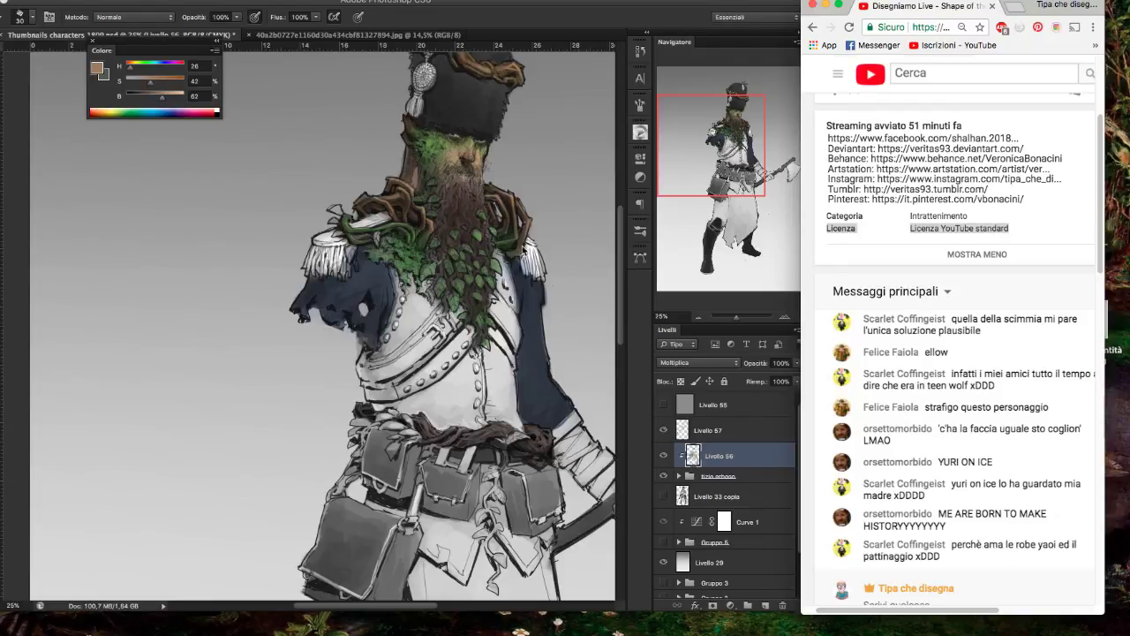
key(v)
drag(521, 253, 495, 210)
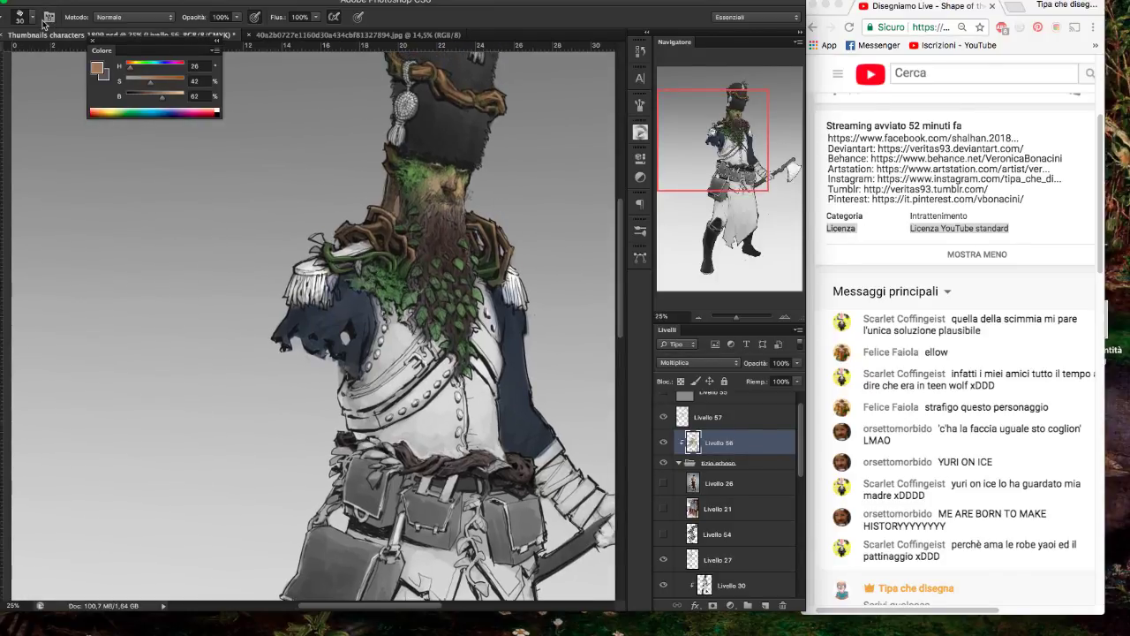
drag(130, 68, 127, 68)
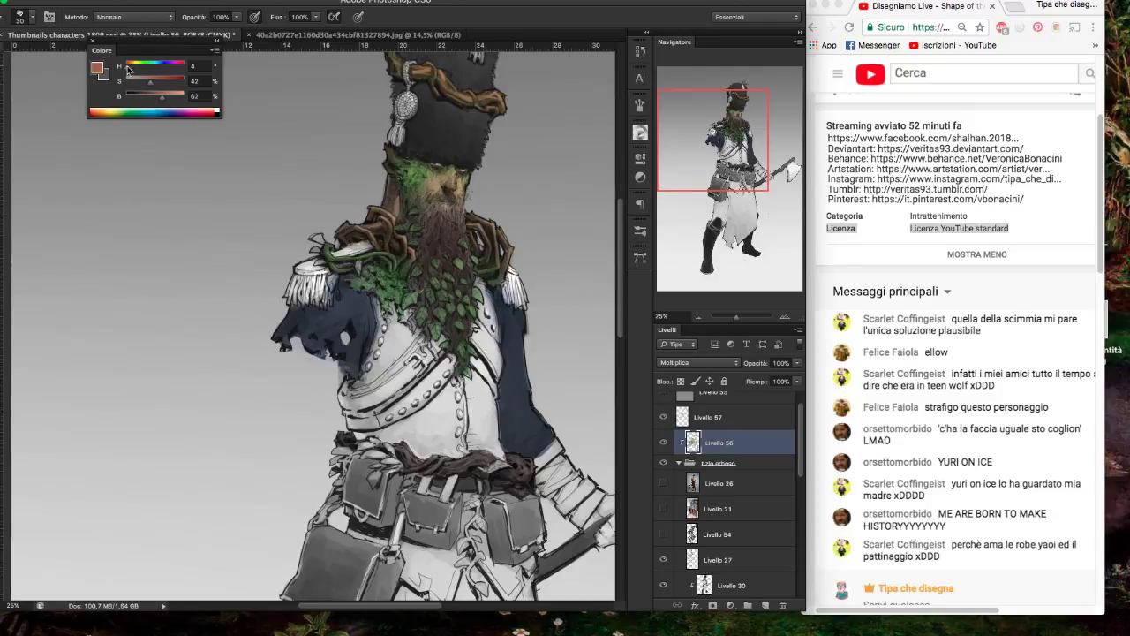
click(169, 95)
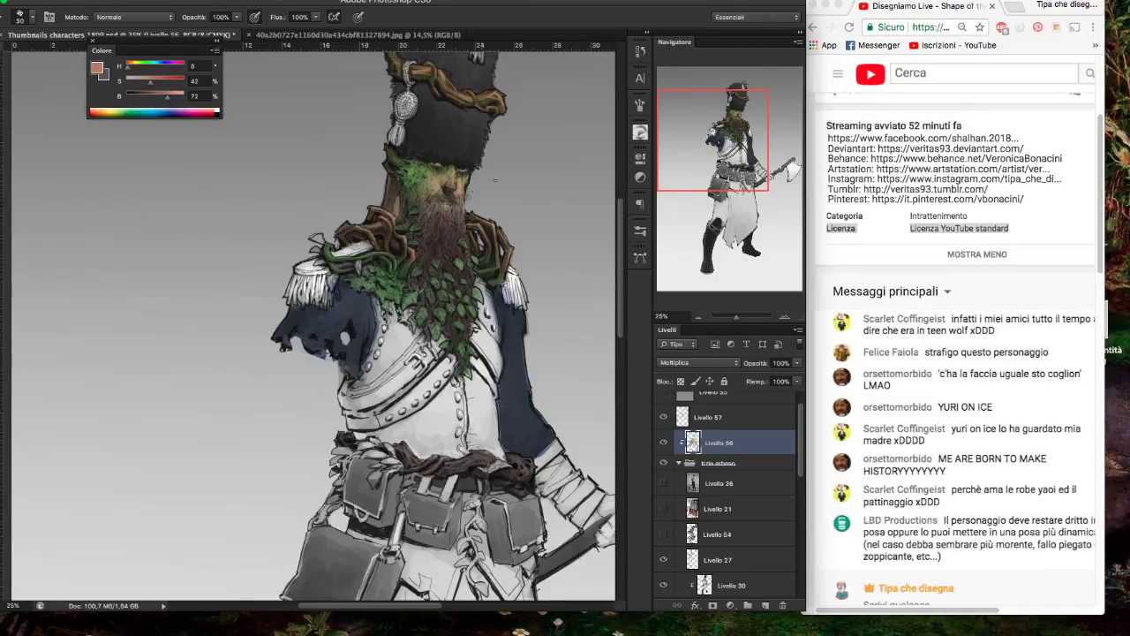
- Switch between Livello 56 and 57, toggling Livello 57's visibility to compare and leaving it visible
click(733, 427)
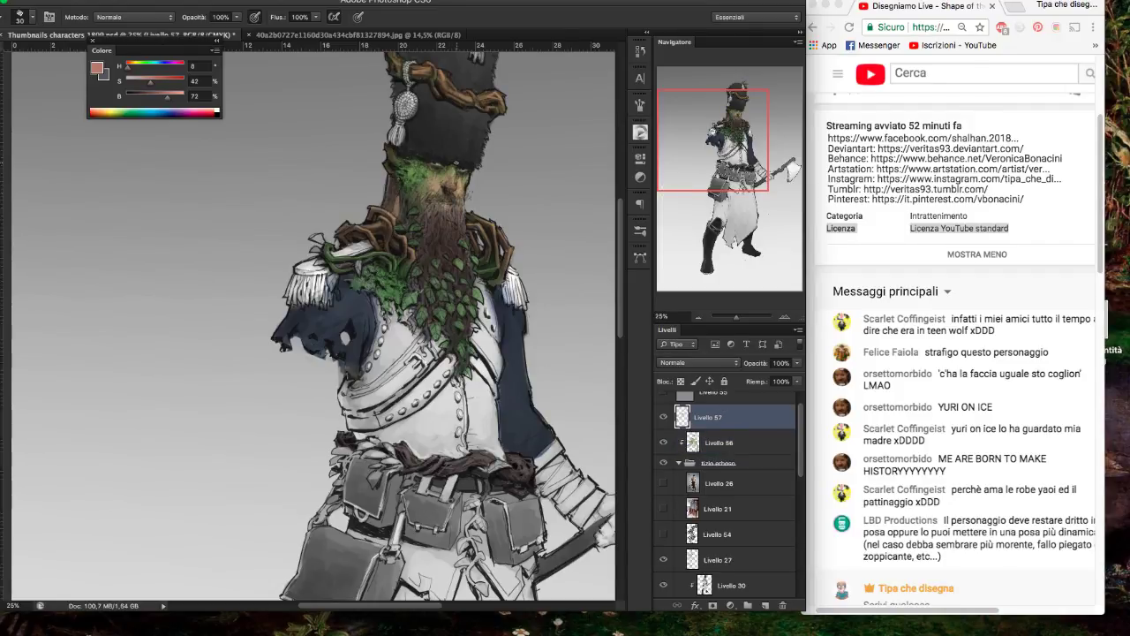
click(706, 440)
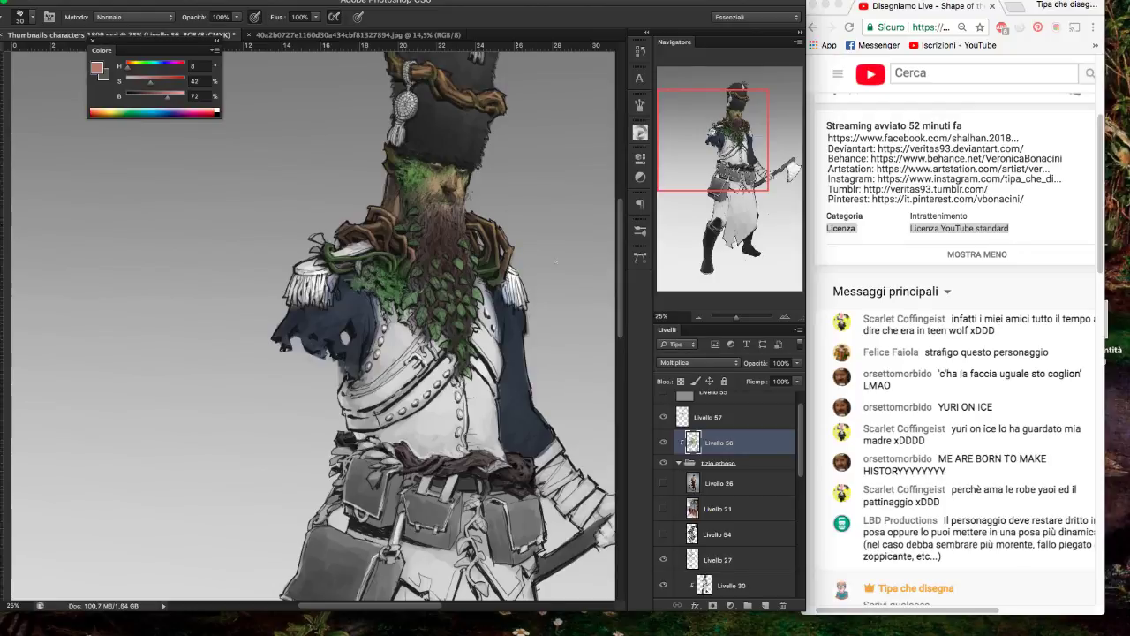
click(676, 422)
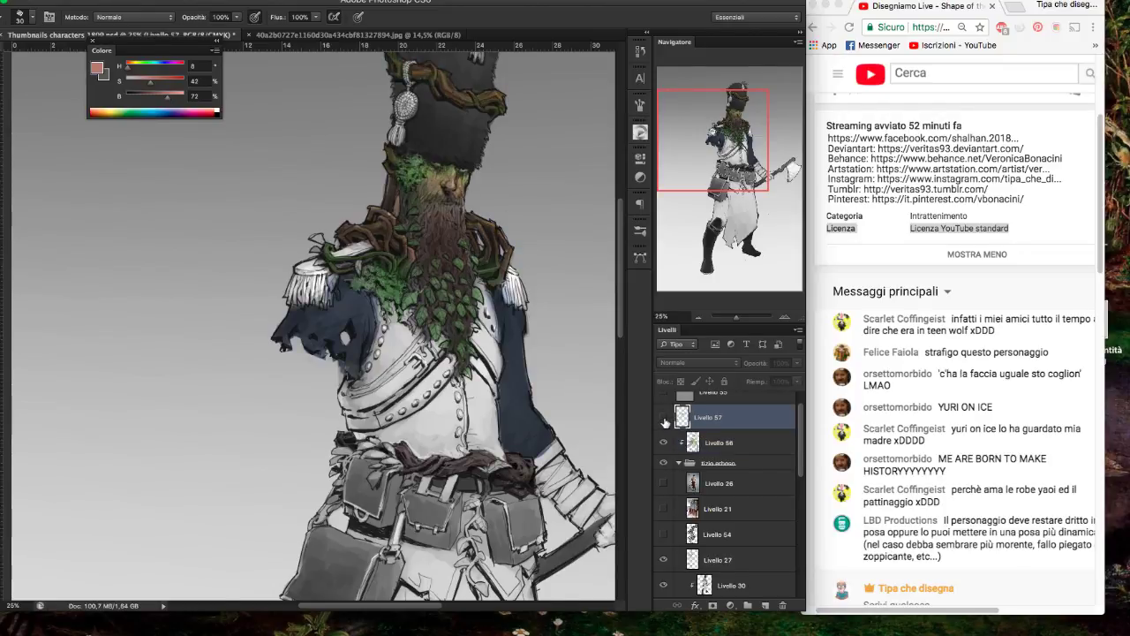
click(662, 418)
click(663, 417)
click(663, 418)
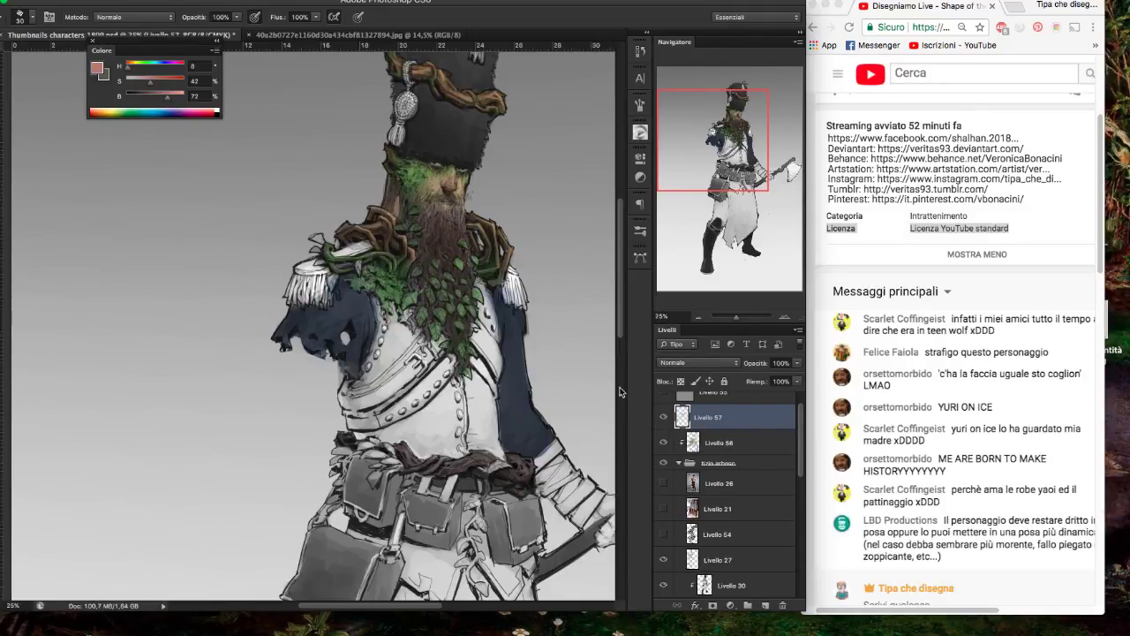
scroll(989, 502, right, 1)
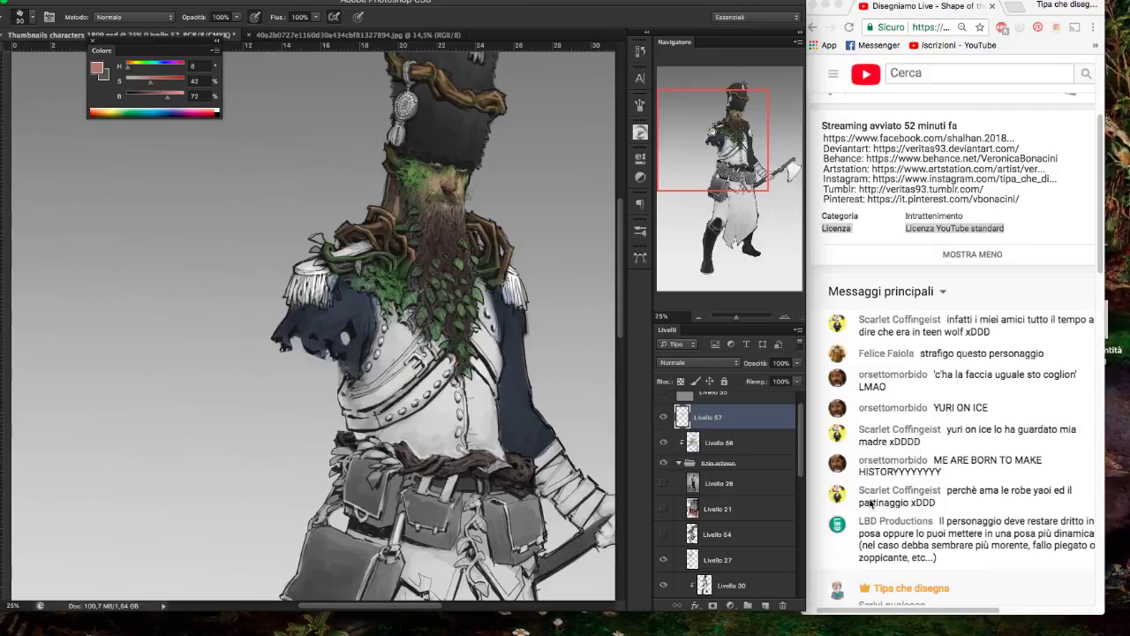
click(956, 556)
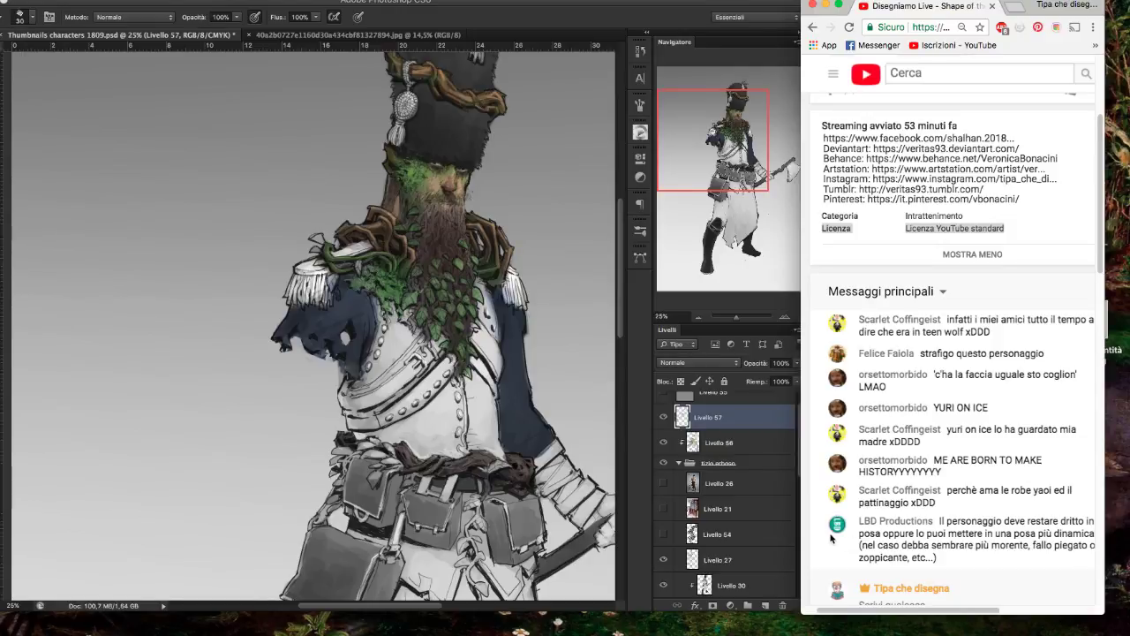
click(436, 199)
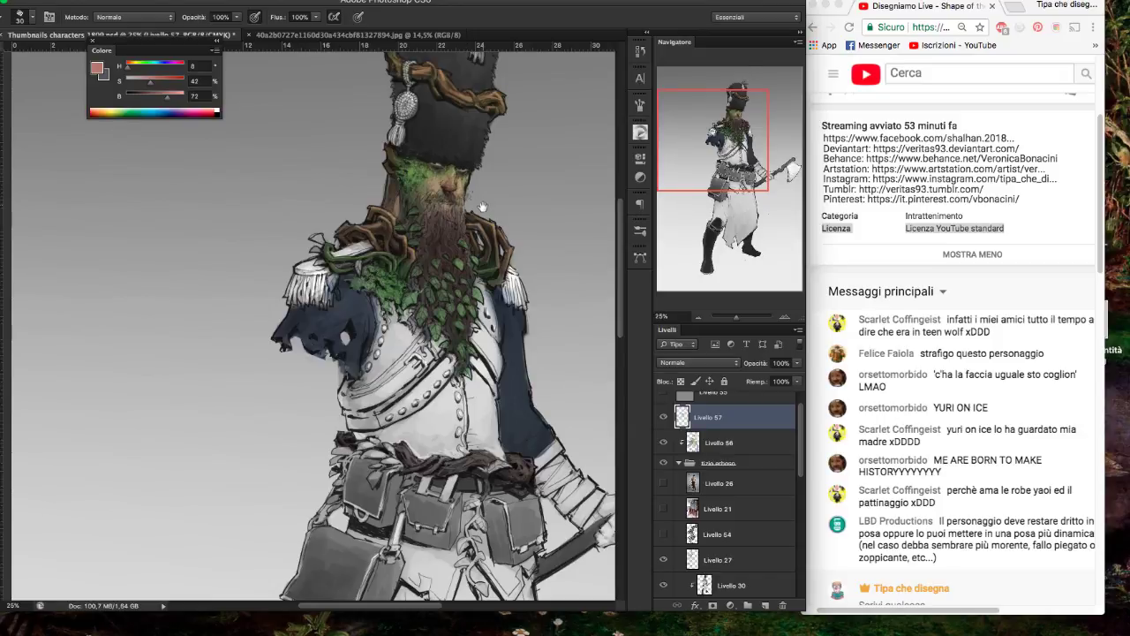
- Sample a pale tan (H 27, S 33, B 70) from the beard
drag(482, 206, 484, 203)
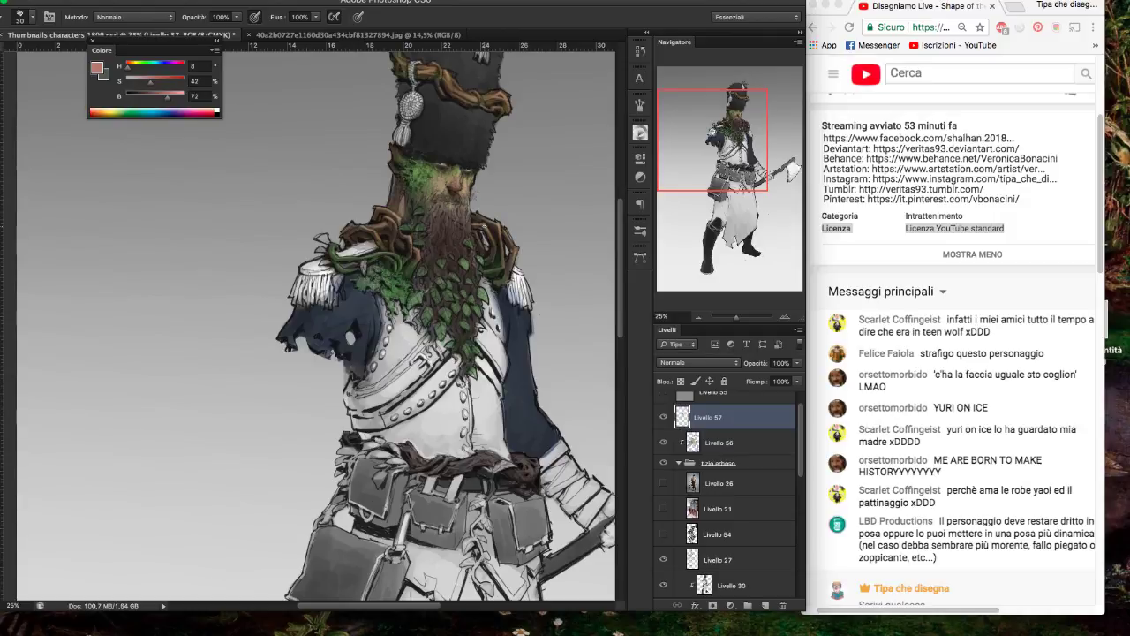
alt+click(447, 183)
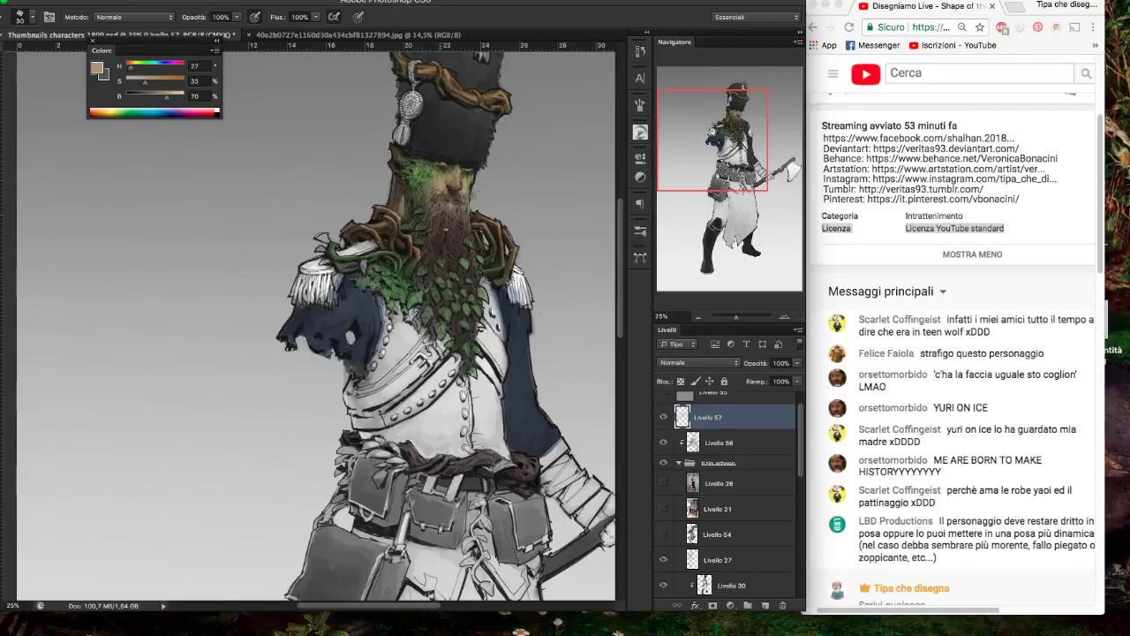
scroll(468, 256, down, 2)
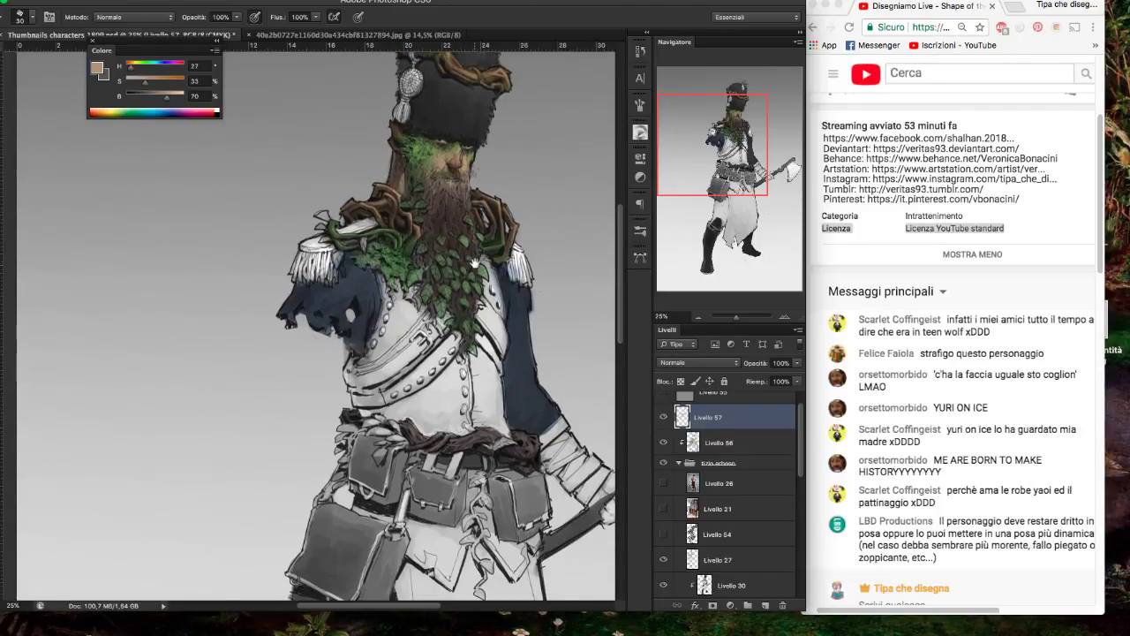
- With a 16 px brush, paint dark green vine strokes by the left epaulette
alt+click(383, 229)
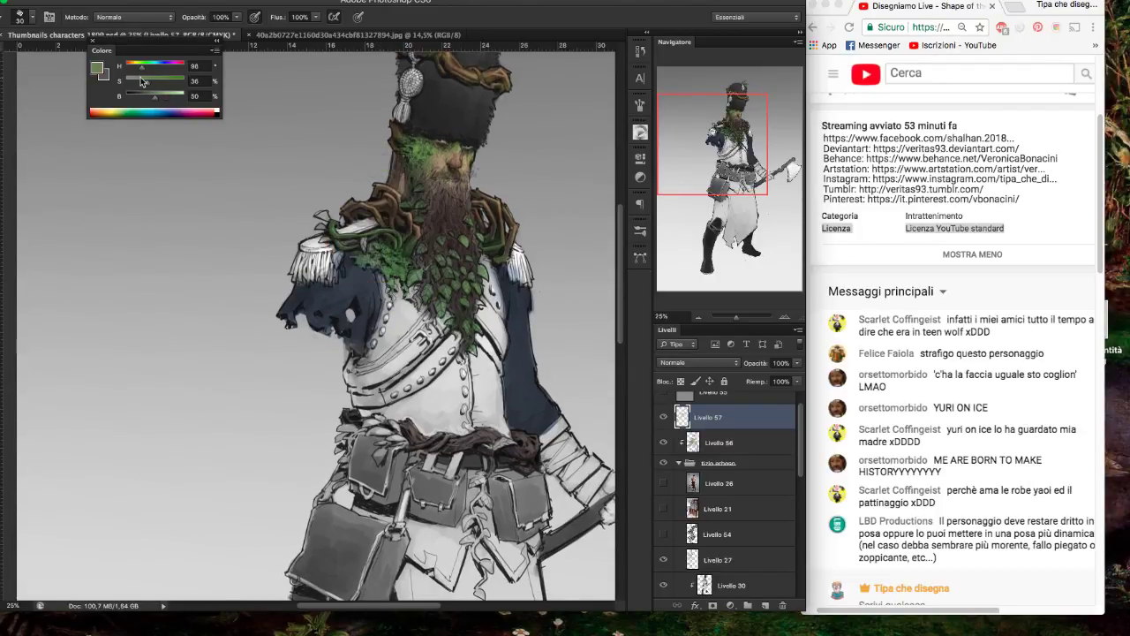
click(33, 17)
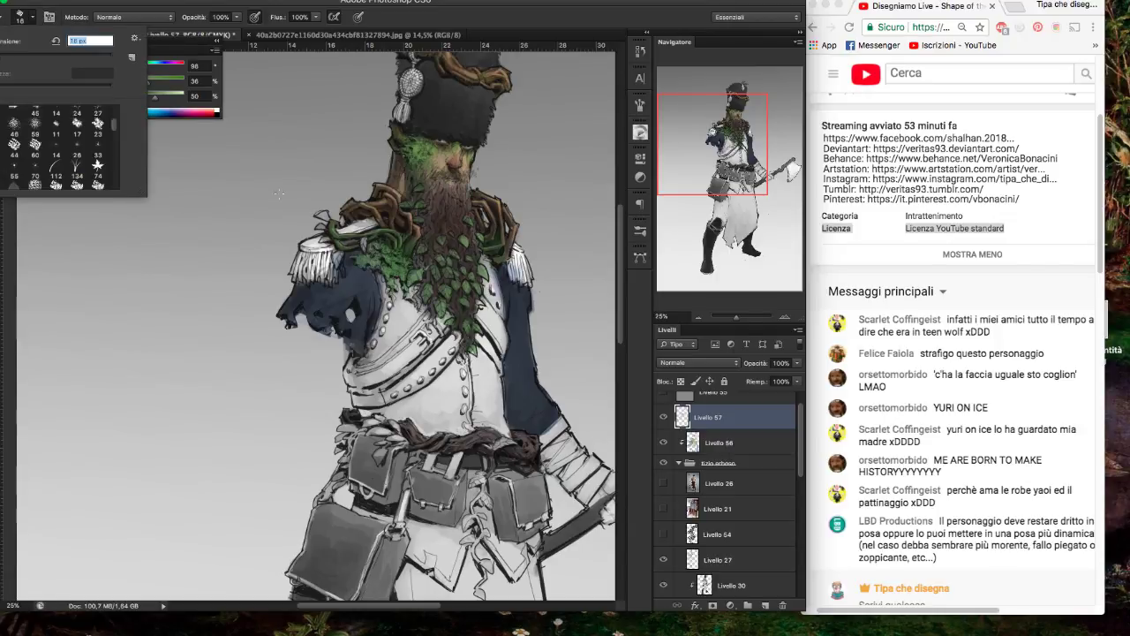
key(Return)
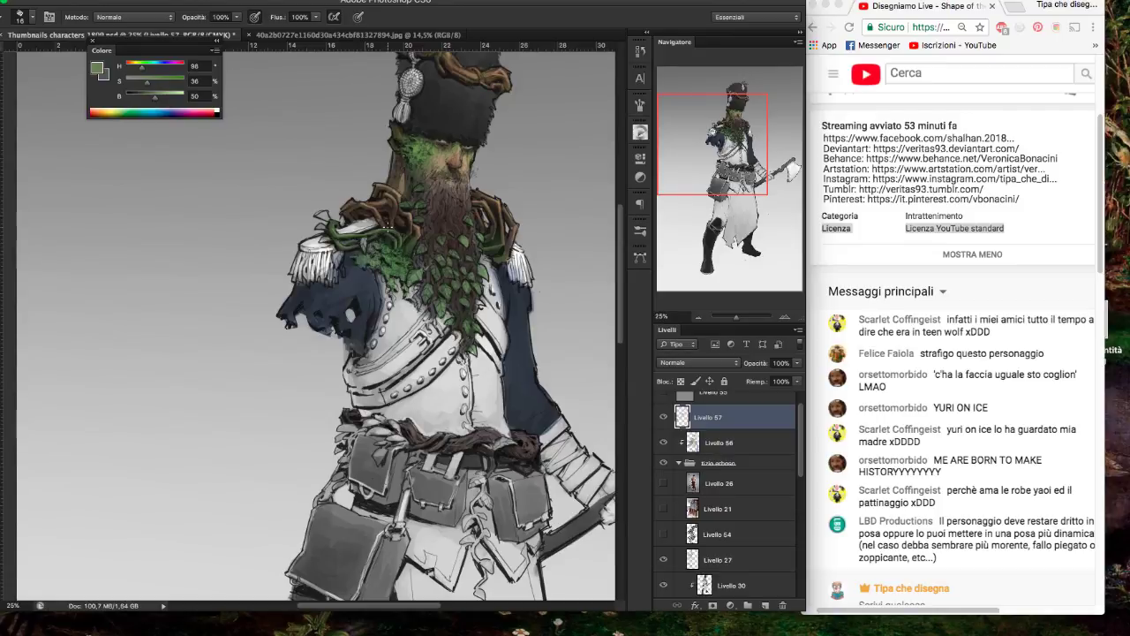
drag(377, 235, 366, 238)
alt+click(410, 242)
alt+click(323, 216)
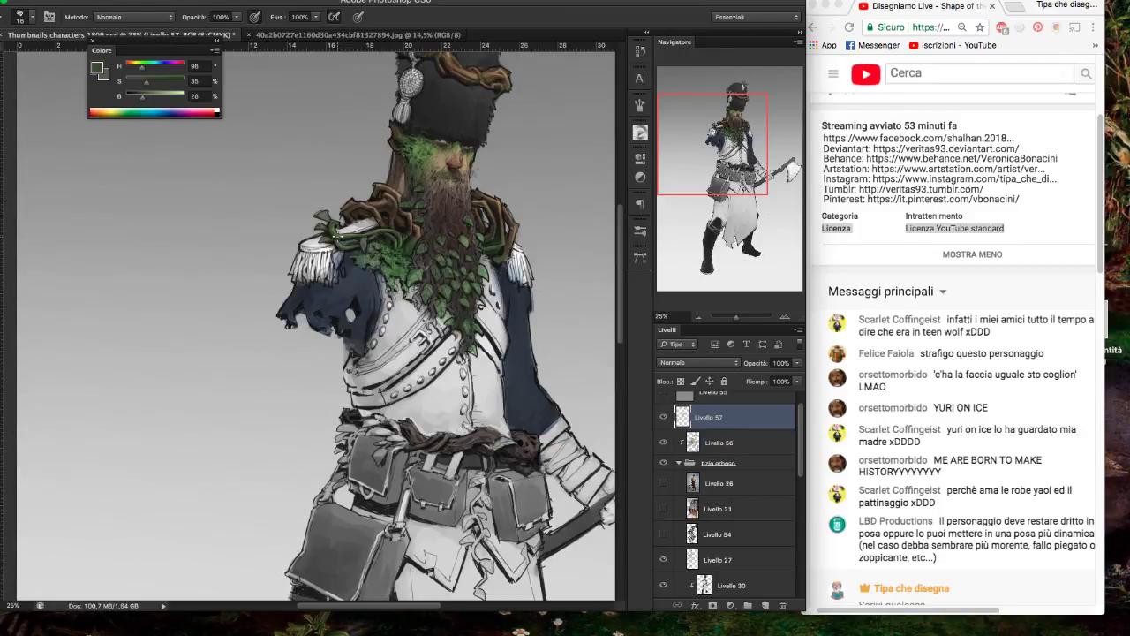
- Sample a warm tan brown (H 26, S 43, B 60) from the beard
mouse_move(540, 173)
mouse_down()
mouse_move(547, 200)
mouse_move(534, 187)
mouse_up()
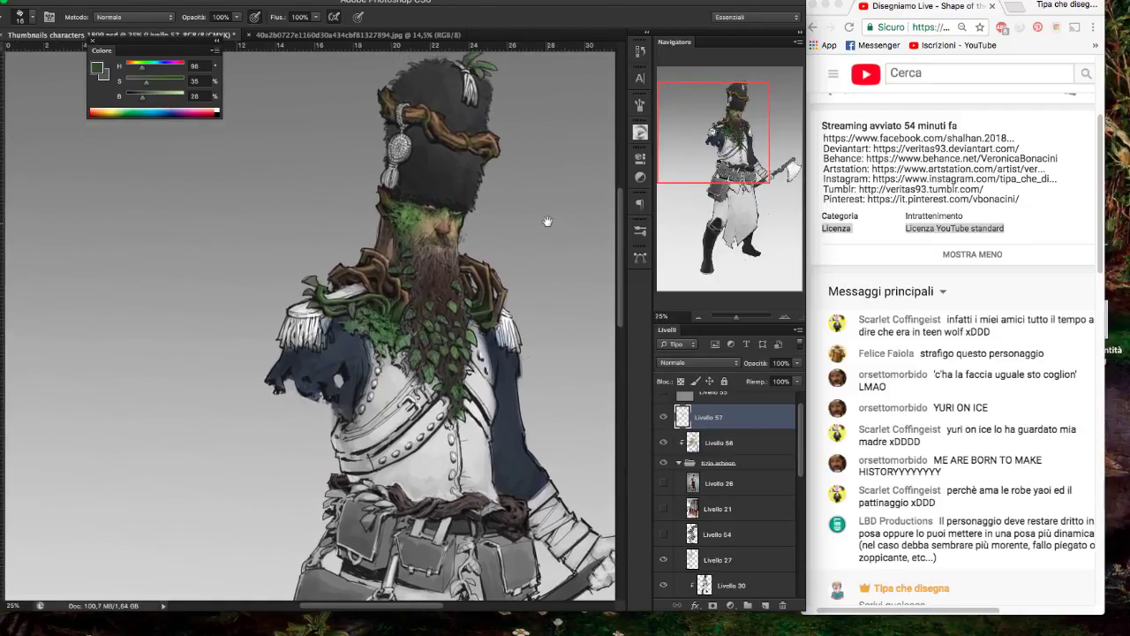
scroll(536, 211, down, 2)
scroll(538, 252, down, 3)
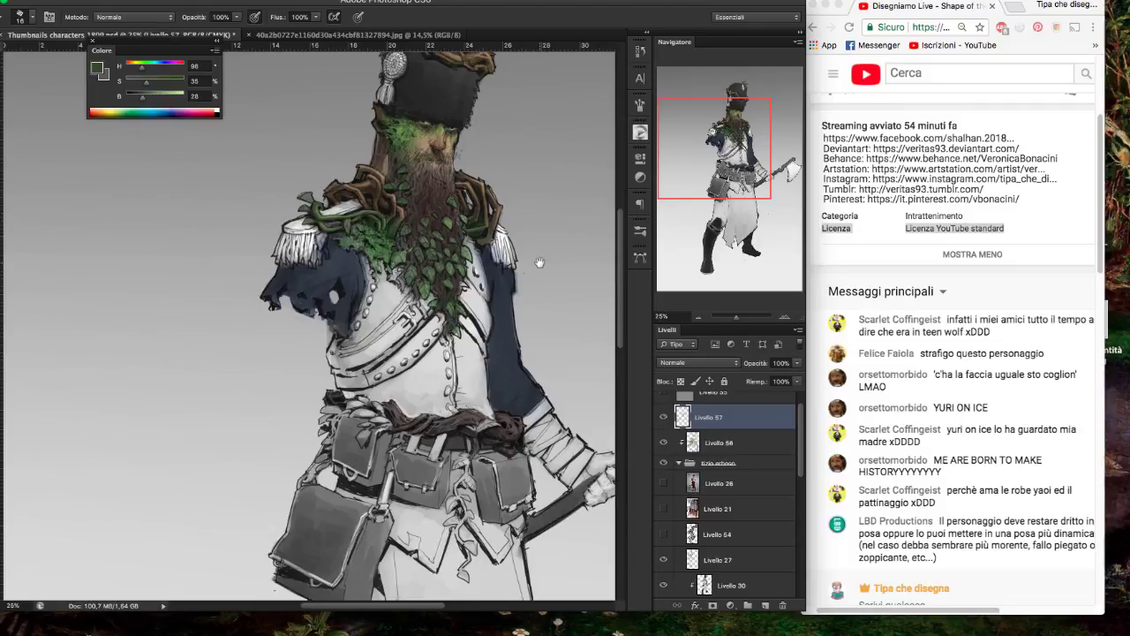
alt+click(402, 216)
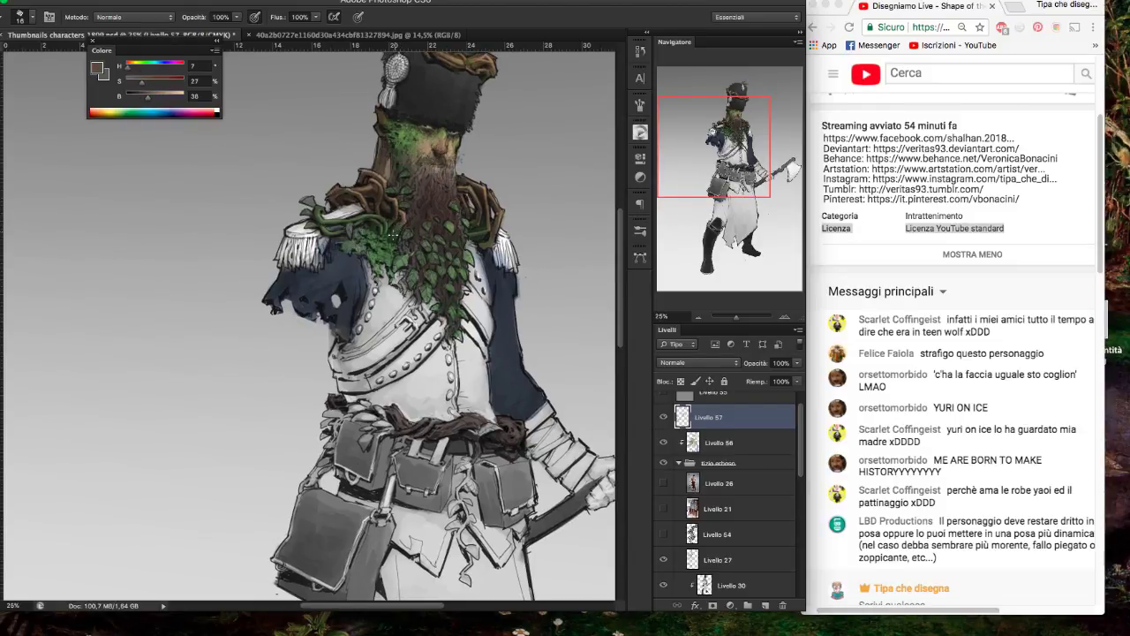
alt+click(404, 213)
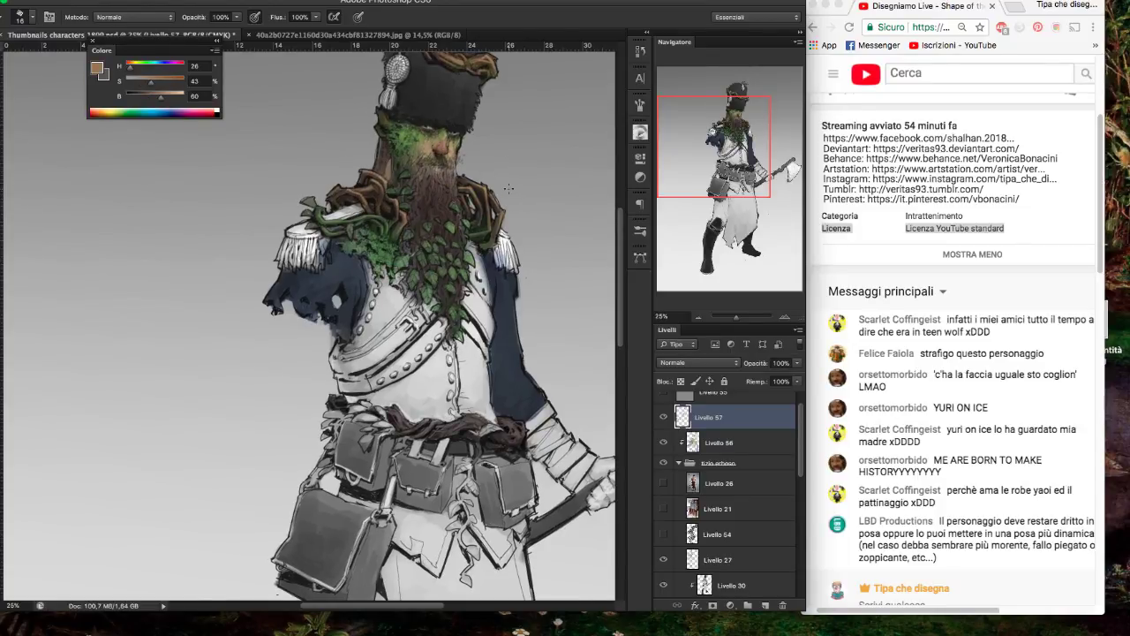
- Choose the 74 px star-shaped brush preset and reduce it to 60 px
click(32, 17)
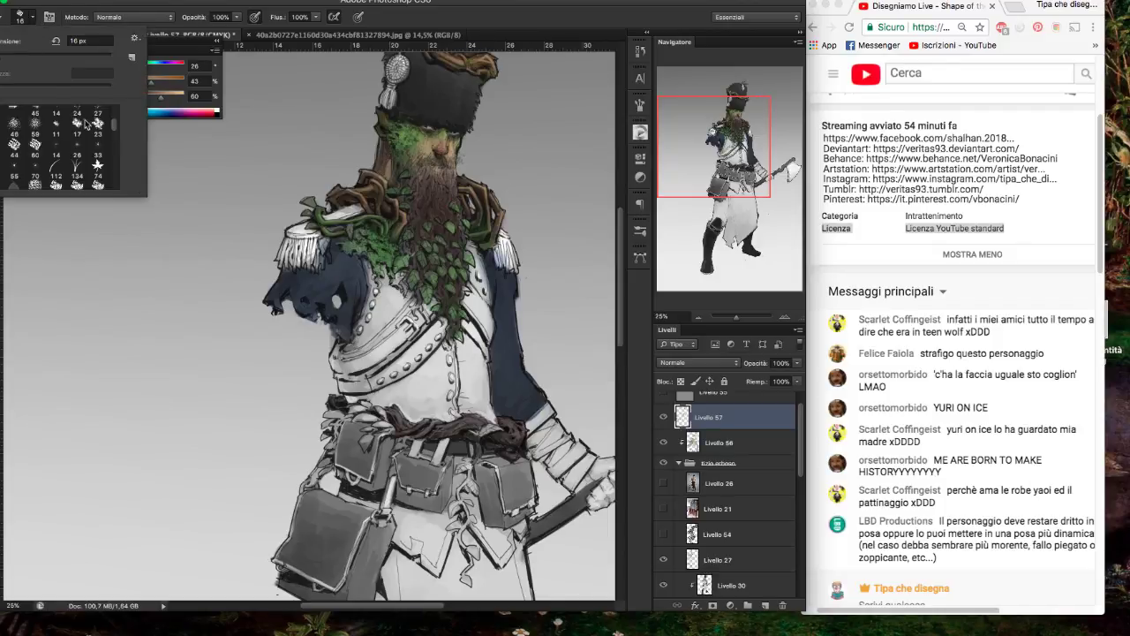
click(97, 168)
drag(24, 56, 21, 57)
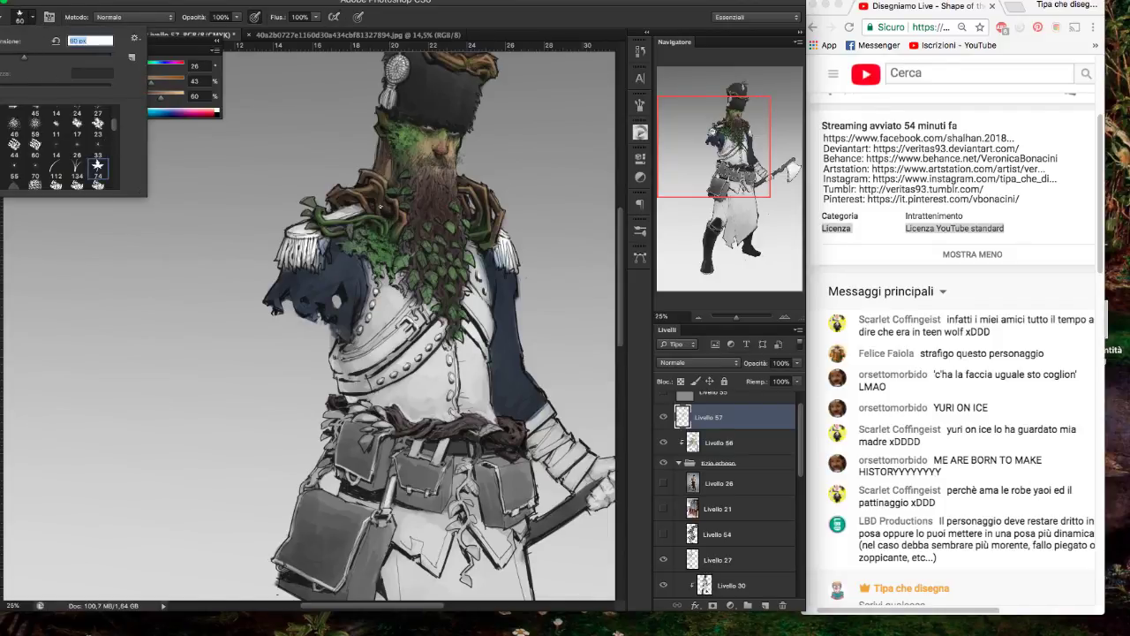
key(Return)
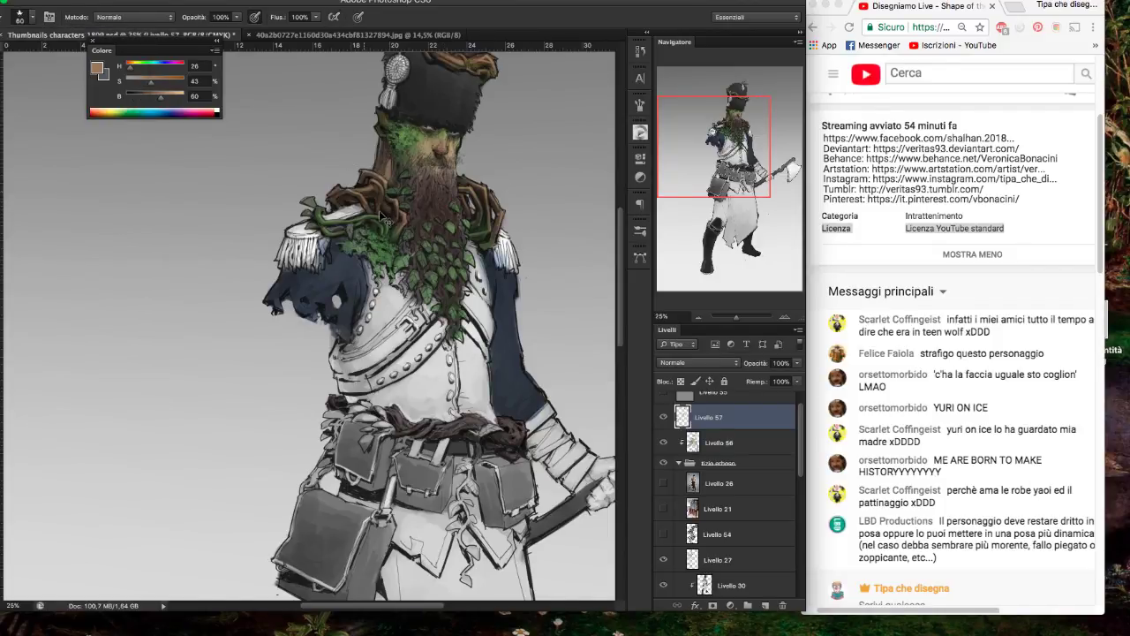
mouse_move(522, 182)
mouse_down()
mouse_move(524, 313)
mouse_move(529, 253)
mouse_up()
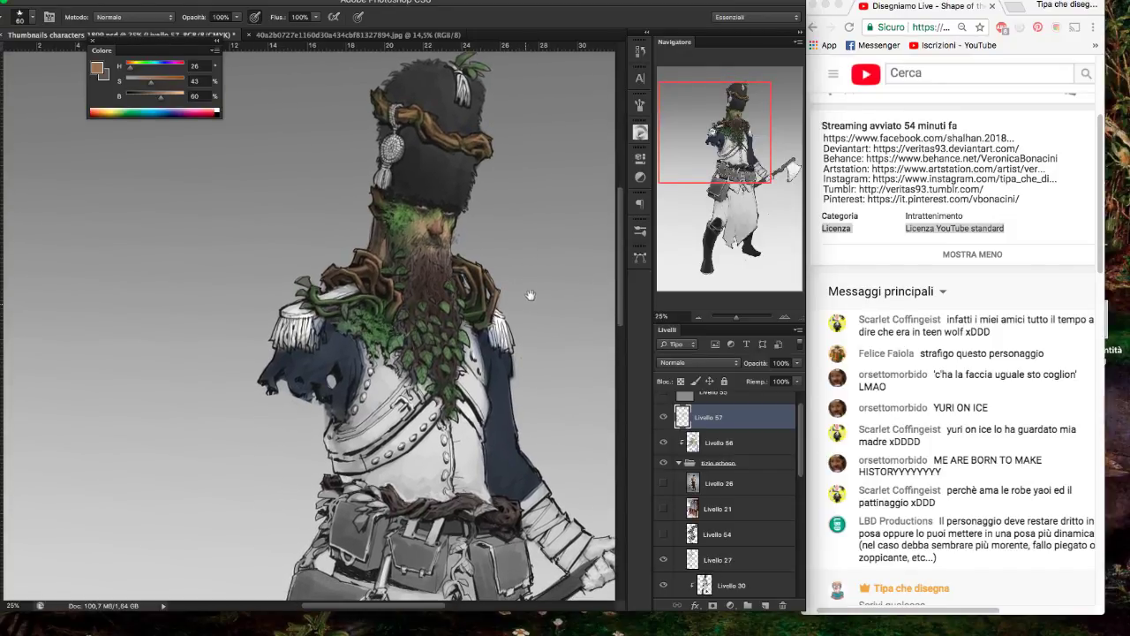
drag(525, 305, 529, 294)
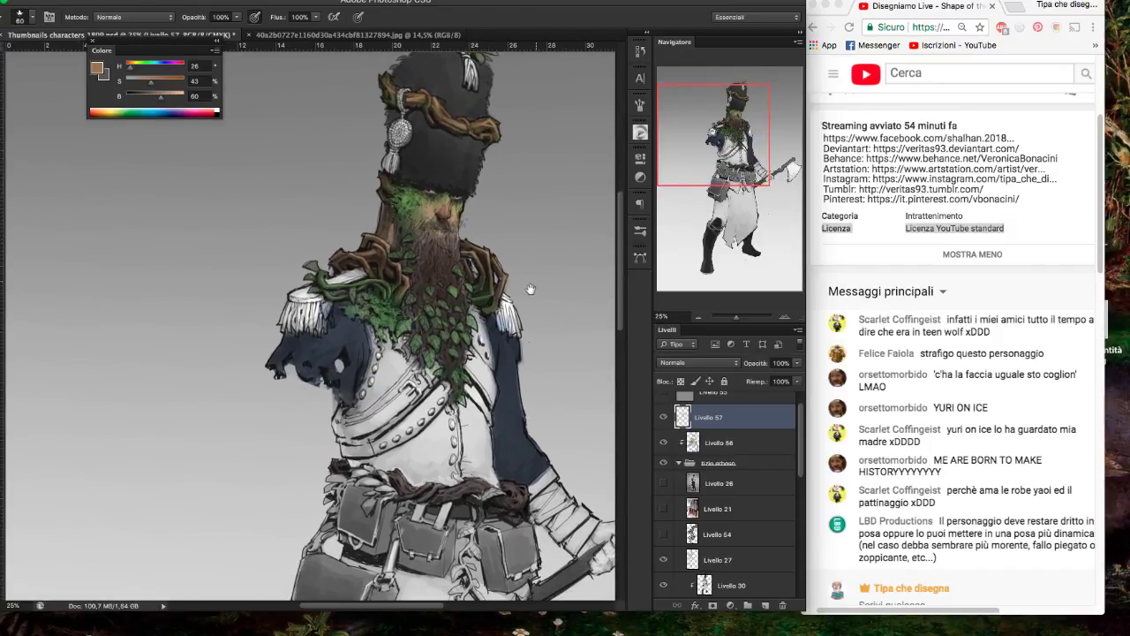
- Paint fine lighter brown streaks into the beard with a smaller brush and a sampled warm tone
alt+click(408, 277)
click(32, 18)
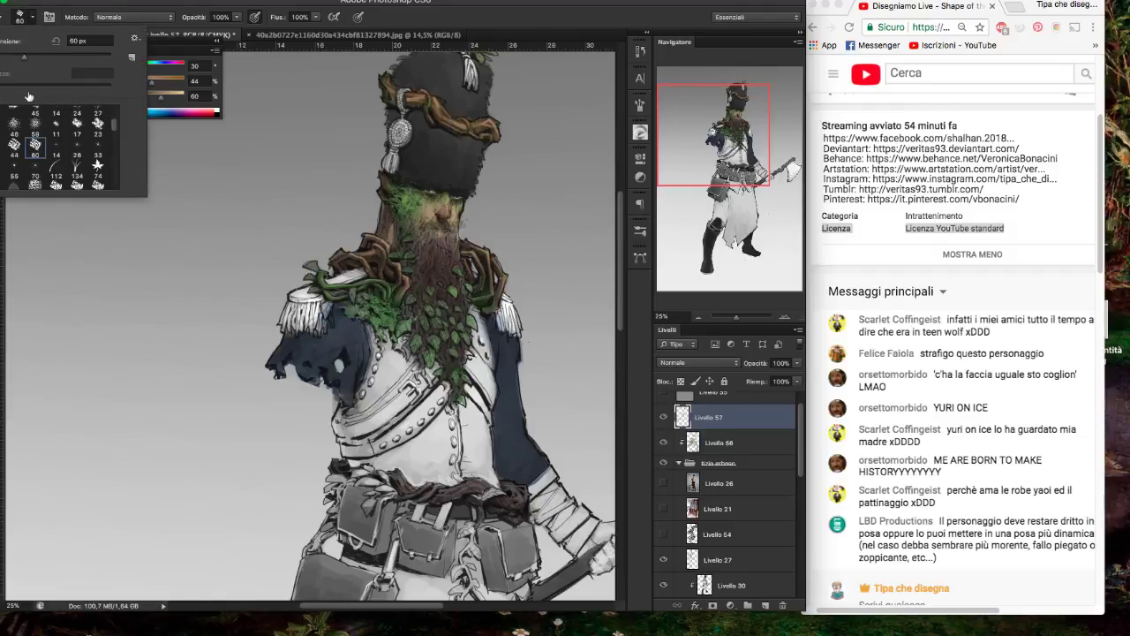
drag(19, 59, 2, 68)
key(Return)
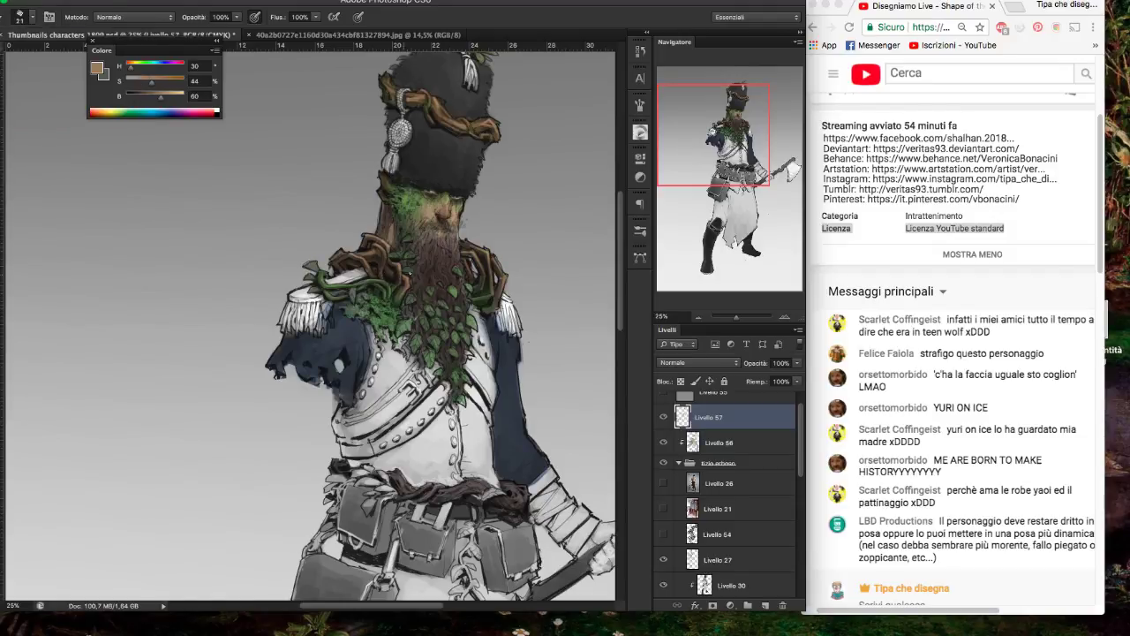
drag(380, 282, 395, 268)
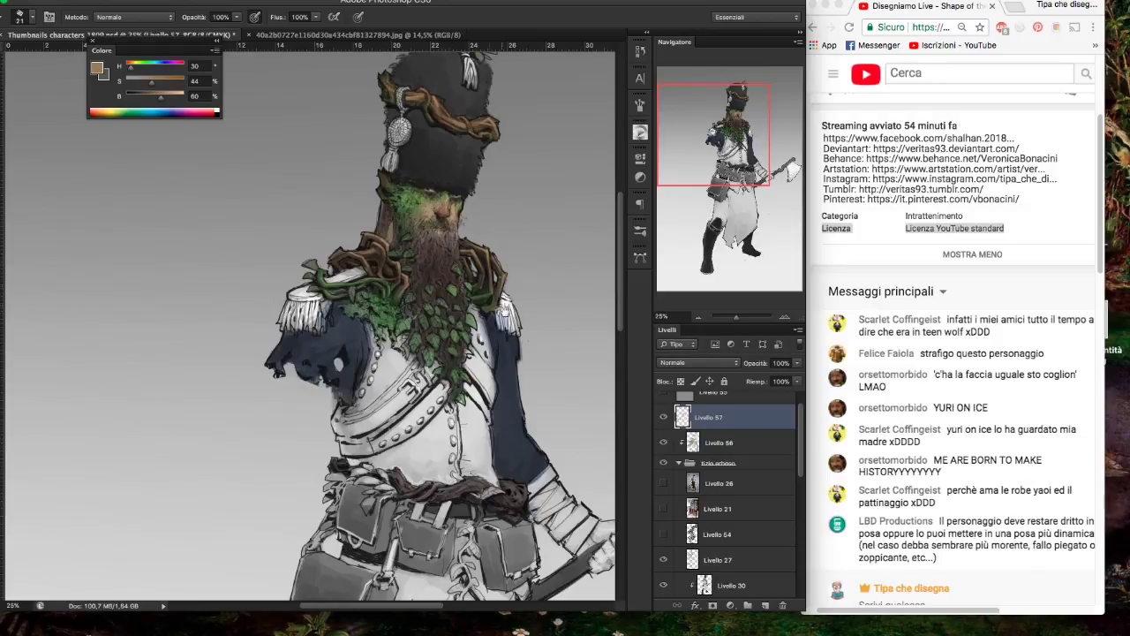
drag(504, 311, 517, 327)
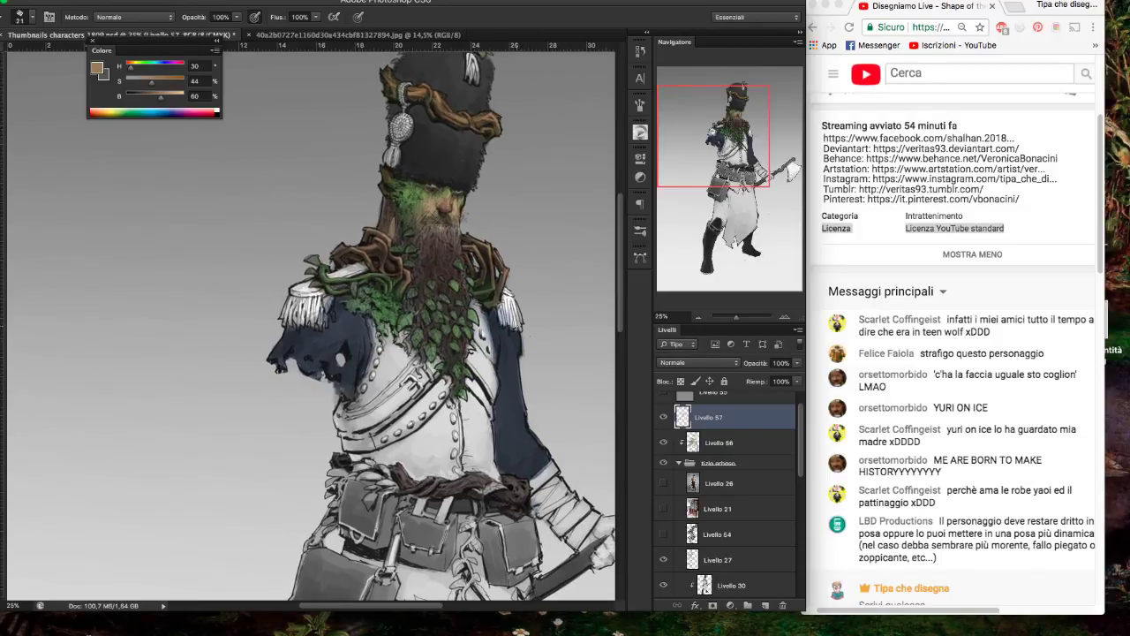
scroll(475, 362, down, 1)
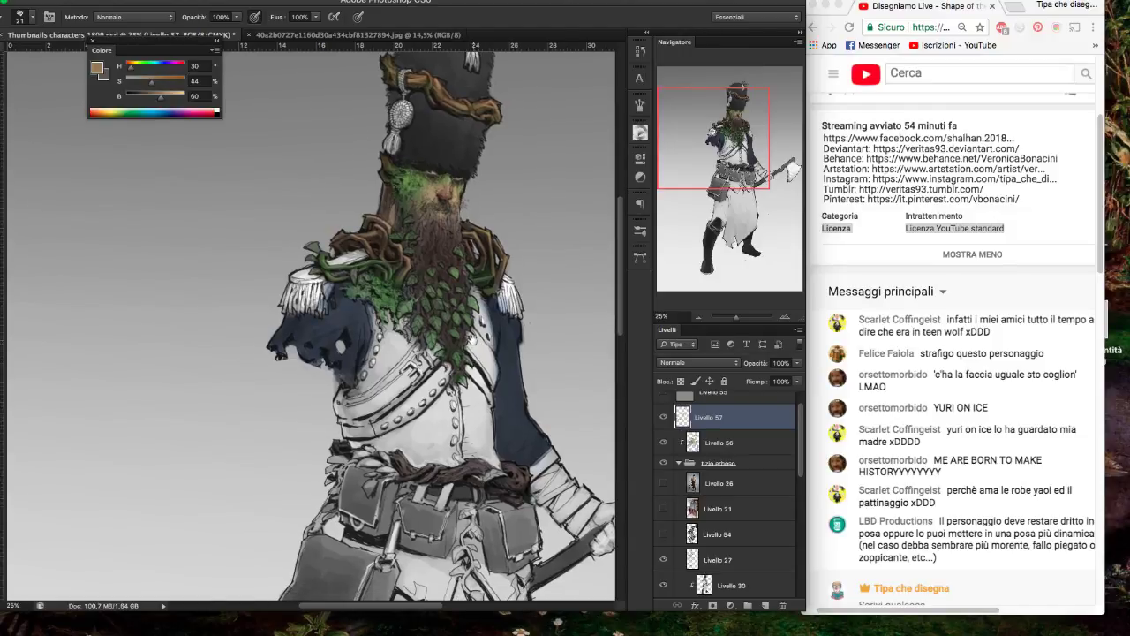
scroll(473, 340, up, 1)
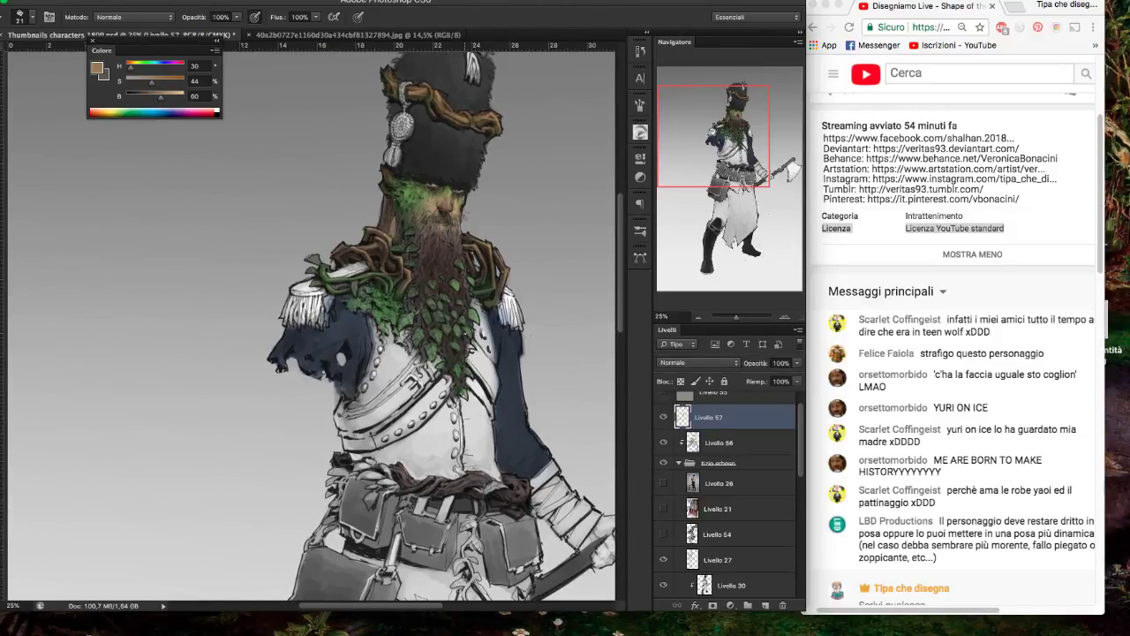
scroll(481, 280, down, 1)
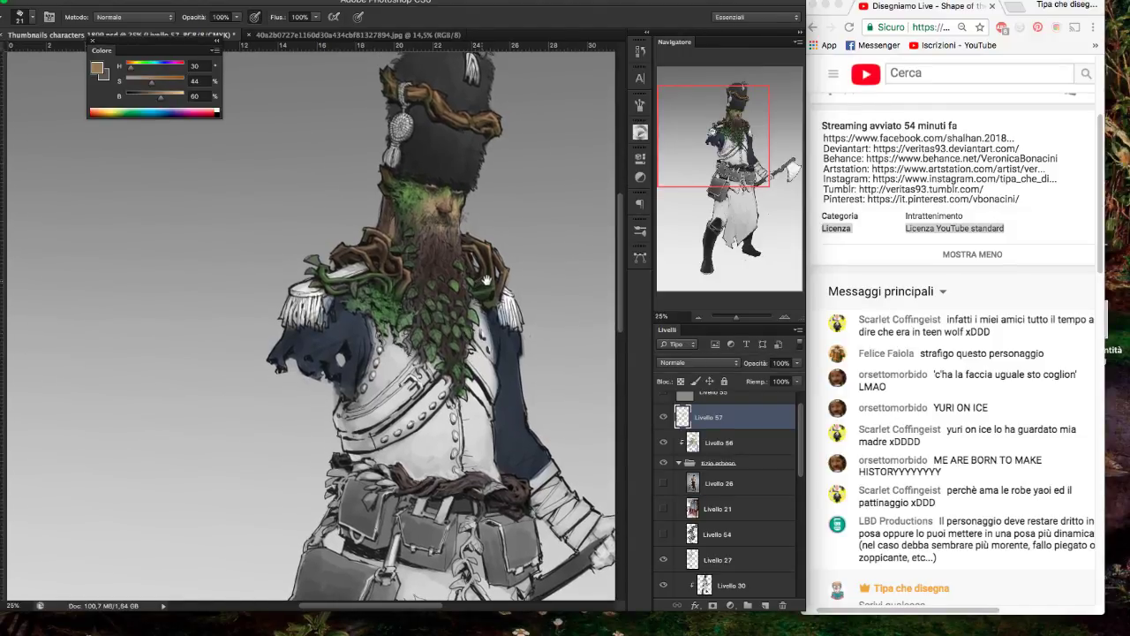
scroll(482, 281, left, 2)
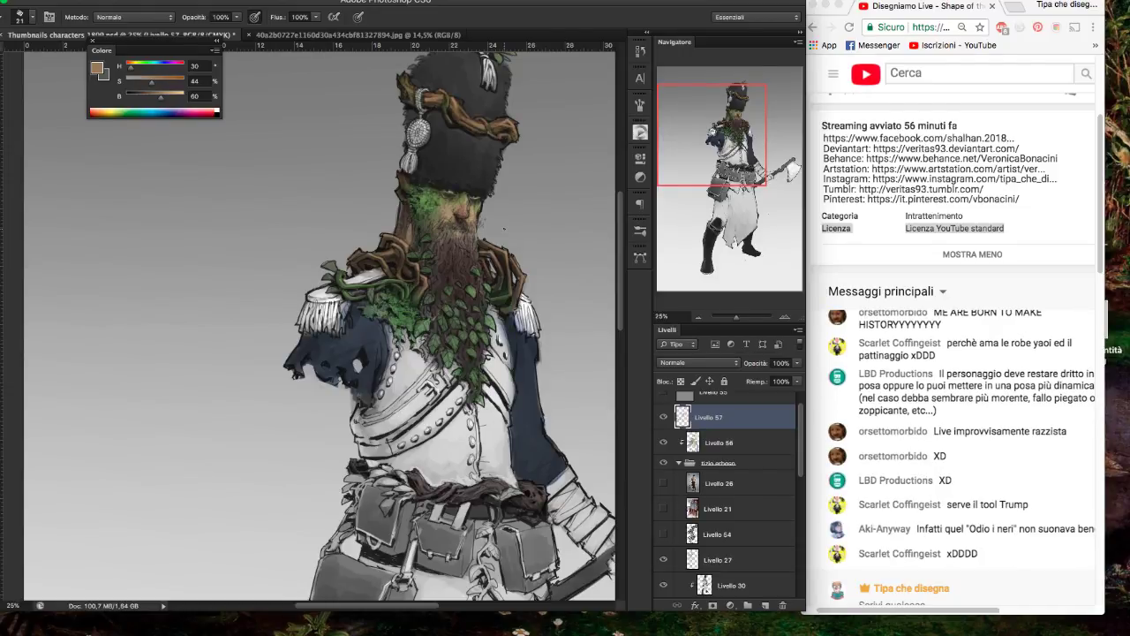
- Rework the beard with dark brown, tan, near-black and brown strokes sampled from it
alt+click(393, 262)
drag(524, 249, 529, 255)
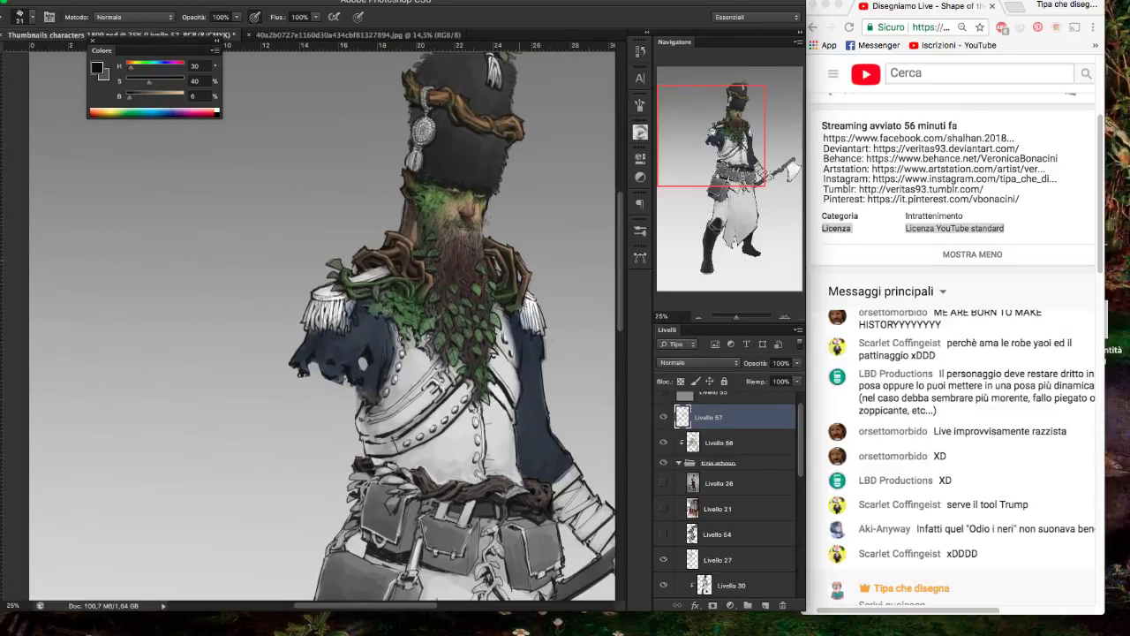
alt+click(384, 254)
alt+click(398, 262)
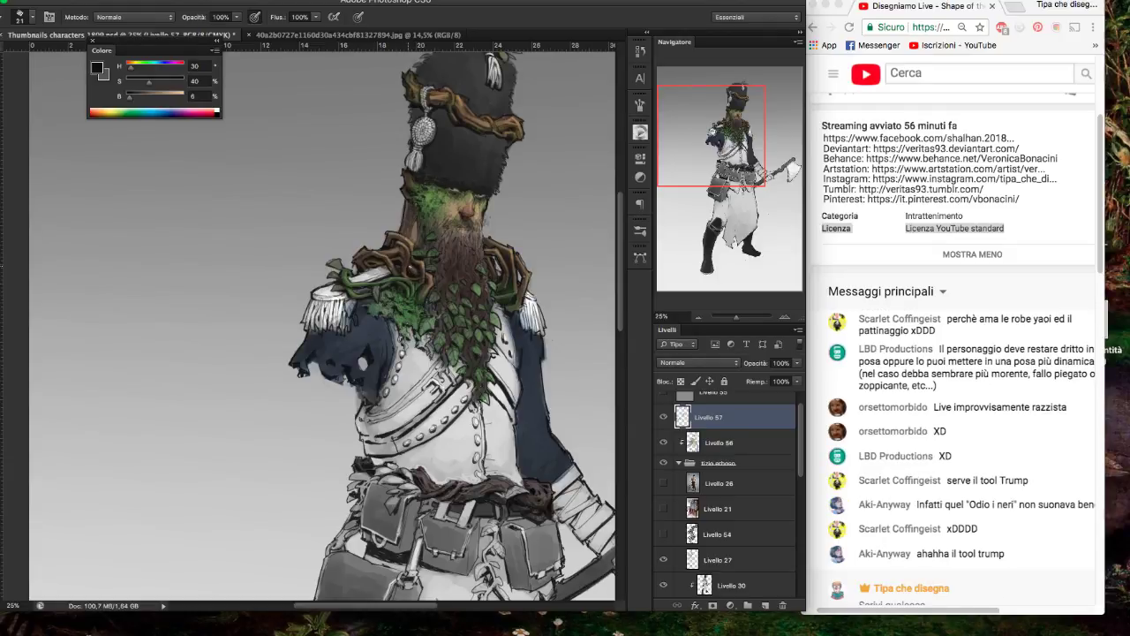
alt+click(411, 275)
- Save the file, add near-black and mid-brown beard strokes, then hide the Color panel
key(ctrl+s)
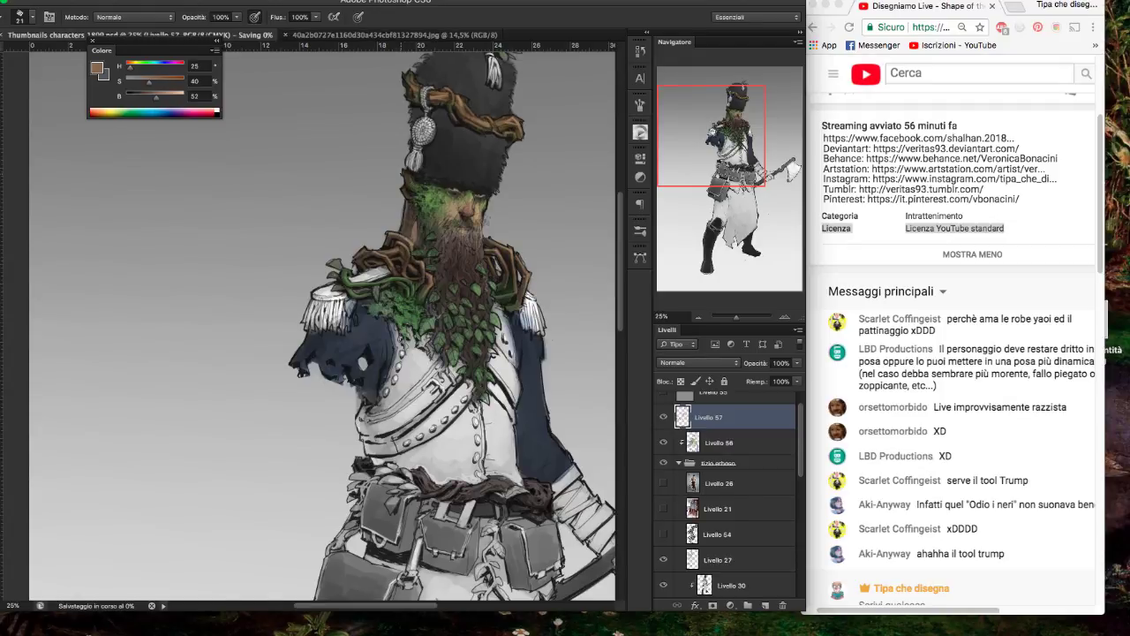
alt+click(410, 272)
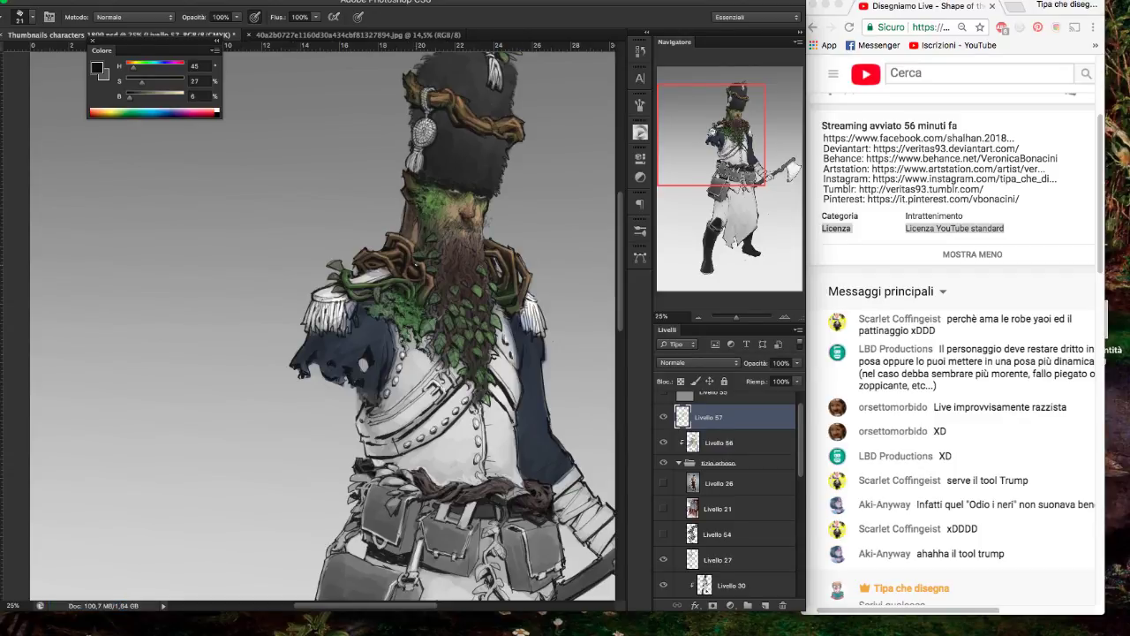
alt+click(417, 265)
key(F6)
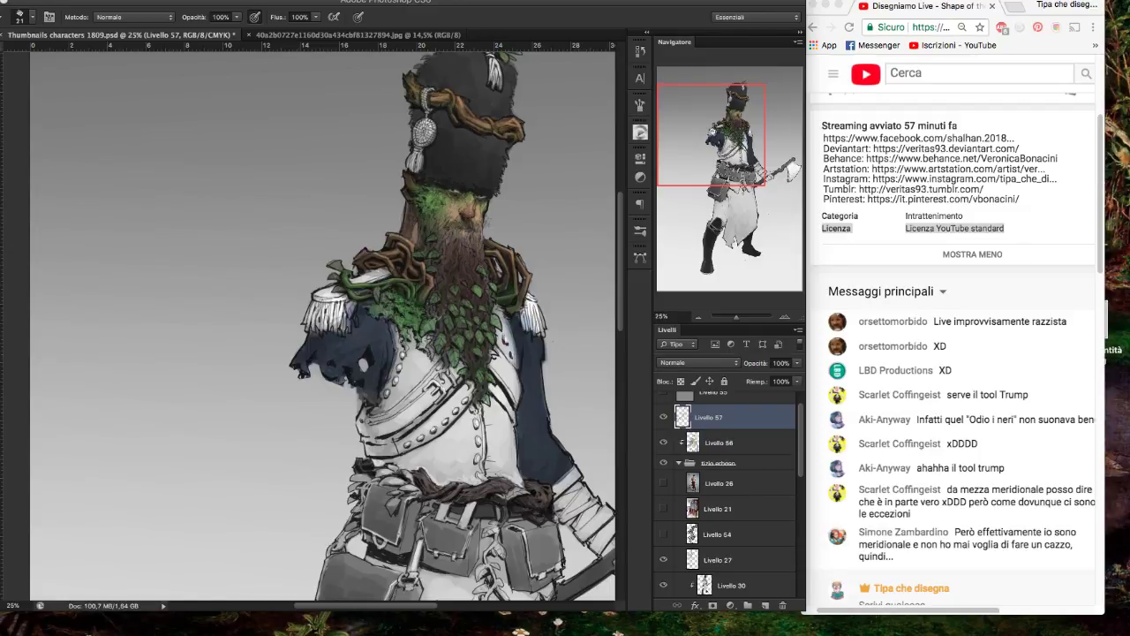
key(F6)
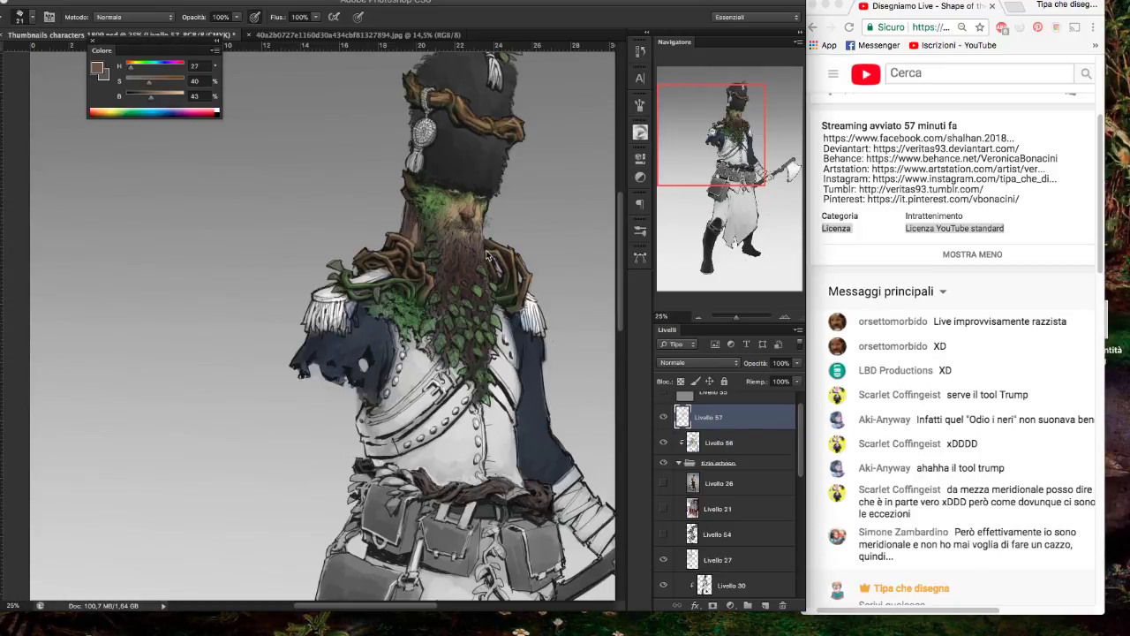
scroll(485, 272, up, 2)
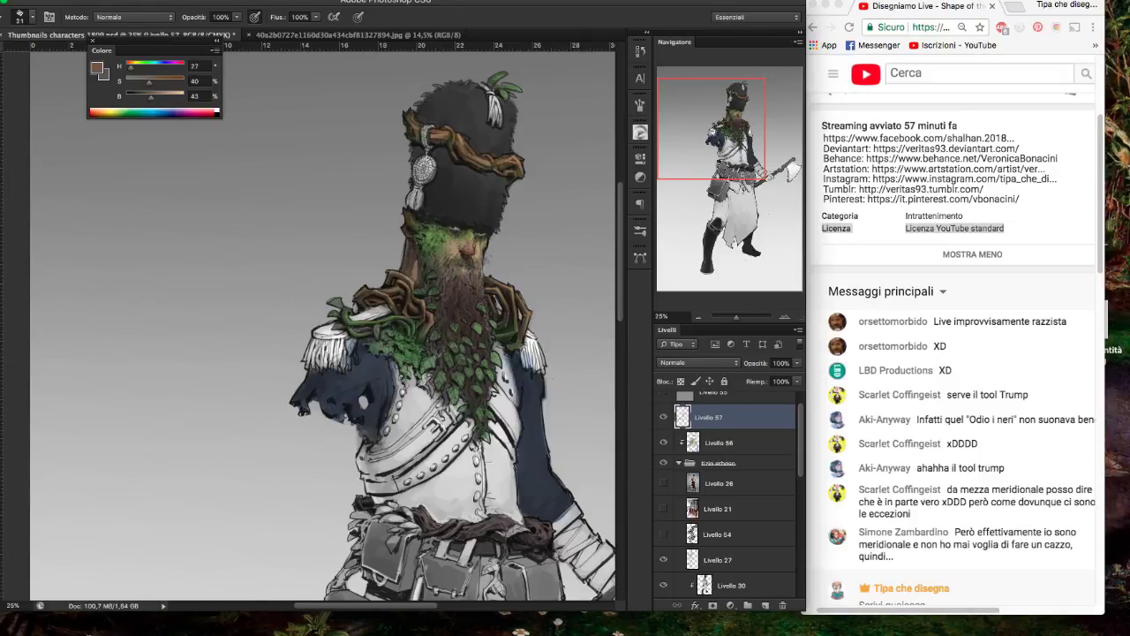
key(F6)
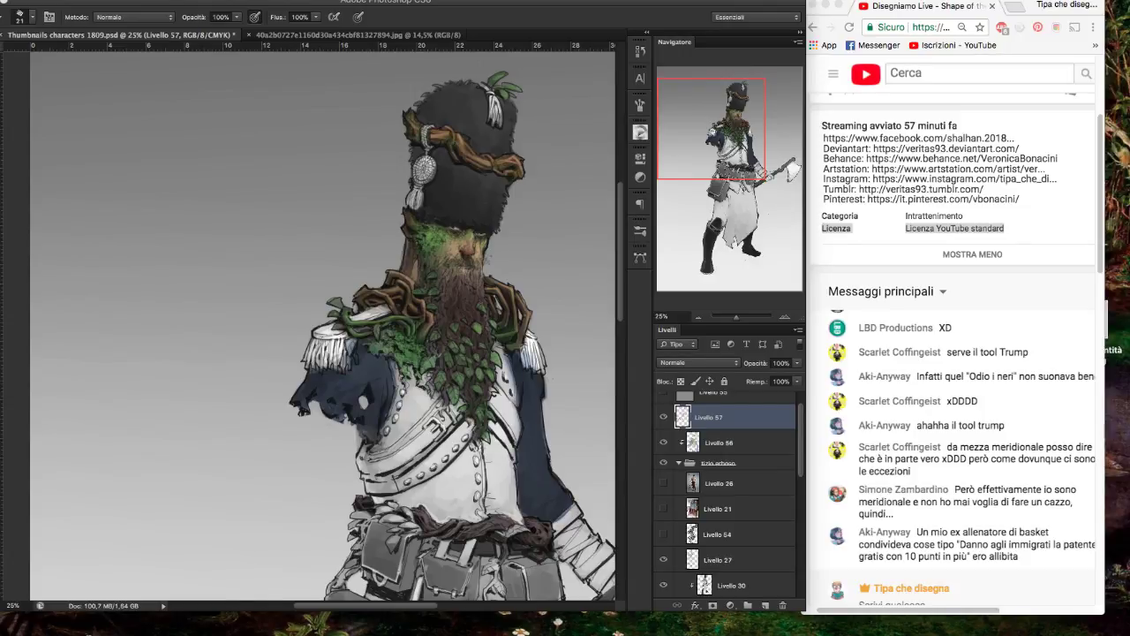
click(1116, 230)
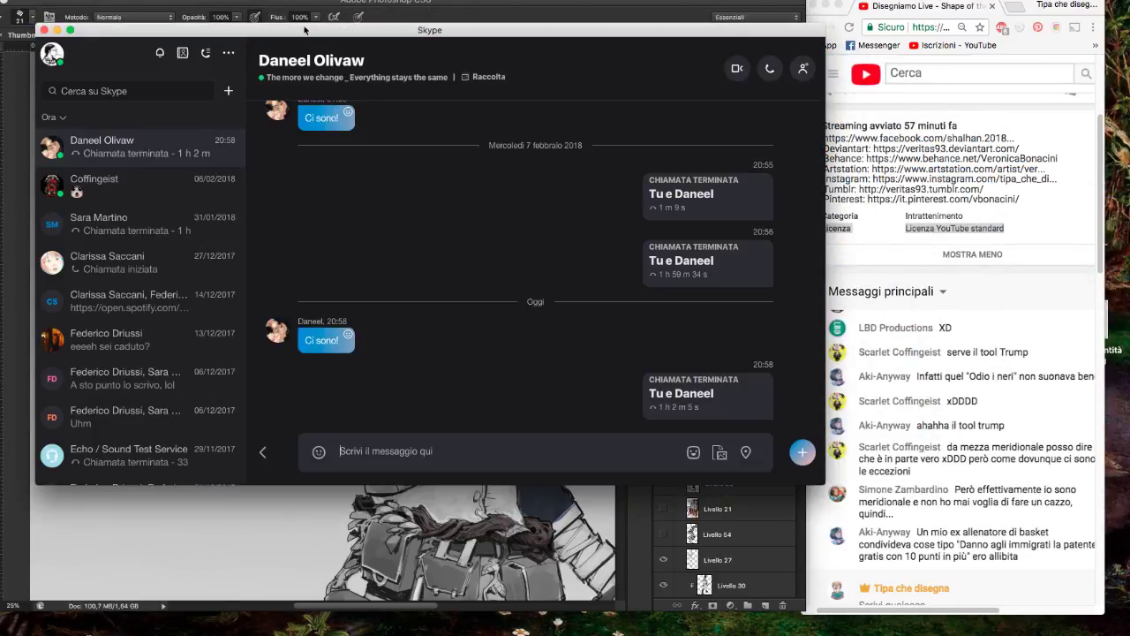
key(super+h)
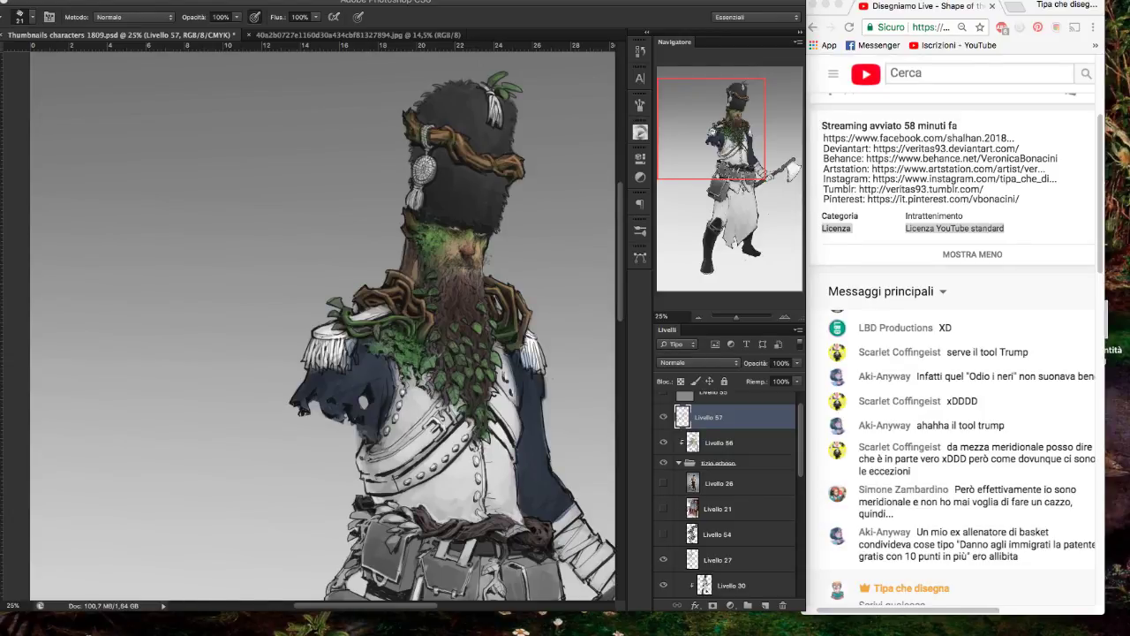
- Sample the shako's near-black (hue 0, saturation 0, brightness 5) as the beard's paint colour
key(F6)
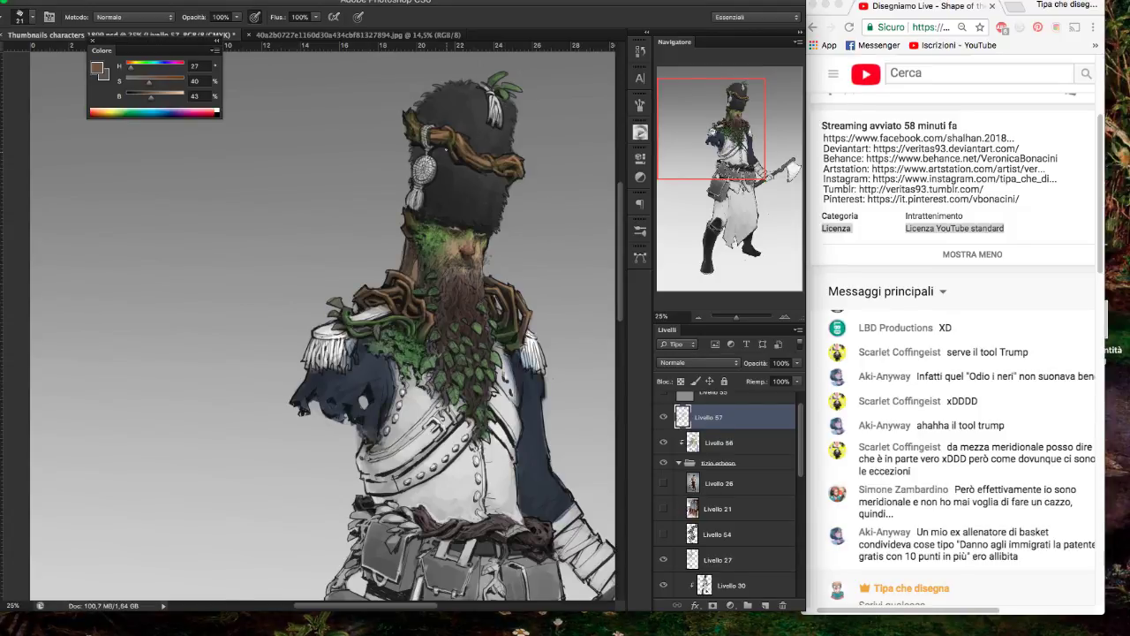
alt+click(450, 146)
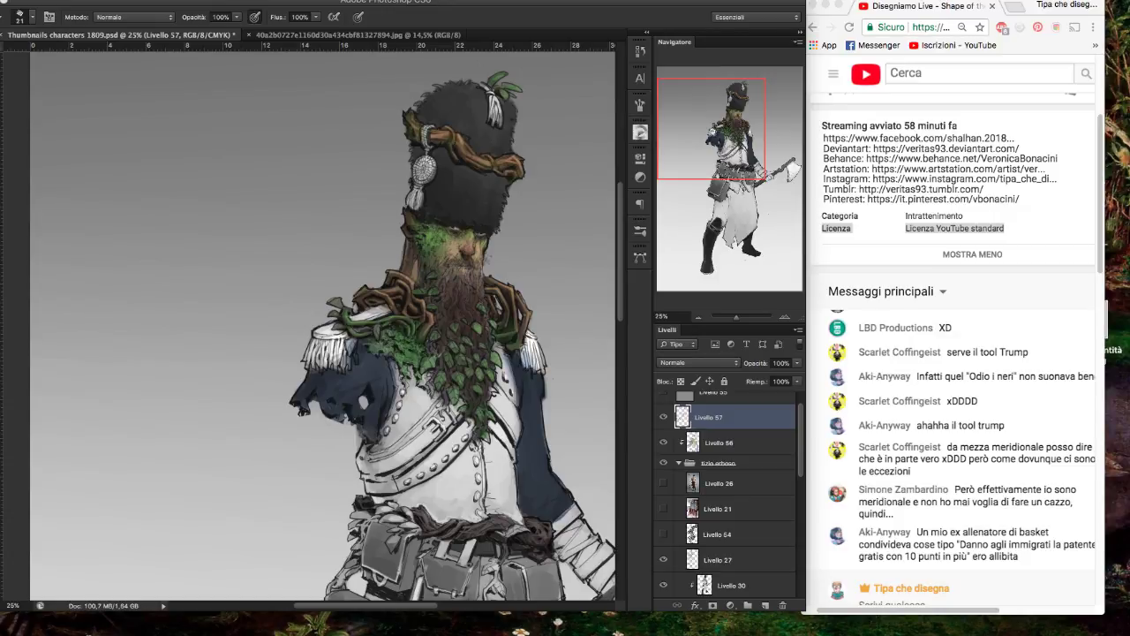
key(F6)
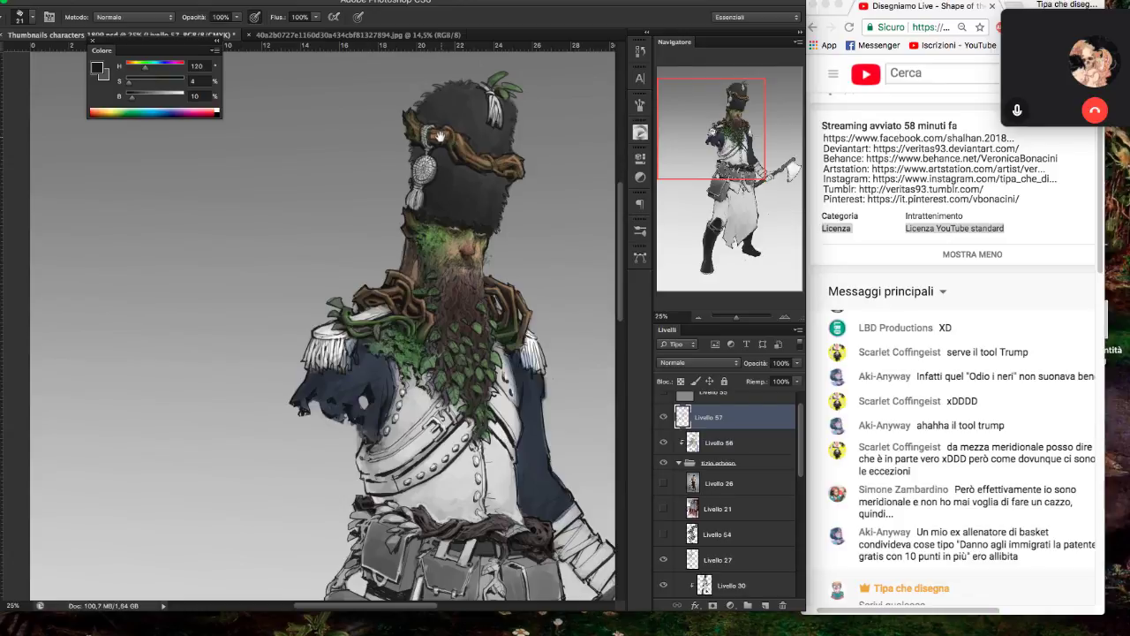
key(ctrl+z)
alt+click(448, 139)
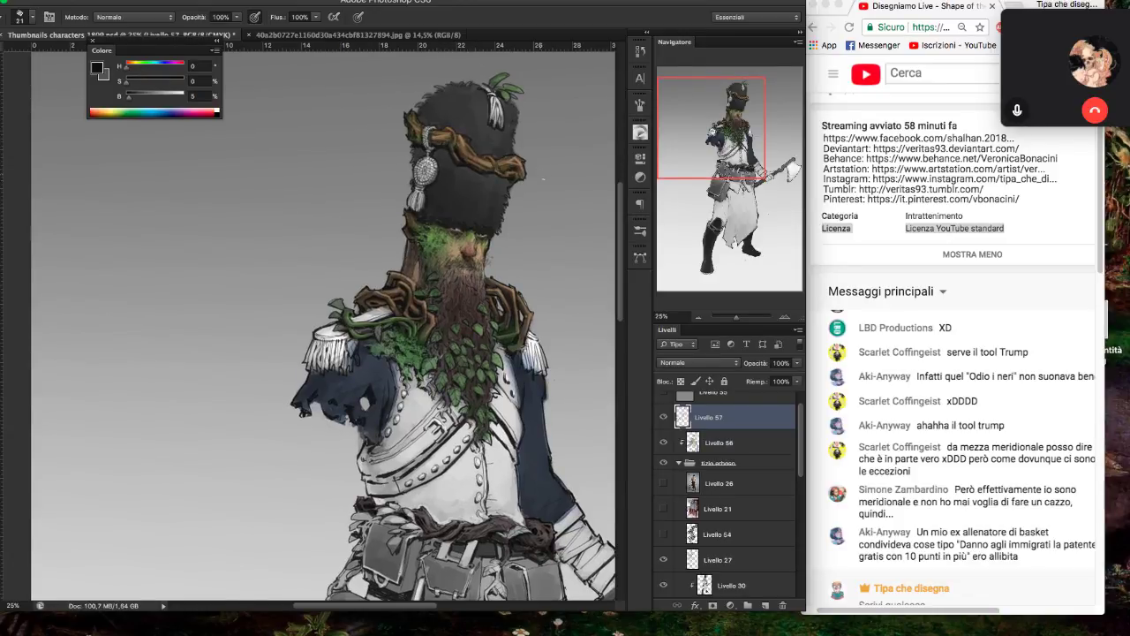
drag(543, 179, 516, 166)
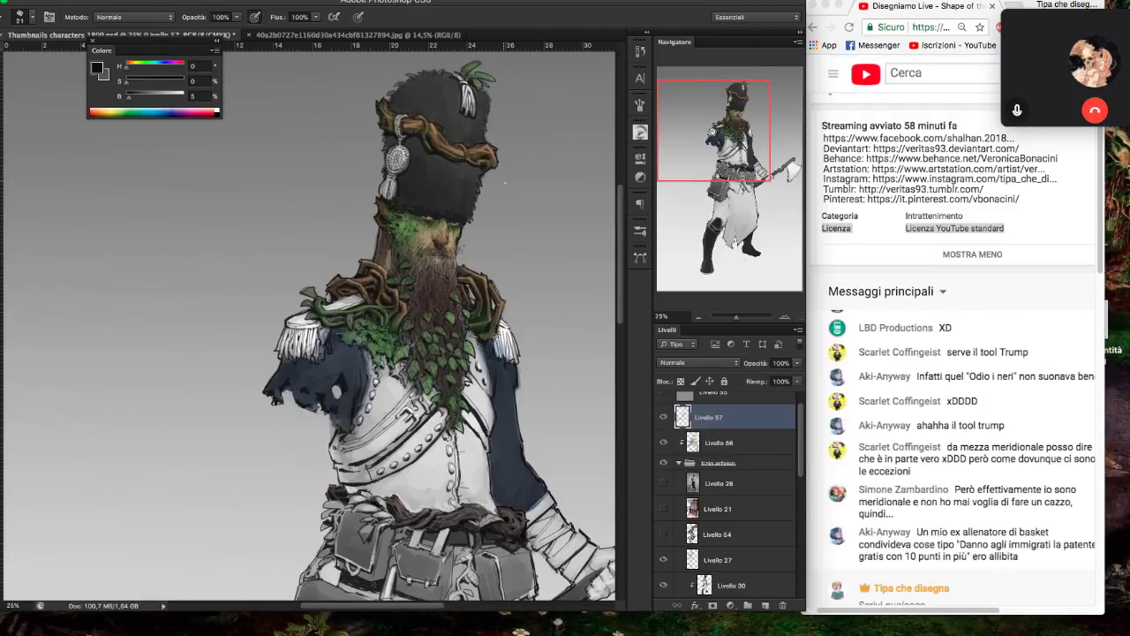
drag(505, 183, 501, 165)
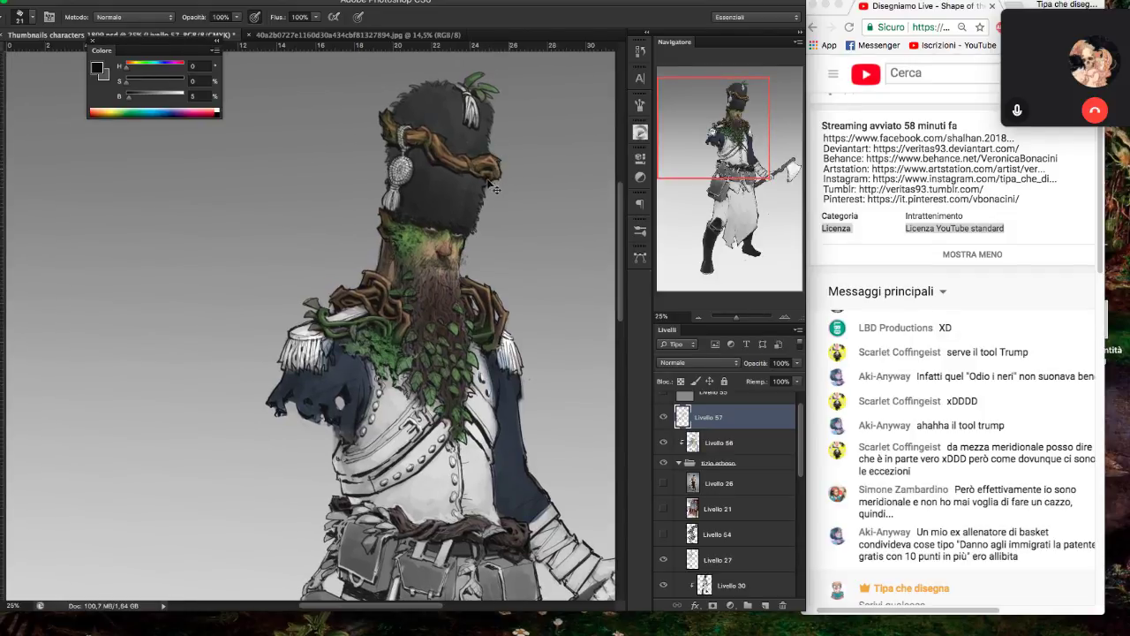
drag(511, 185, 513, 188)
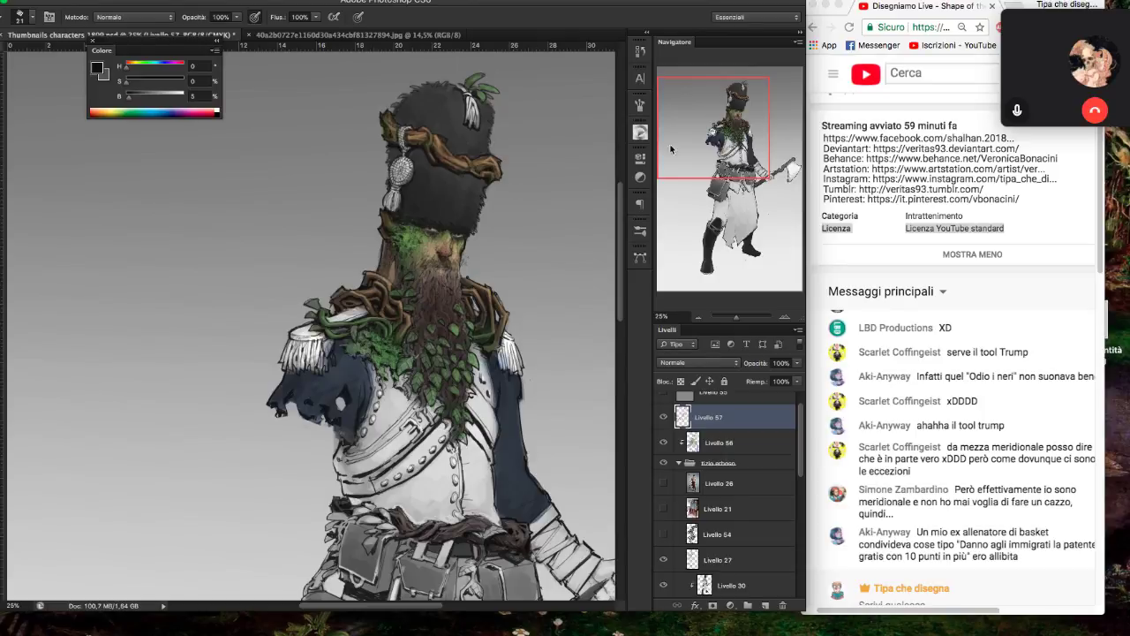
click(1080, 26)
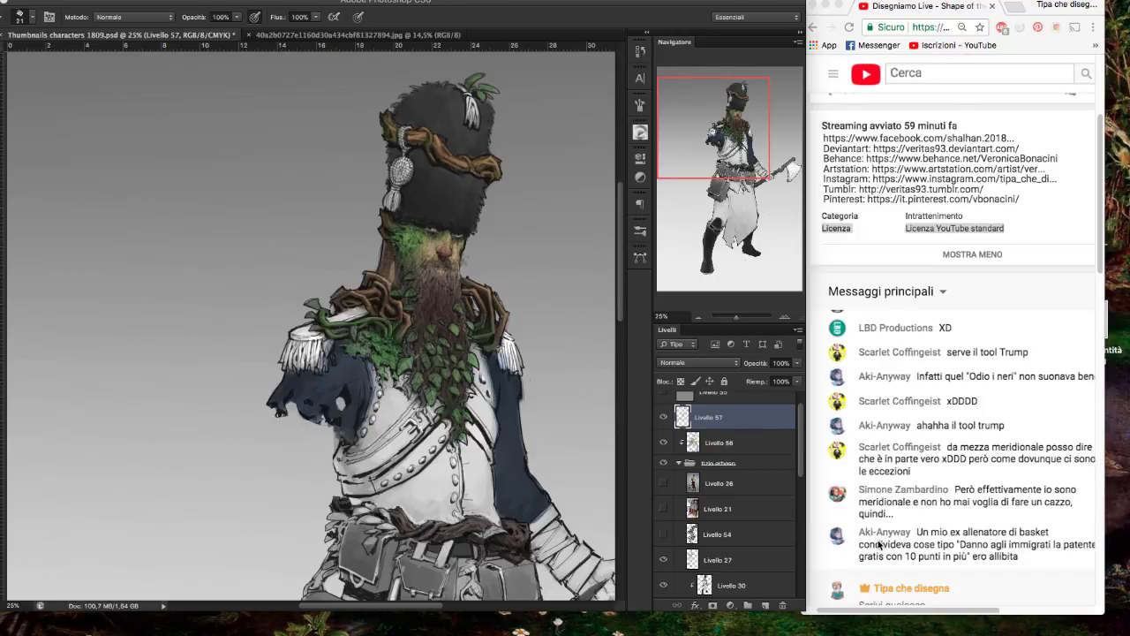
click(874, 536)
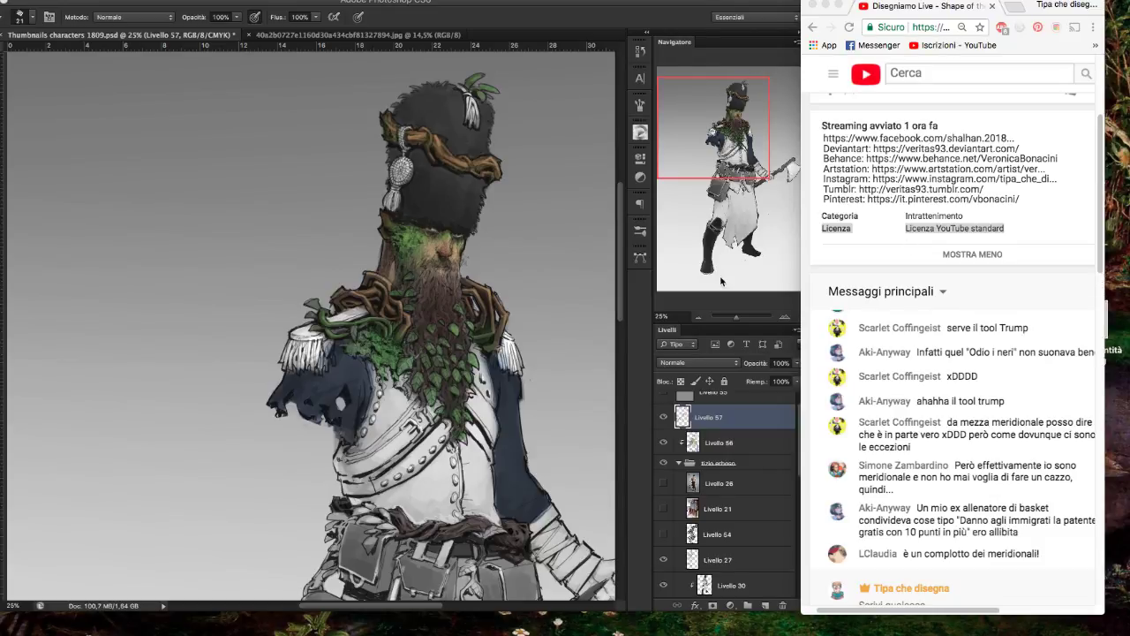
key(F6)
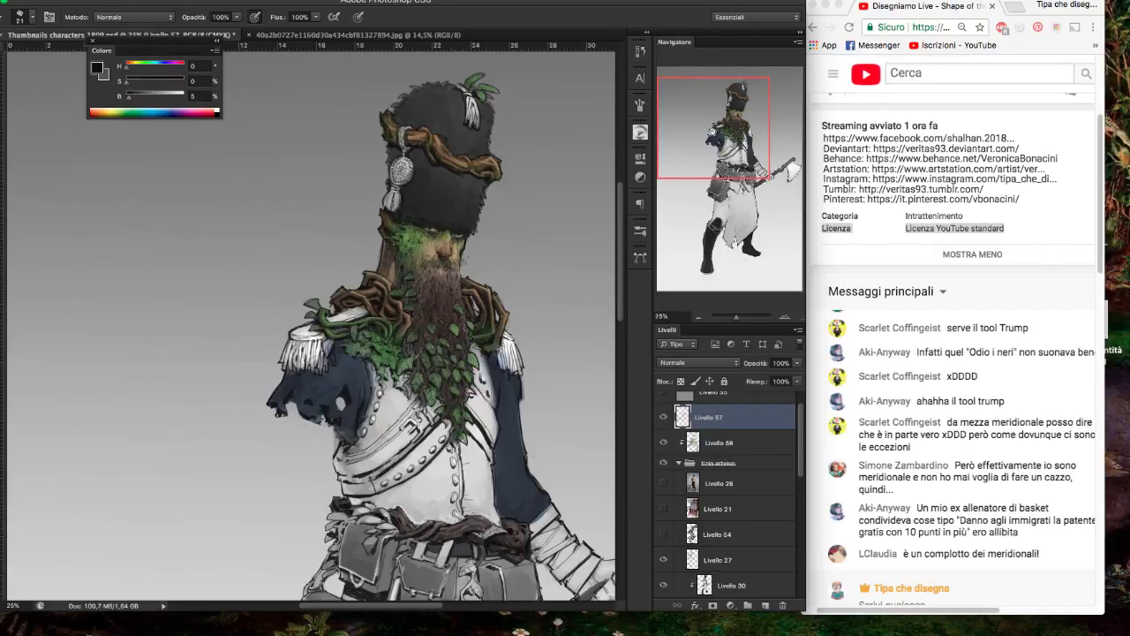
key(F6)
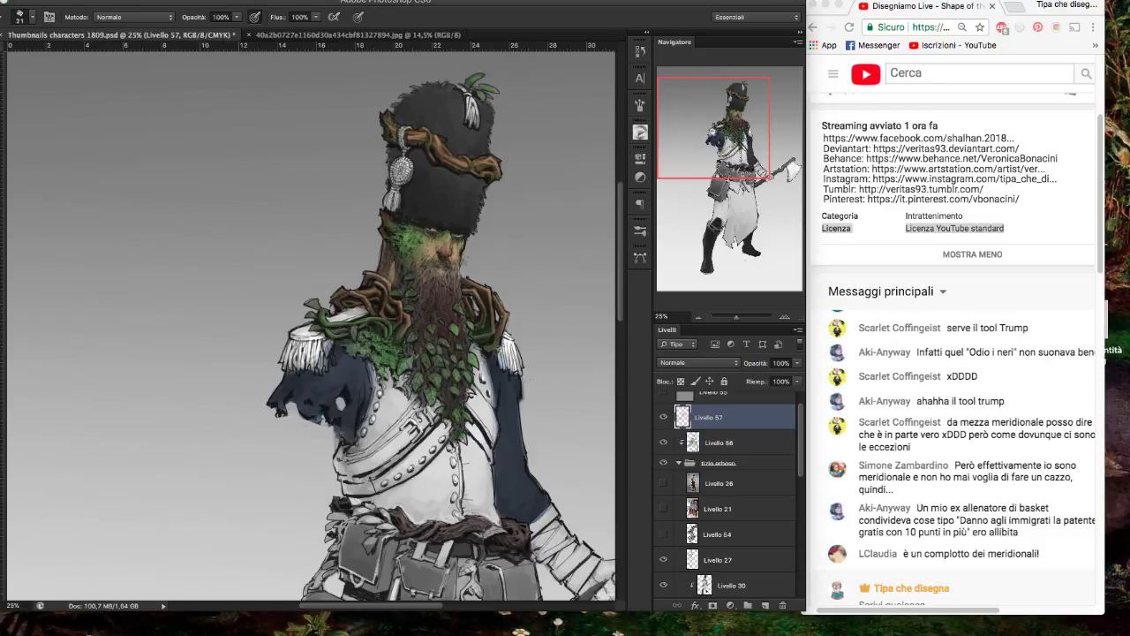